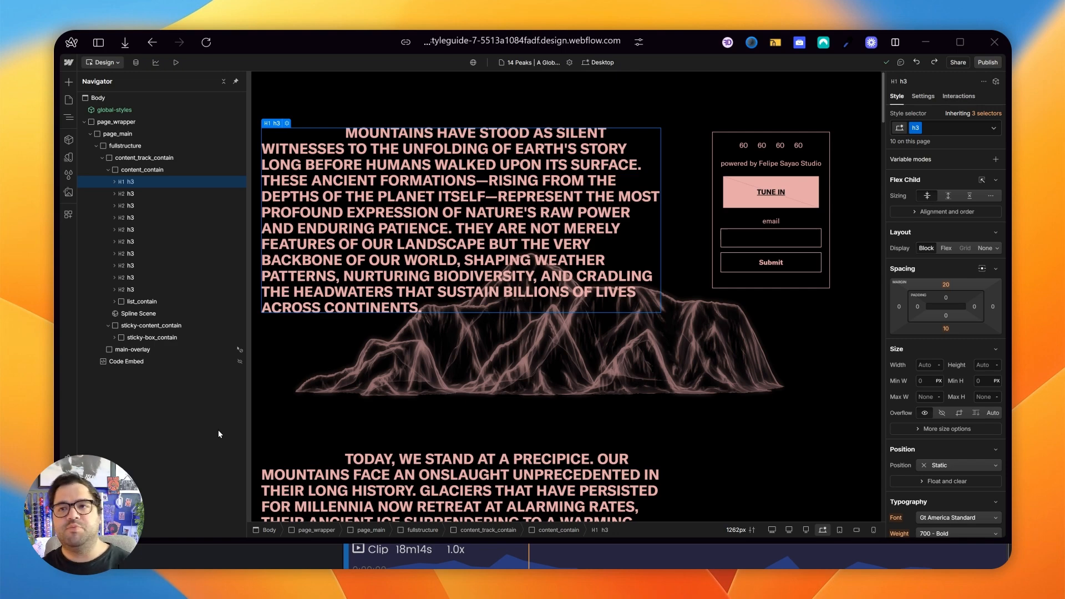
Step: Preview the page in Webflow and examine the manifesto text, 3D mountain scene and sticky countdown box along its length
mouse_move(56, 488)
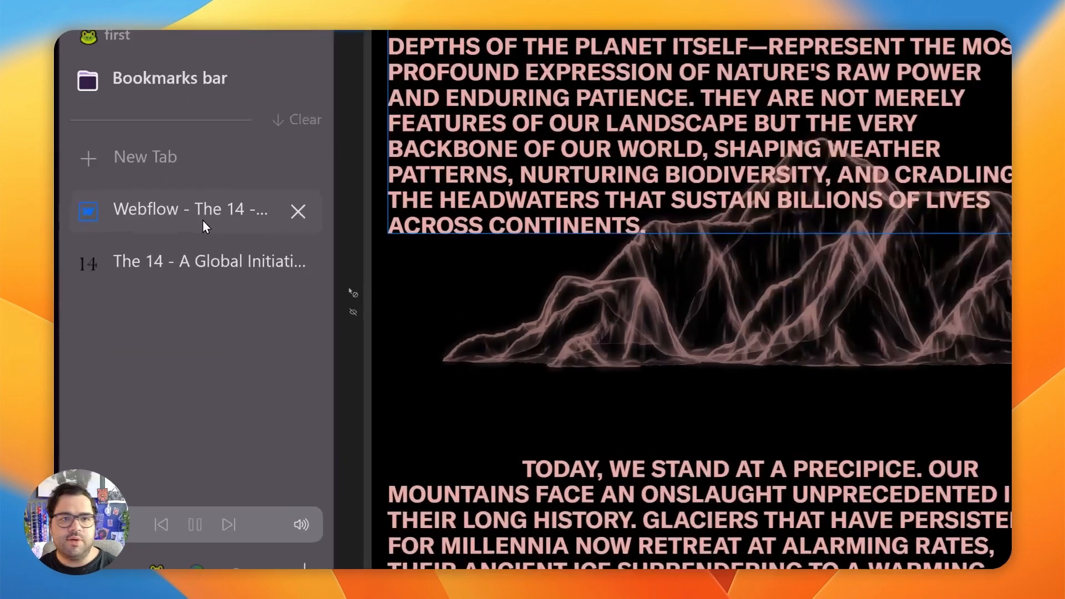
click(135, 303)
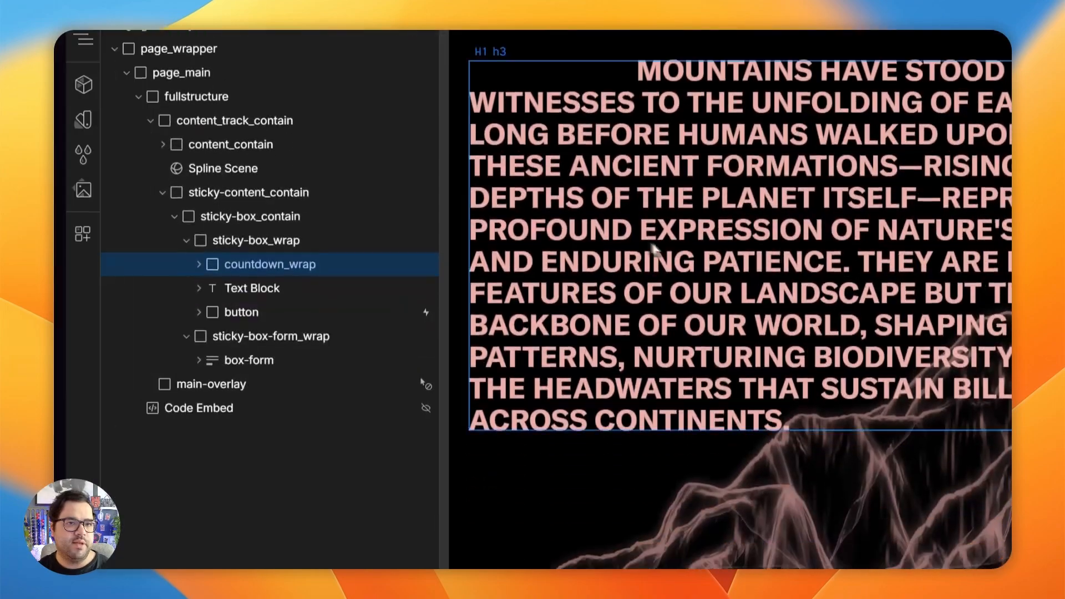
mouse_move(122, 365)
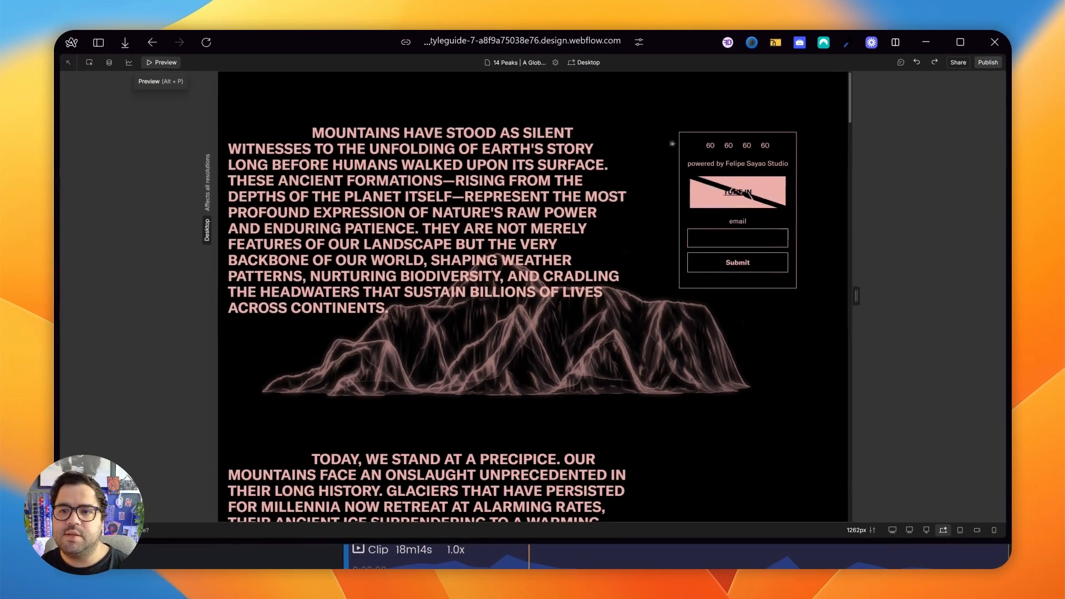
scroll(652, 156, down, 3)
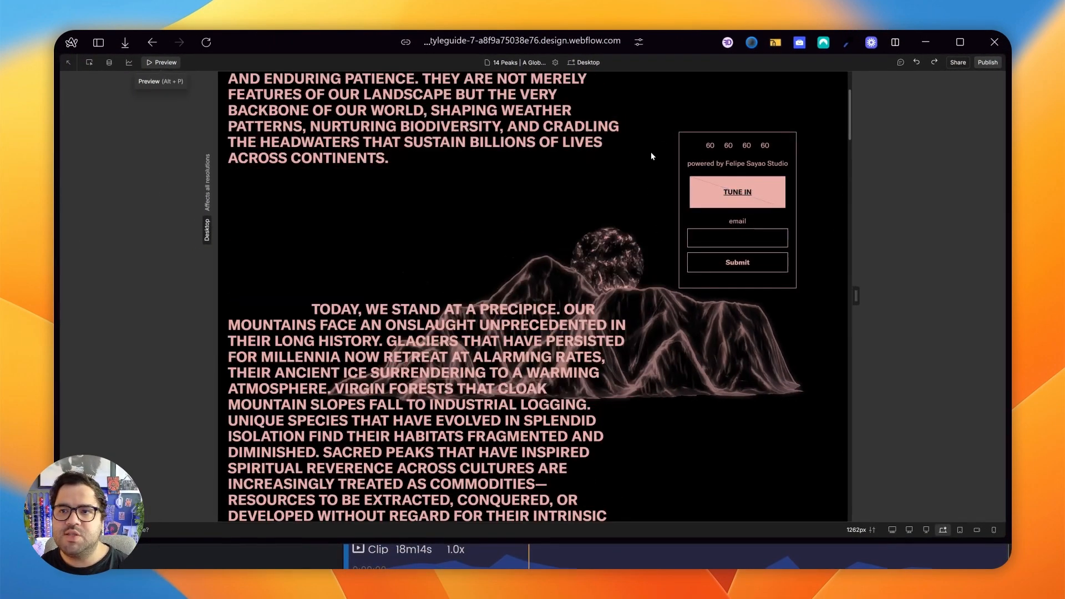
scroll(652, 156, down, 3)
scroll(652, 156, down, 6)
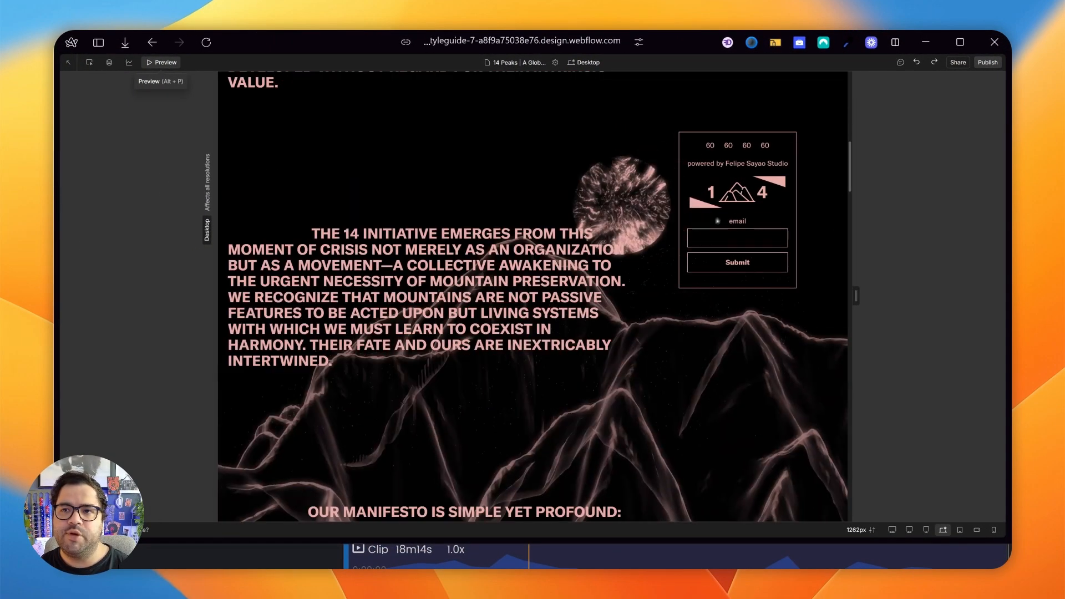
scroll(668, 166, up, 3)
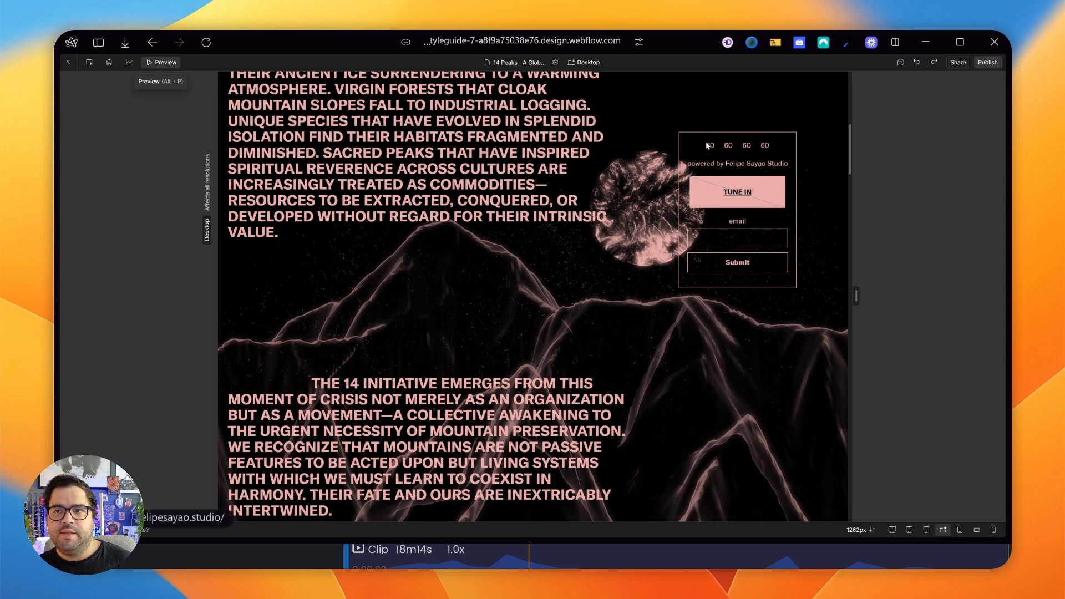
scroll(731, 222, up, 9)
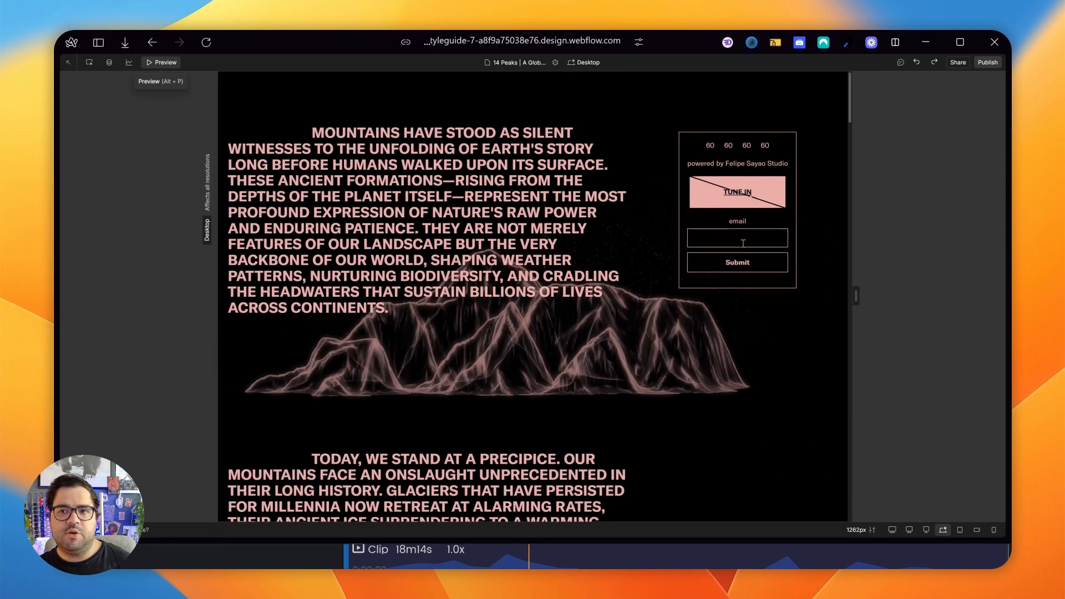
Step: Switch to the published site and examine the text reveals, 3D mountain scene and sticky box along the page
click(144, 332)
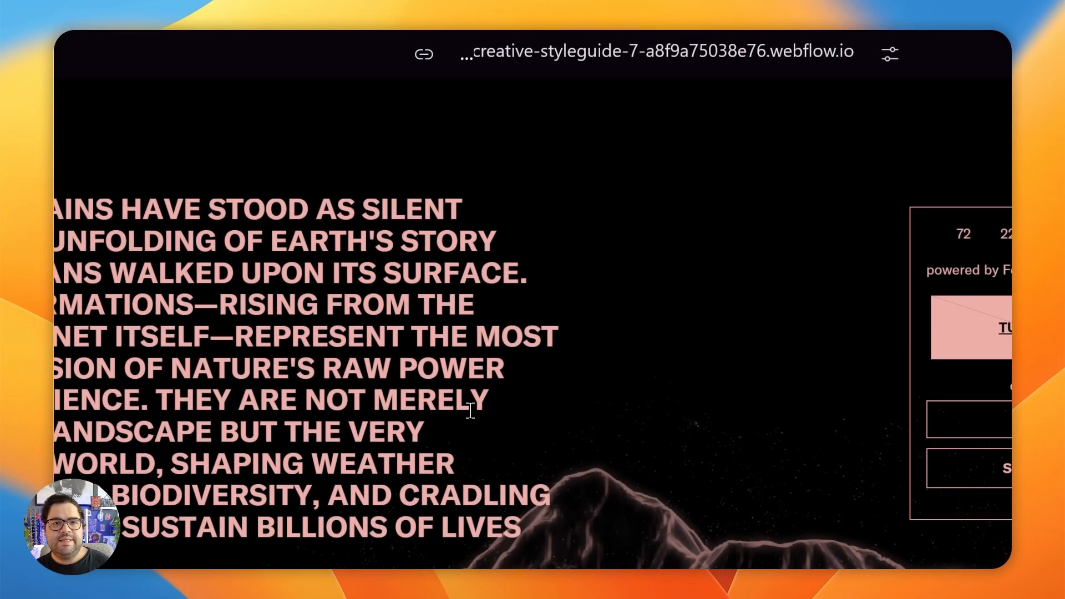
scroll(177, 433, down, 5)
scroll(169, 471, up, 4)
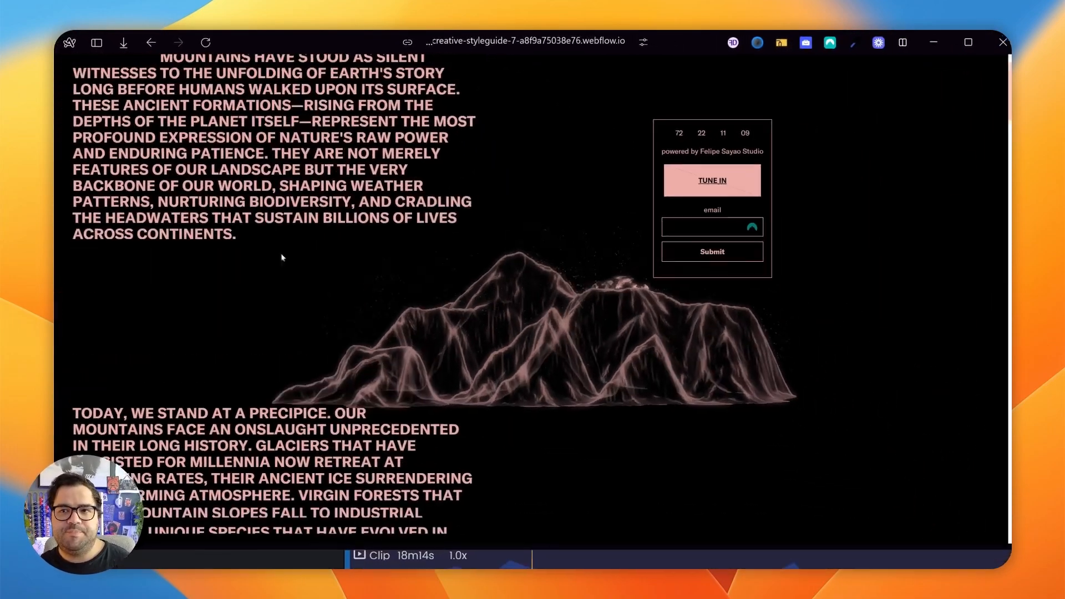
scroll(281, 253, up, 2)
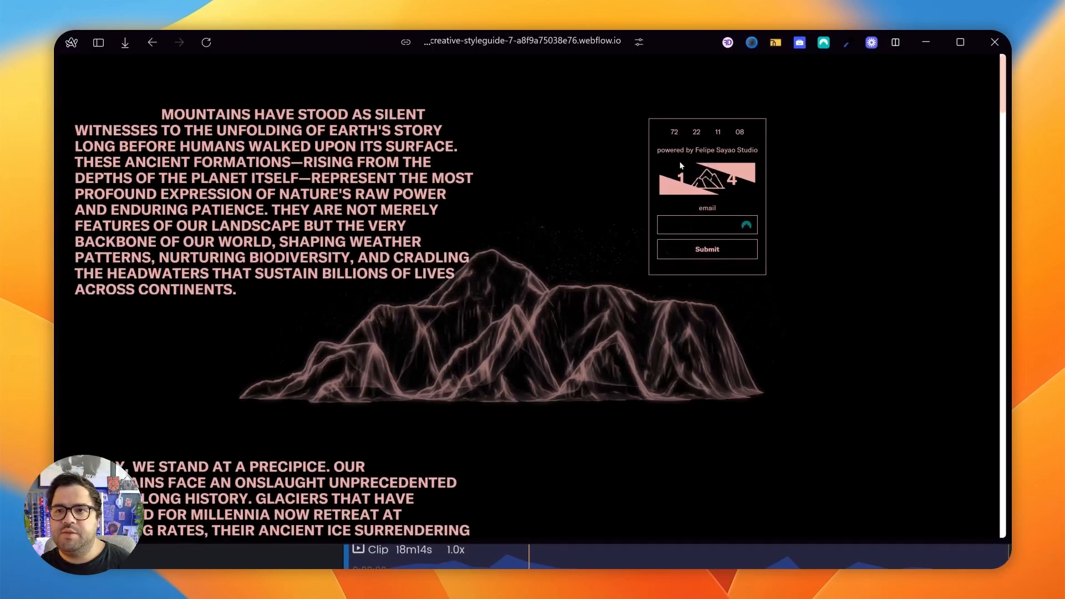
scroll(466, 212, down, 5)
scroll(466, 211, down, 10)
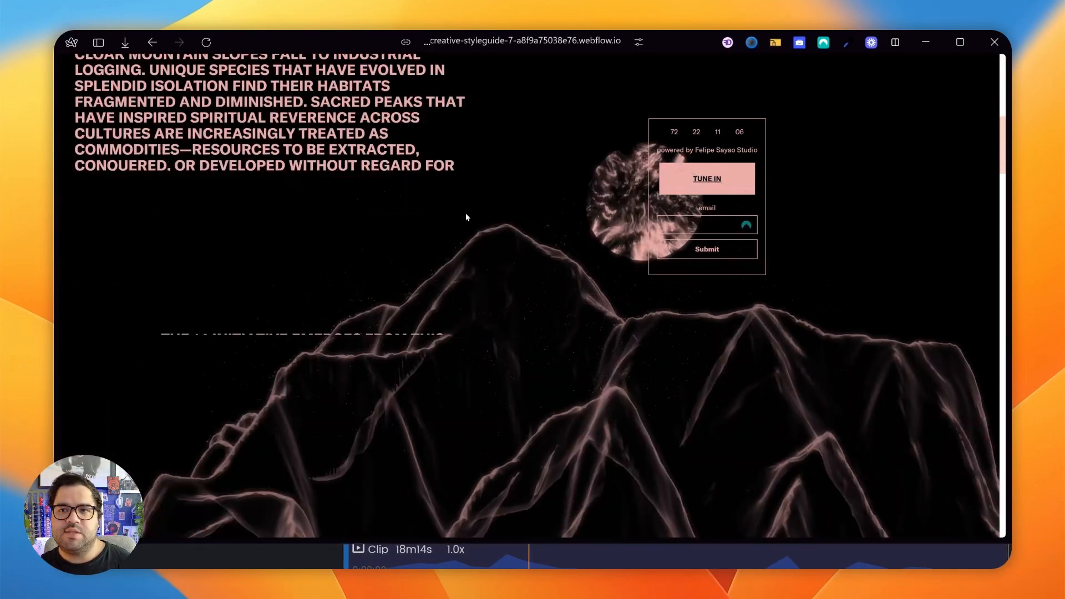
scroll(682, 185, down, 5)
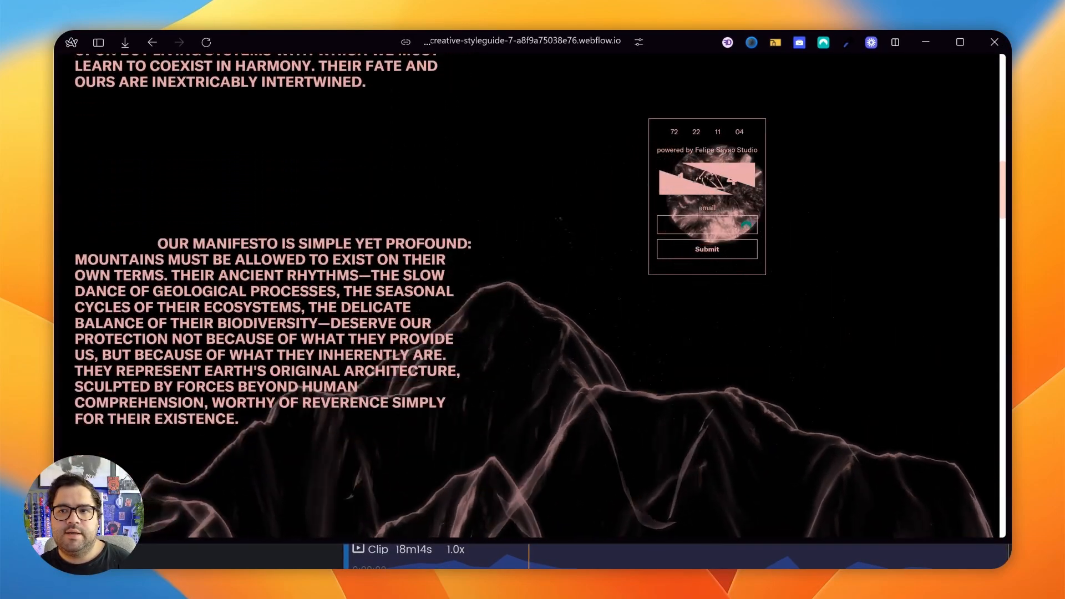
scroll(664, 213, down, 2)
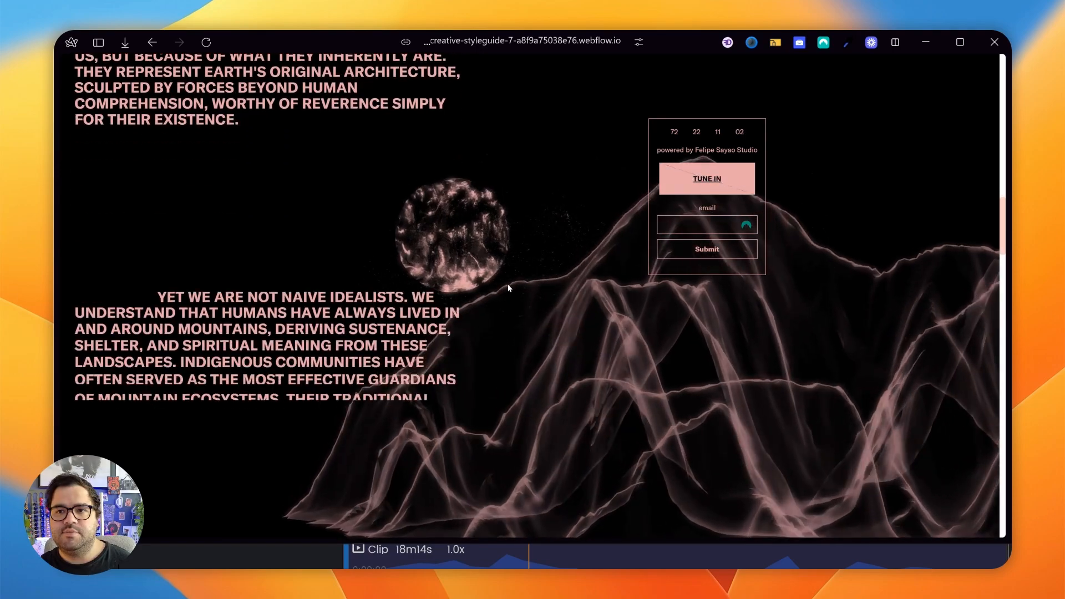
scroll(548, 306, up, 15)
Step: Return to the Webflow Designer tab and open the project's image assets
mouse_move(56, 338)
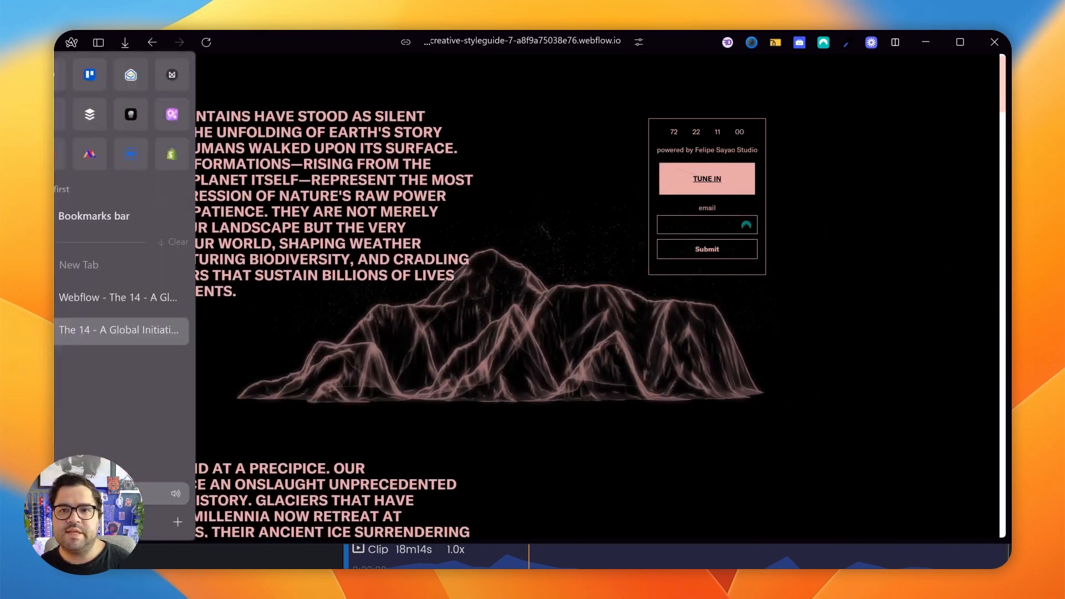
click(163, 155)
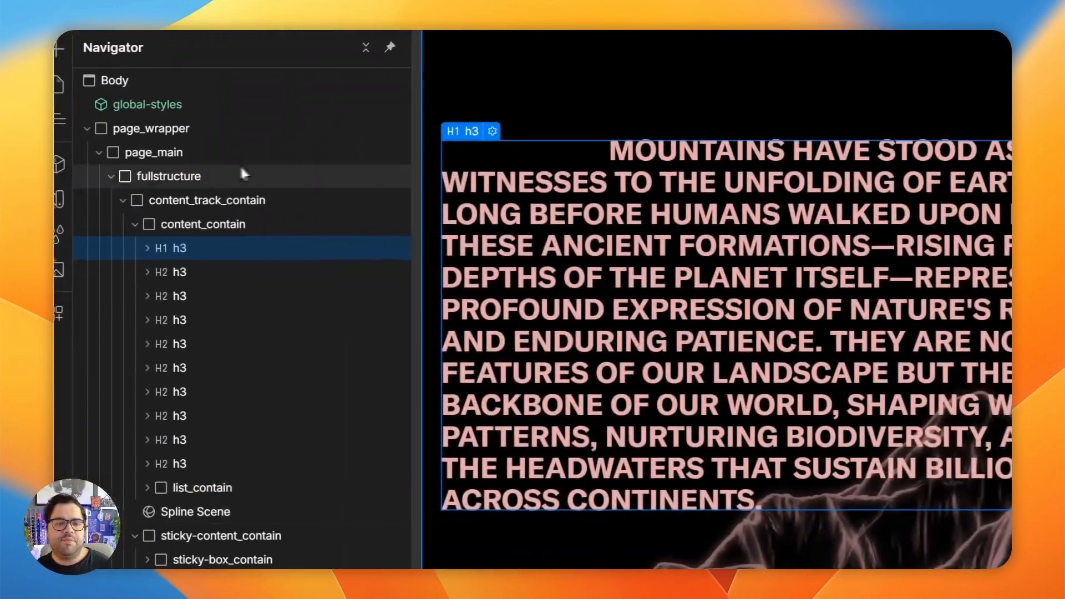
mouse_move(74, 209)
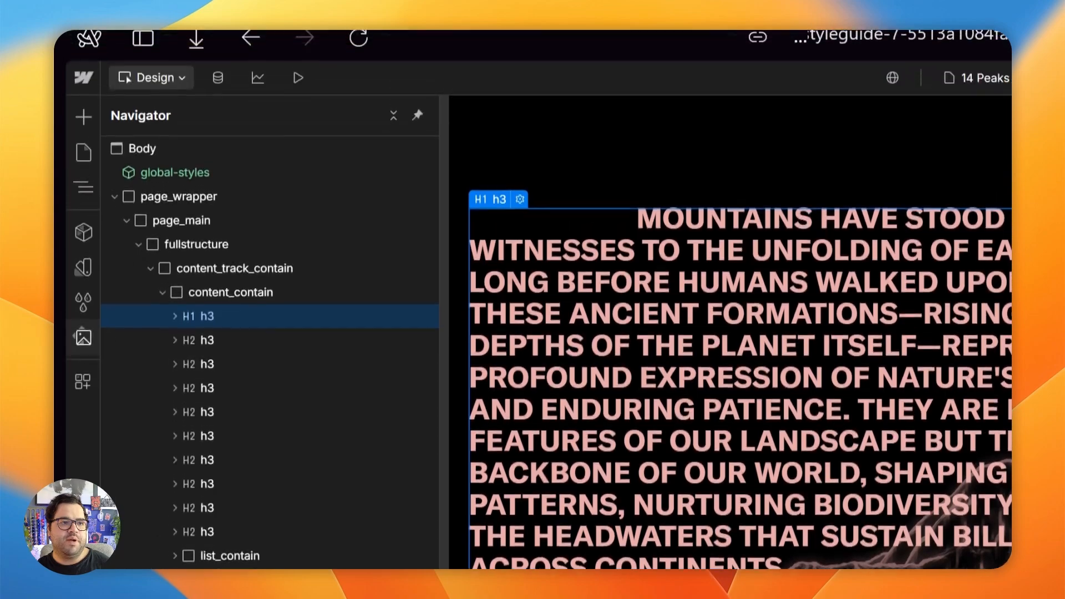
click(84, 271)
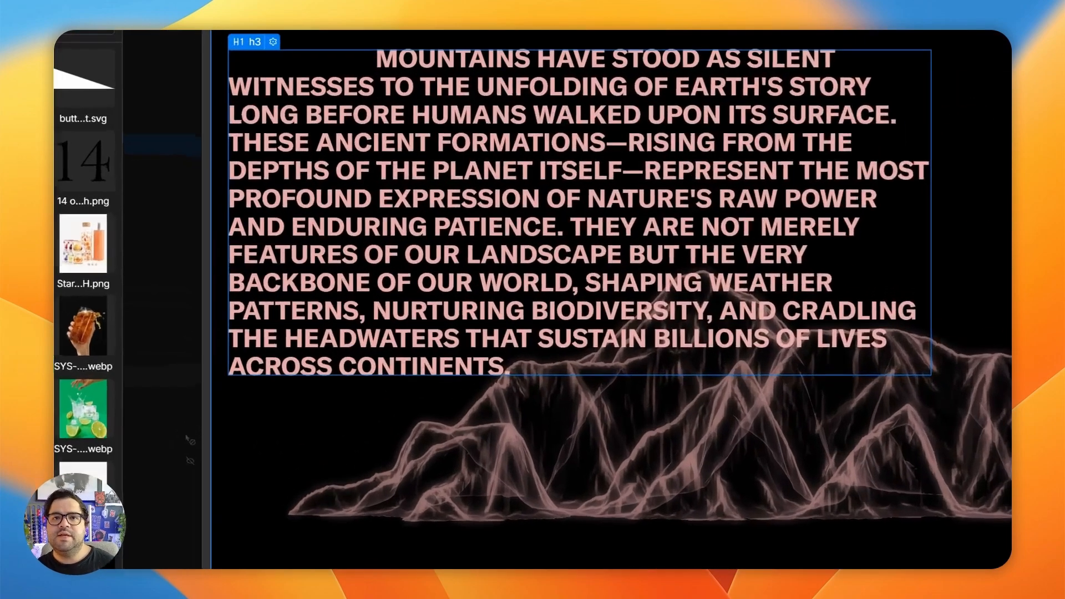
Step: Inspect the Spline Scene and the first heading in the page structure, and collapse content_contain
click(444, 355)
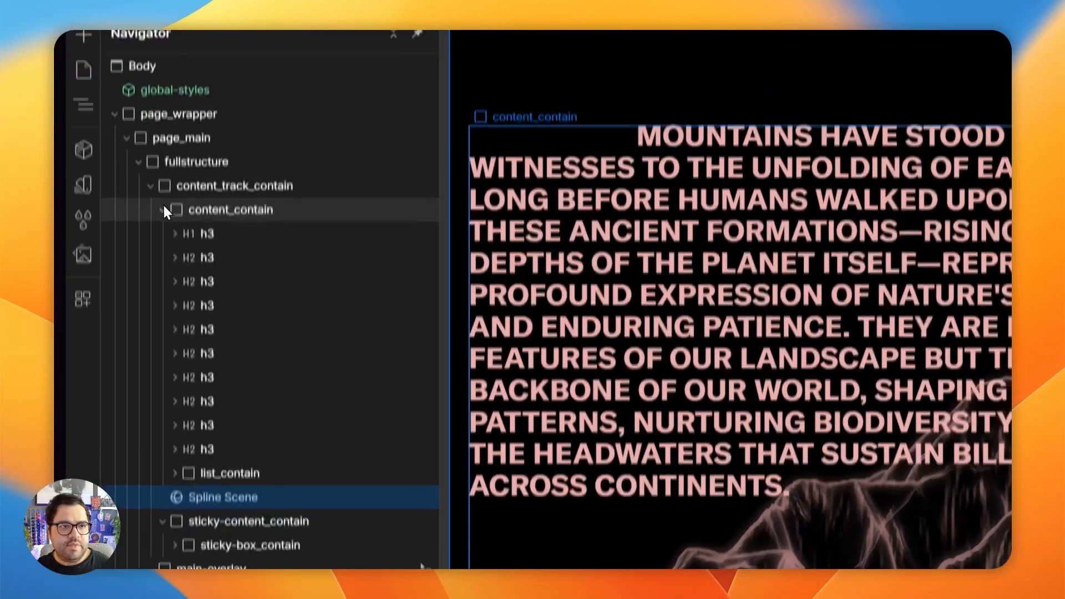
click(155, 179)
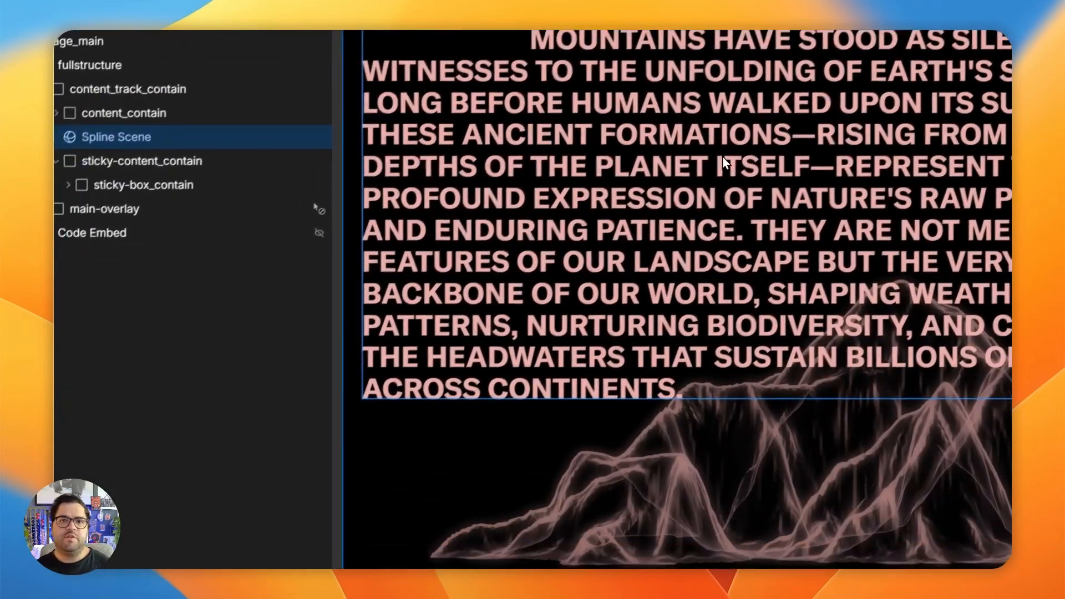
click(723, 162)
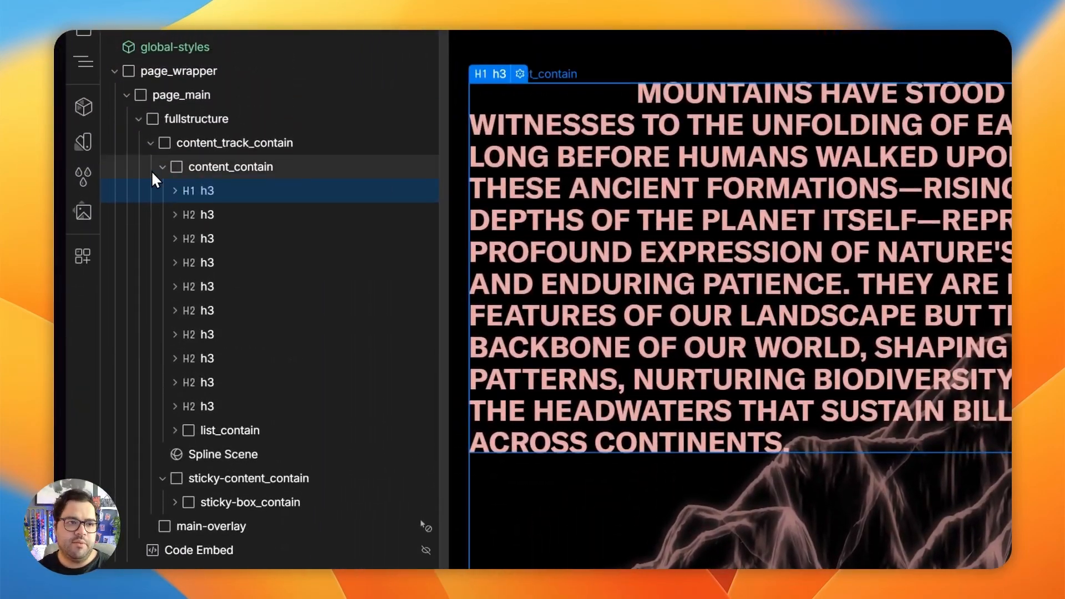
click(156, 172)
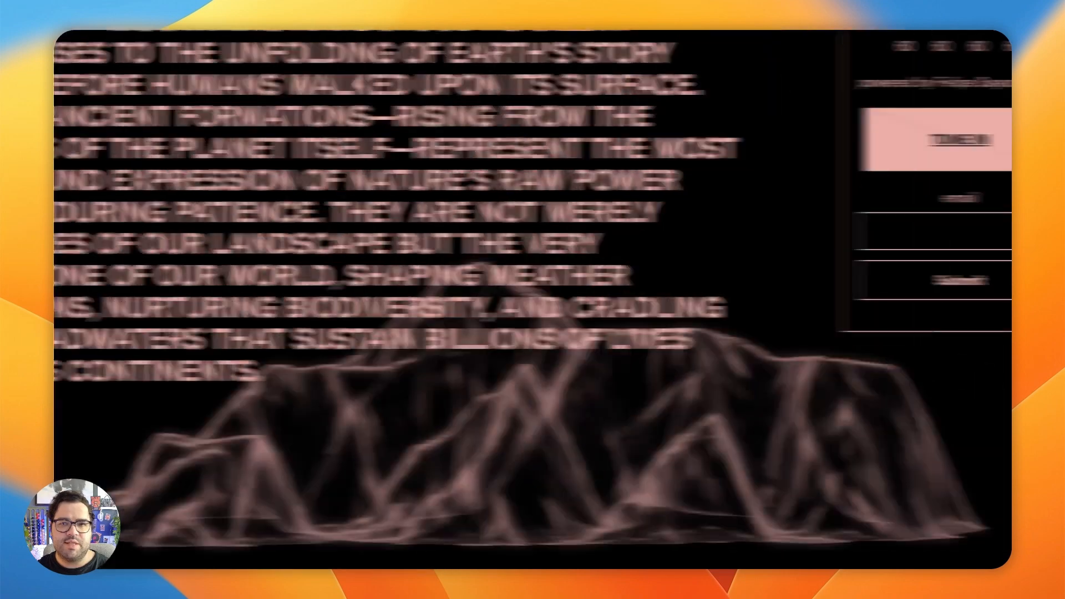
Step: Inspect the blending setting of the main-overlay element
scroll(894, 313, down, 10)
scroll(880, 315, up, 2)
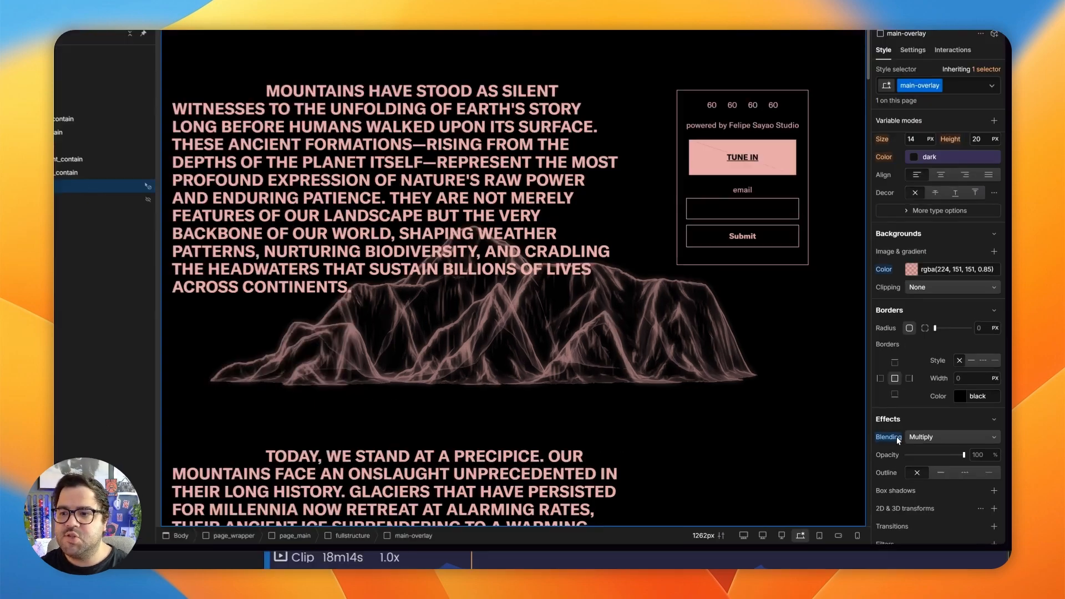
click(901, 442)
click(919, 459)
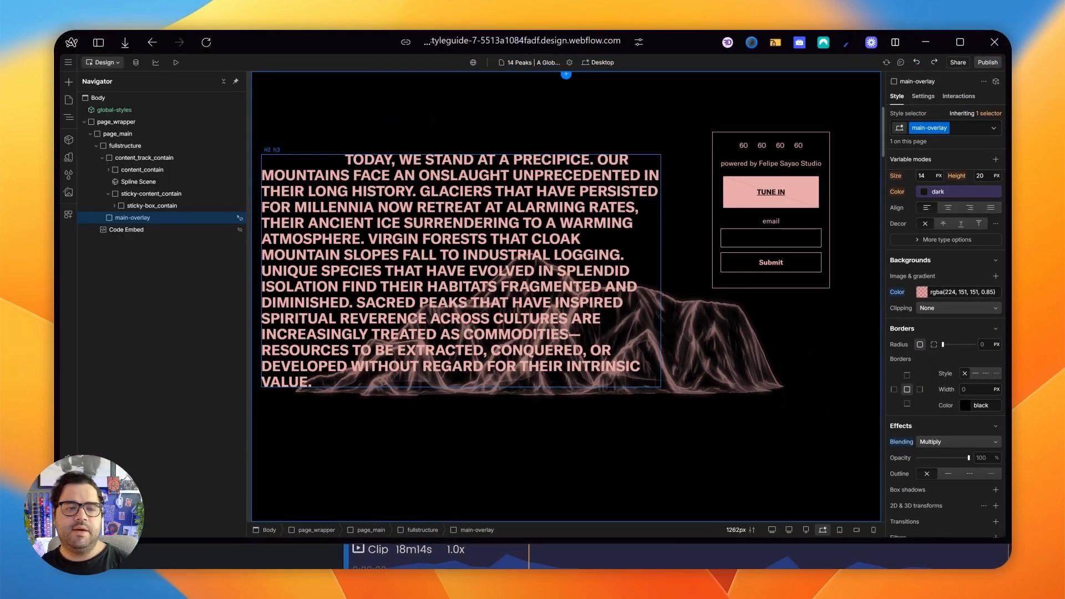
Step: Collapse sticky-content_contain and content_track_contain in the page structure to review the top-level sections of fullstructure
click(109, 195)
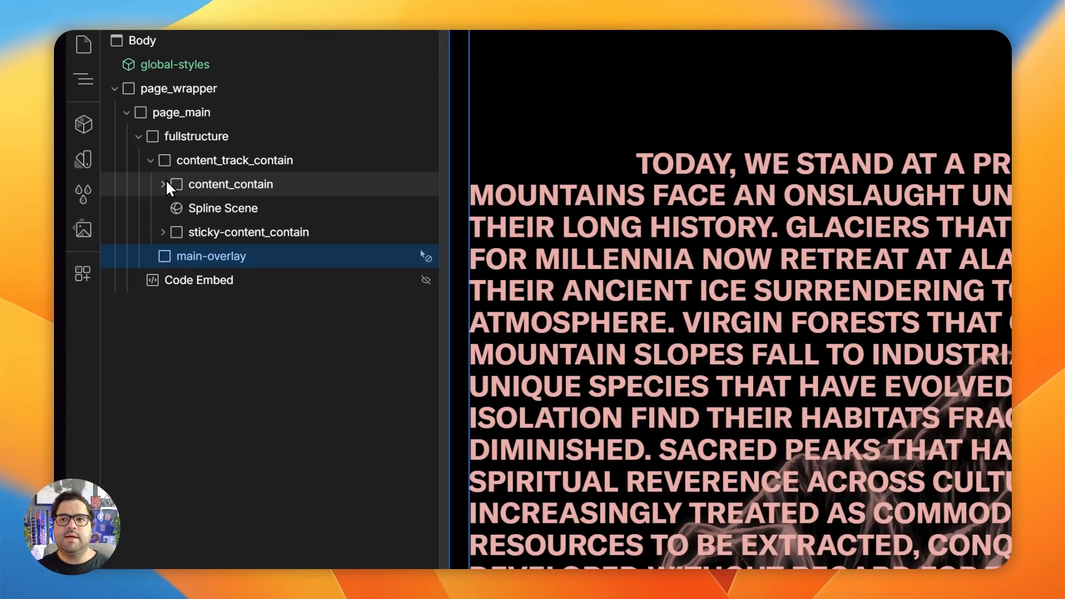
click(150, 161)
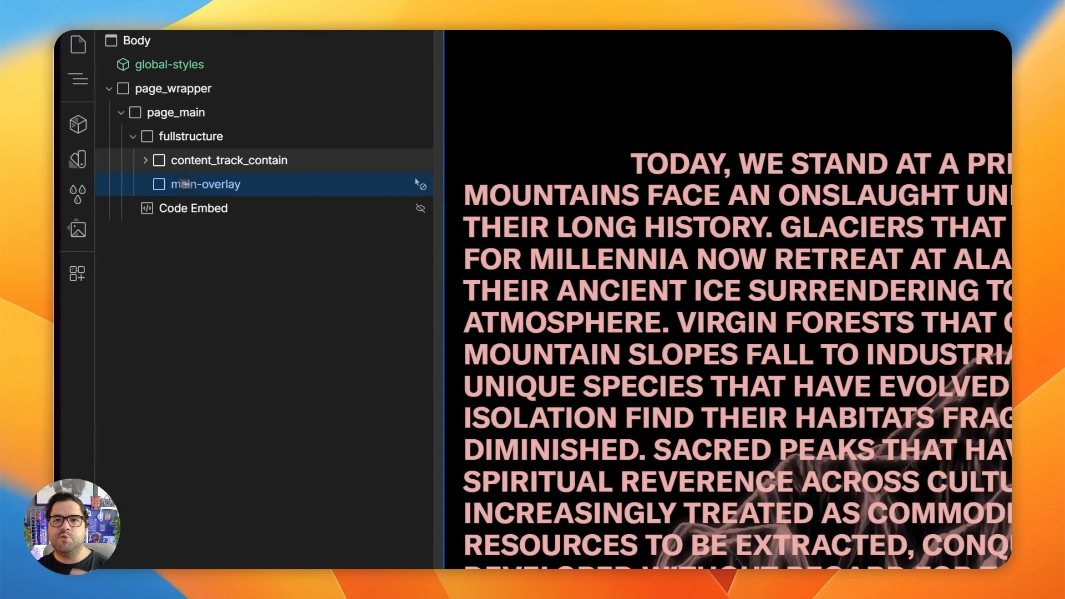
scroll(743, 416, up, 10)
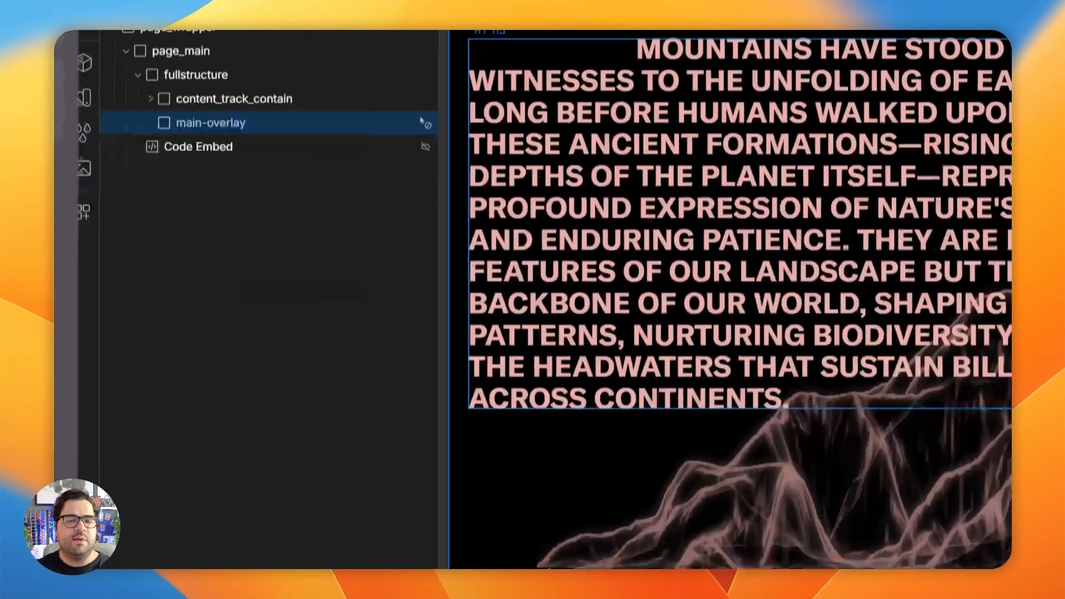
Step: Switch to the published site and examine how the countdown and email sign-up box stays fixed over the scrolling content
mouse_move(219, 373)
click(238, 396)
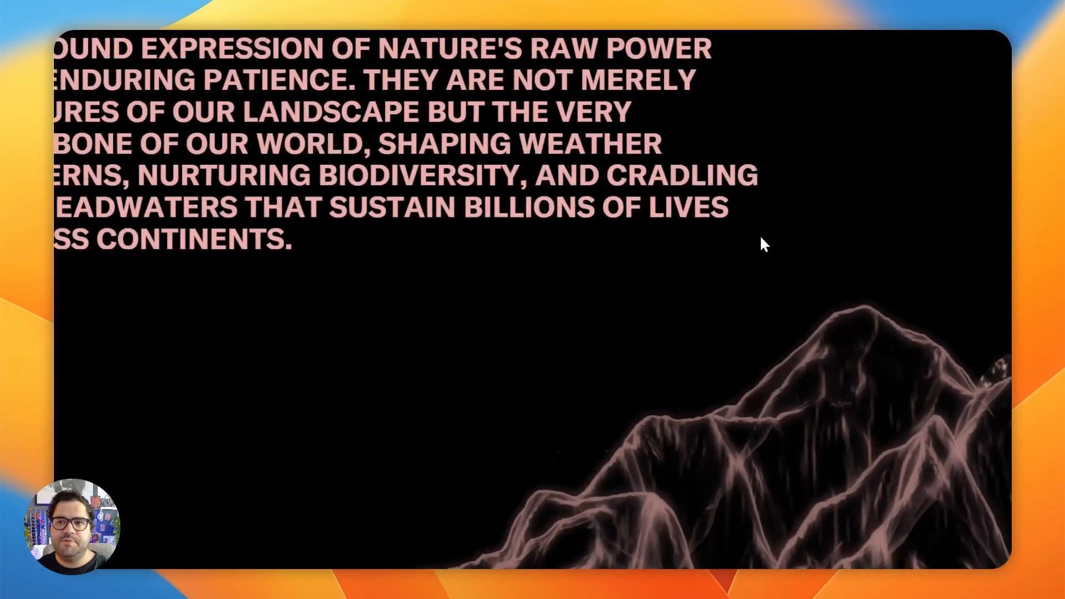
scroll(760, 238, up, 3)
scroll(760, 218, down, 10)
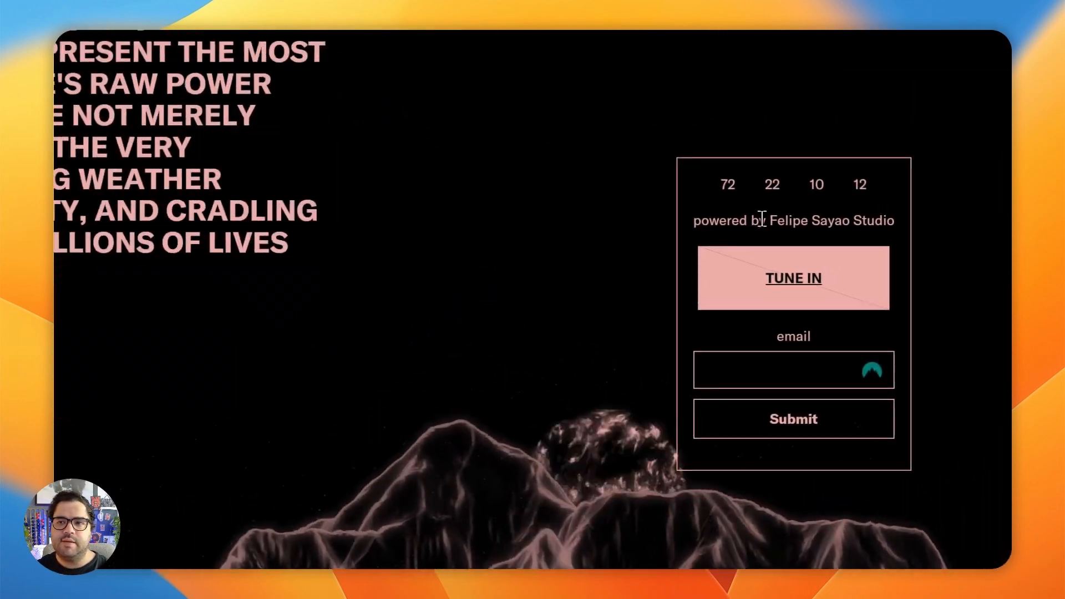
scroll(380, 181, down, 3)
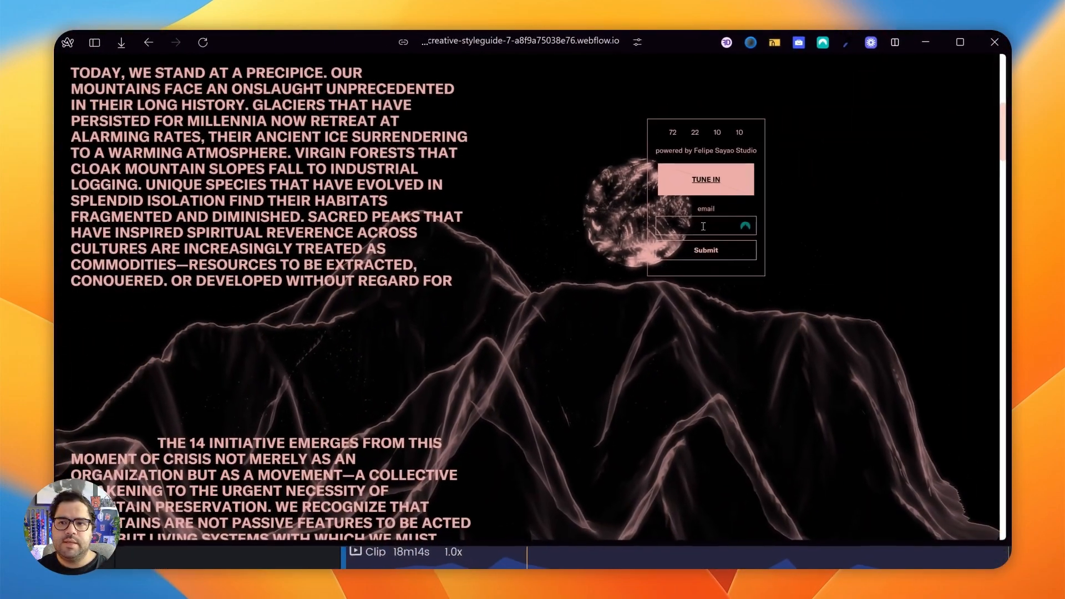
click(703, 226)
click(780, 246)
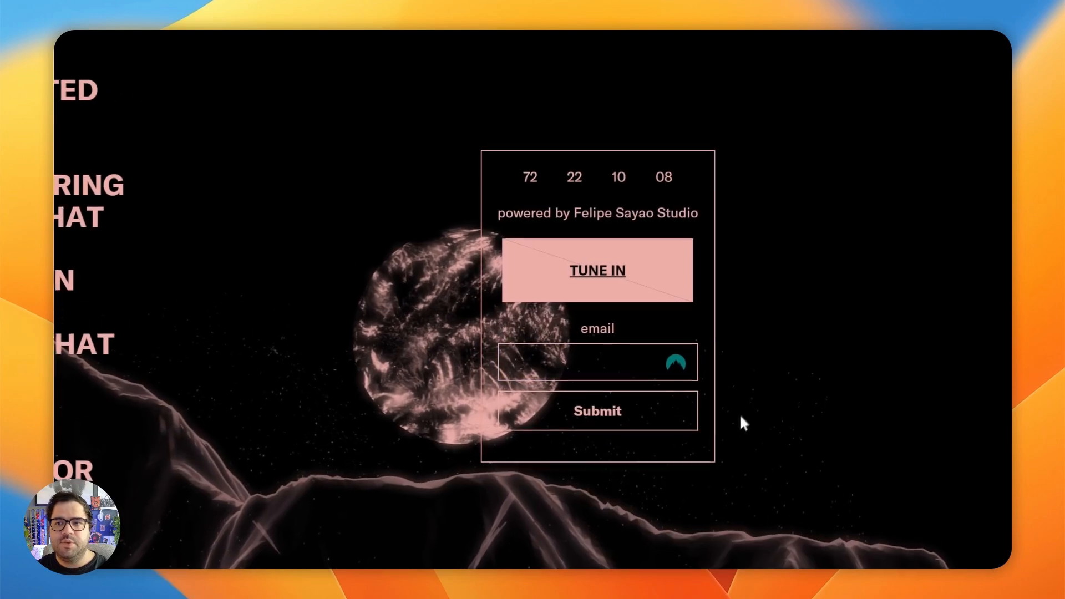
scroll(321, 361, down, 10)
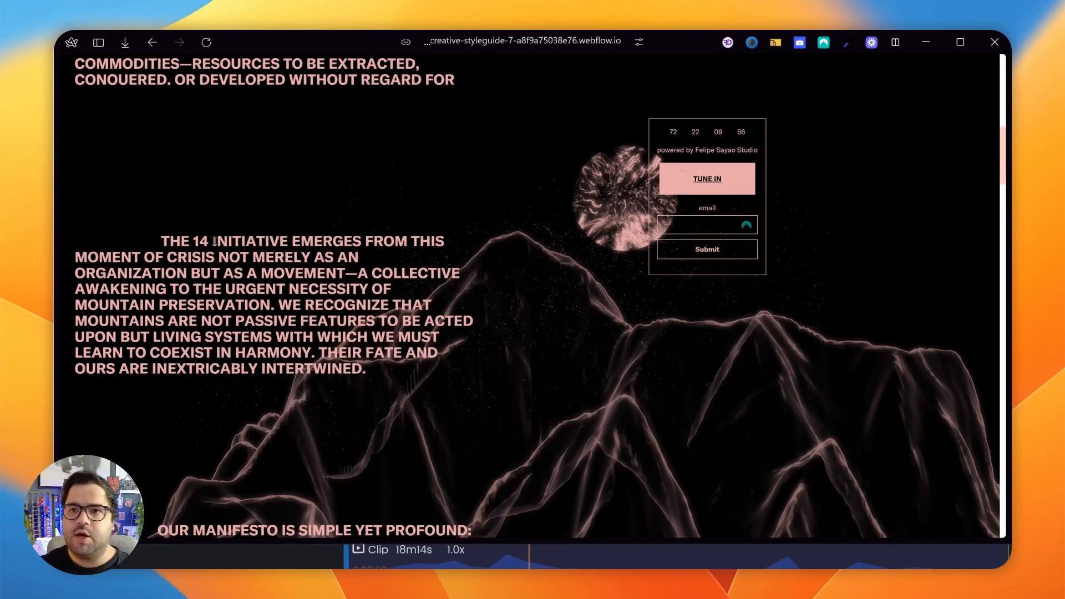
Step: Return to the Webflow Designer tab and delete the sticky-content_contain block from content_track_contain
mouse_move(56, 221)
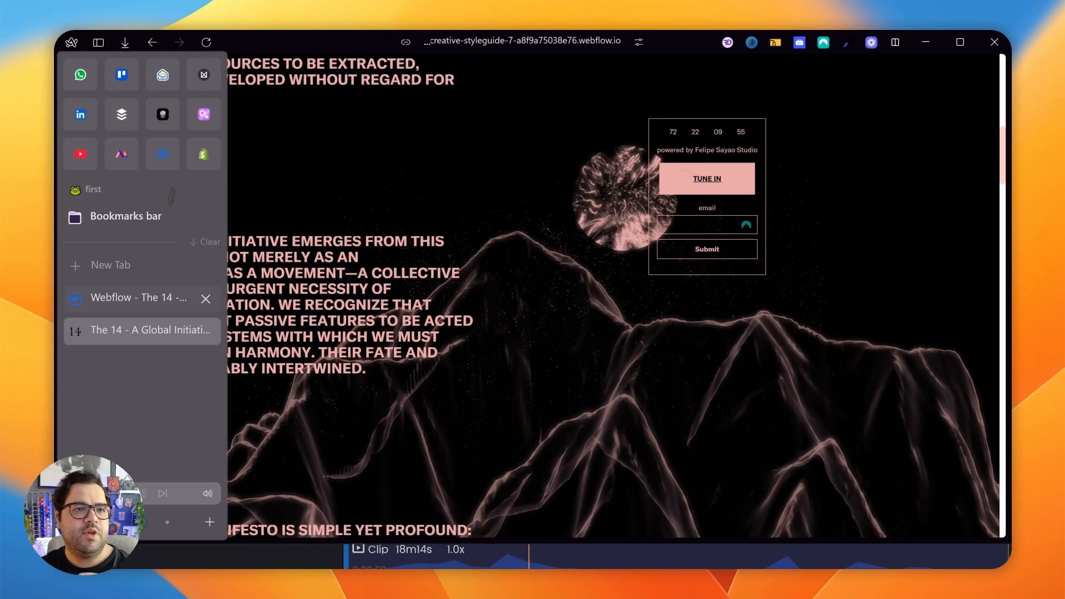
click(160, 158)
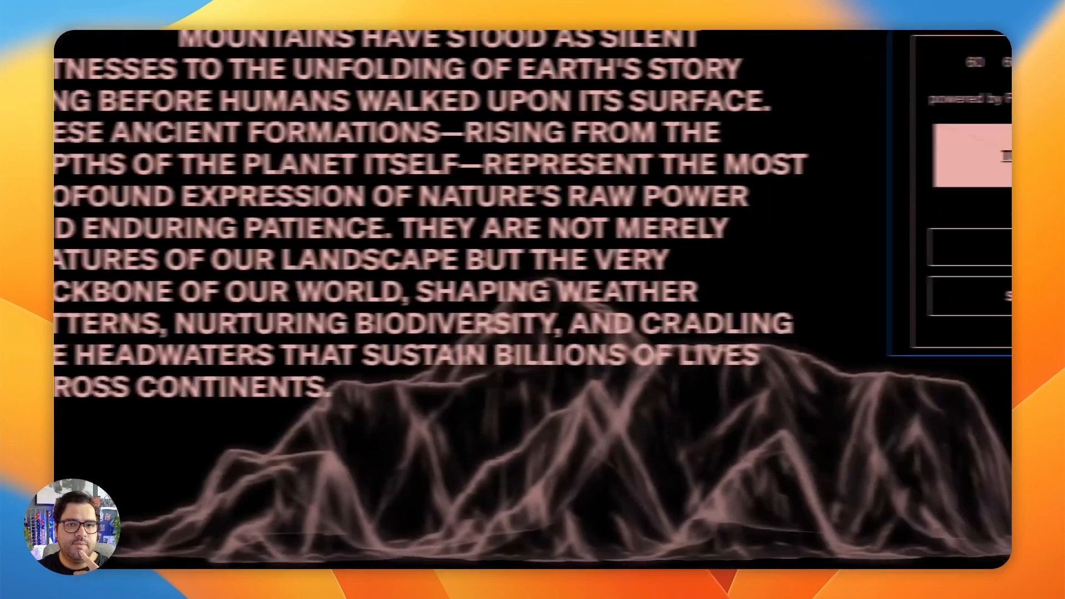
key(Delete)
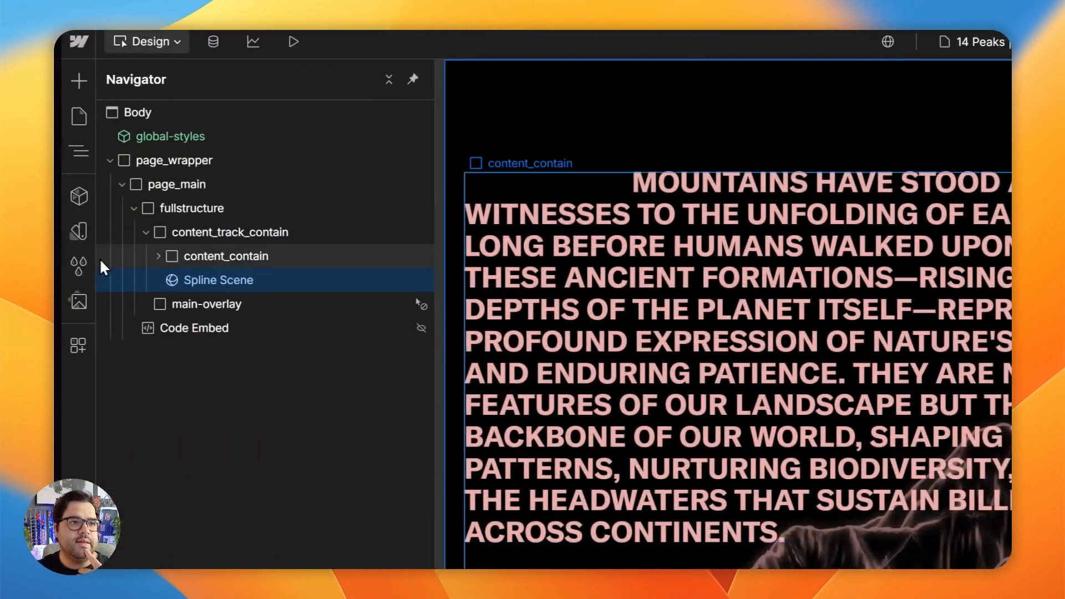
Step: Clean up the style selectors by removing all classes that are no longer used in the project
click(80, 265)
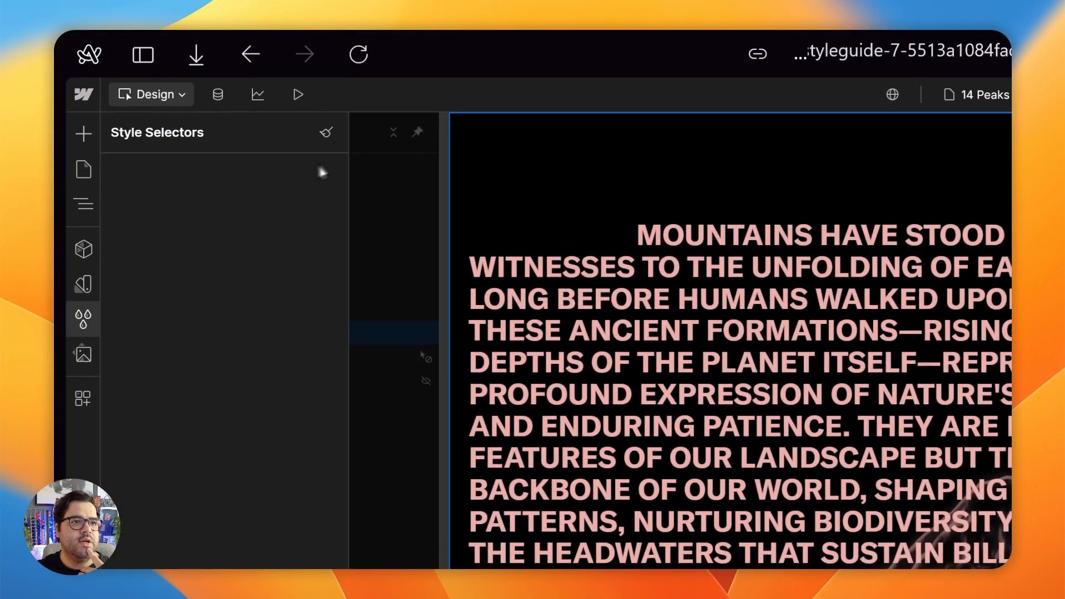
click(326, 78)
click(313, 401)
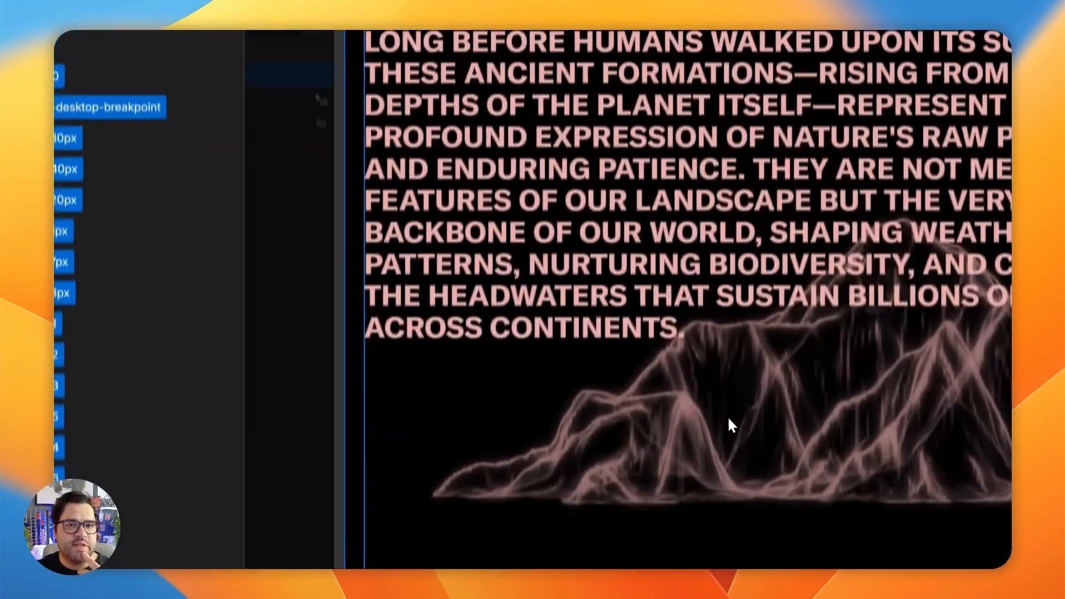
click(742, 162)
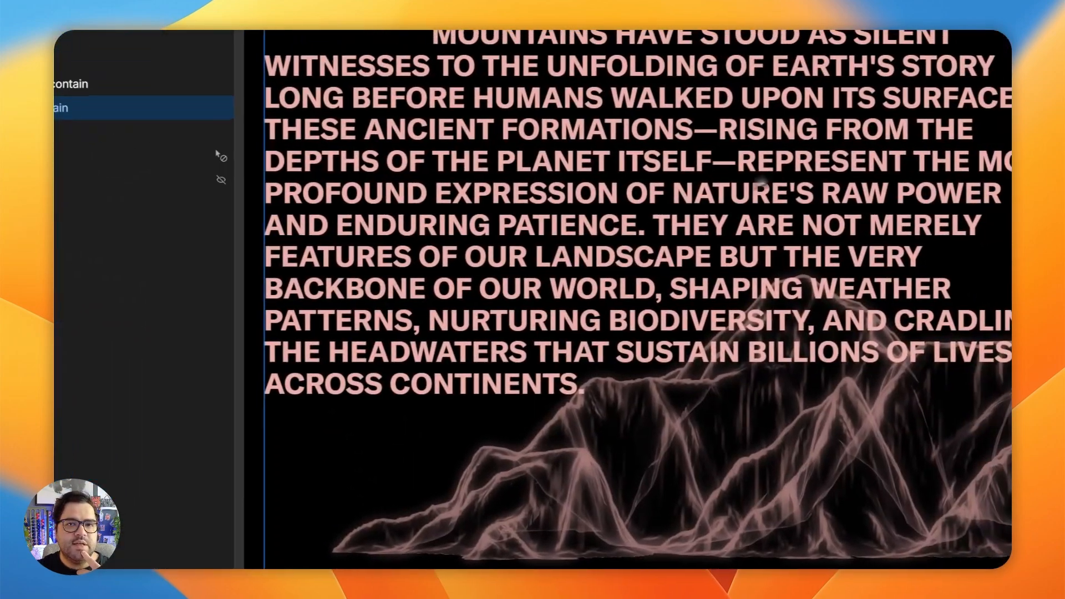
Step: Add a div block inside content_track_contain, after the Spline Scene
scroll(663, 302, down, 9)
scroll(667, 313, up, 2)
scroll(668, 319, up, 3)
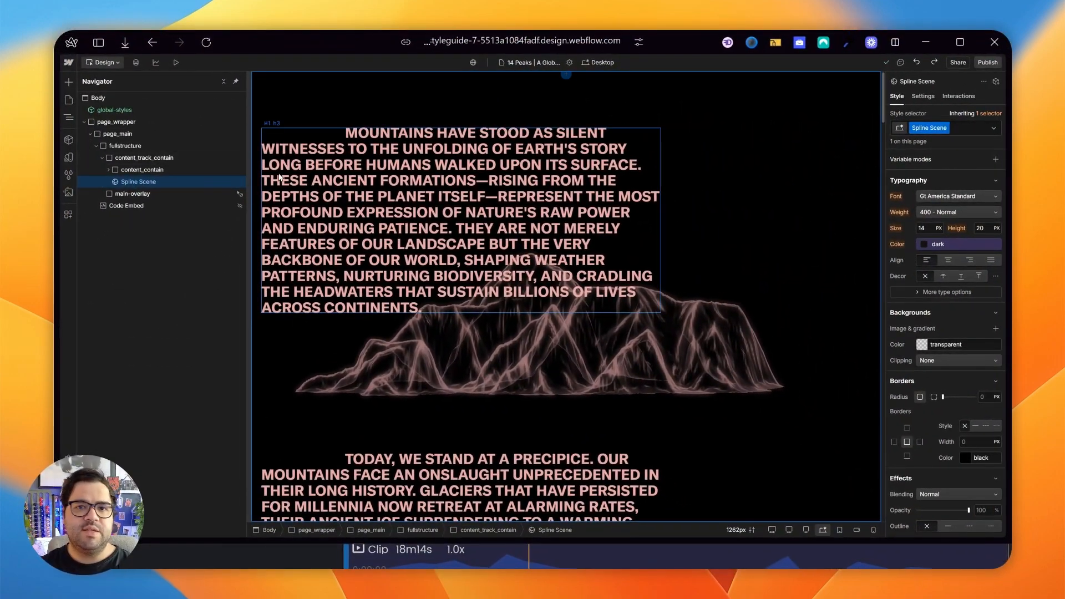
click(139, 170)
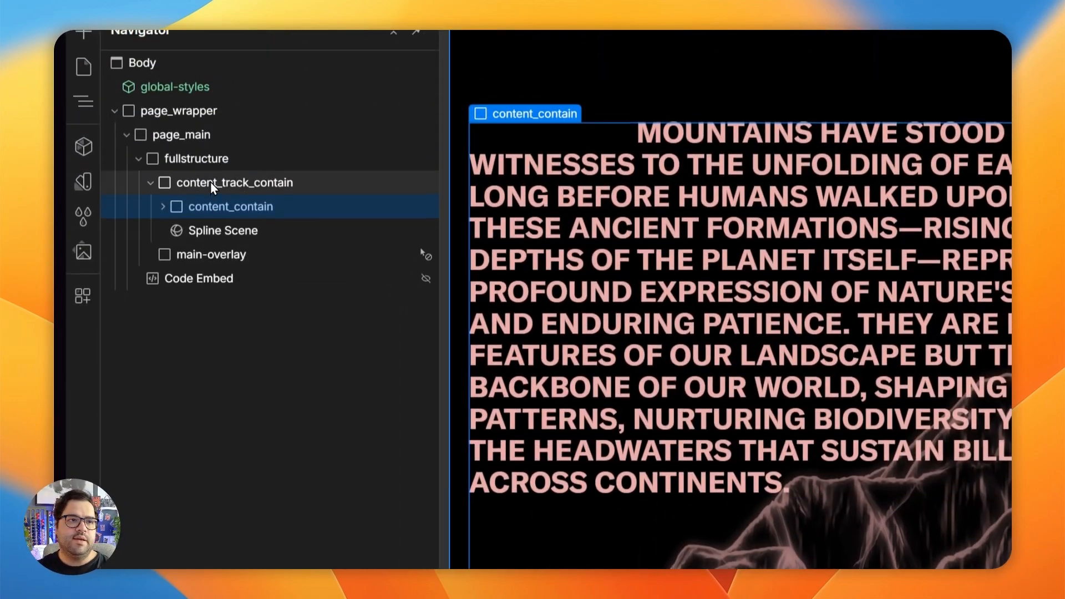
click(225, 47)
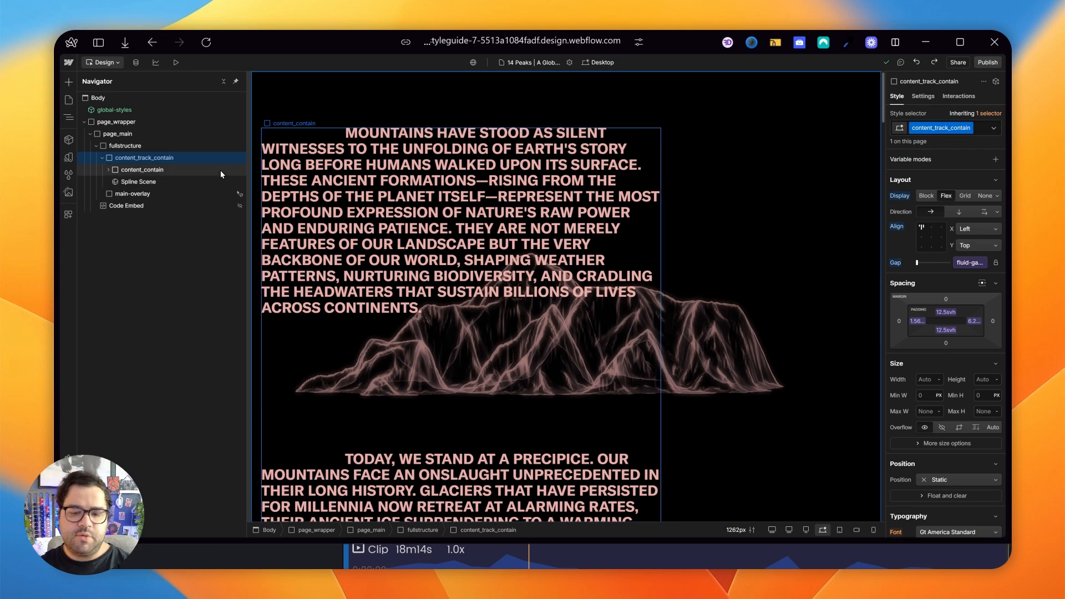
key(ctrl+k)
text(div)
key(Return)
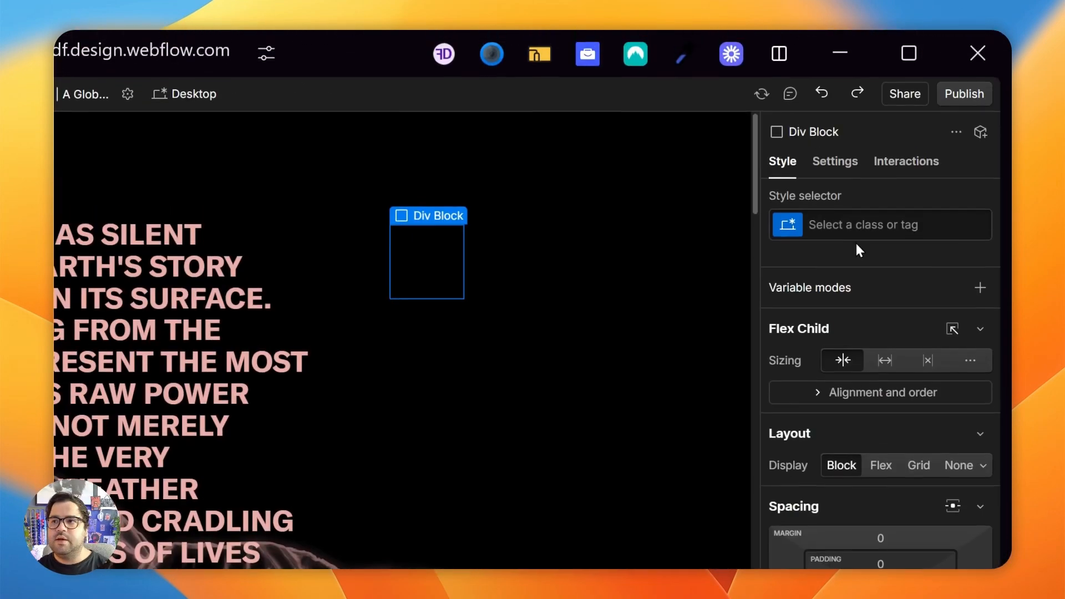
Step: Assign the new class sticky_contain to the empty div block in content_track_contain
click(856, 235)
text(sticky-conten)
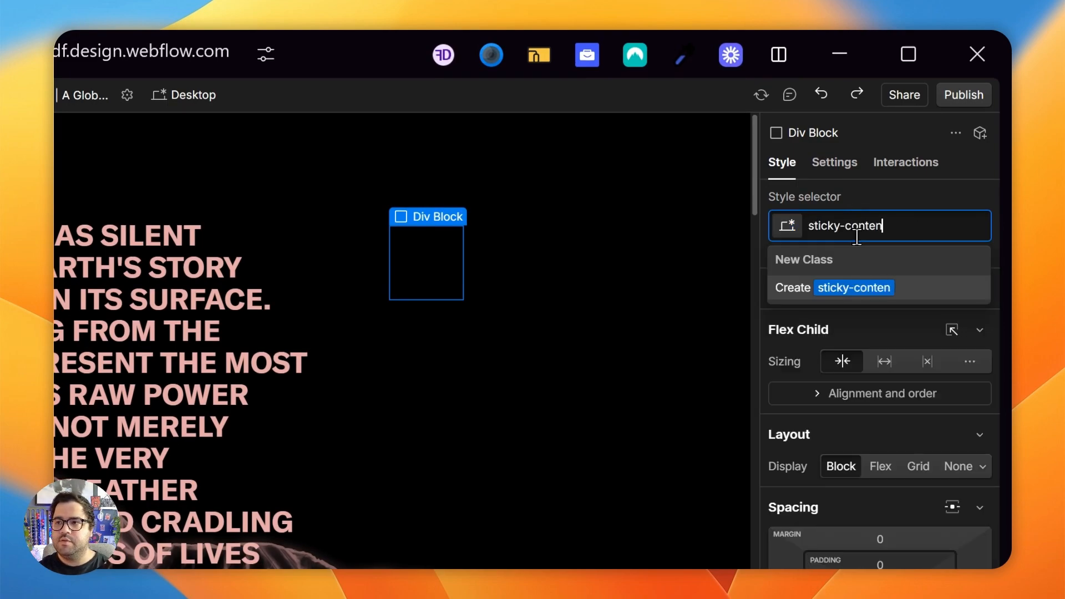
text(t)
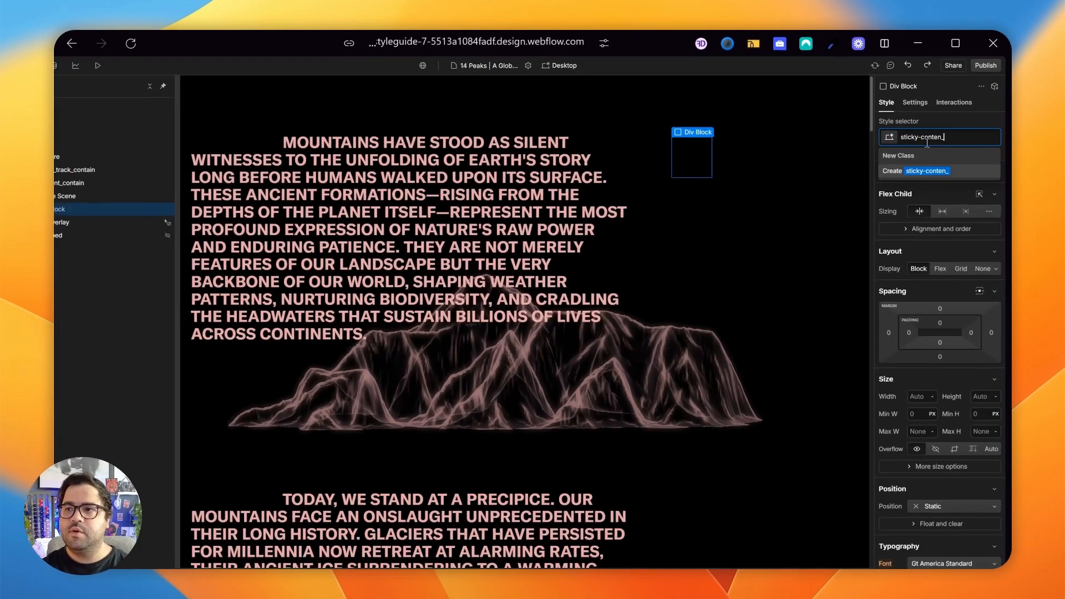
text(_contain)
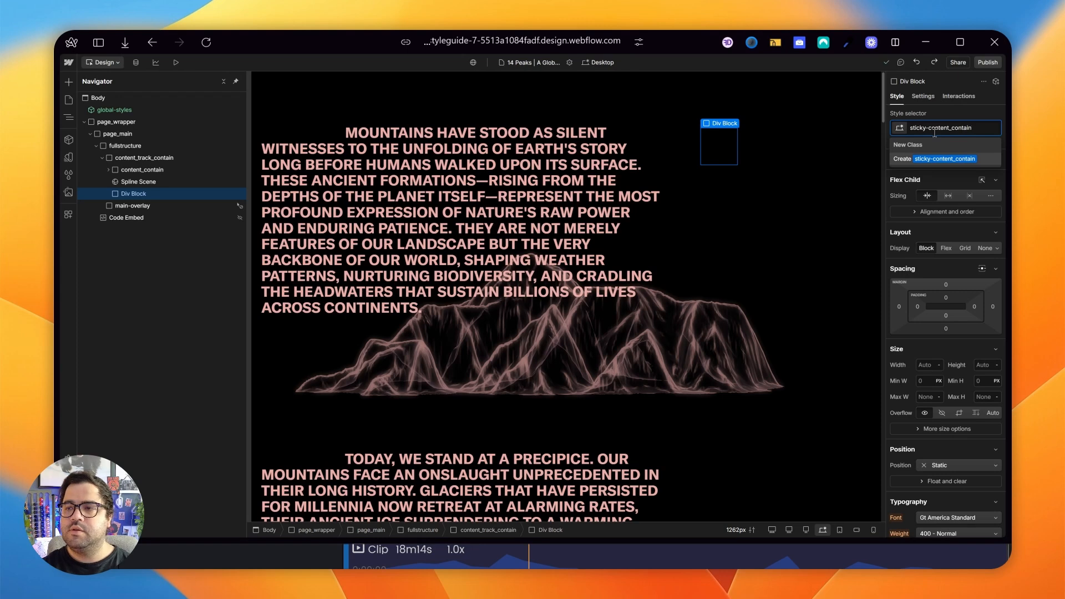
text(sticky-O)
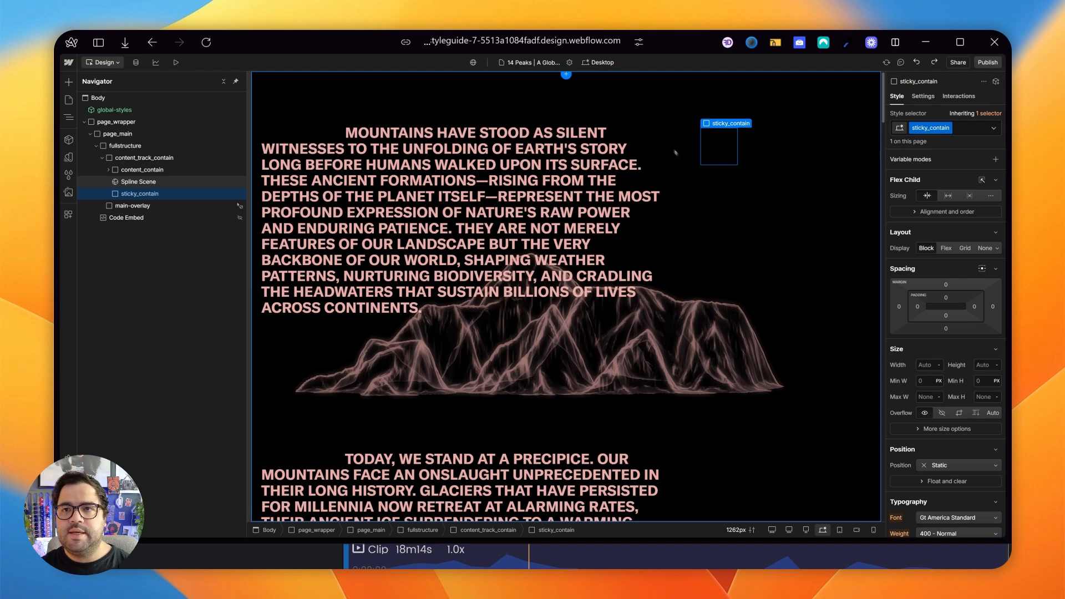
Step: Inspect content_contain and the flex layout and gap variable of content_track_contain
click(138, 182)
click(157, 170)
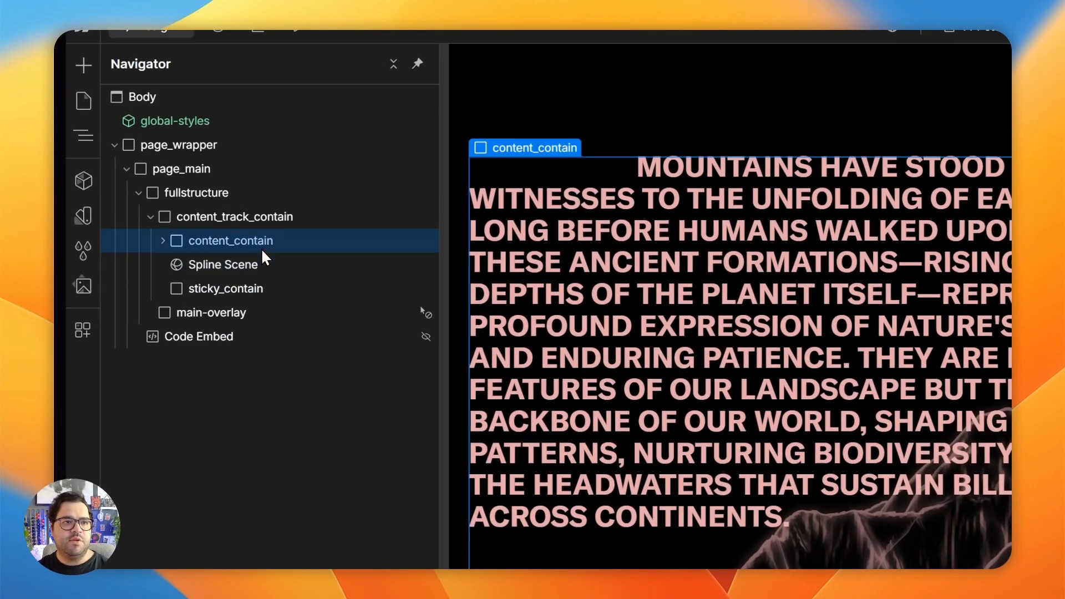
click(251, 210)
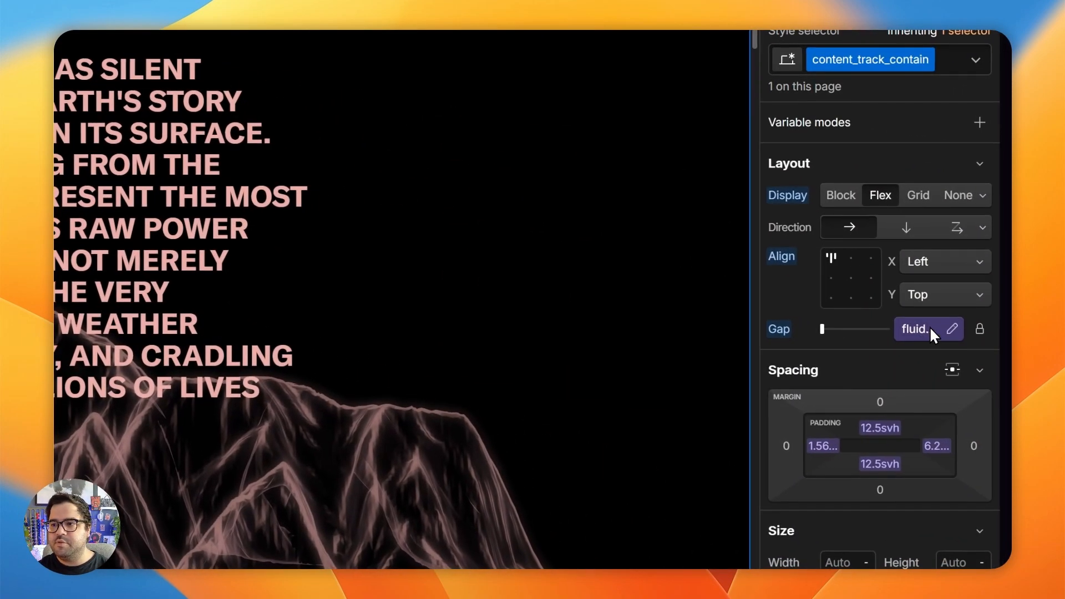
click(930, 327)
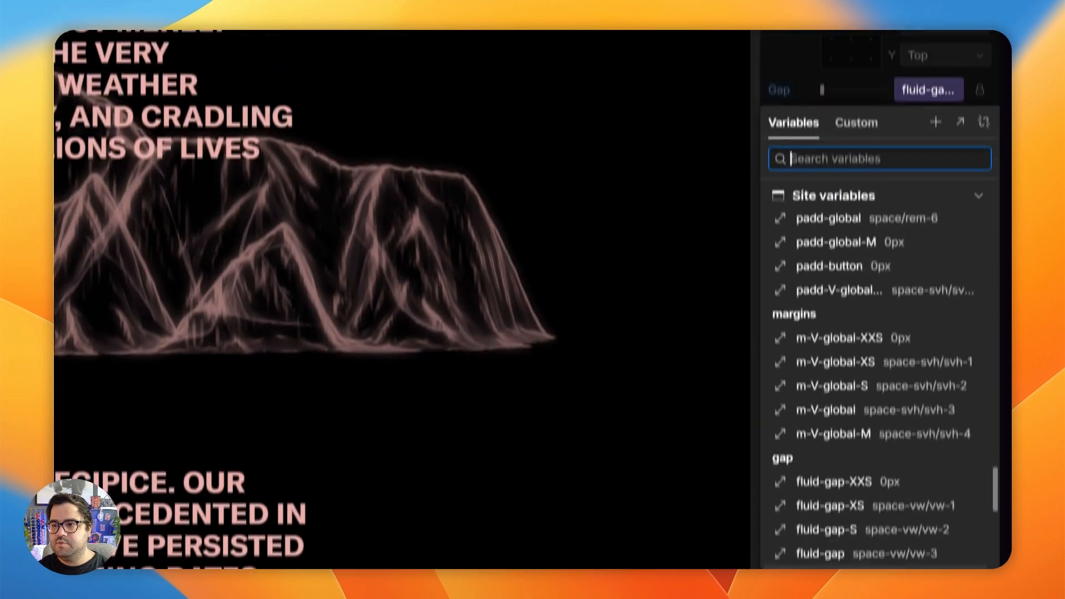
key(Escape)
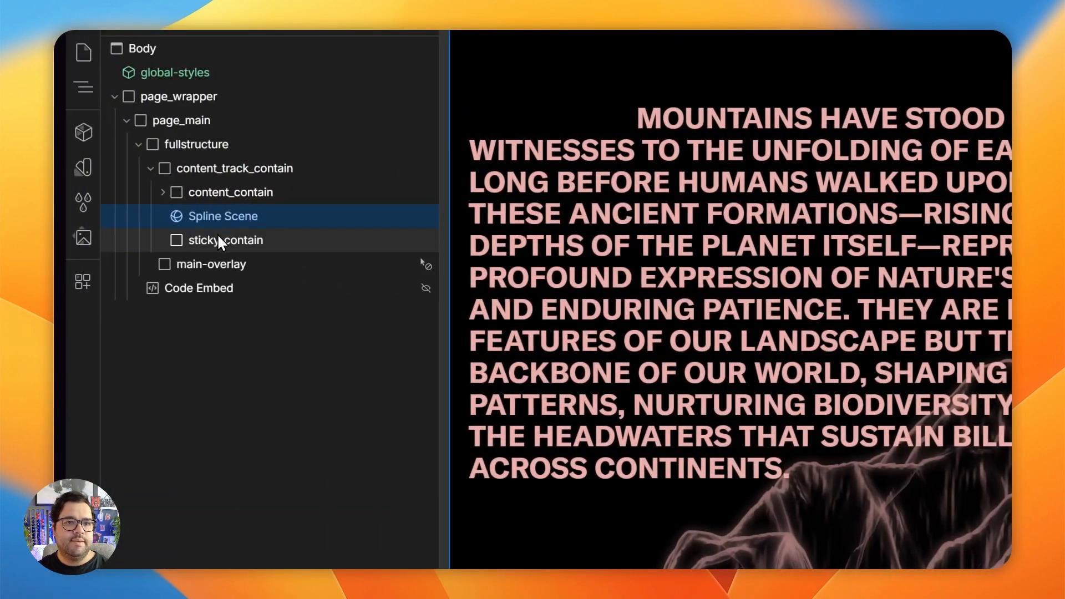
Step: Switch to the original Webflow project and preview its countdown and sign-up box at different canvas widths
click(217, 237)
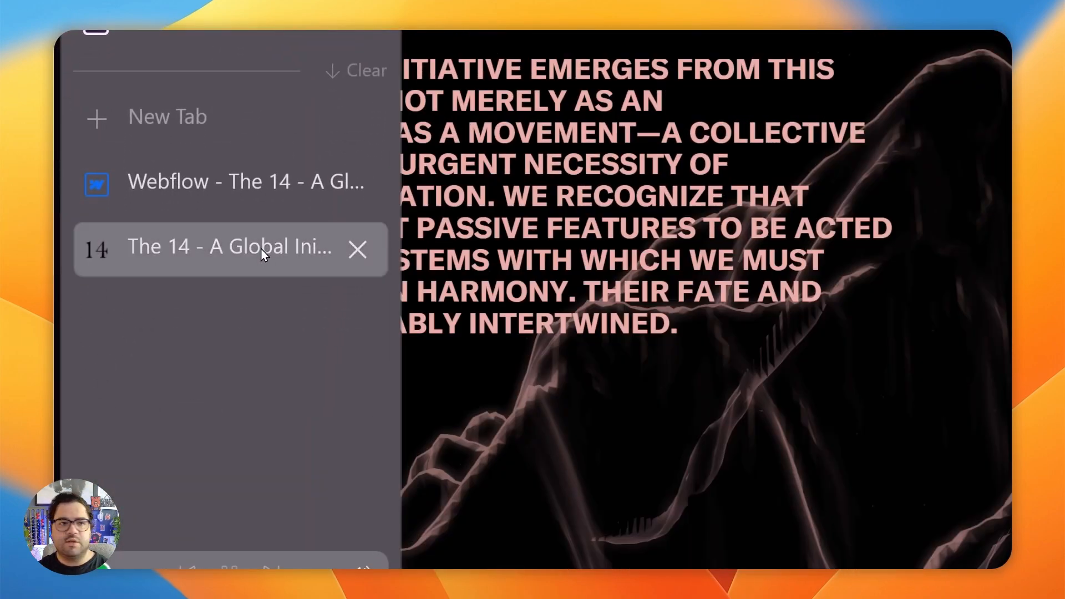
drag(261, 248, 234, 149)
drag(234, 357, 235, 356)
scroll(302, 291, down, 3)
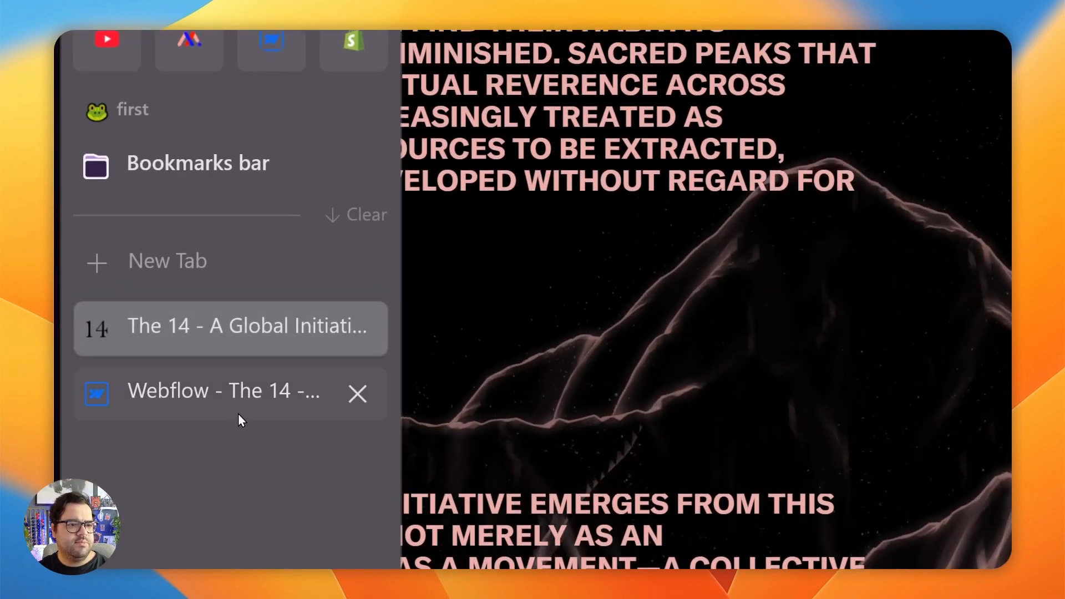
click(238, 389)
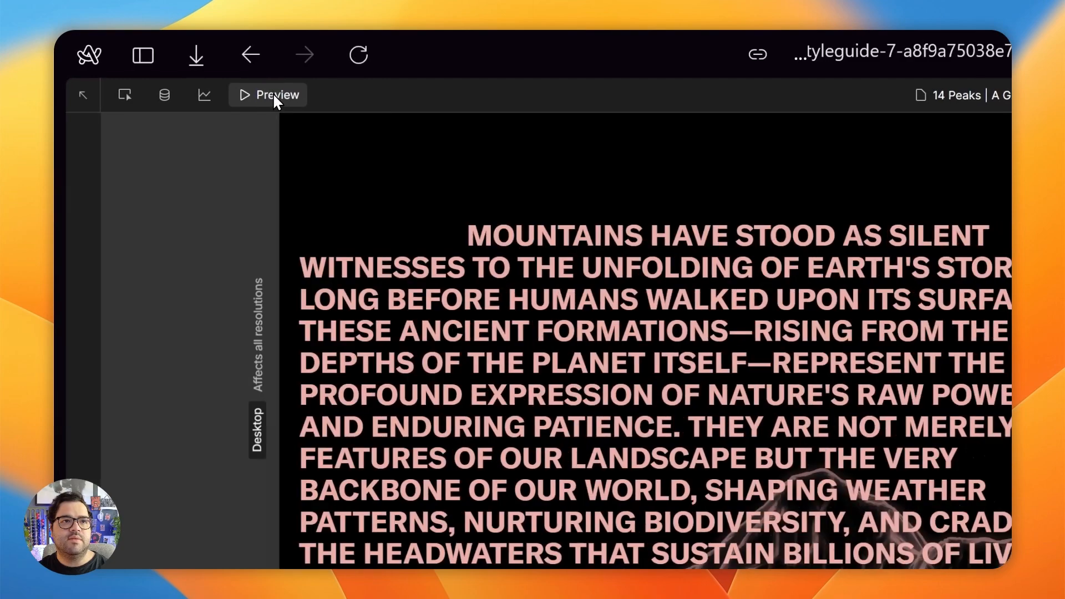
click(195, 87)
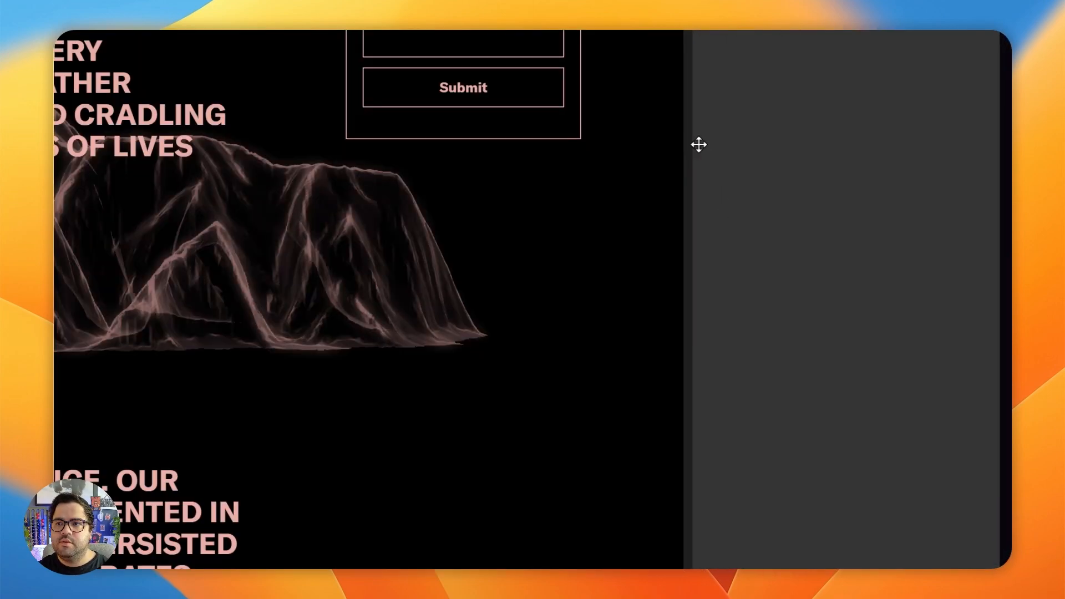
drag(699, 145, 793, 145)
drag(775, 514, 737, 522)
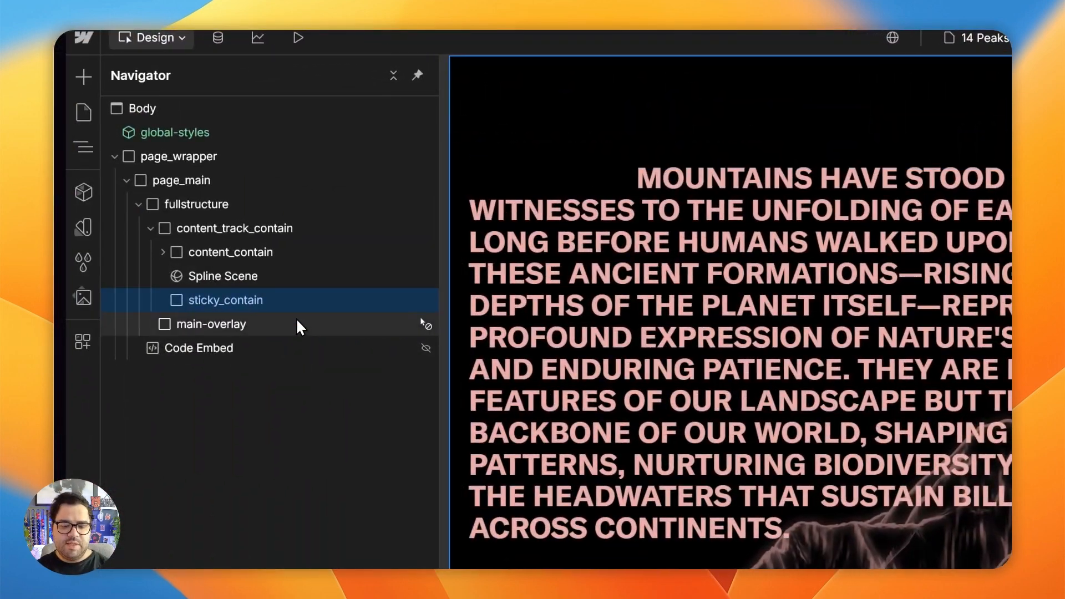
Step: Add a div block inside sticky_contain in the project being rebuilt
key(super+k)
text(div)
key(Return)
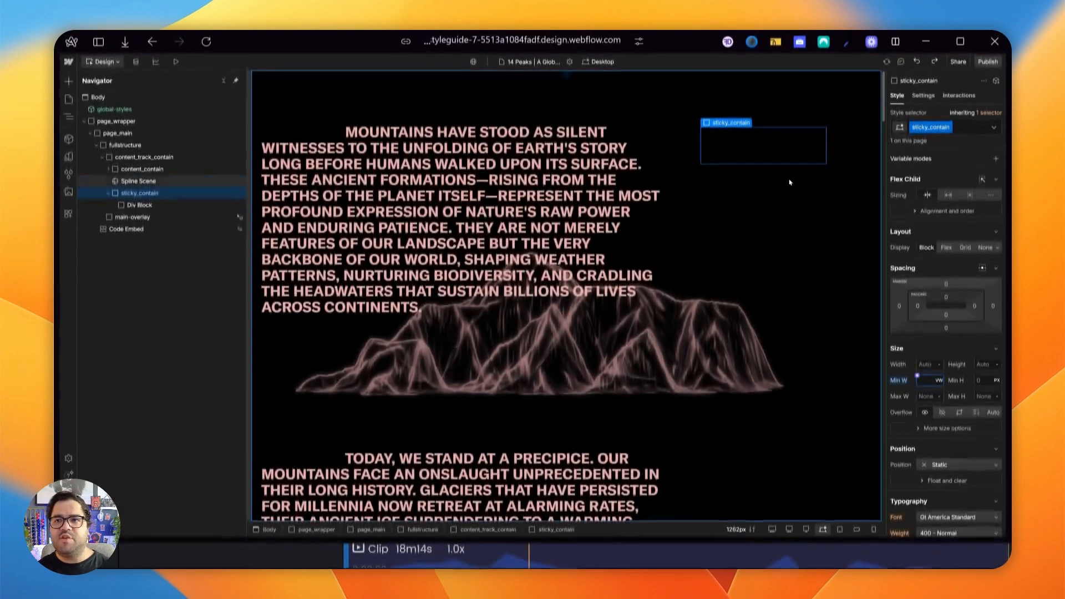
Step: Set sticky_contain's flex child sizing to grow within content_track_contain and check how it moves as the page scrolls
click(604, 306)
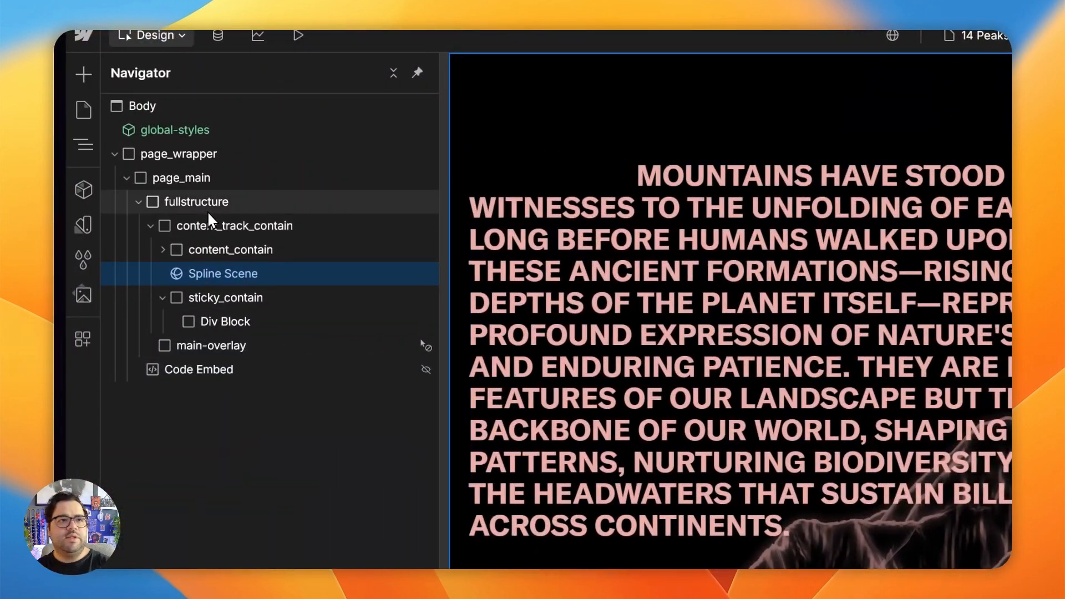
click(208, 210)
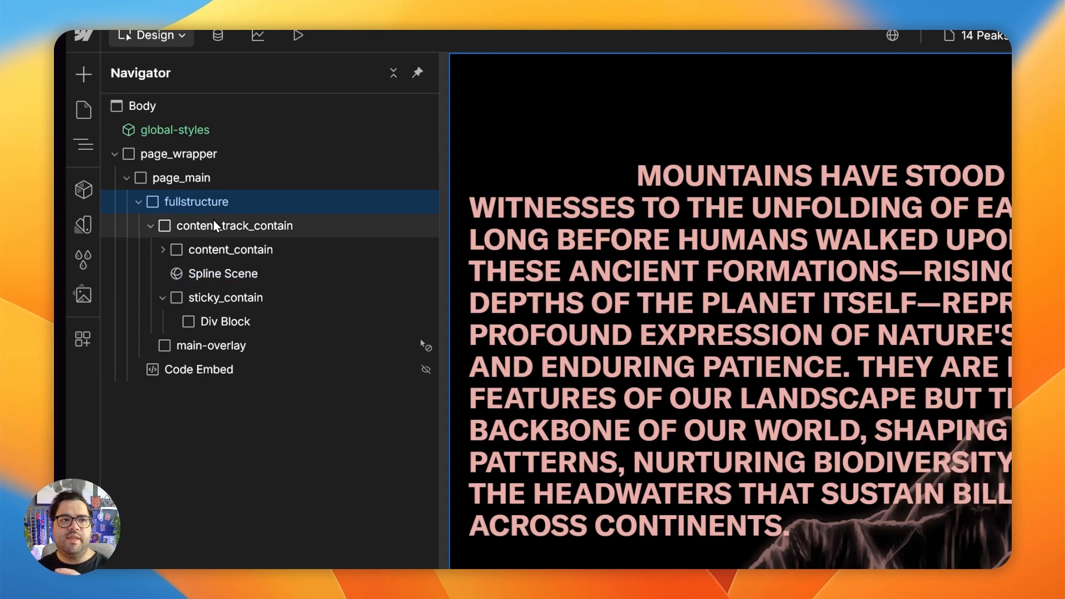
click(214, 225)
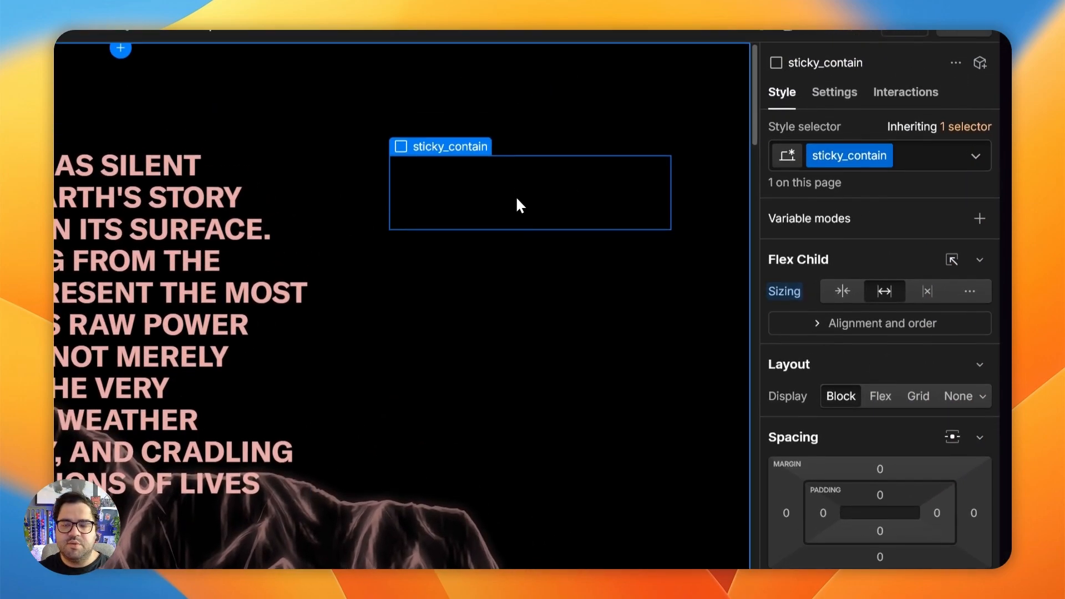
scroll(238, 336, down, 5)
scroll(212, 373, up, 4)
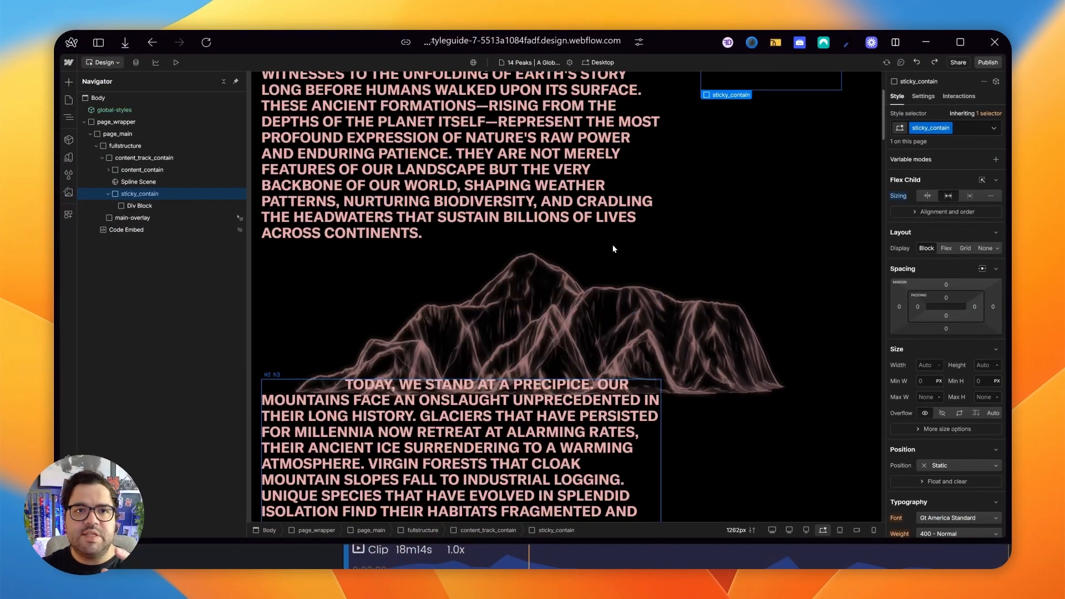
scroll(613, 249, down, 3)
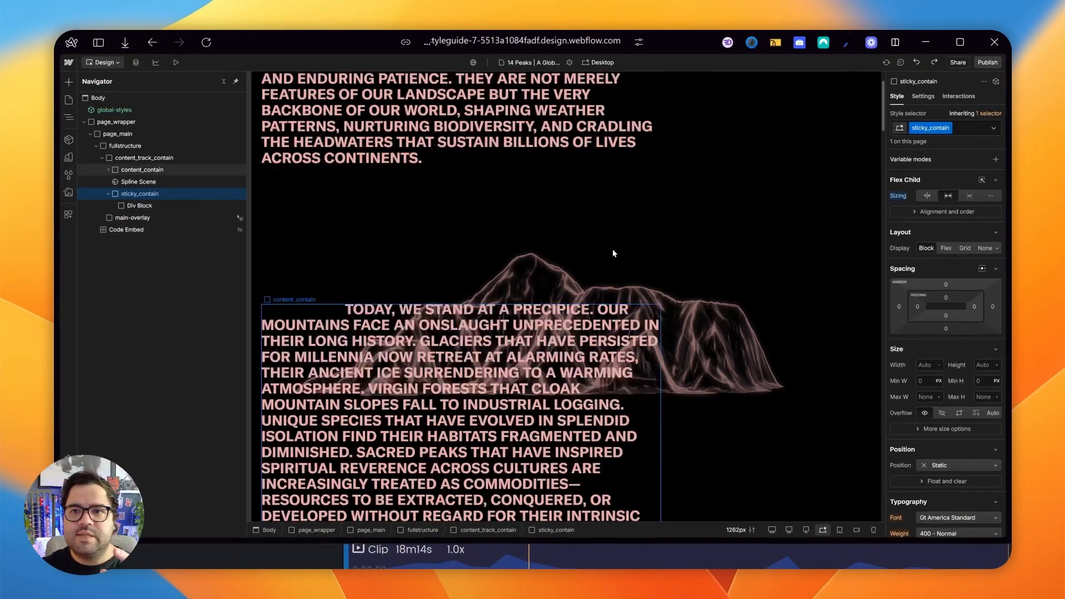
scroll(647, 279, up, 5)
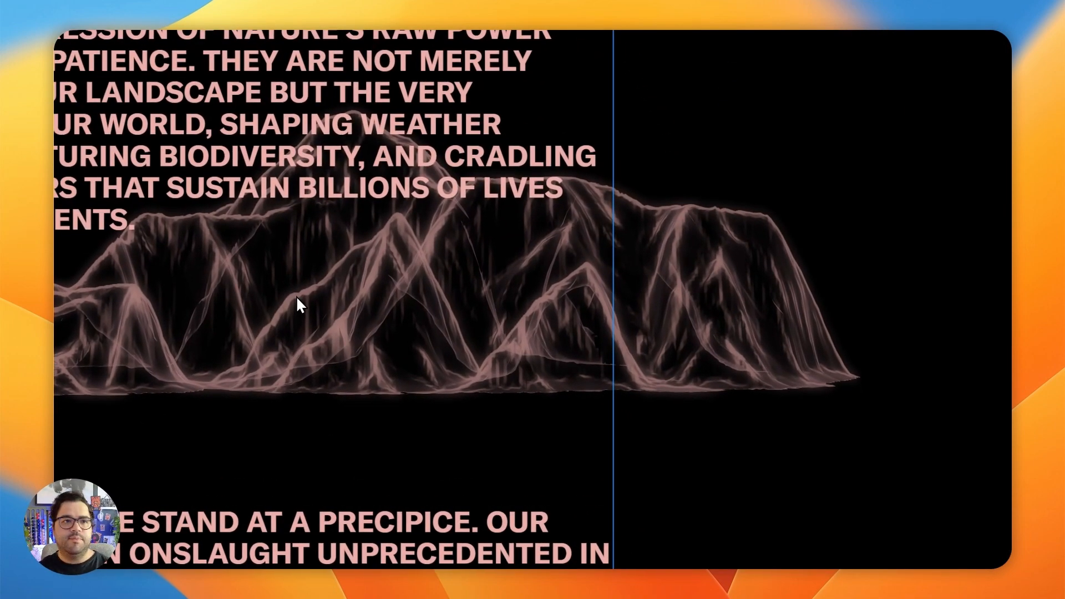
Step: Assign the new class sticky_wrap to the div block inside sticky_contain
text(sticky_wrap)
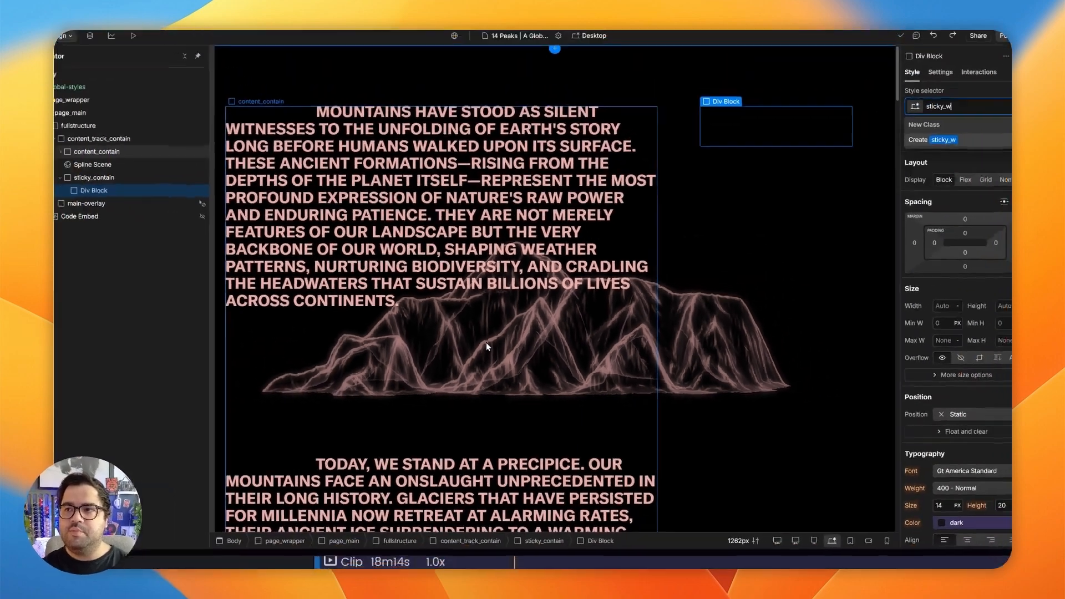
key(Return)
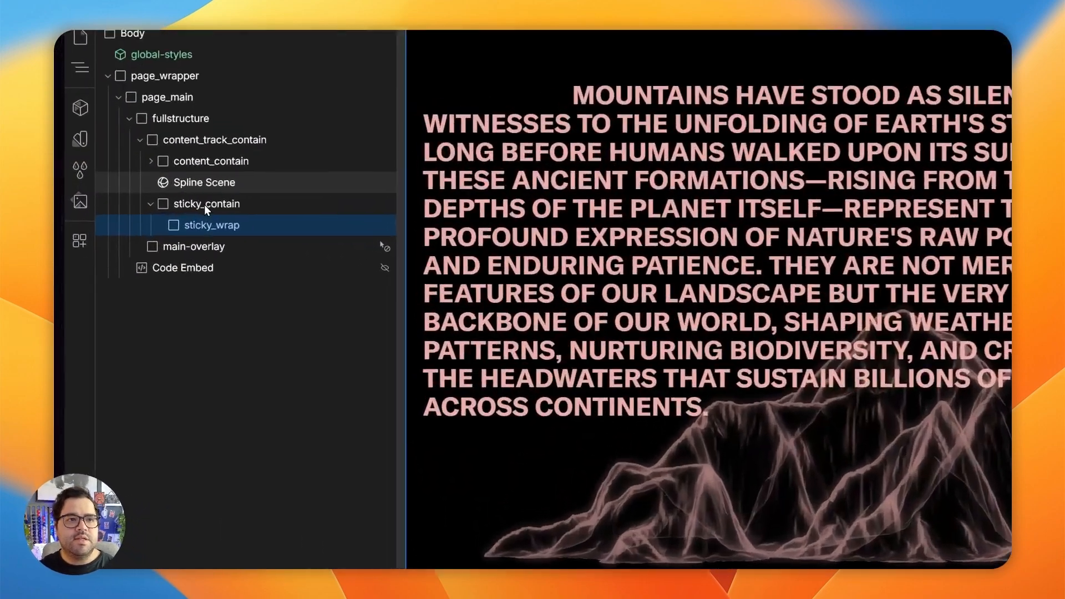
Step: Set the position of sticky_contain to Sticky with a top offset of 0
click(204, 183)
click(207, 204)
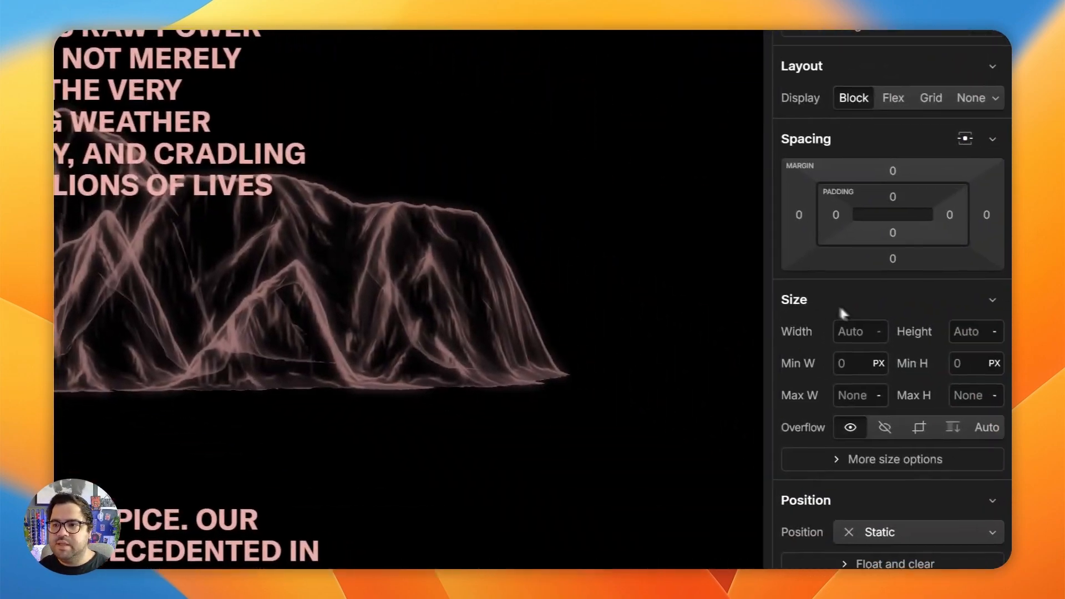
scroll(843, 312, down, 3)
click(871, 384)
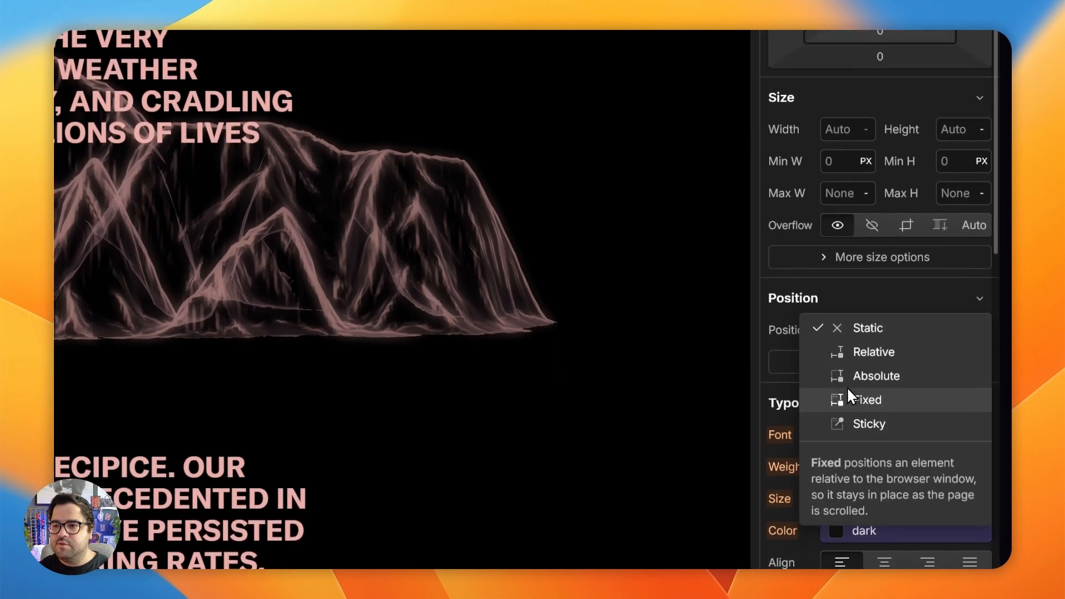
click(881, 364)
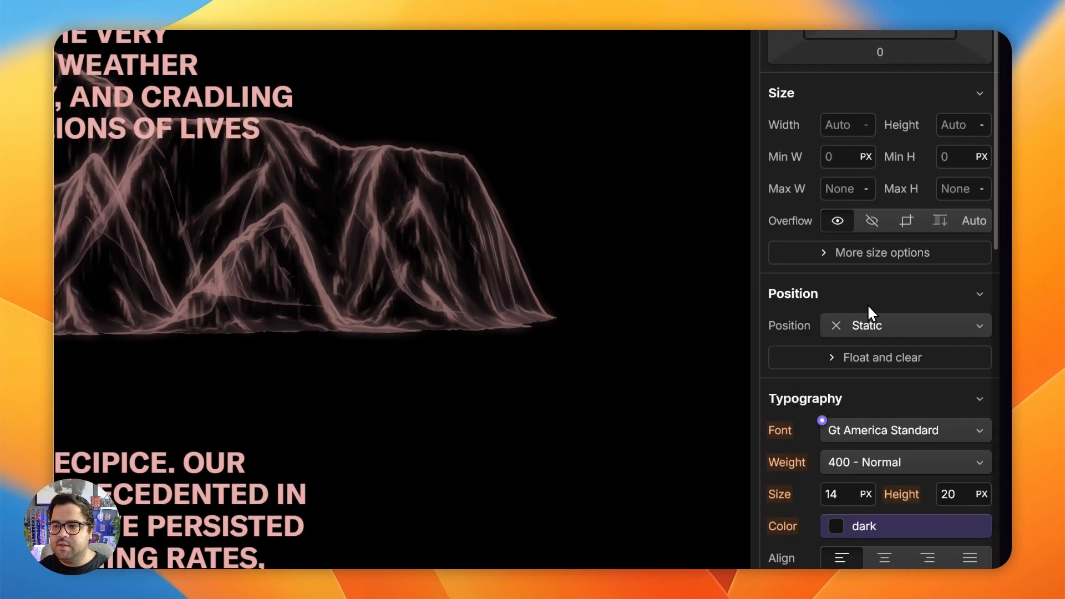
click(901, 364)
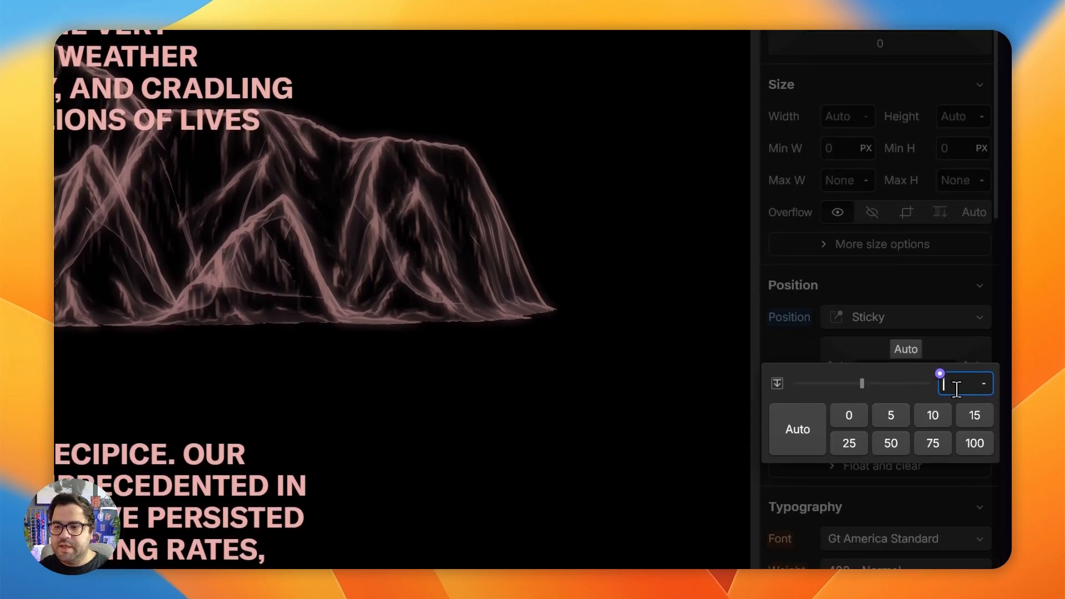
text(0)
key(Return)
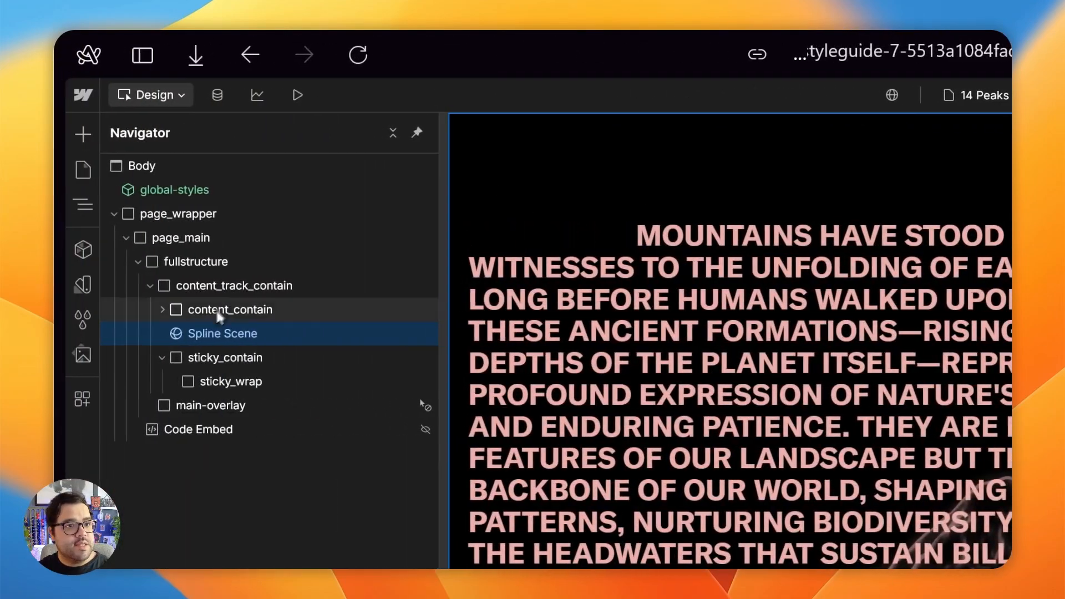
click(222, 286)
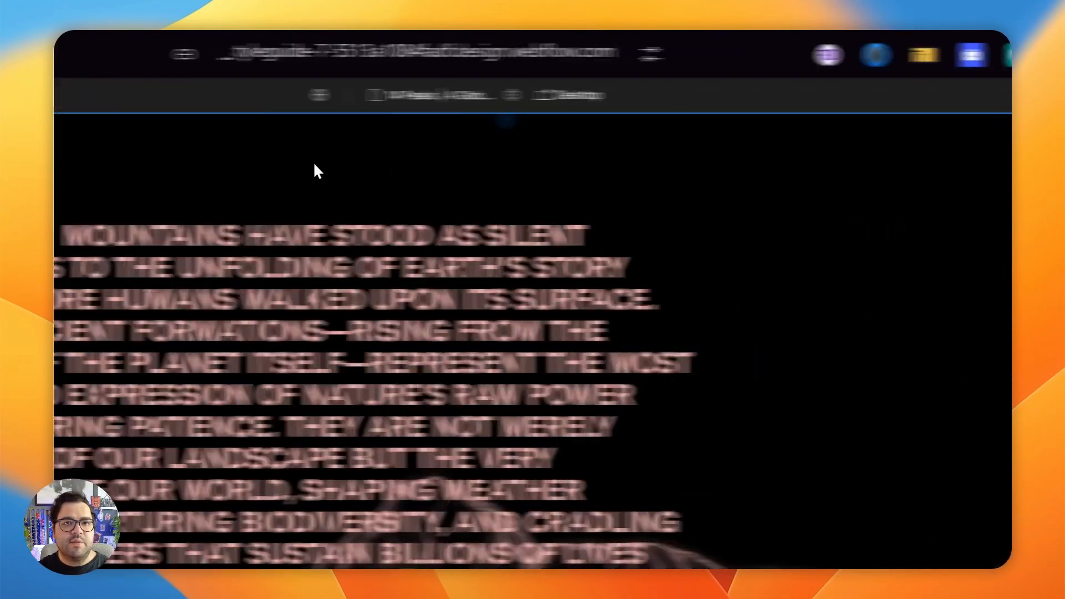
Step: Set sticky_contain's top sticky offset to the padd-V-global-S variable
click(880, 420)
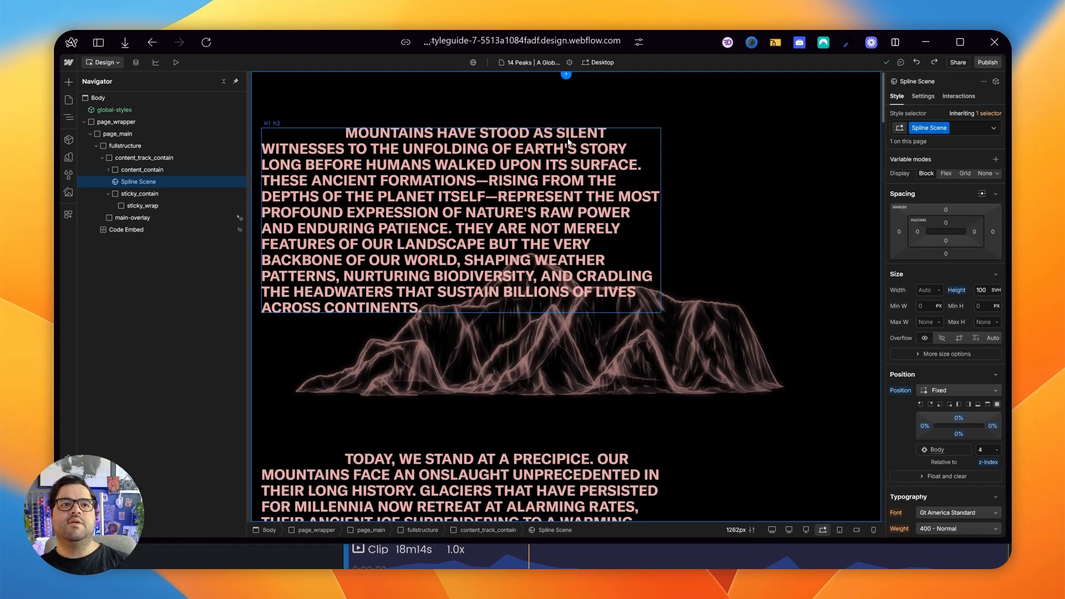
click(166, 171)
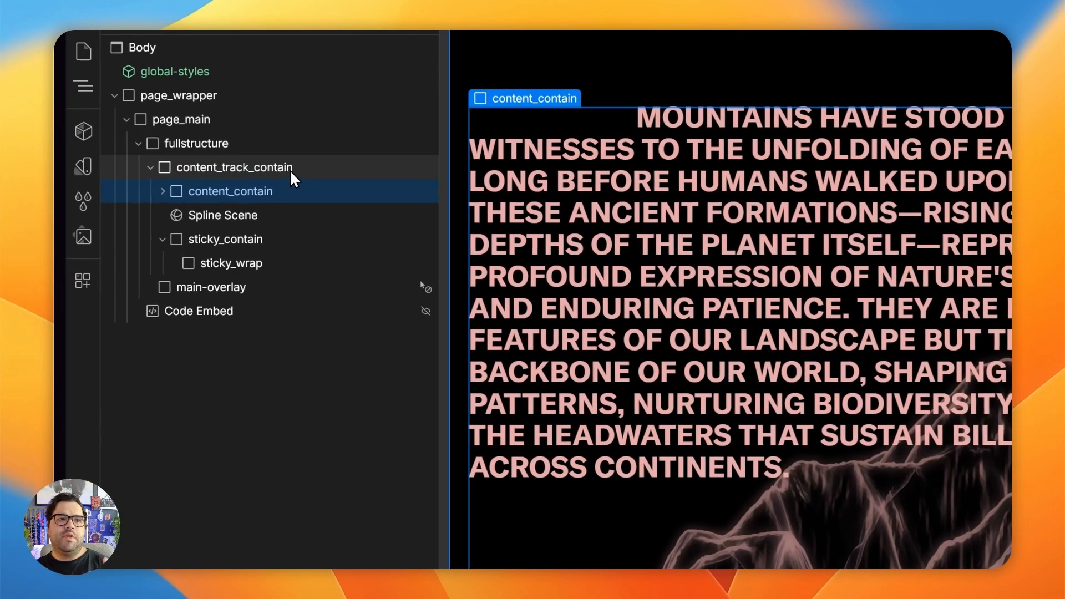
click(279, 246)
scroll(907, 427, down, 8)
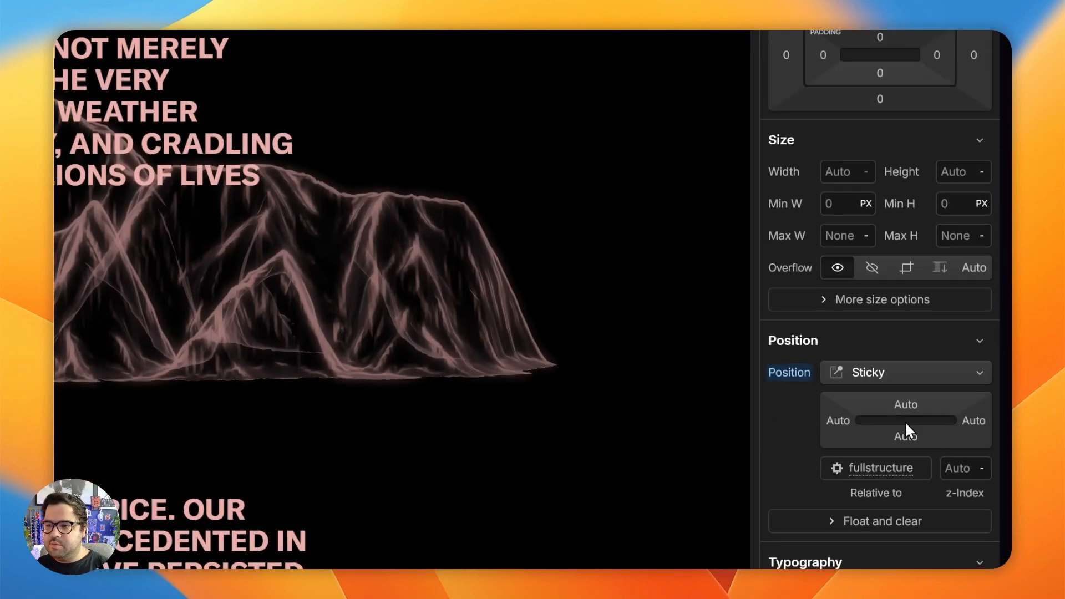
click(906, 319)
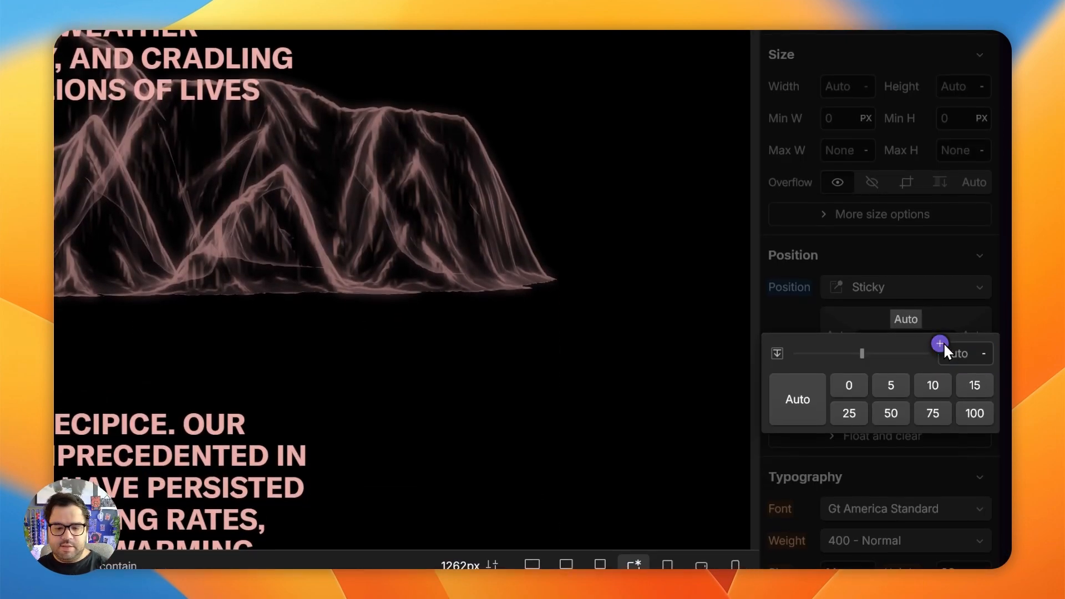
click(941, 344)
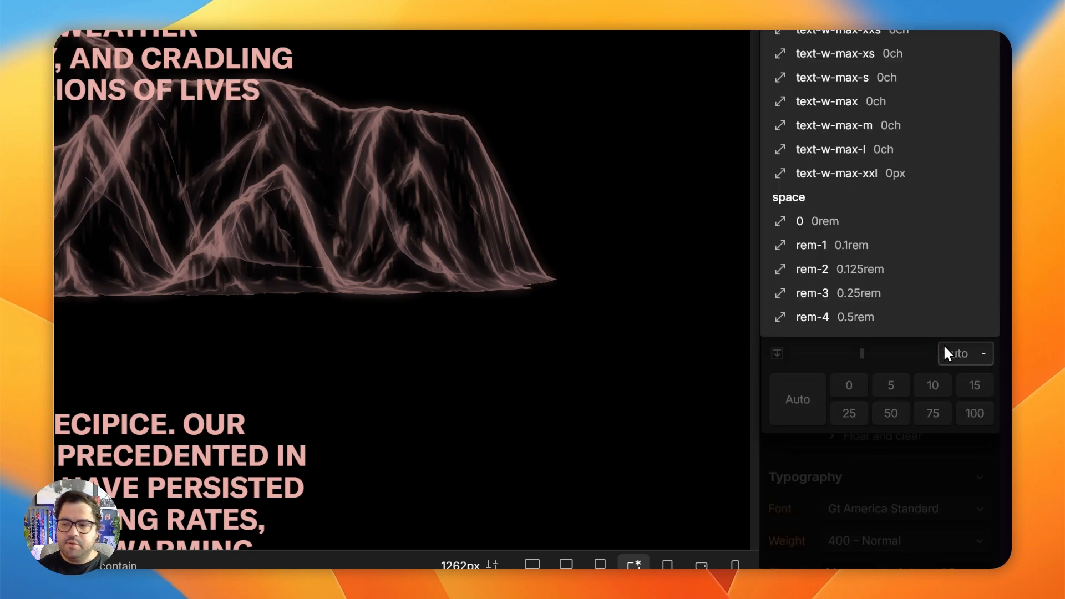
text(padd)
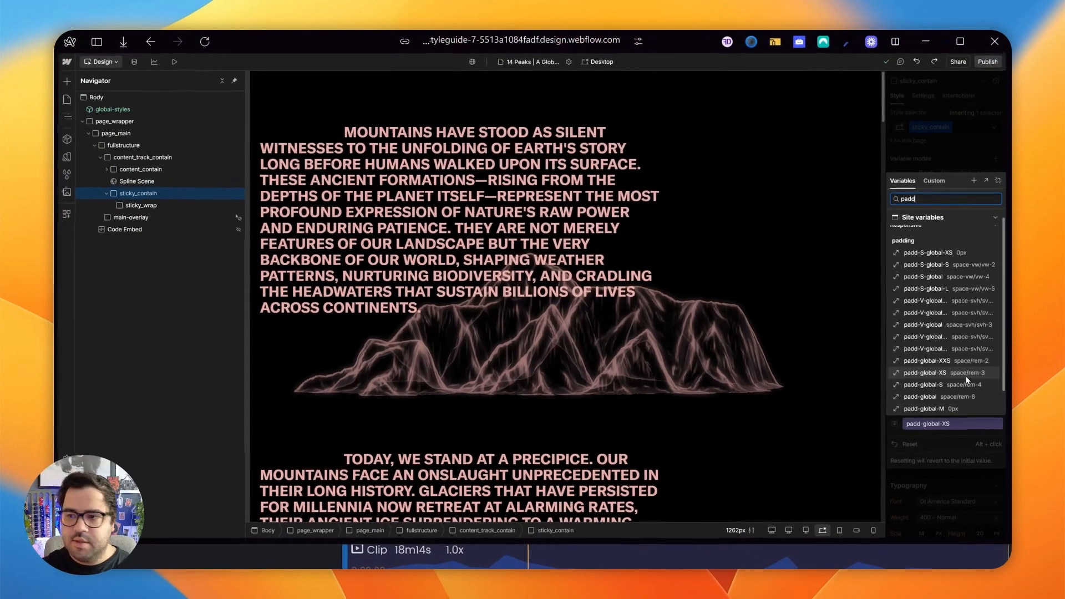
key(BackSpace)
key(BackSpace)
key(BackSpace)
key(BackSpace)
text(global)
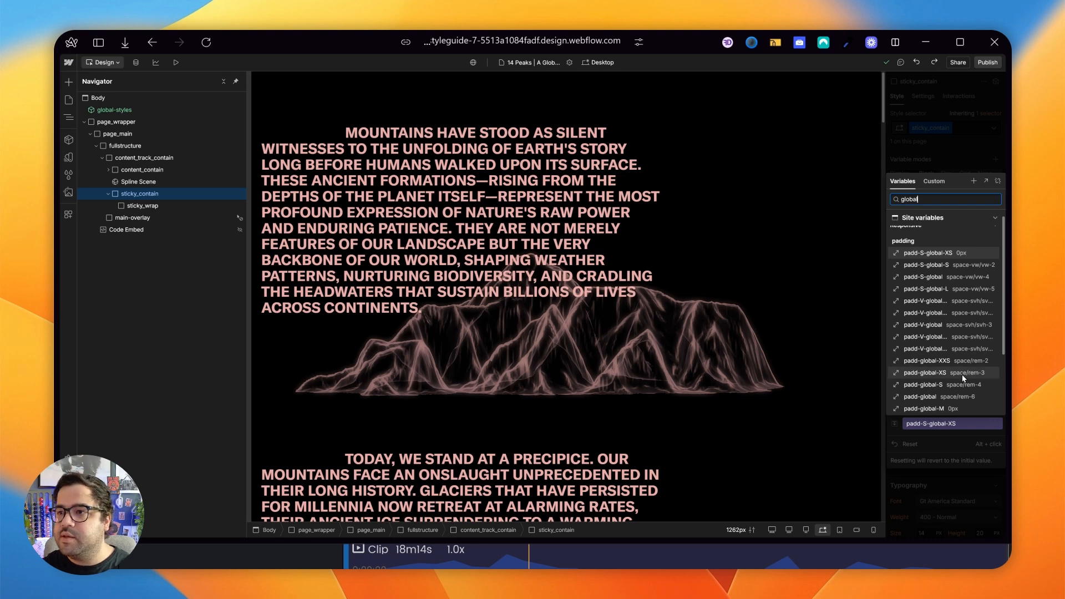
scroll(952, 299, down, 3)
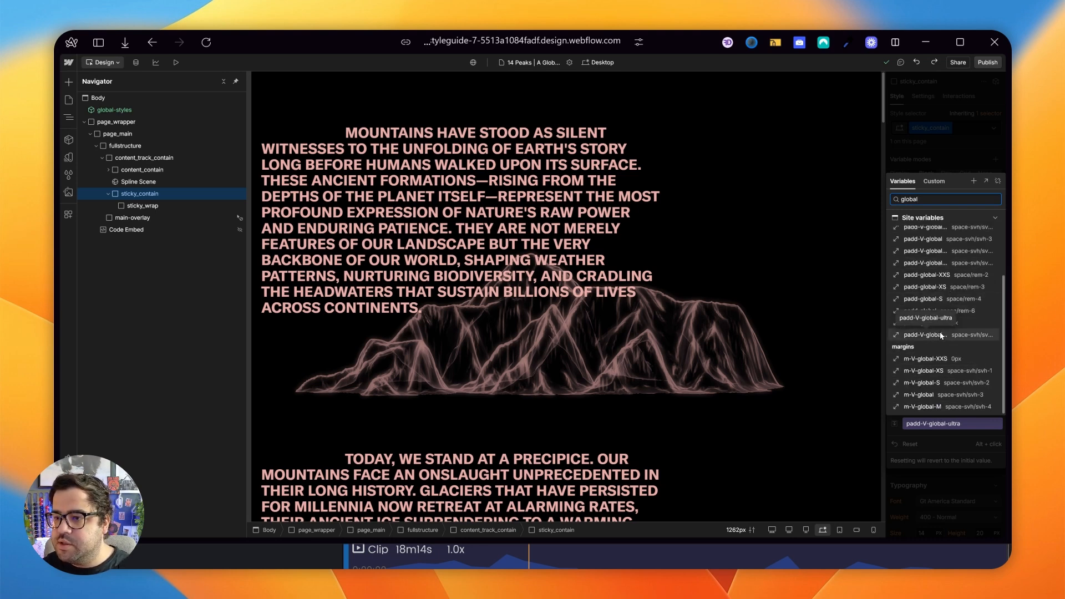
click(934, 250)
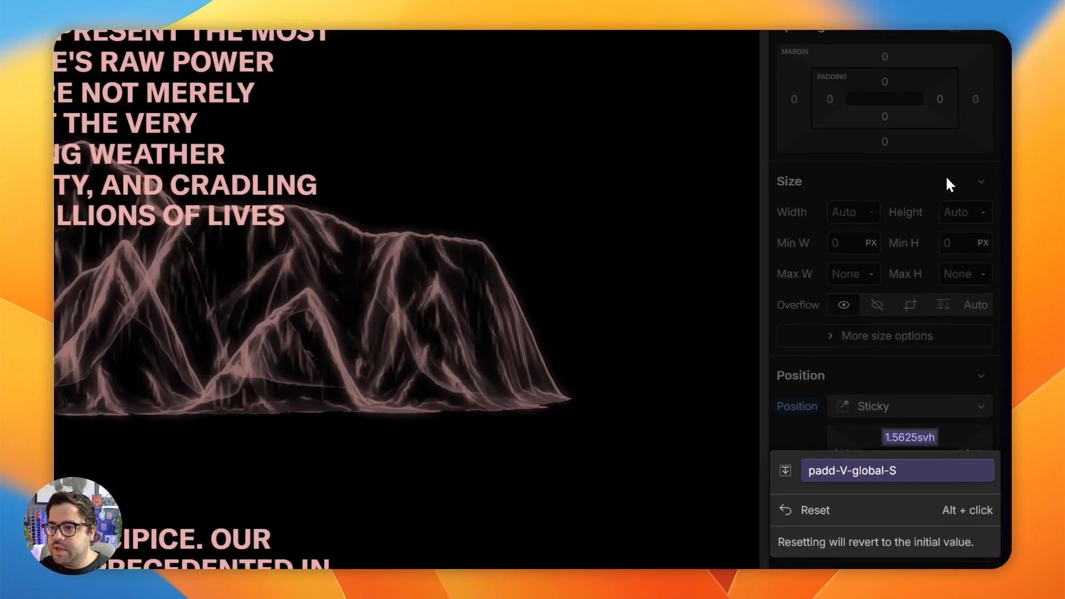
key(Return)
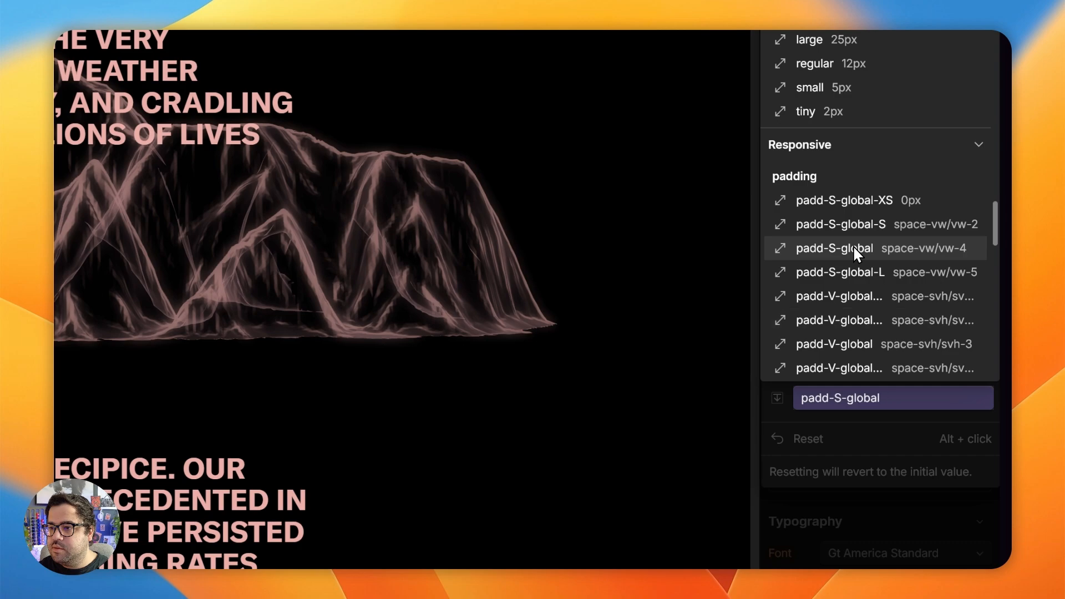
Step: Set sticky_contain's top sticky offset to the padd-V-global-L variable
scroll(853, 248, down, 3)
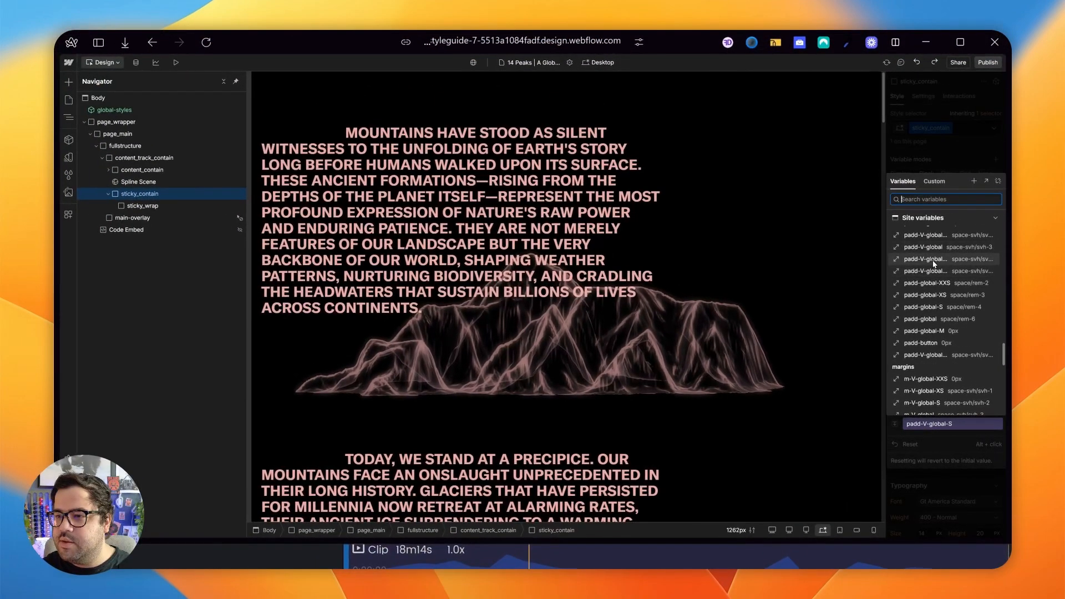
click(933, 260)
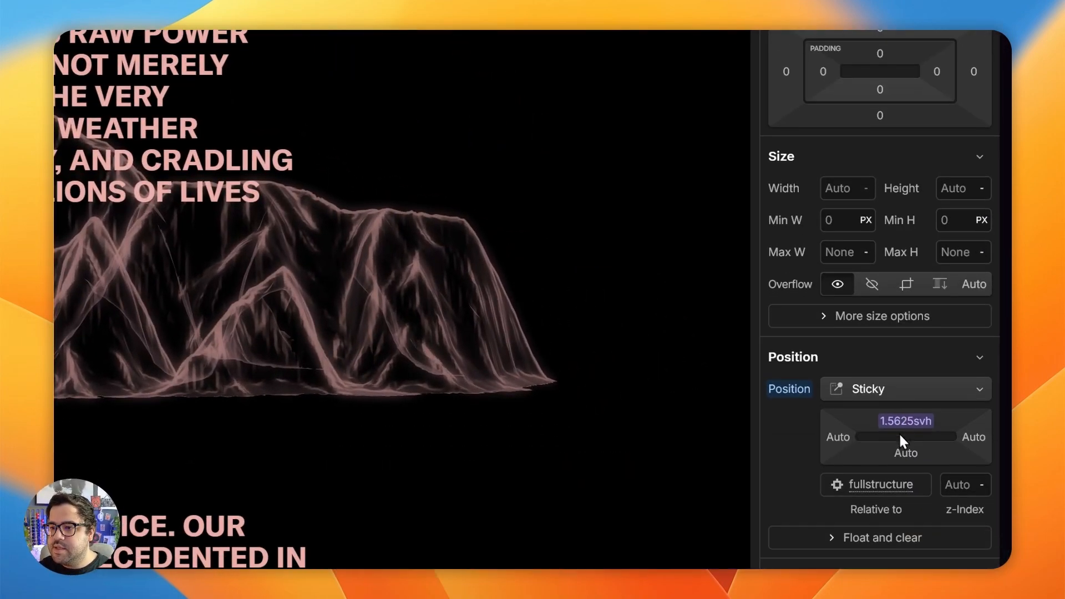
click(900, 433)
click(868, 432)
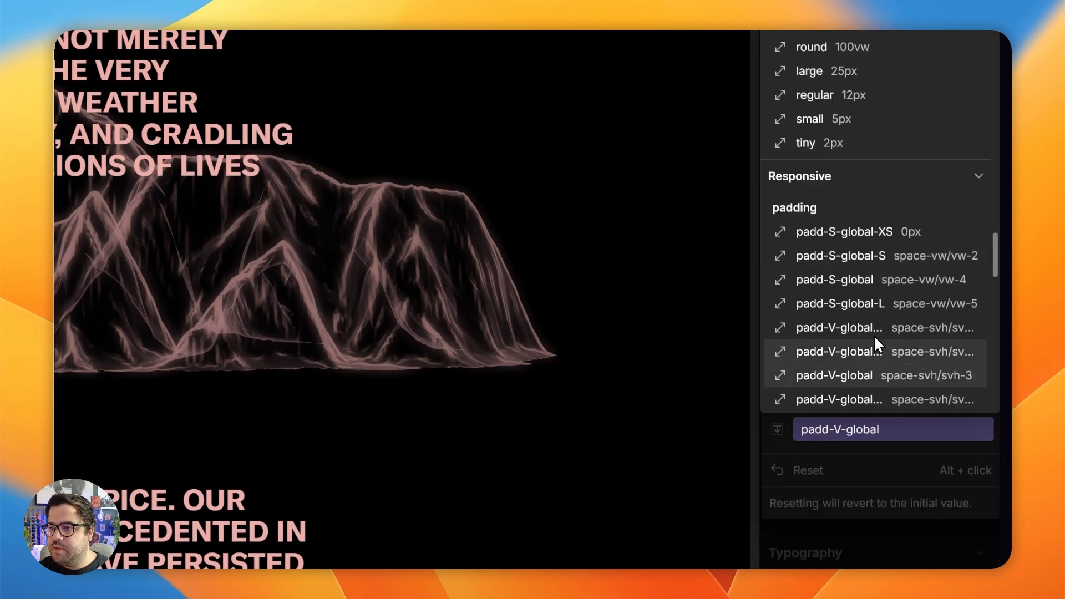
click(872, 329)
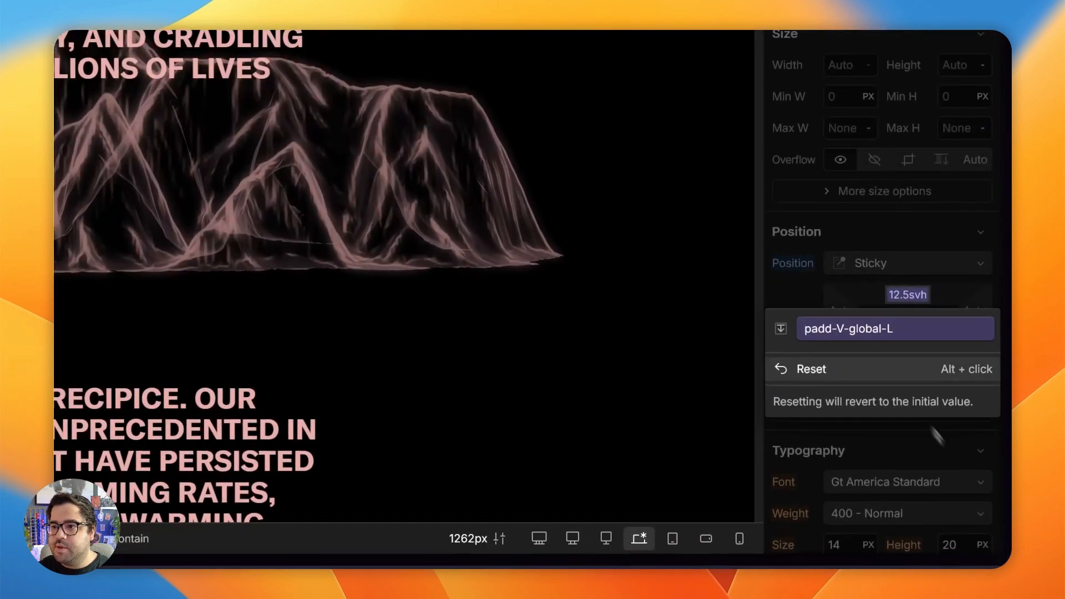
click(939, 441)
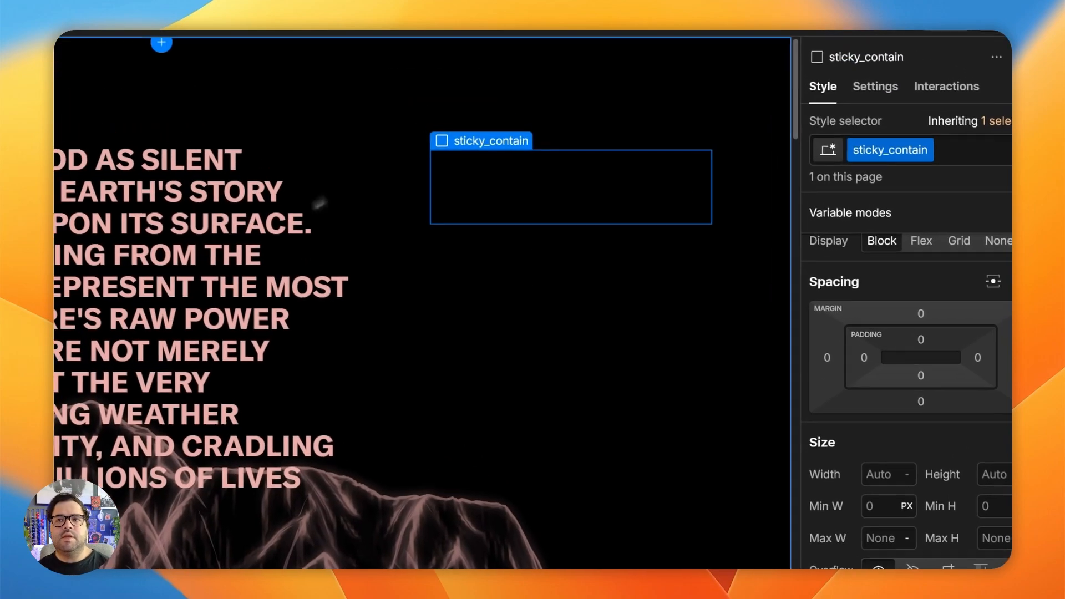
Step: Examine how sticky_contain holds its position beside the text while the page scrolls
scroll(461, 358, down, 5)
scroll(457, 353, down, 3)
scroll(372, 332, up, 8)
scroll(300, 356, down, 12)
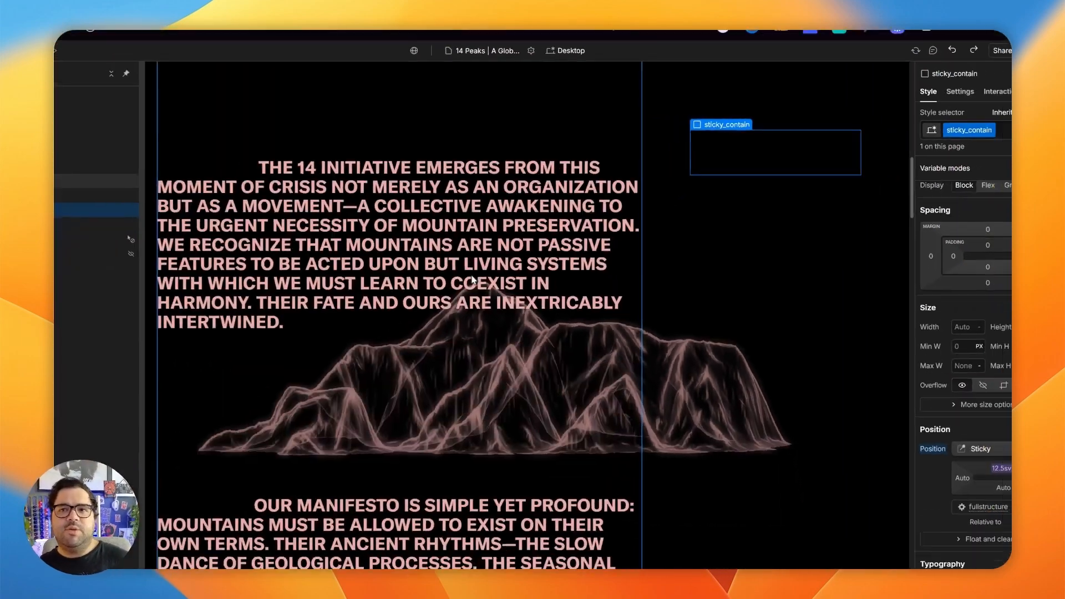
scroll(509, 258, down, 5)
scroll(510, 258, up, 7)
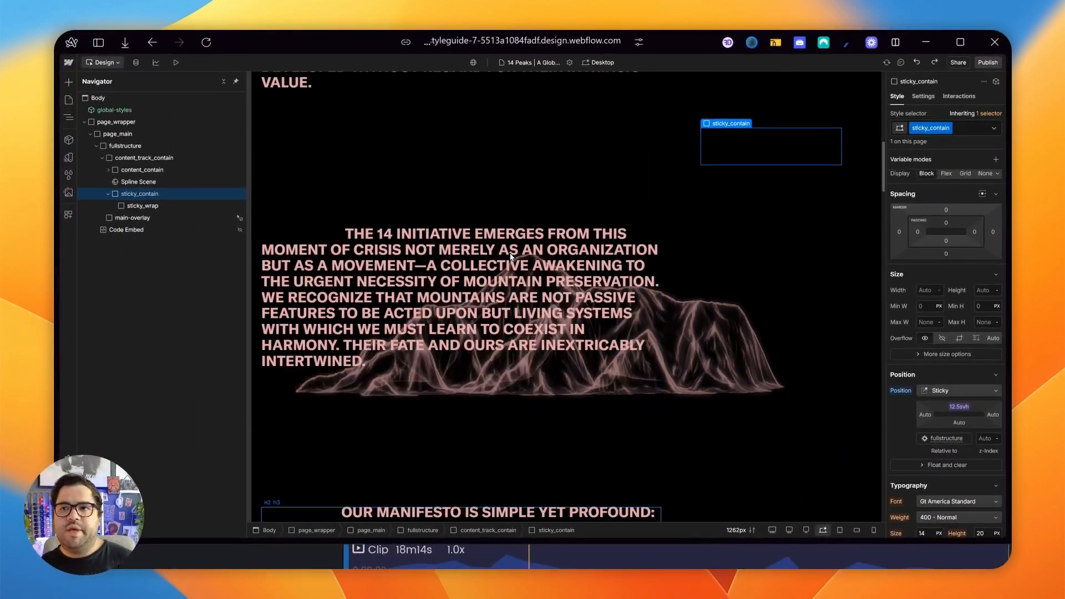
scroll(510, 258, up, 5)
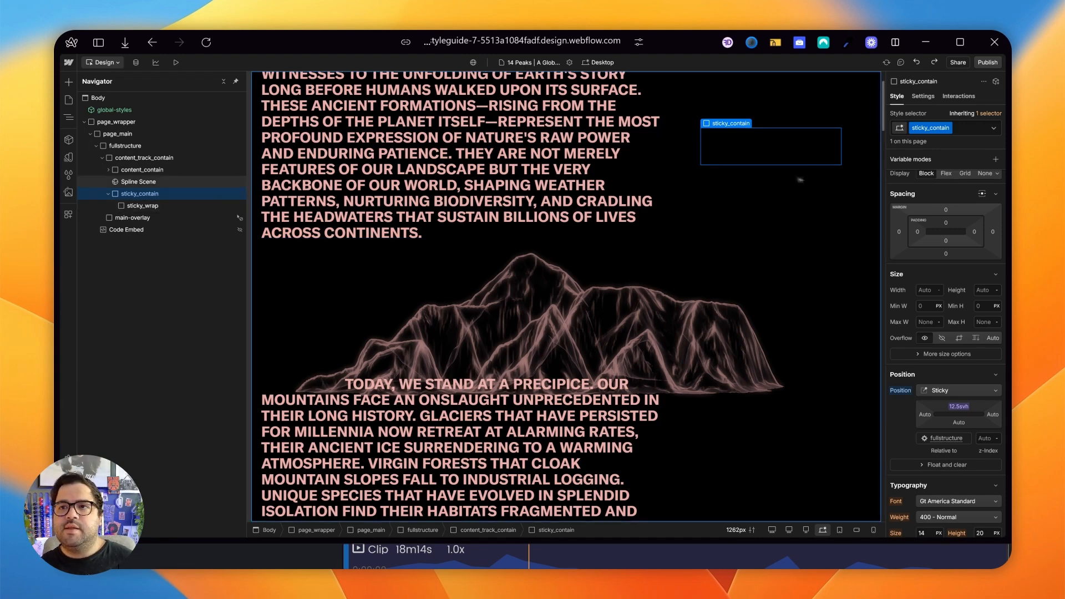
Step: Switch to the published site of The 14 and examine the spacing inside the countdown and sign-up box
mouse_move(104, 287)
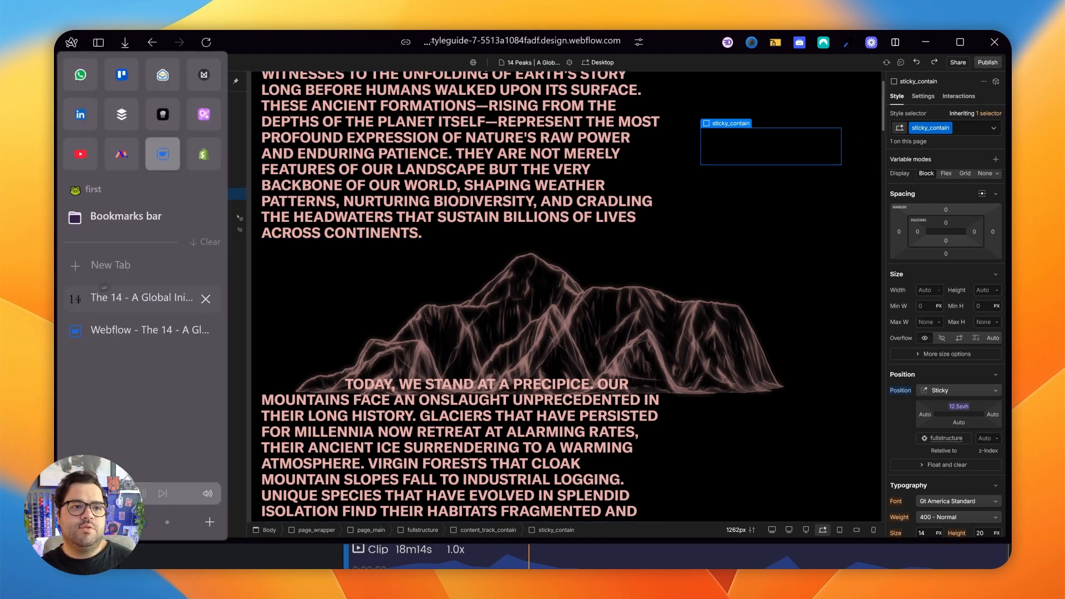
click(133, 301)
drag(726, 160, 770, 421)
click(770, 421)
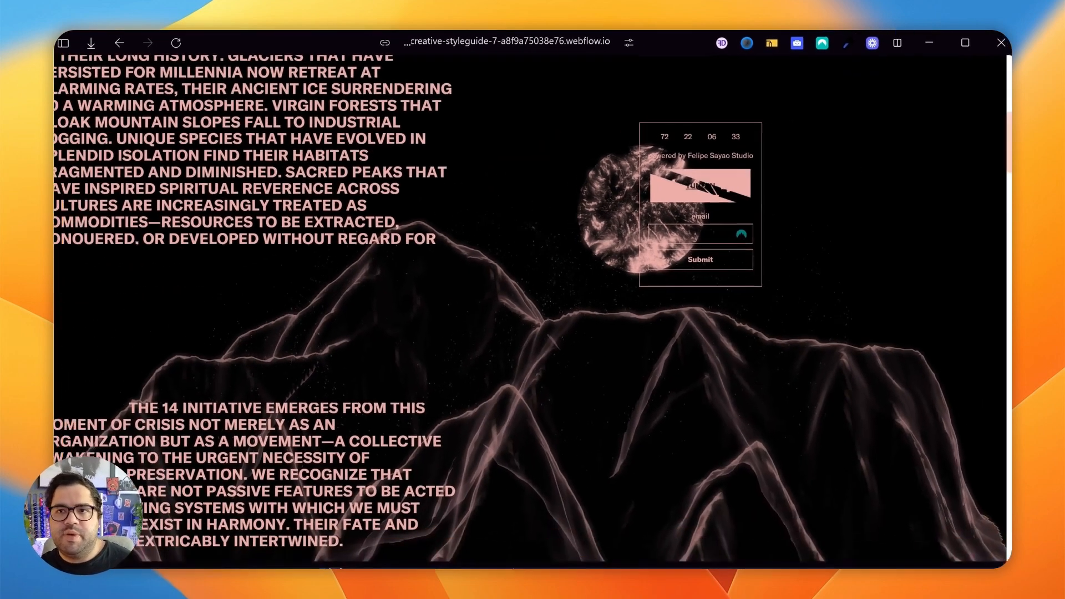
Step: Return to the Webflow project and set sticky_wrap's inner padding to the padd-global variable
mouse_move(56, 260)
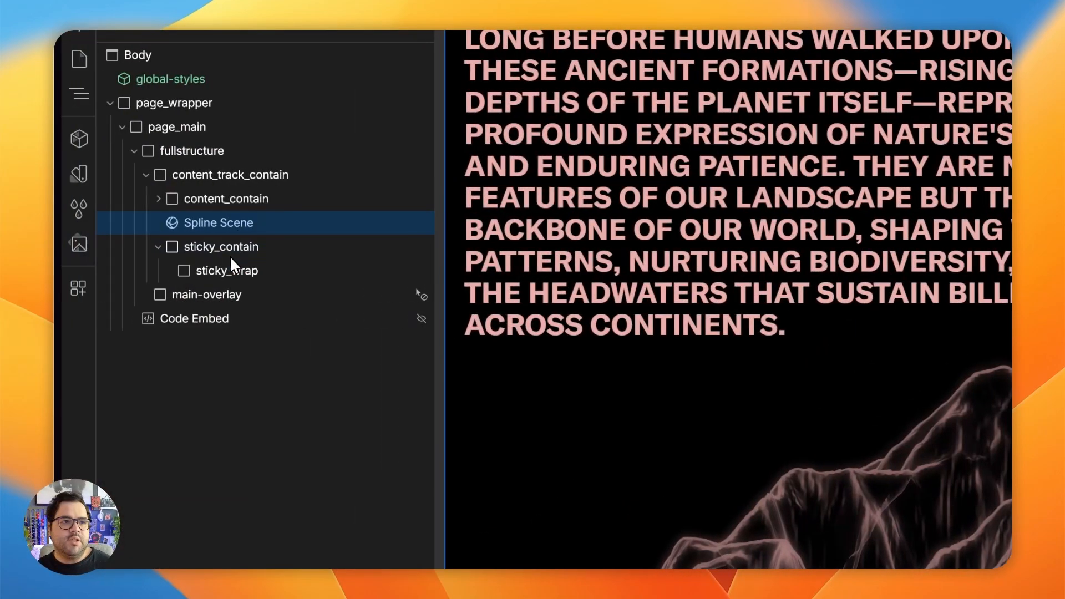
click(232, 264)
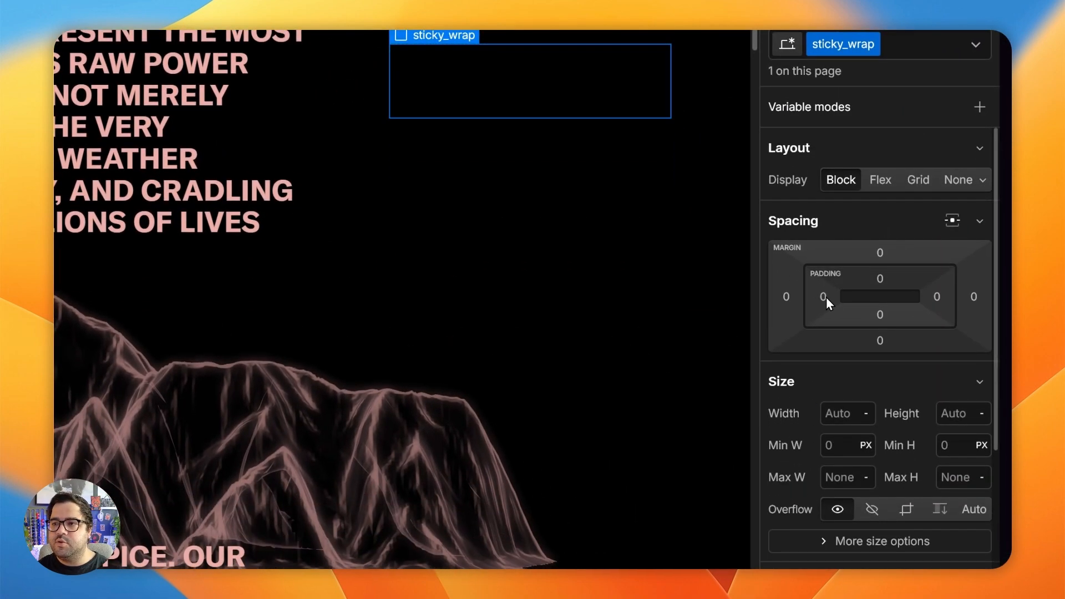
click(824, 298)
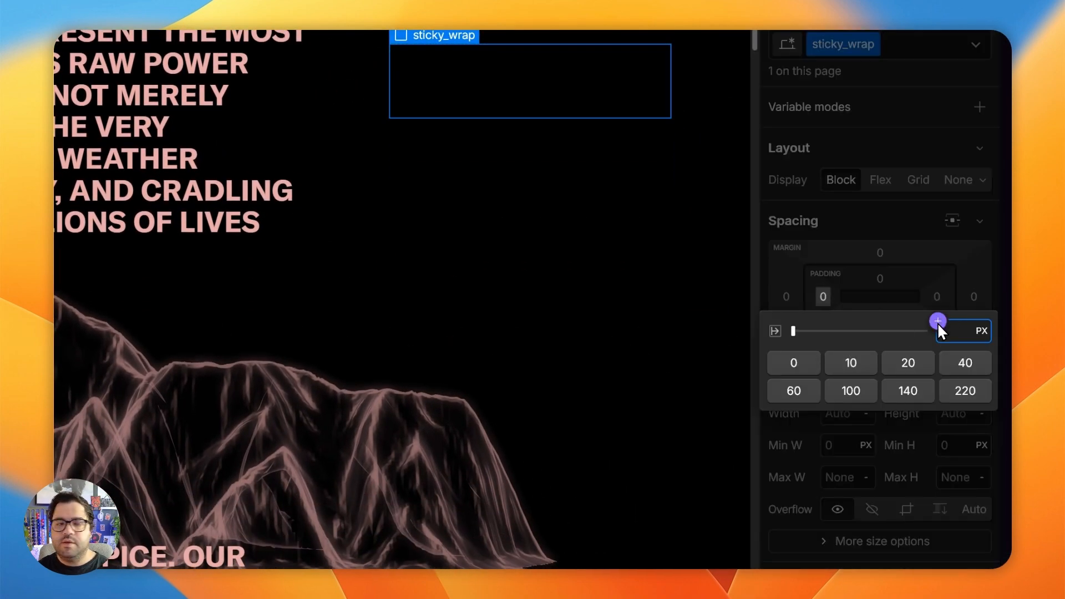
click(937, 321)
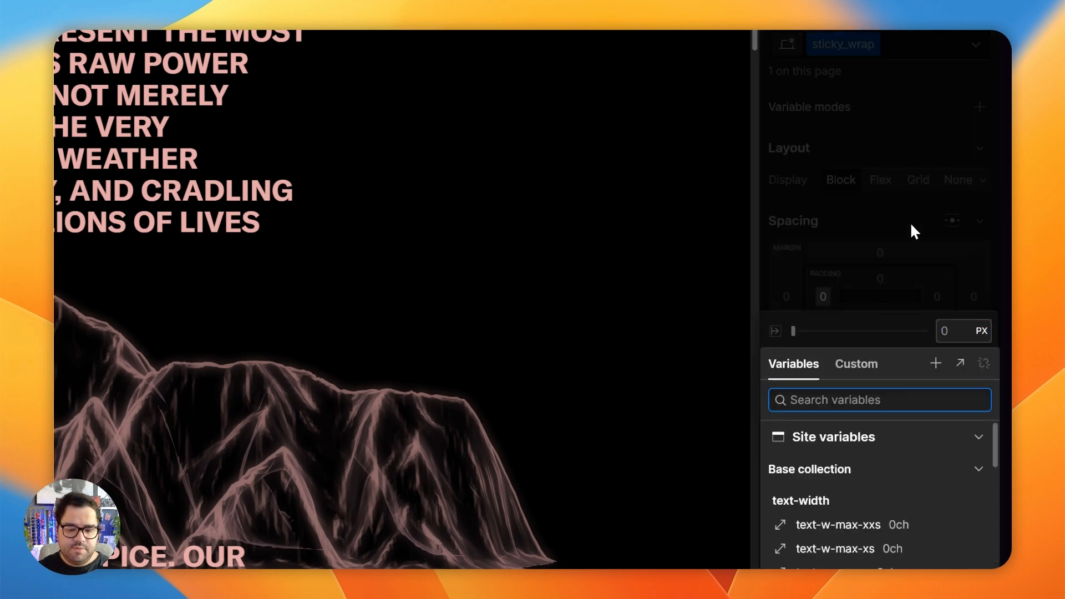
text(padd)
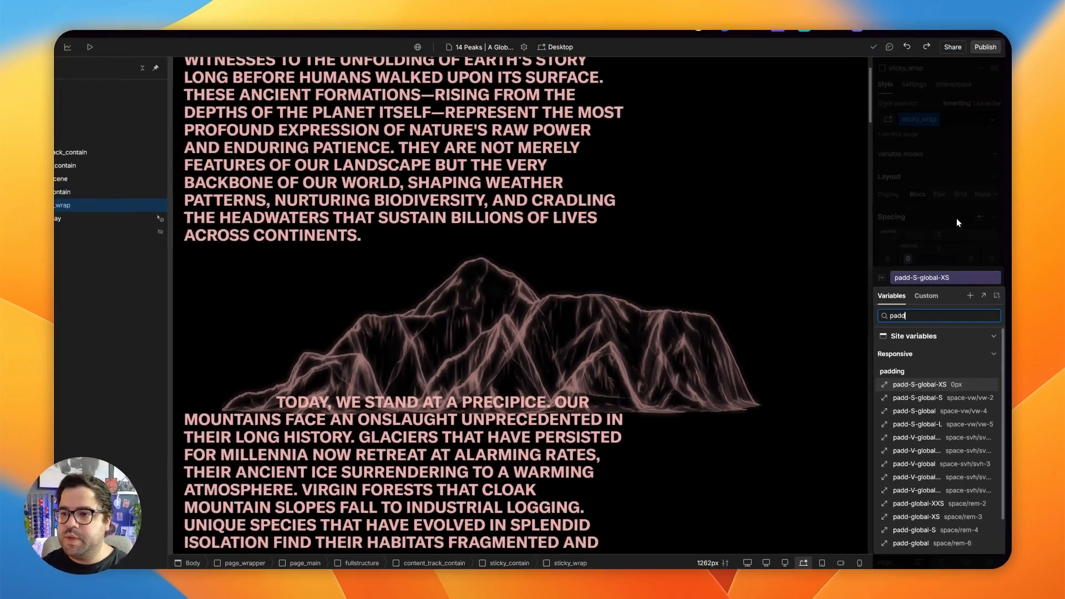
click(870, 549)
scroll(941, 381, down, 2)
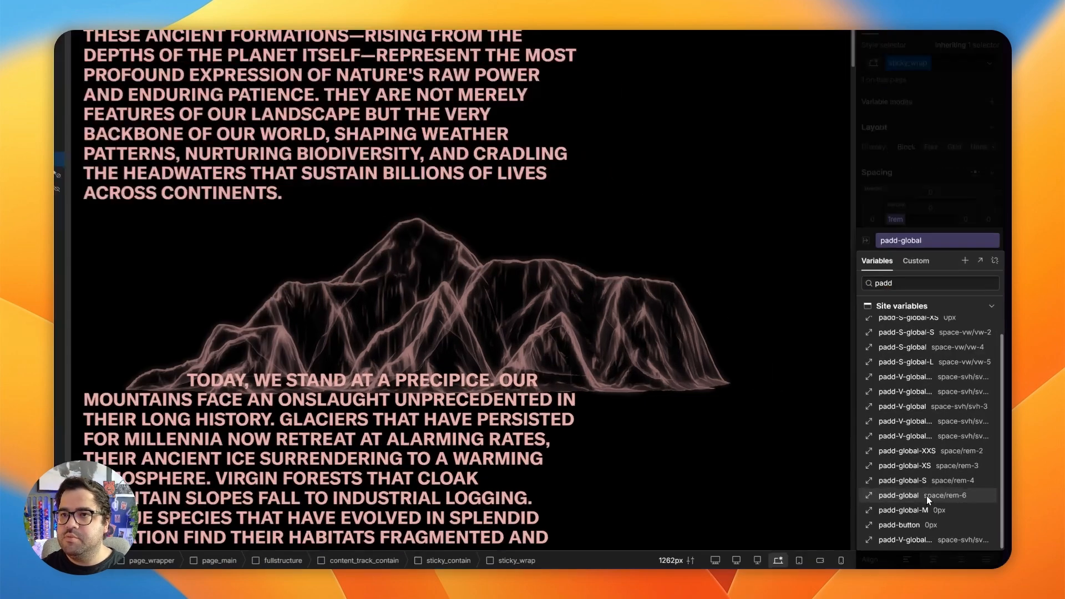
click(943, 477)
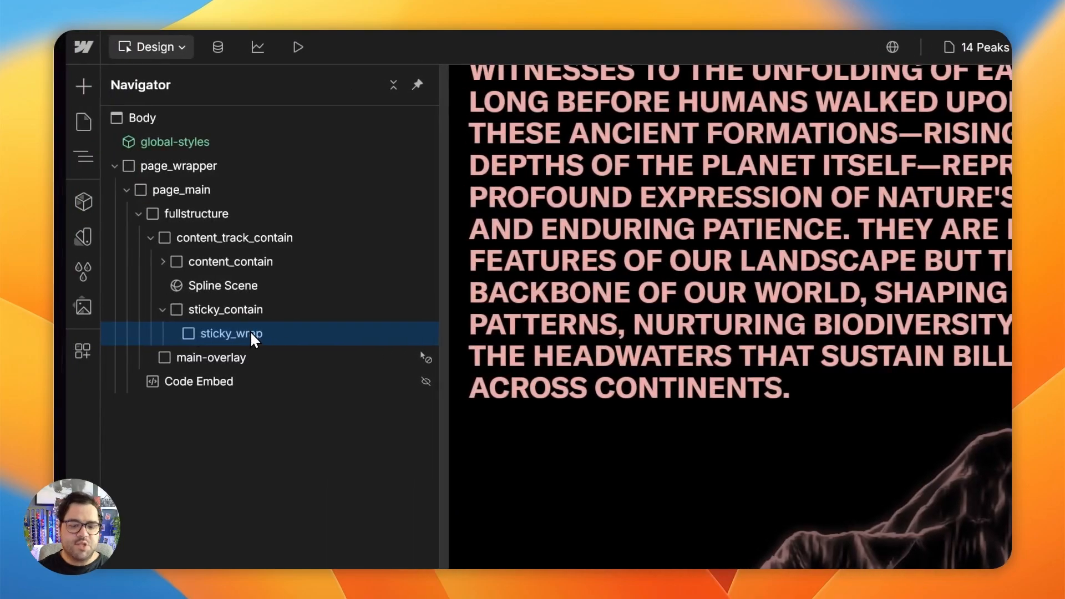
Step: Add a Paragraph element inside sticky_wrap
key(super+e)
text(para)
key(Return)
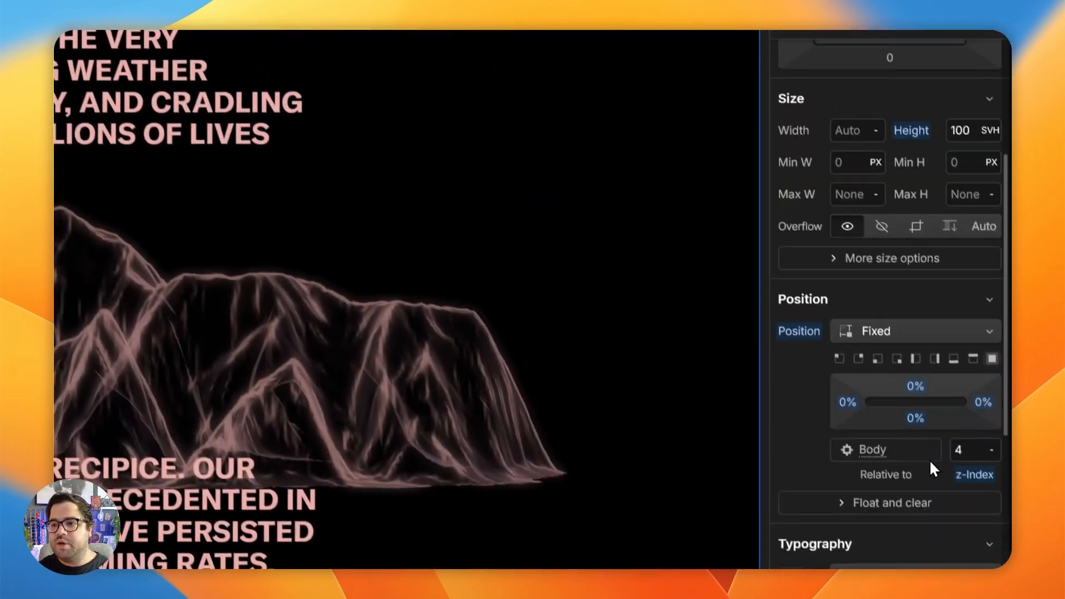
Step: Set the text color of sticky_contain to the rose variable
scroll(931, 464, down, 3)
scroll(847, 412, up, 5)
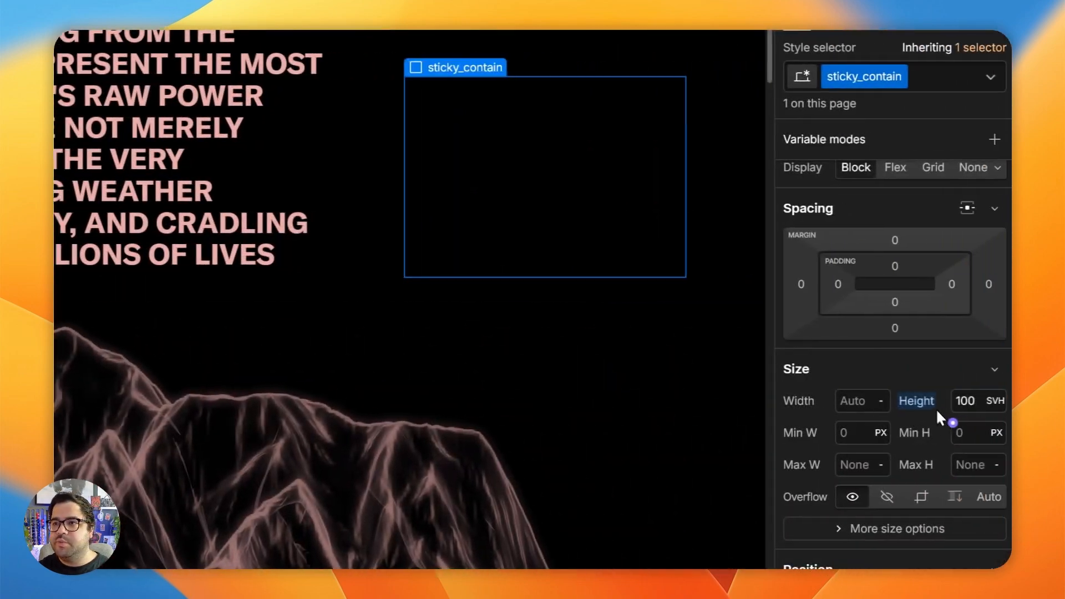
scroll(921, 408, down, 4)
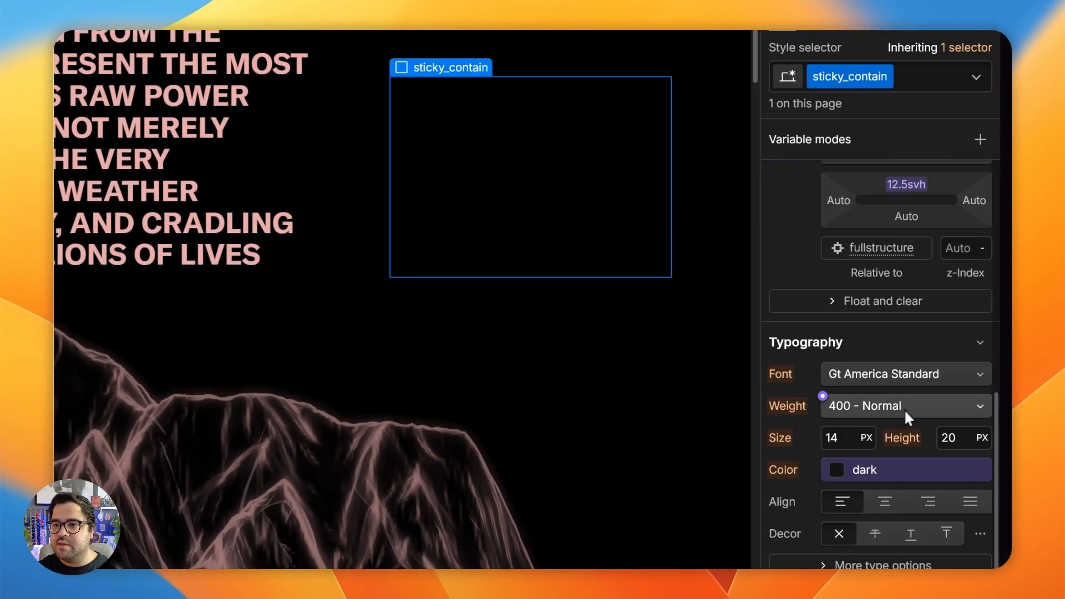
click(832, 218)
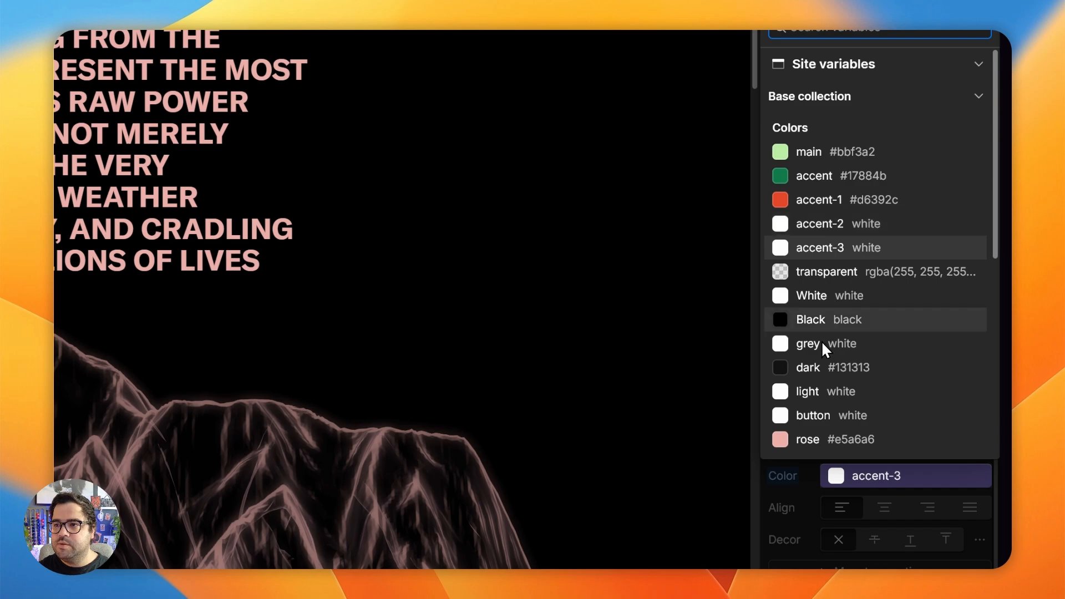
click(825, 389)
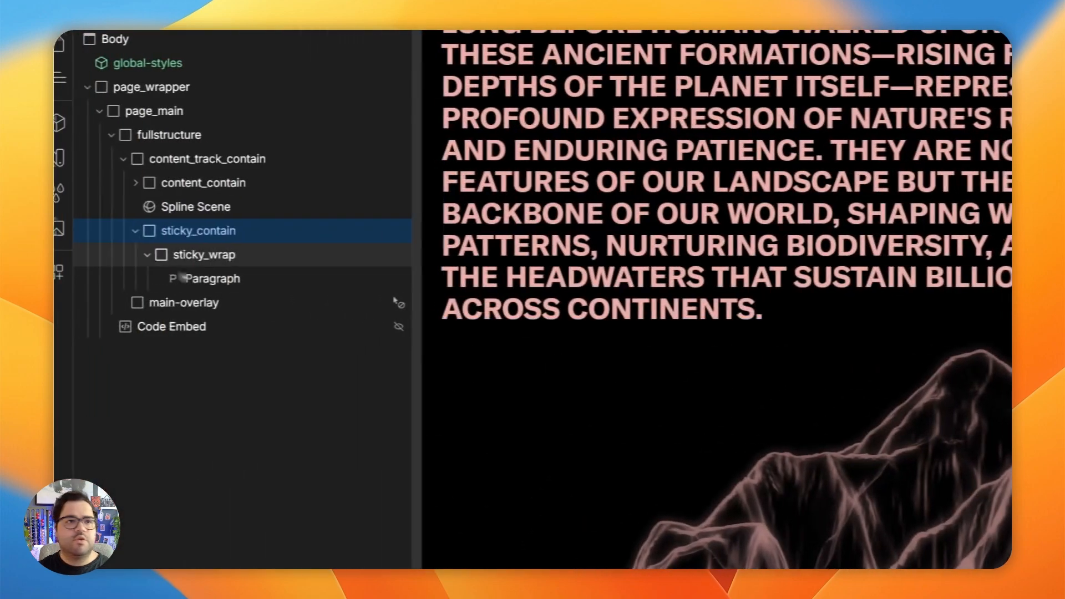
click(257, 279)
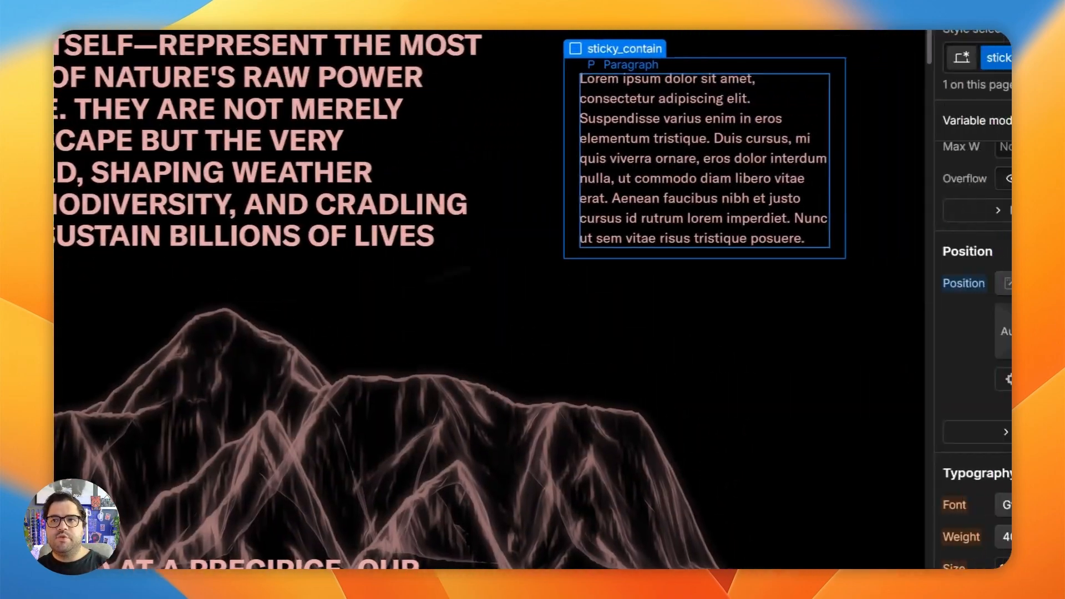
Step: Examine the countdown box on the published site again for comparison and return to the Webflow project
click(655, 222)
mouse_move(55, 233)
click(161, 232)
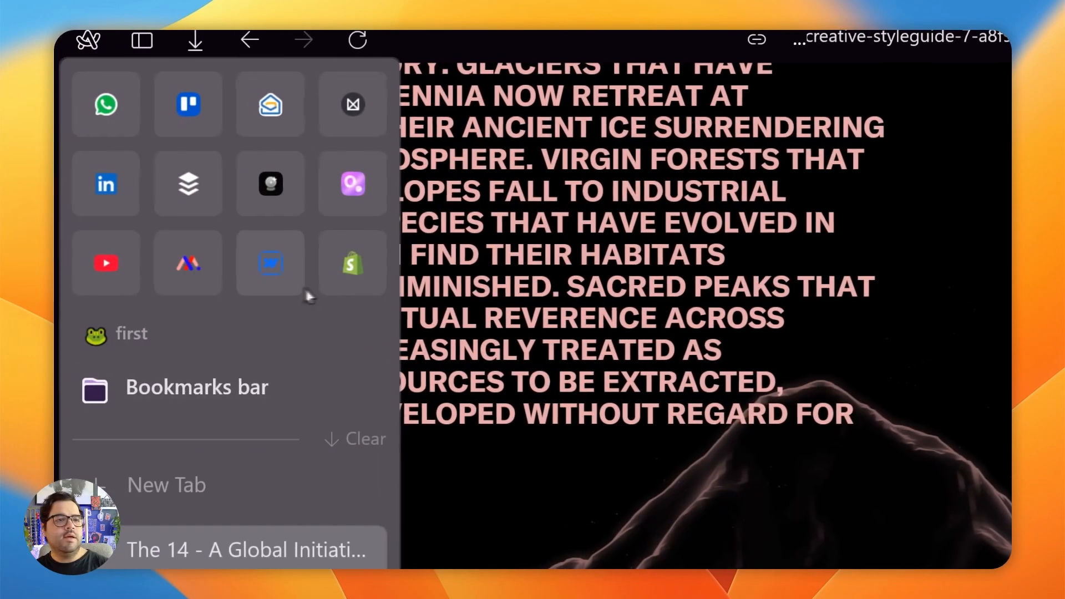
click(294, 281)
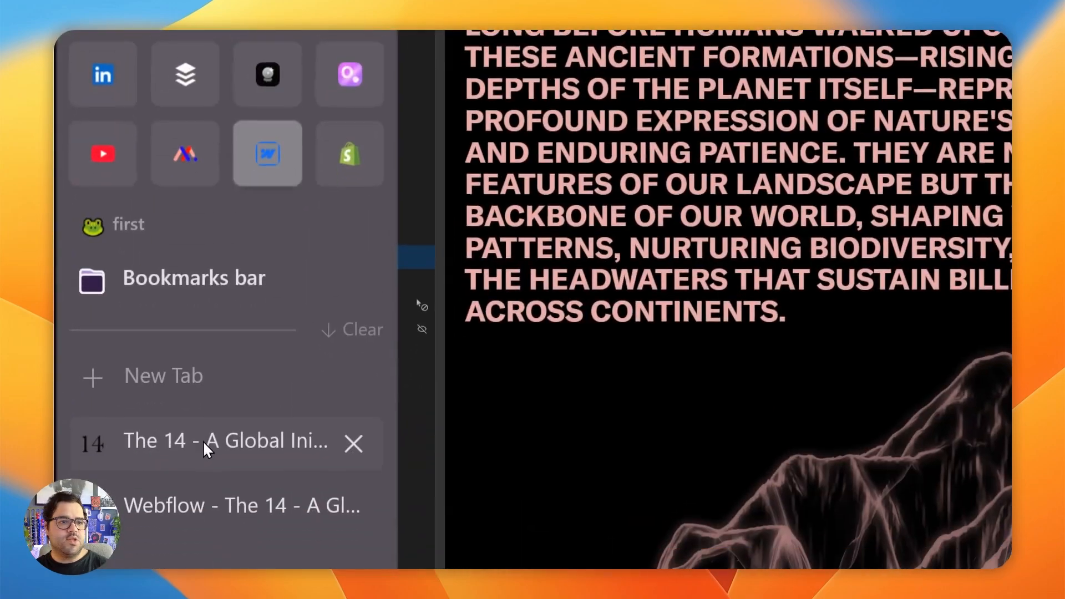
Step: Check the countdown box's outline on the published site and return to the Webflow project
click(207, 447)
mouse_move(297, 322)
click(267, 552)
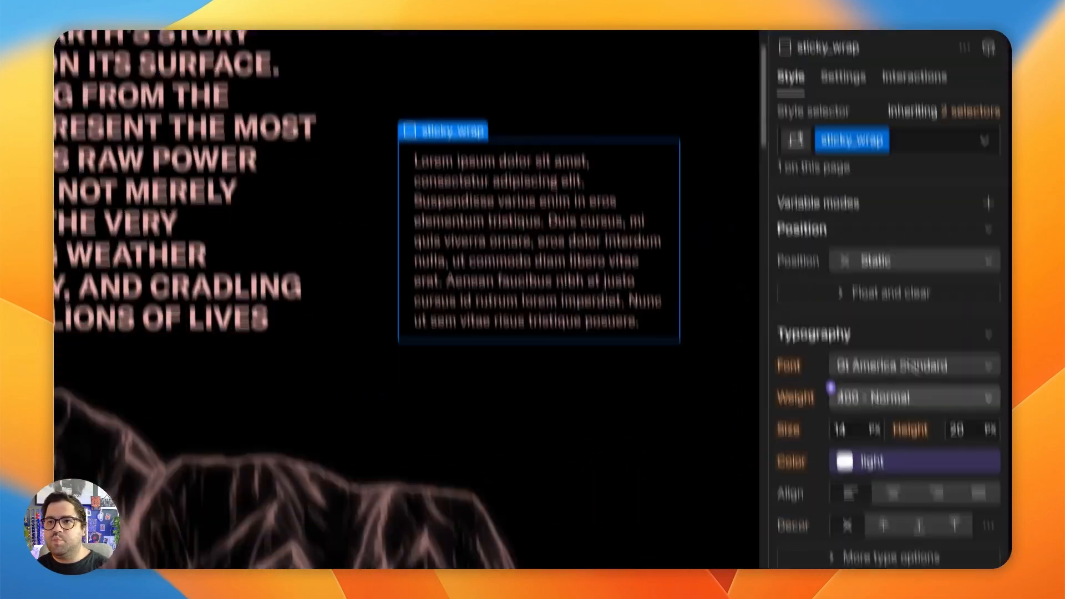
Step: Give sticky_wrap a solid 1 px border on all sides with the border color set to white
scroll(899, 124, down, 10)
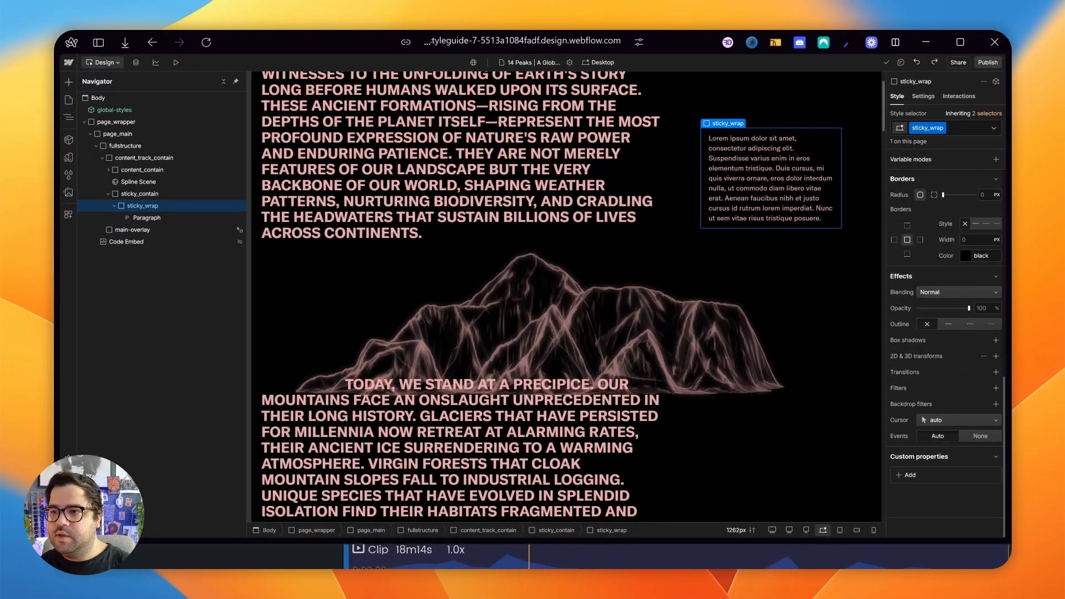
click(975, 224)
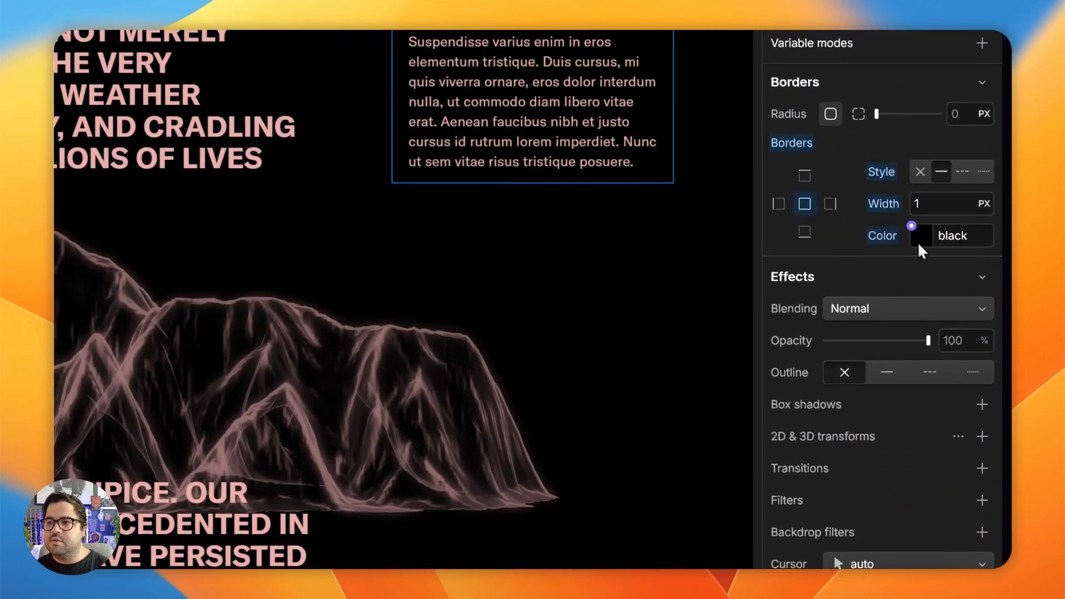
click(919, 244)
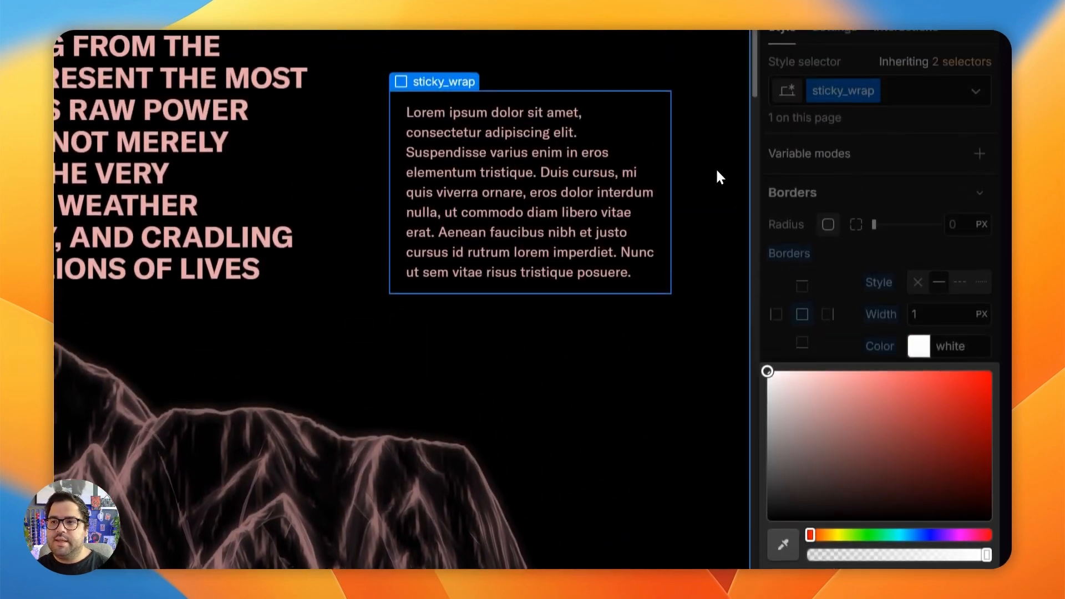
click(709, 204)
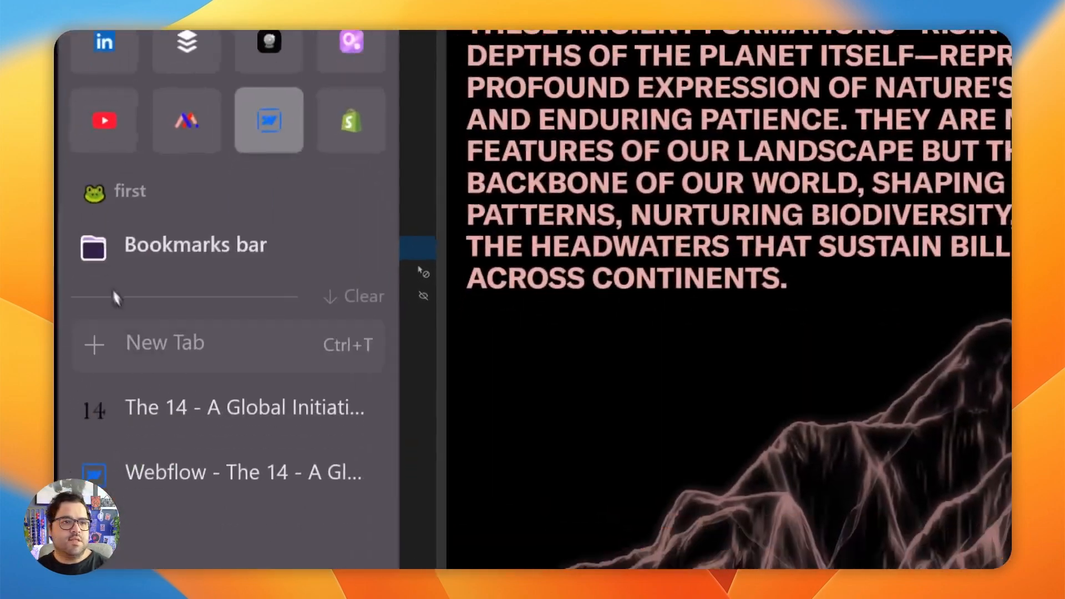
Step: Review the published page once more, return to the Webflow project and remove the placeholder paragraph from sticky_wrap
click(105, 366)
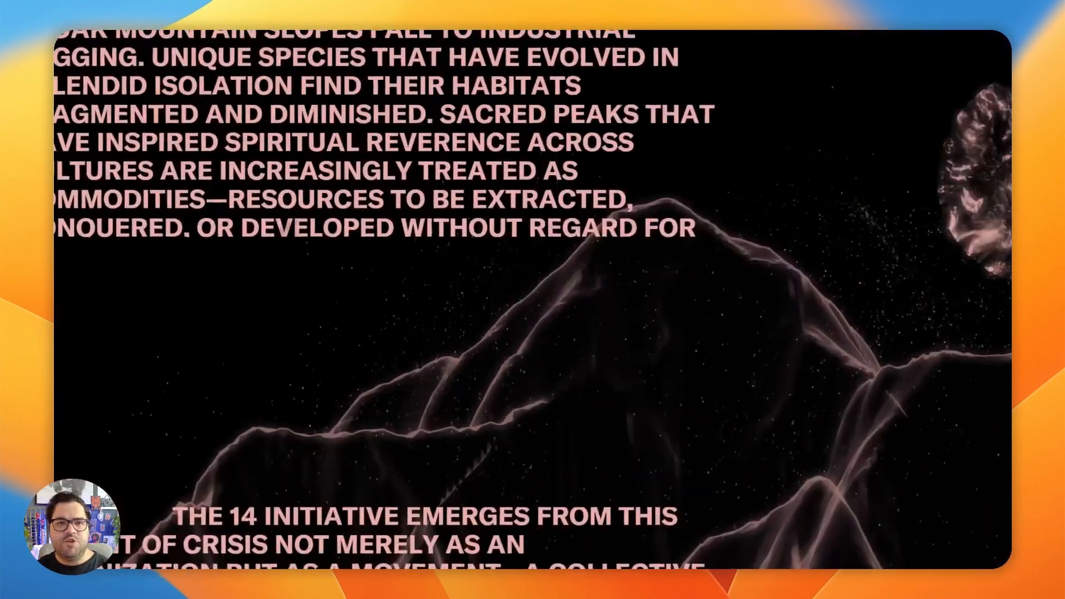
mouse_move(56, 249)
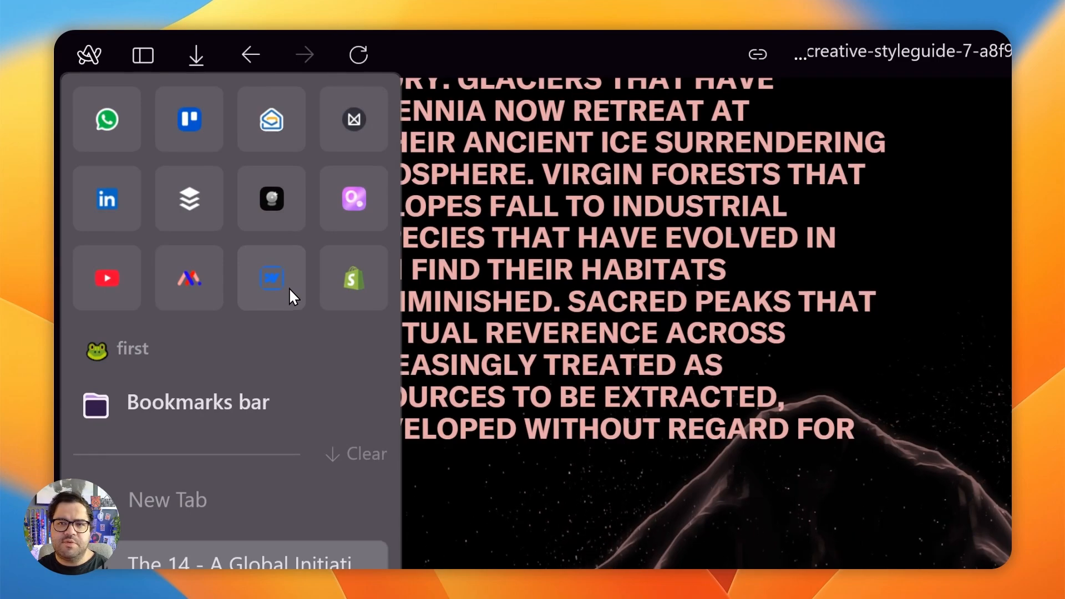
click(289, 288)
click(648, 300)
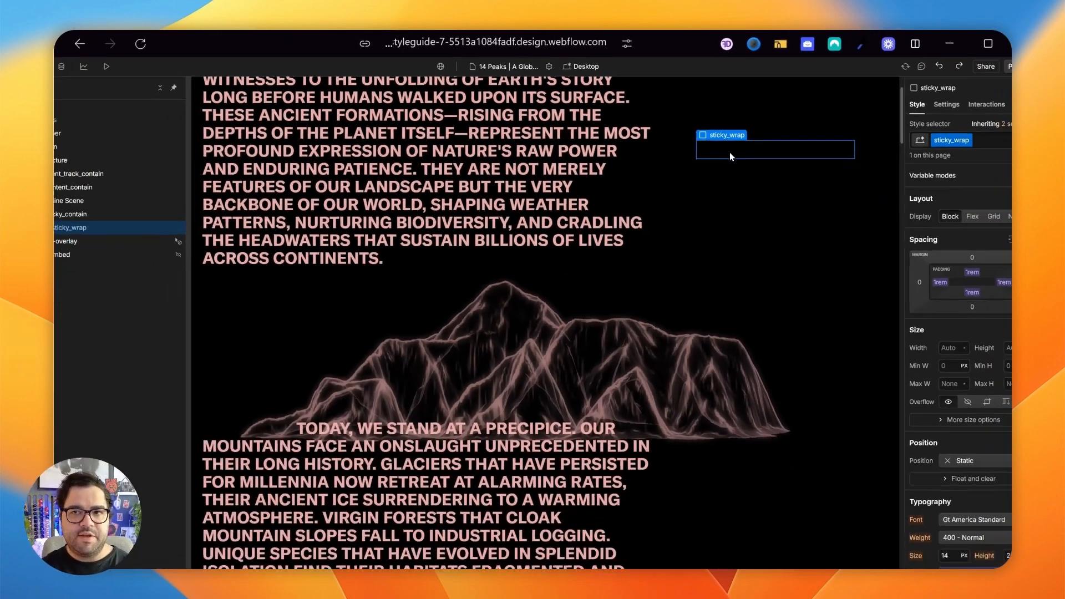
Step: Add a Div Block inside sticky_wrap and give it the new class countdown_wrap
key(ctrl+v)
key(ctrl+z)
text(div)
key(Return)
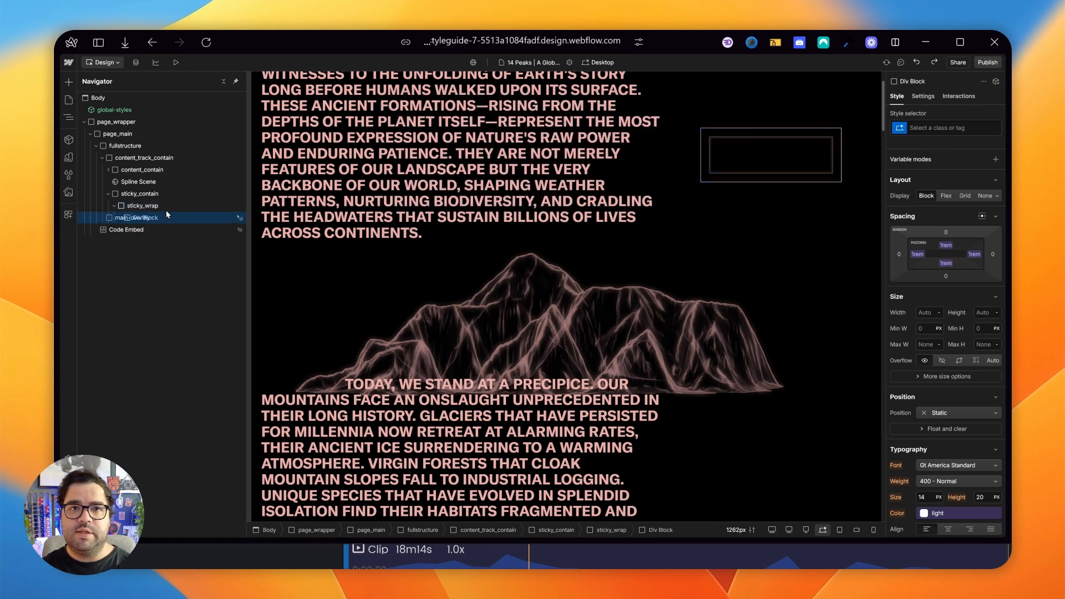
key(ctrl+Return)
text(countdown_)
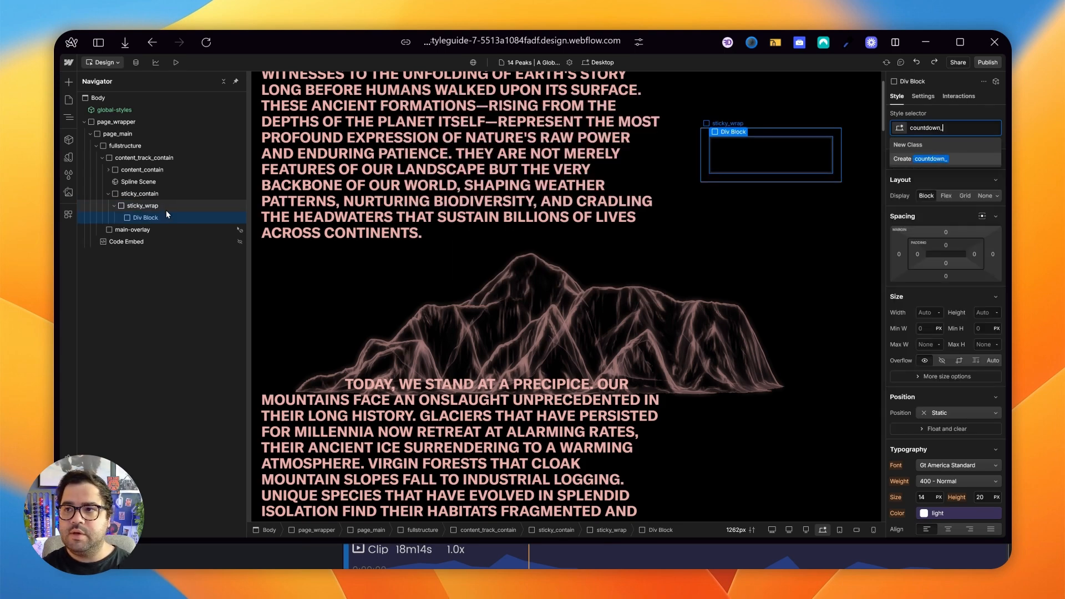
text(wrap)
key(Return)
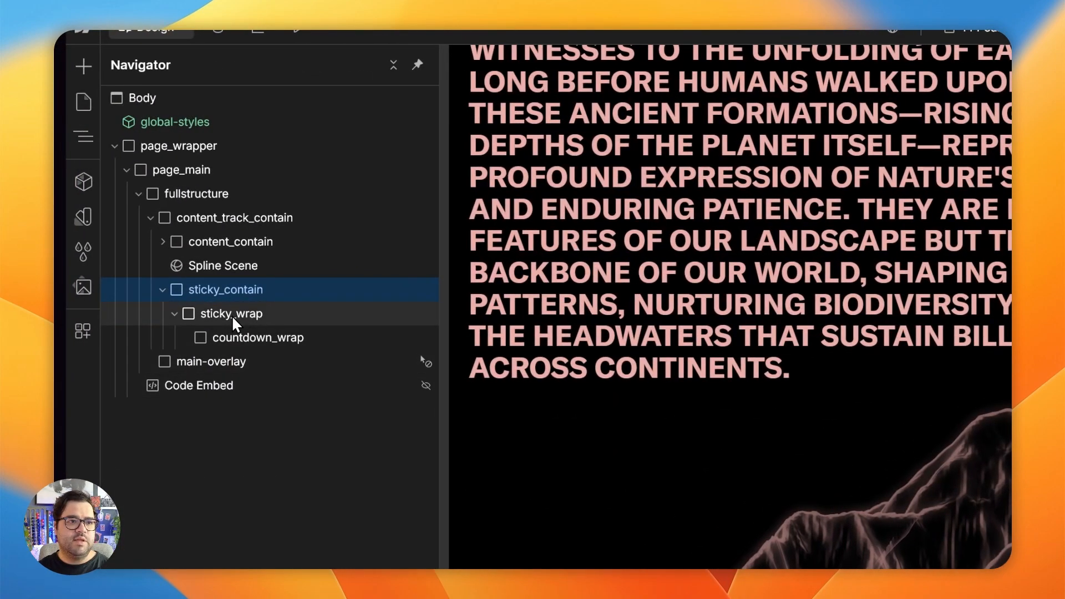
Step: Add a Text Block inside sticky_wrap below countdown_wrap, reading "powered by" followed by the studio's name
click(232, 316)
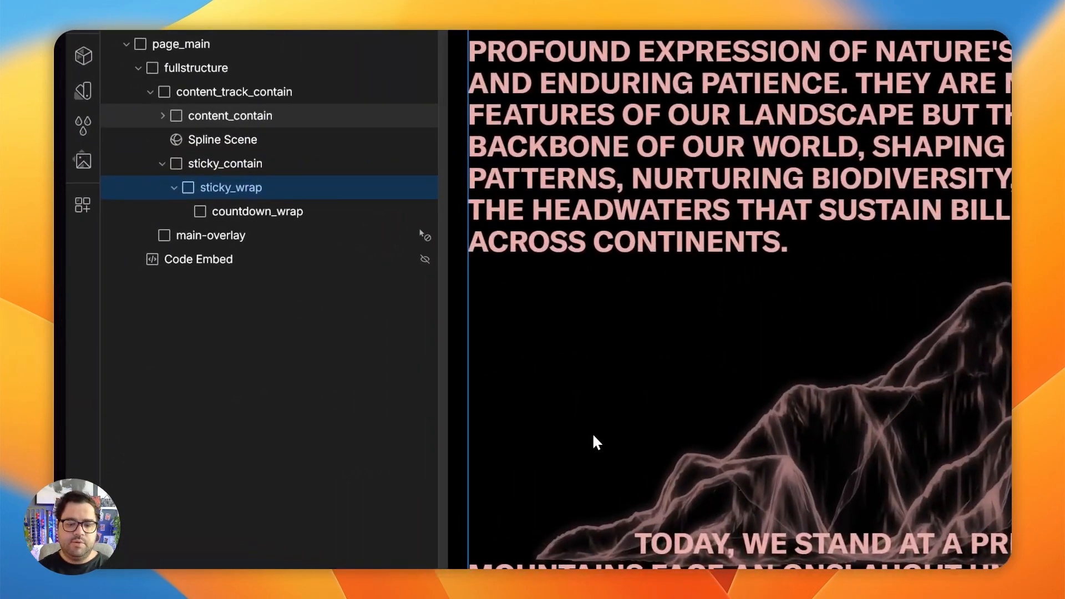
key(super+e)
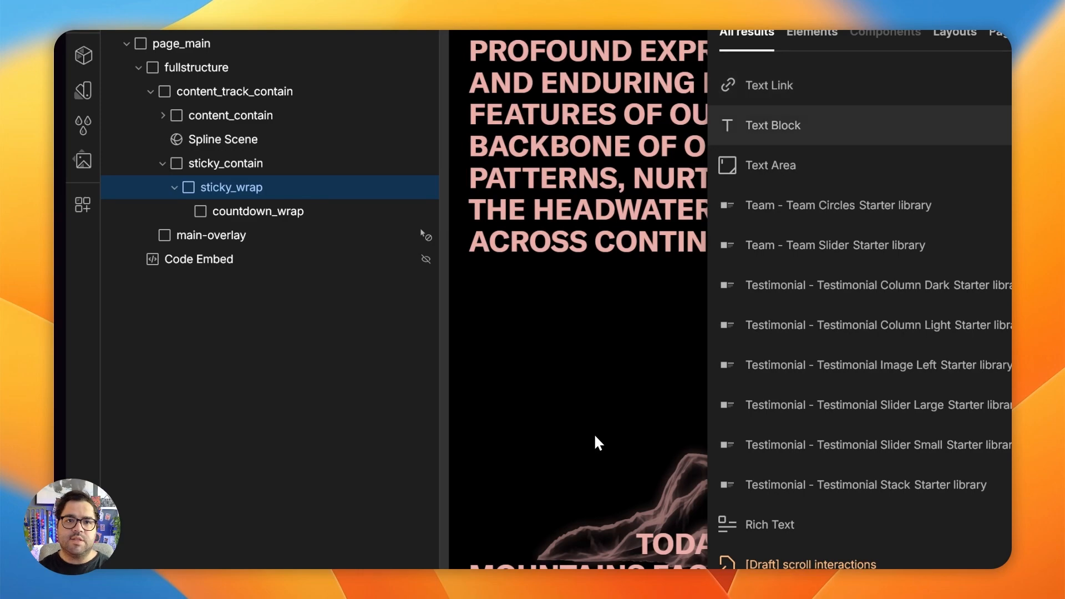
key(Return)
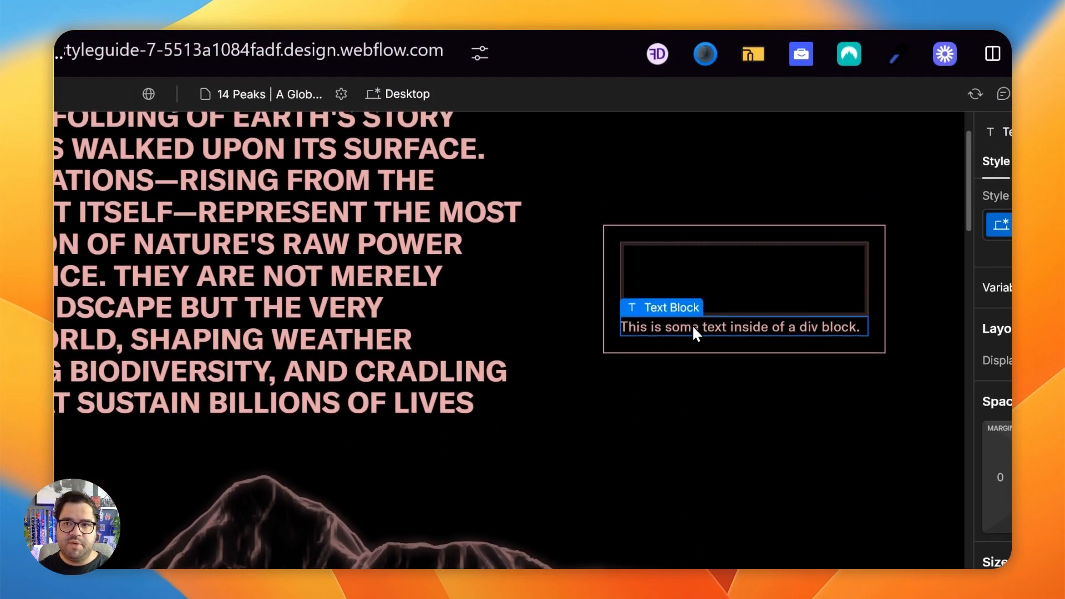
double_click(697, 285)
key(super+a)
text(powe)
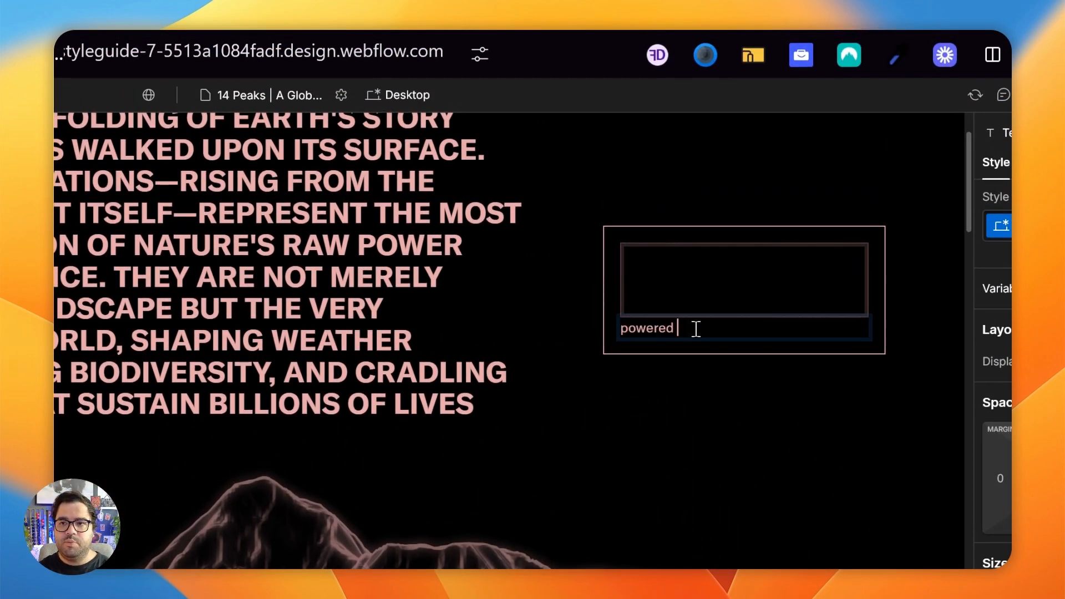
text(red by Felipe Say)
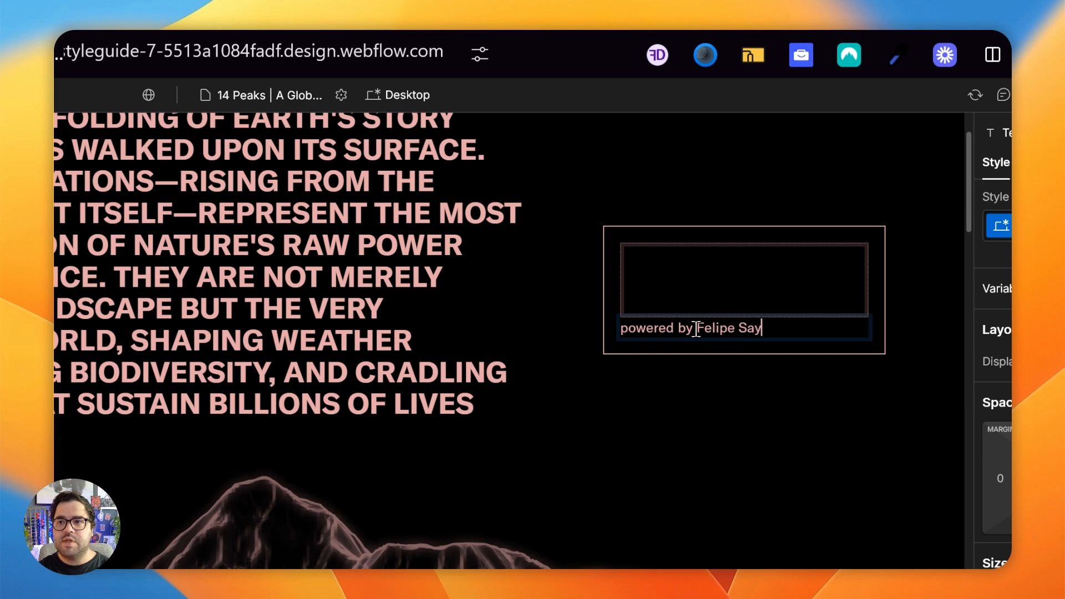
text(ao Studio)
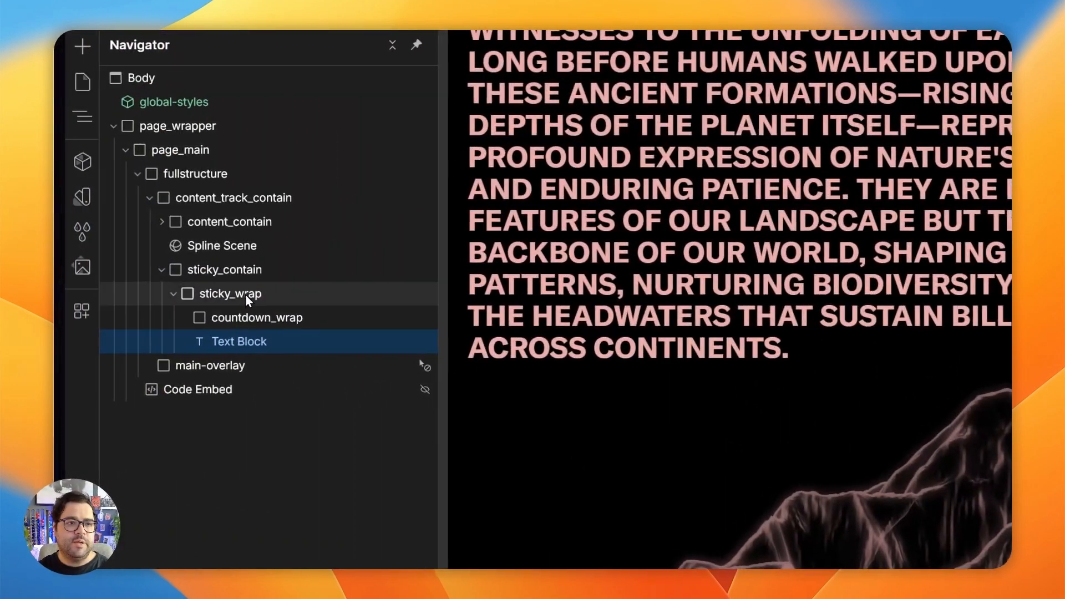
Step: Set sticky_wrap to a vertical flex layout and assign the gap-xxs variable as its gap
click(149, 207)
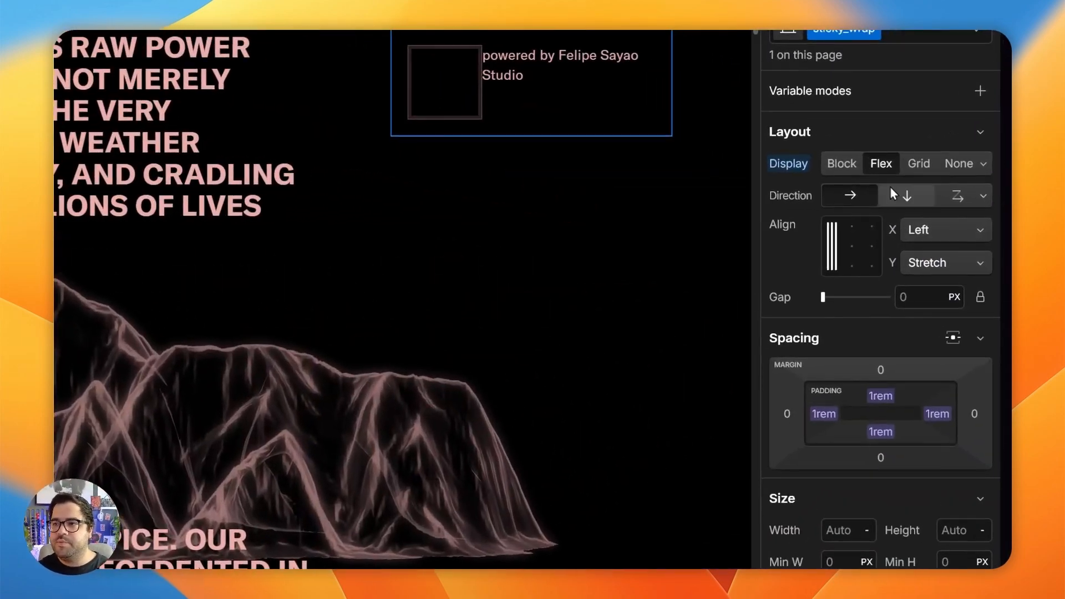
click(891, 193)
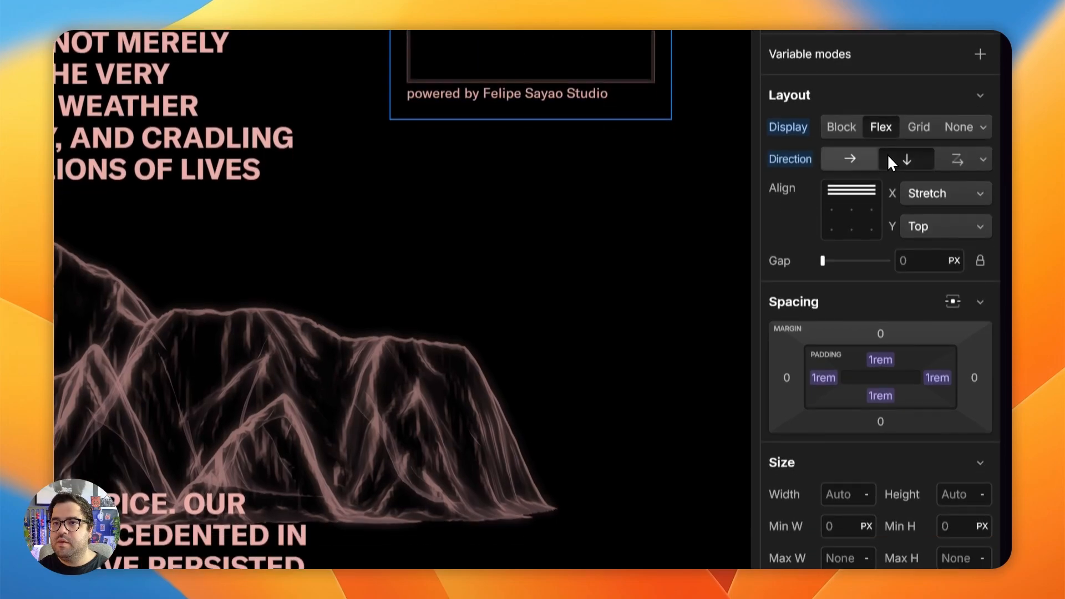
click(901, 298)
text(gap)
scroll(859, 310, down, 5)
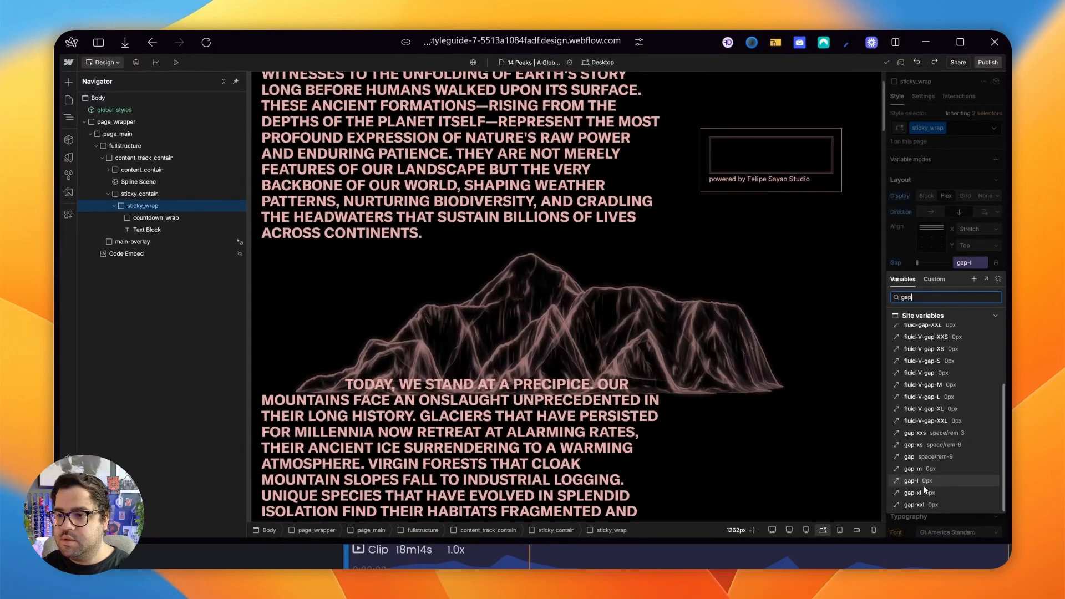
click(923, 436)
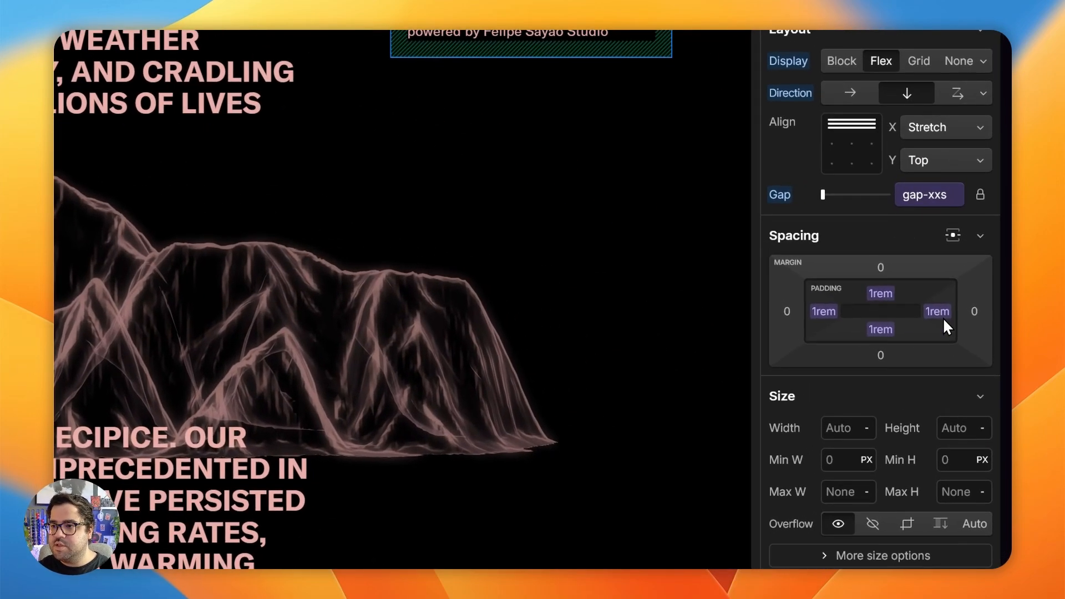
click(938, 200)
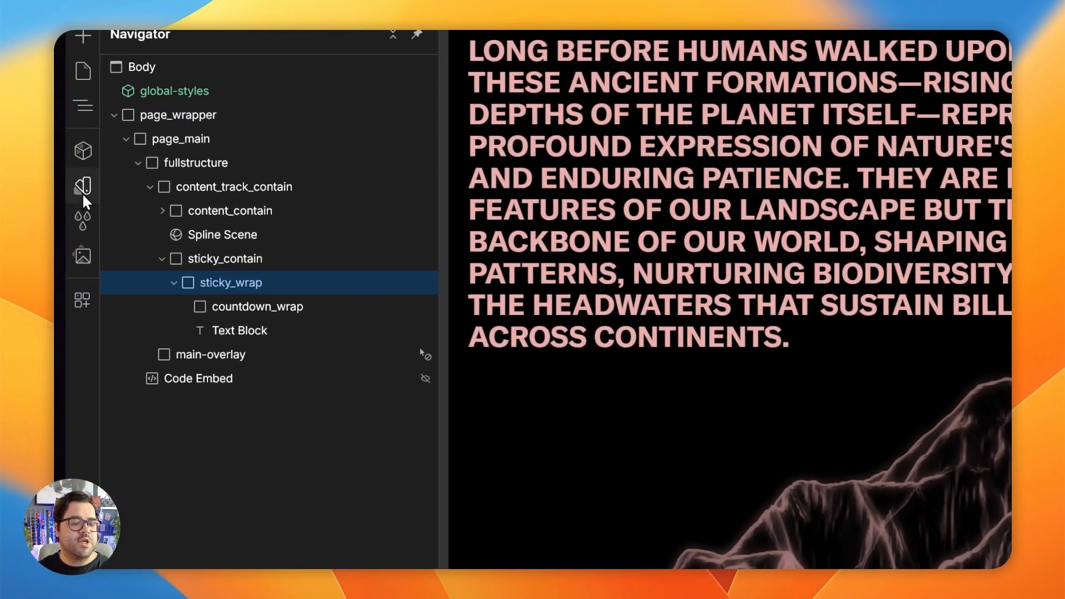
Step: Examine the base-mode rem values behind gap-xxs, gap-xs and gap in the Responsive variable collection
click(85, 202)
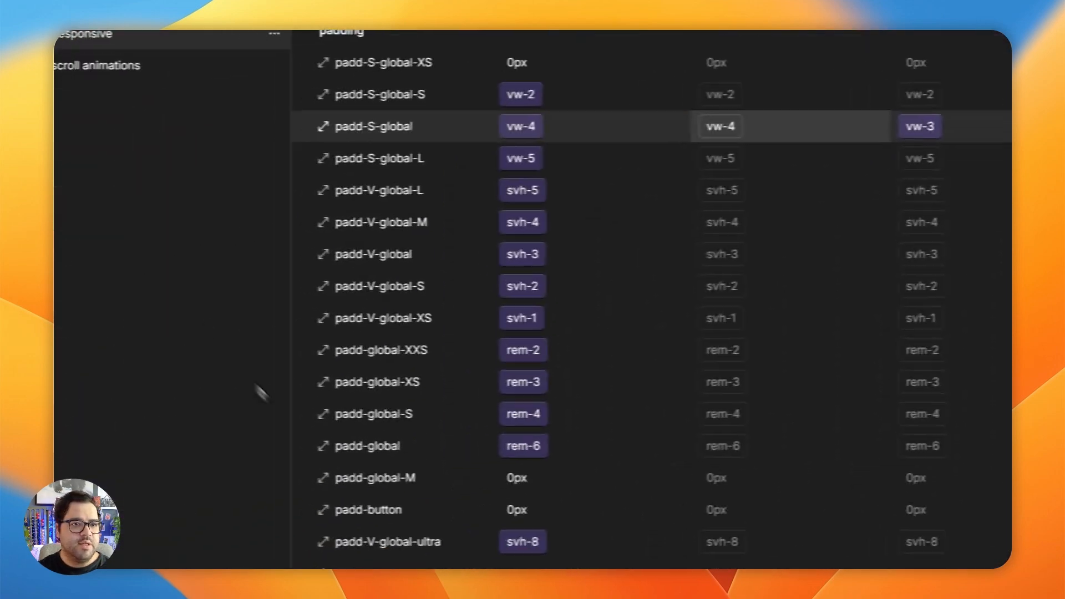
scroll(289, 344, down, 15)
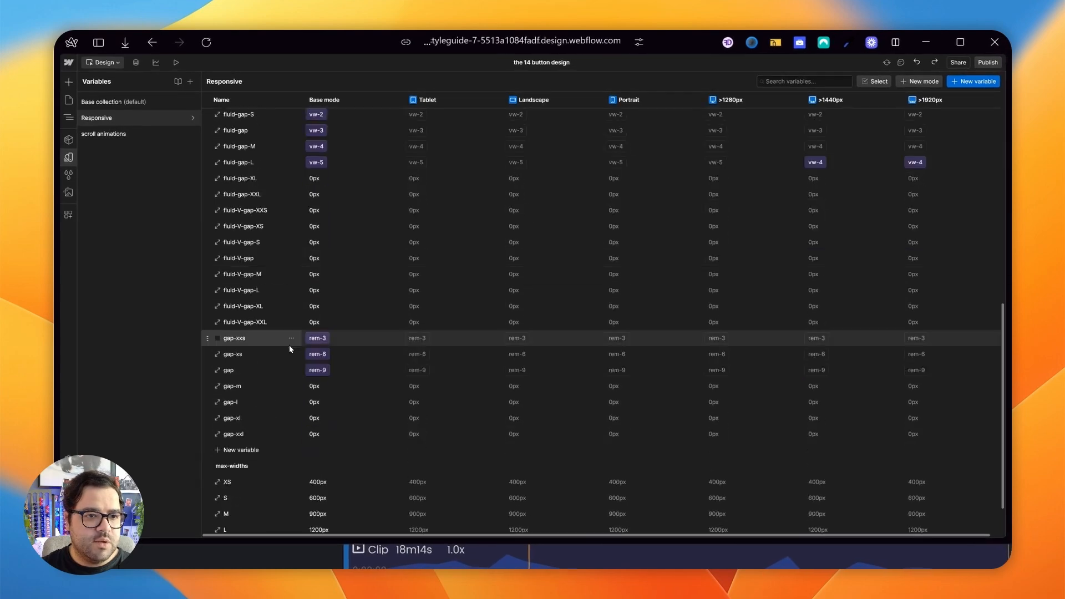
scroll(278, 344, down, 3)
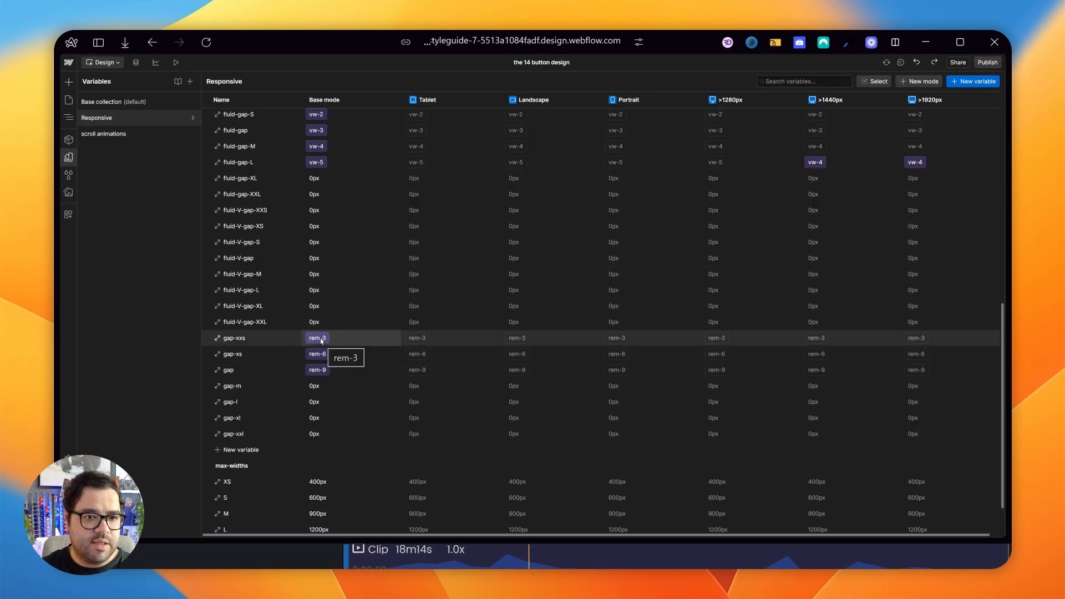
click(321, 339)
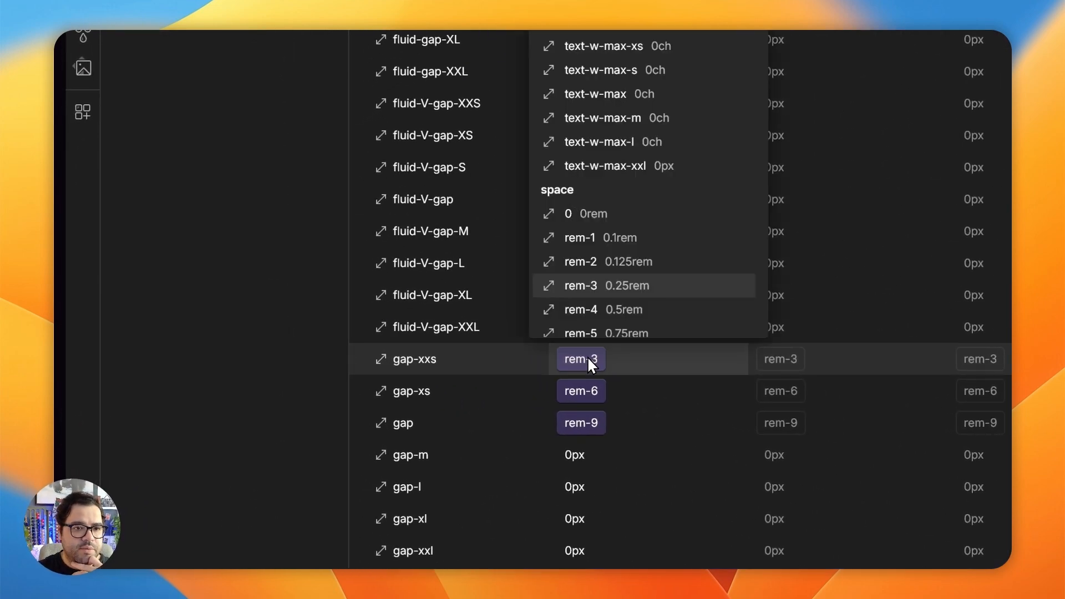
click(586, 392)
click(585, 420)
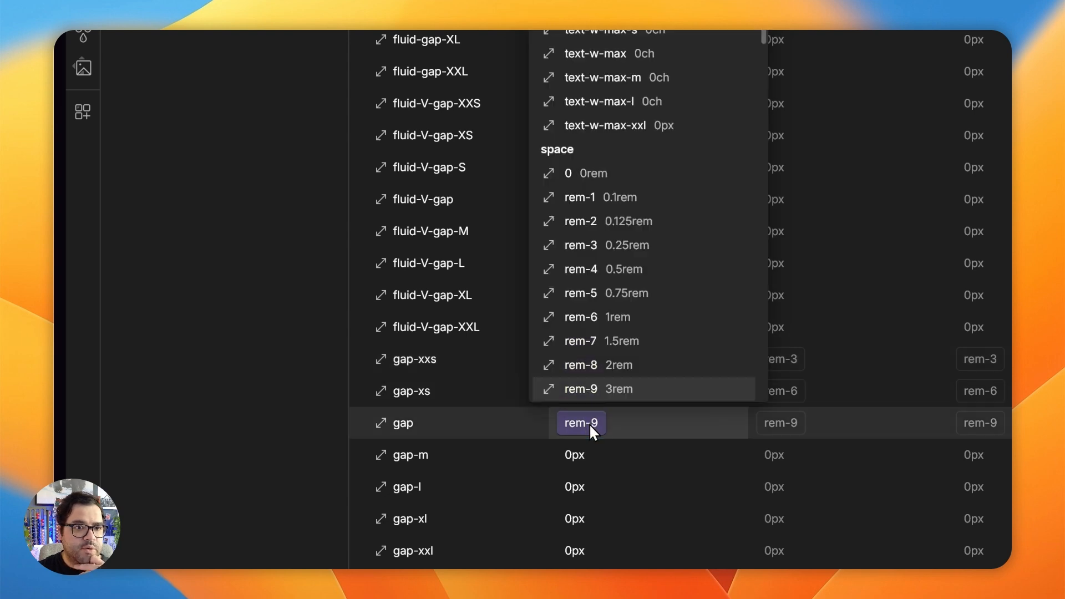
click(624, 429)
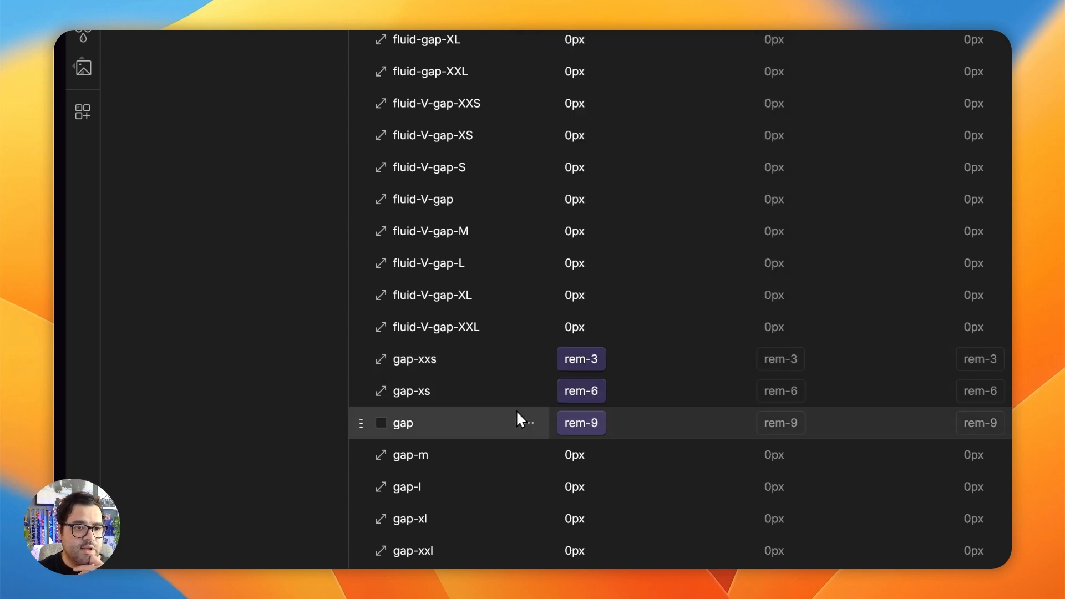
click(598, 390)
click(598, 389)
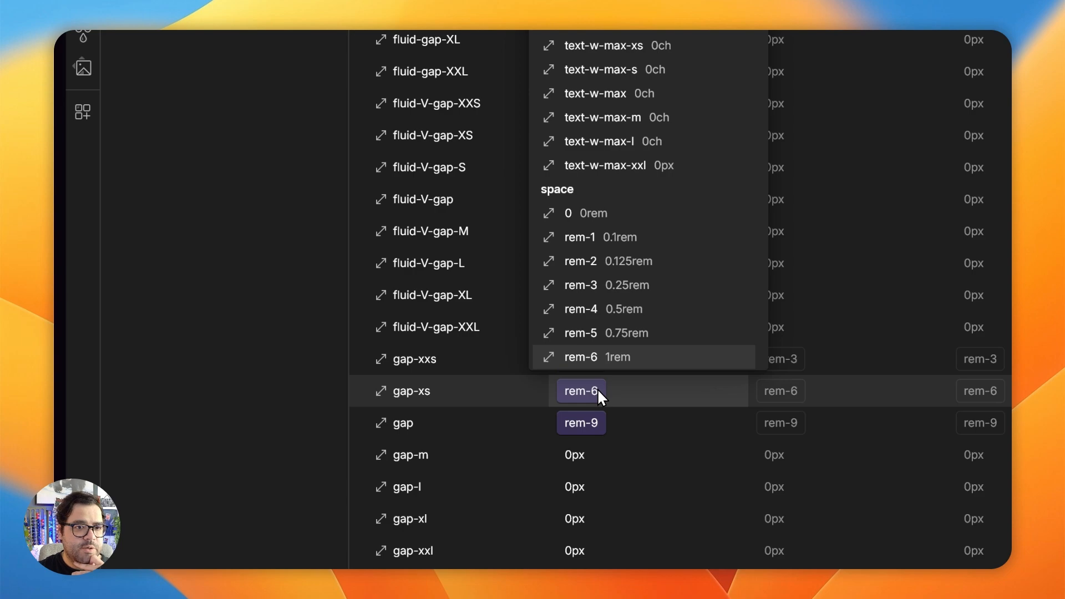
key(Escape)
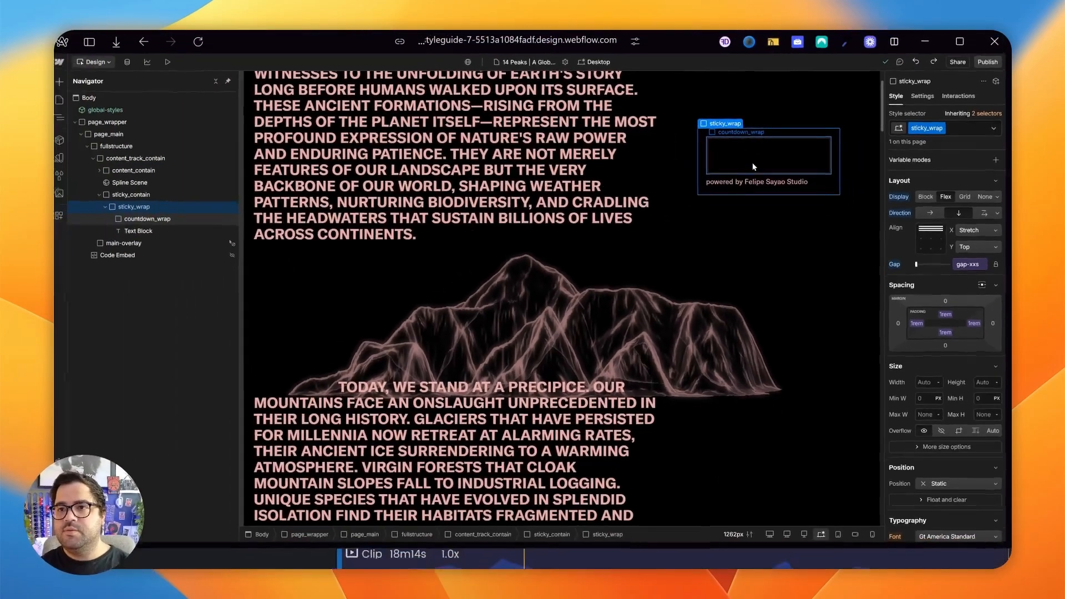
Step: Duplicate the "powered by" text block inside sticky_wrap
click(745, 158)
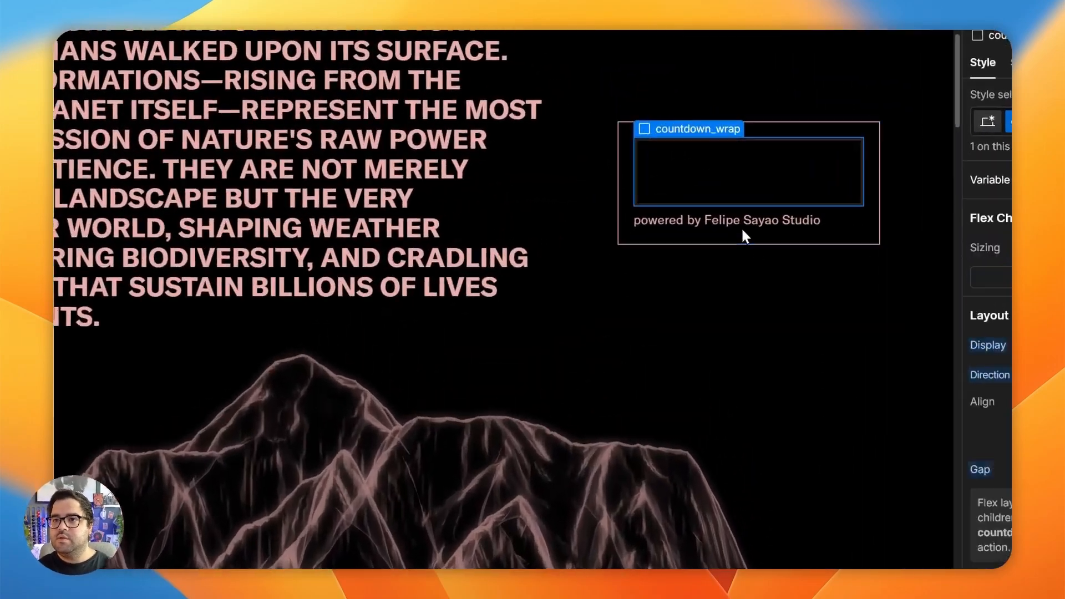
click(746, 182)
key(ctrl+d)
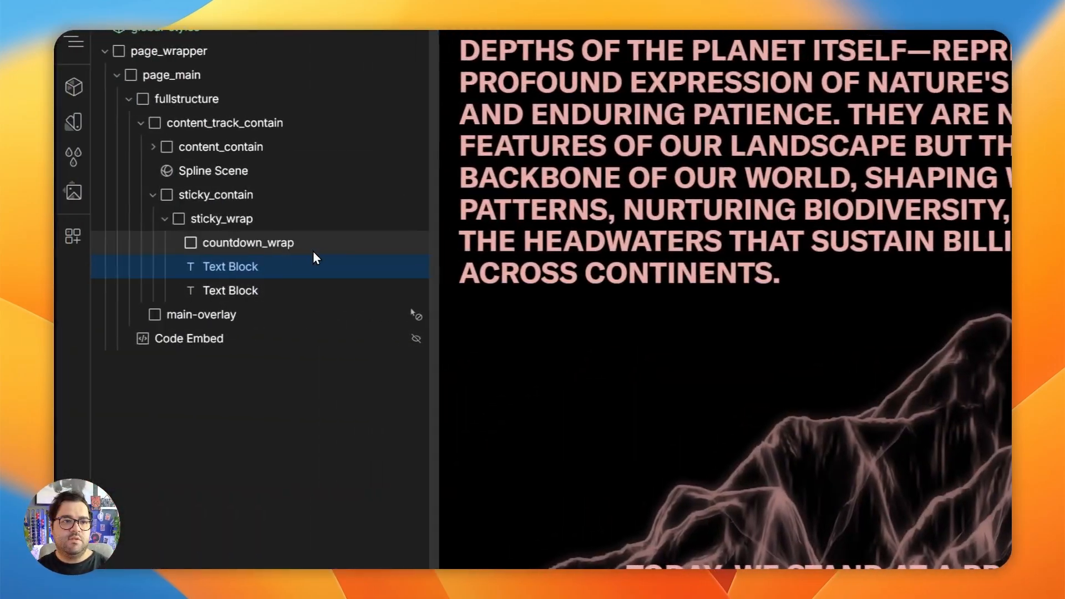
Step: Assign the gap-xs variable as the gap of sticky_wrap
click(316, 245)
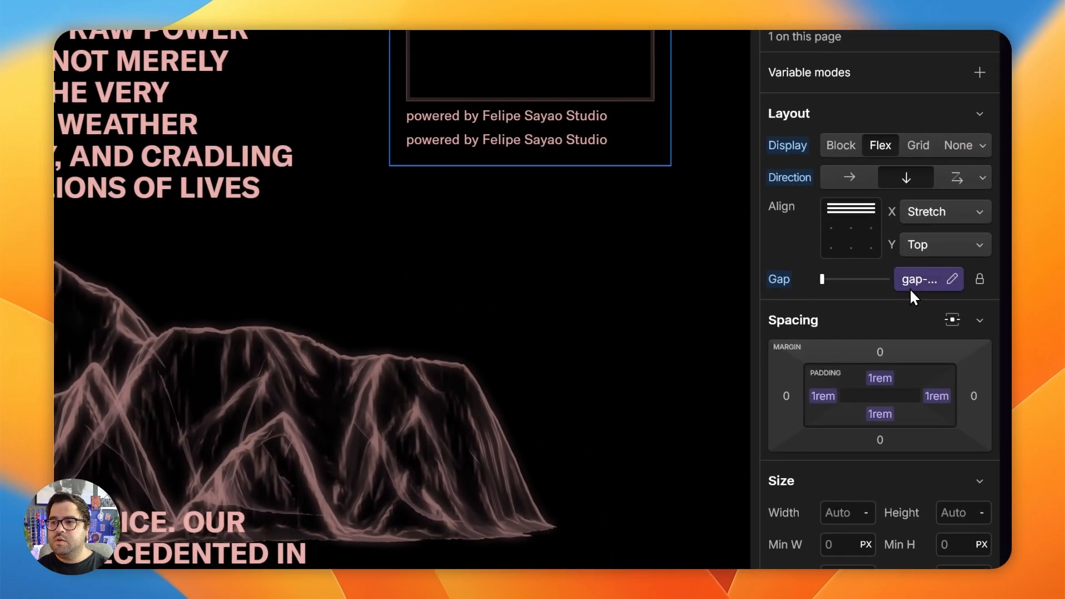
click(910, 288)
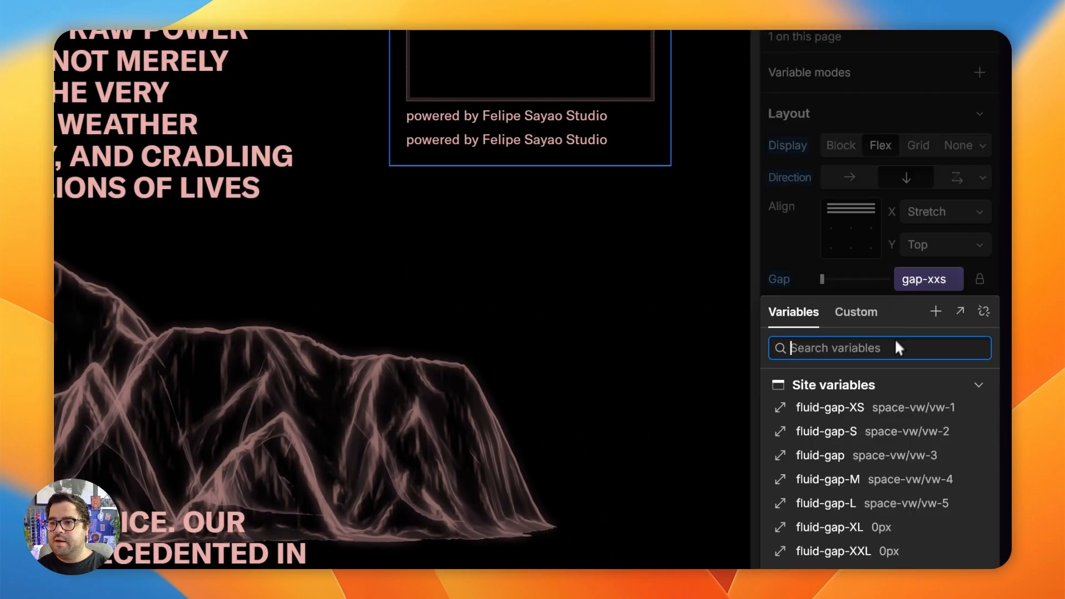
scroll(894, 444, down, 5)
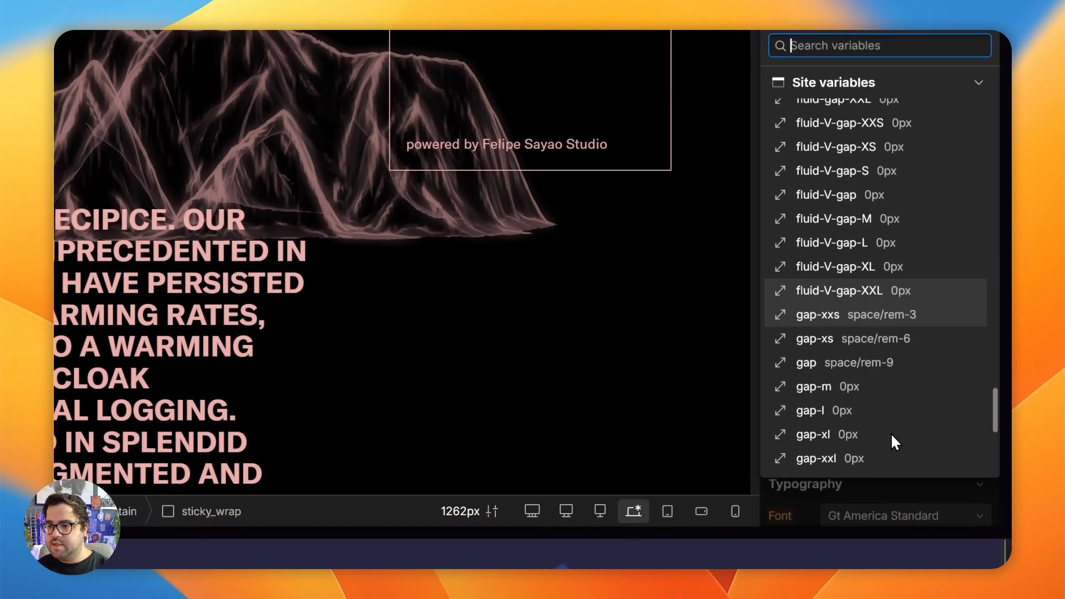
click(874, 344)
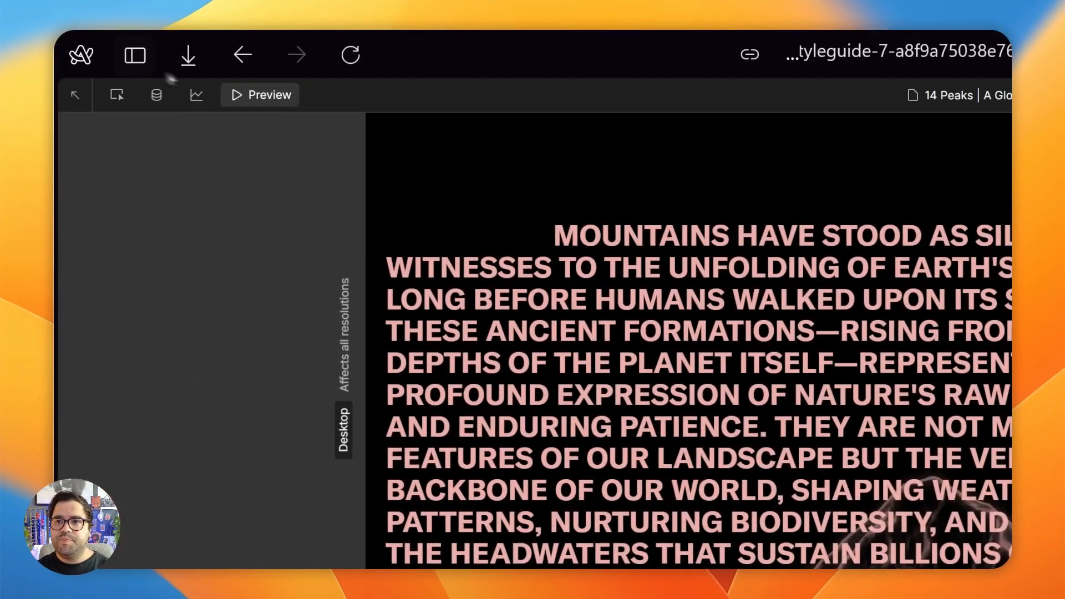
Step: Add a Text Block inside countdown_wrap and duplicate it until there are four placeholder text blocks
click(262, 95)
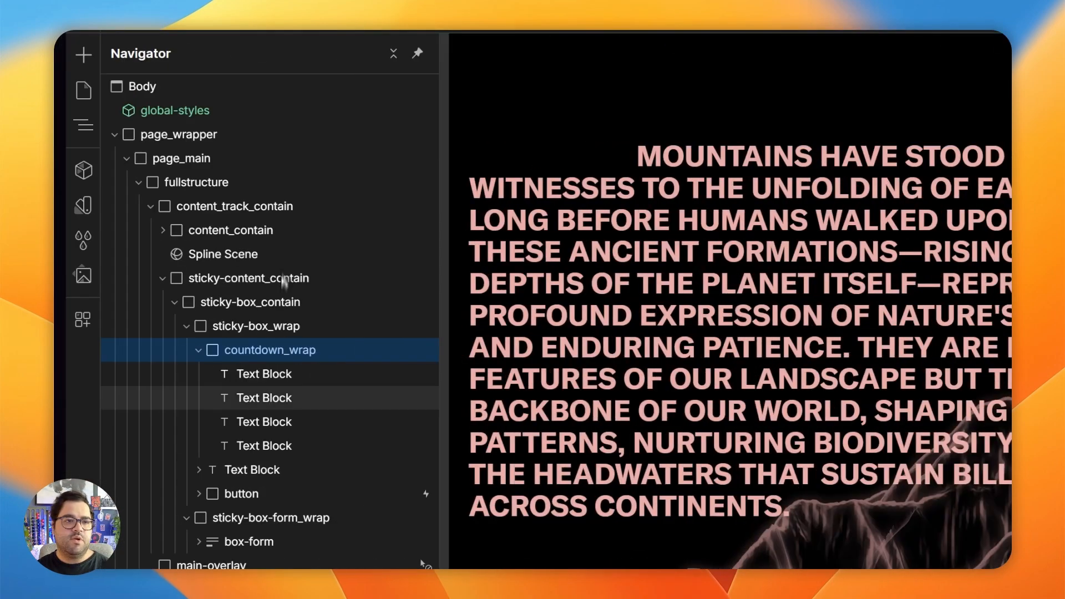
mouse_move(60, 322)
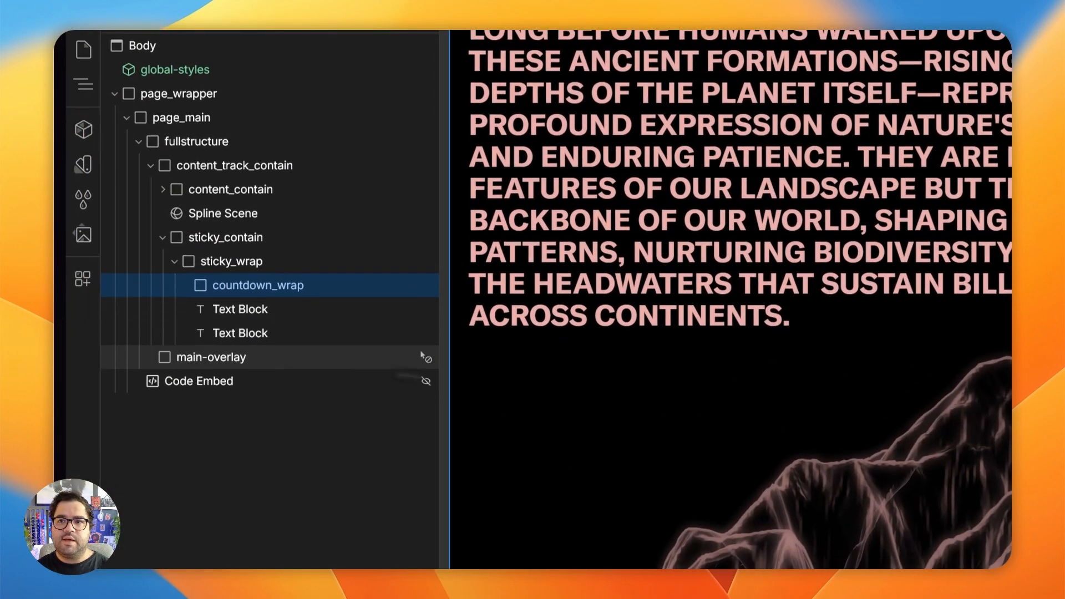
key(super+e)
text(te)
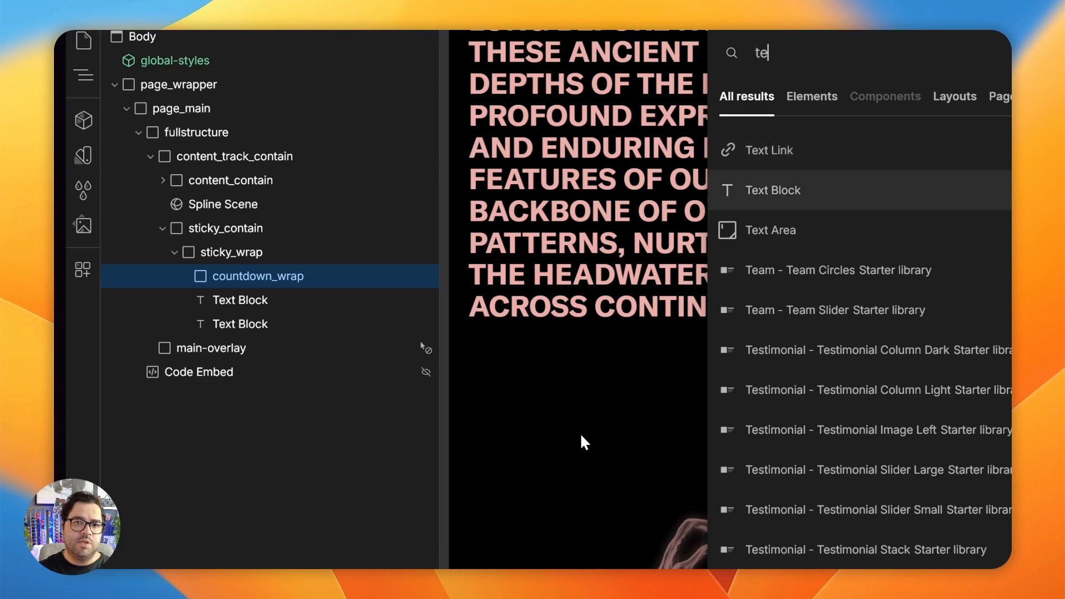
key(Down)
key(Return)
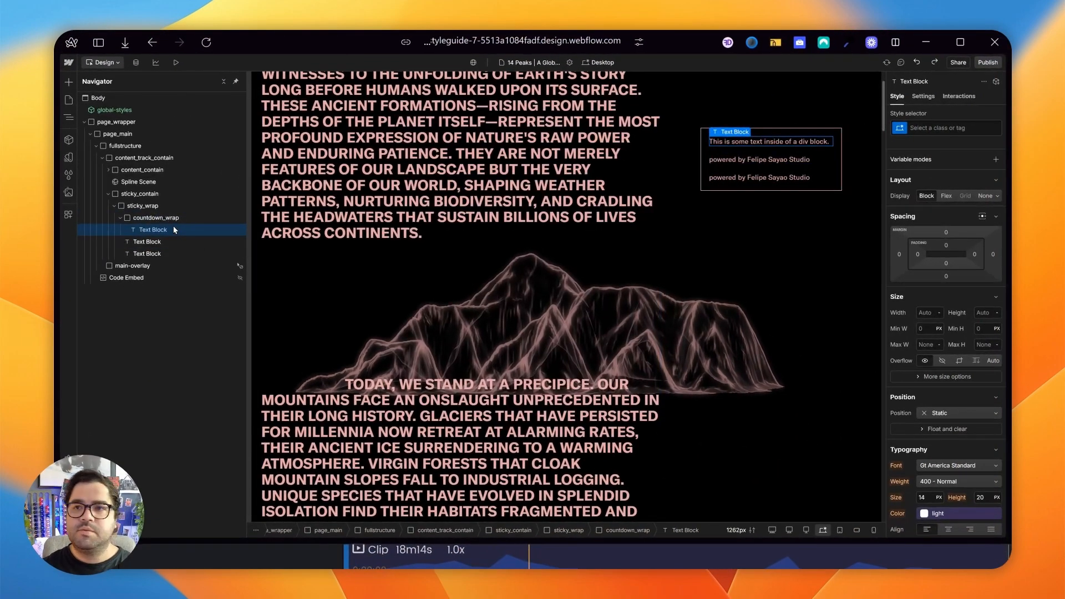
key(super+d)
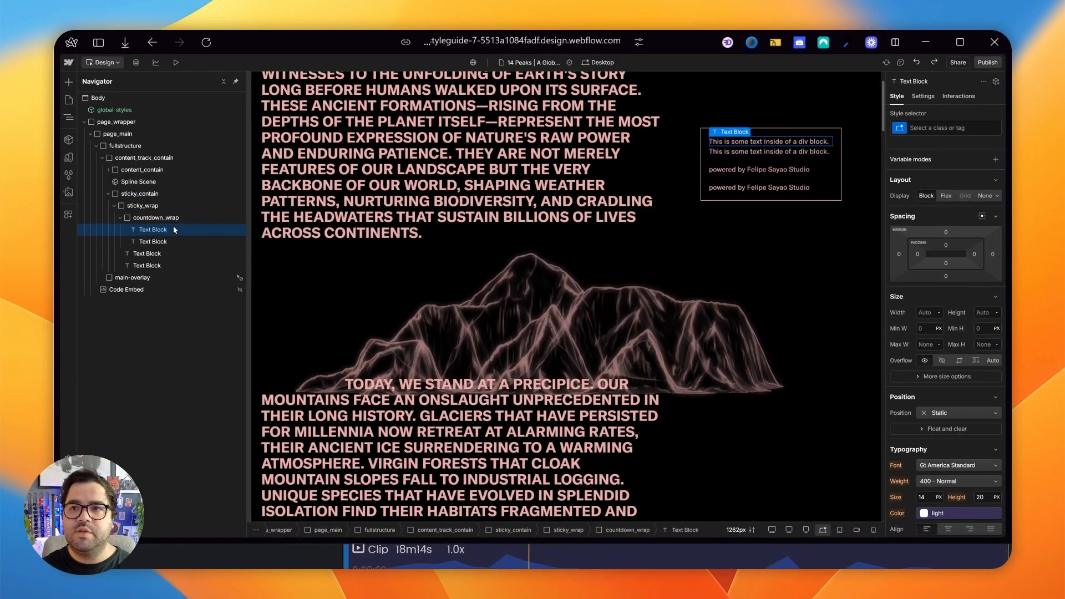
key(ctrl+d)
Step: Set countdown_wrap to a horizontal flex layout with Space between alignment and assign the gap-xs variable as its gap
click(173, 219)
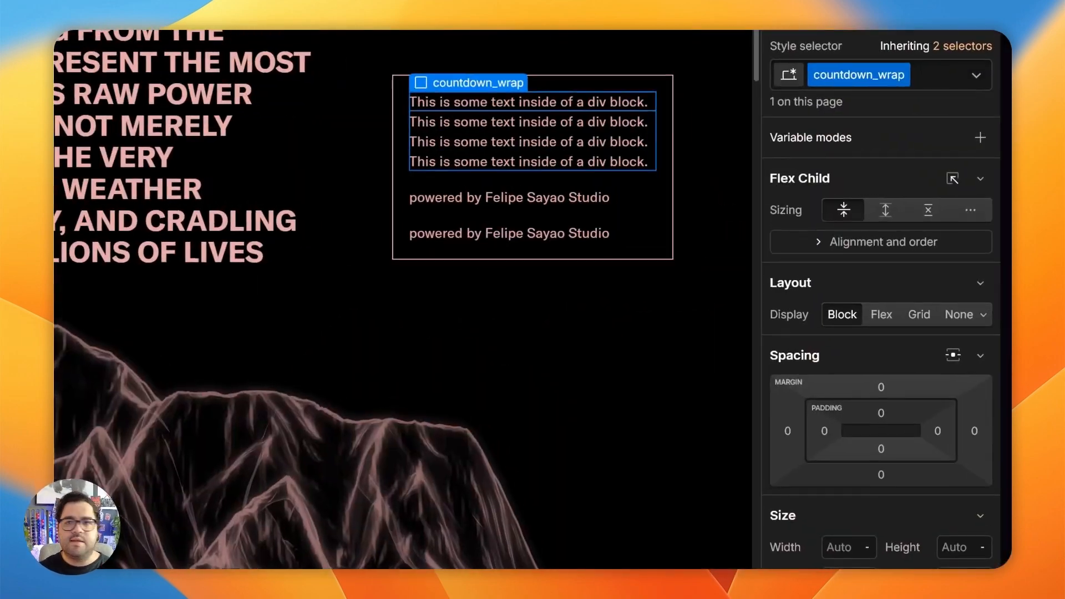
click(880, 314)
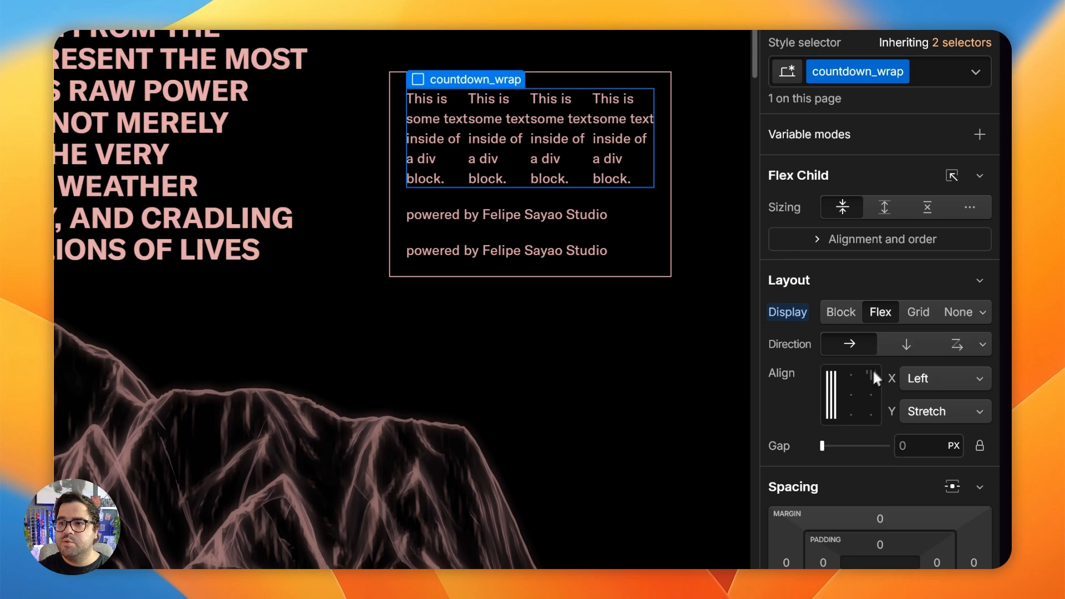
click(927, 369)
click(918, 426)
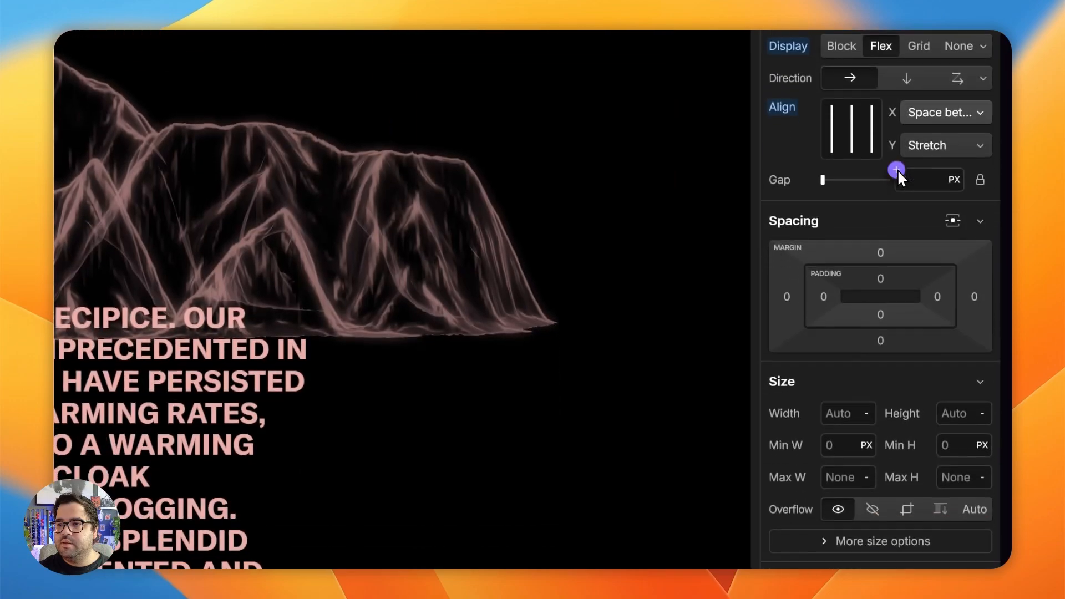
click(897, 171)
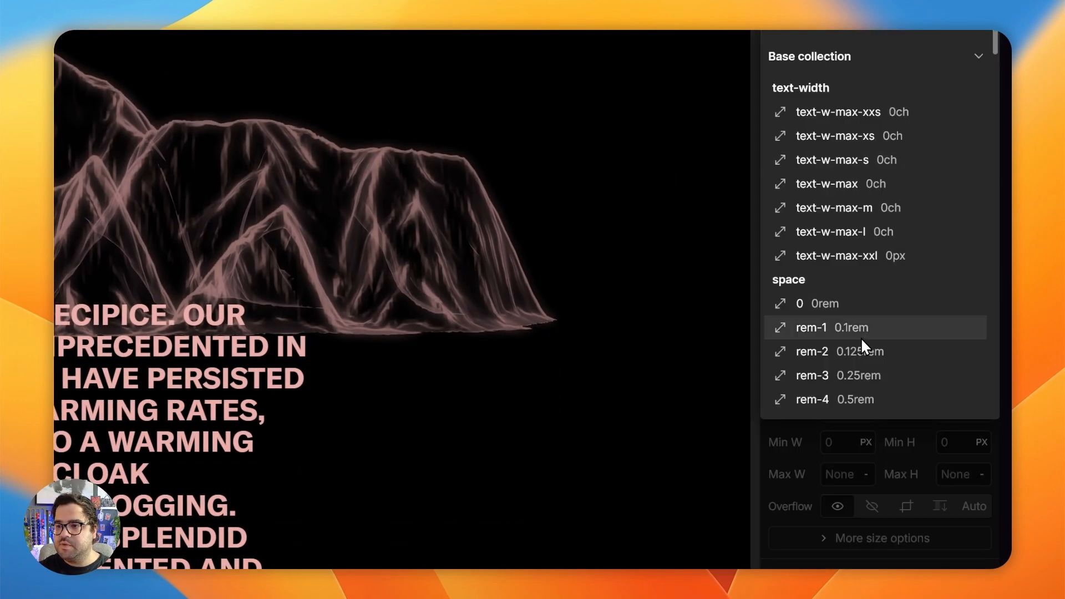
text(gap)
scroll(859, 337, down, 3)
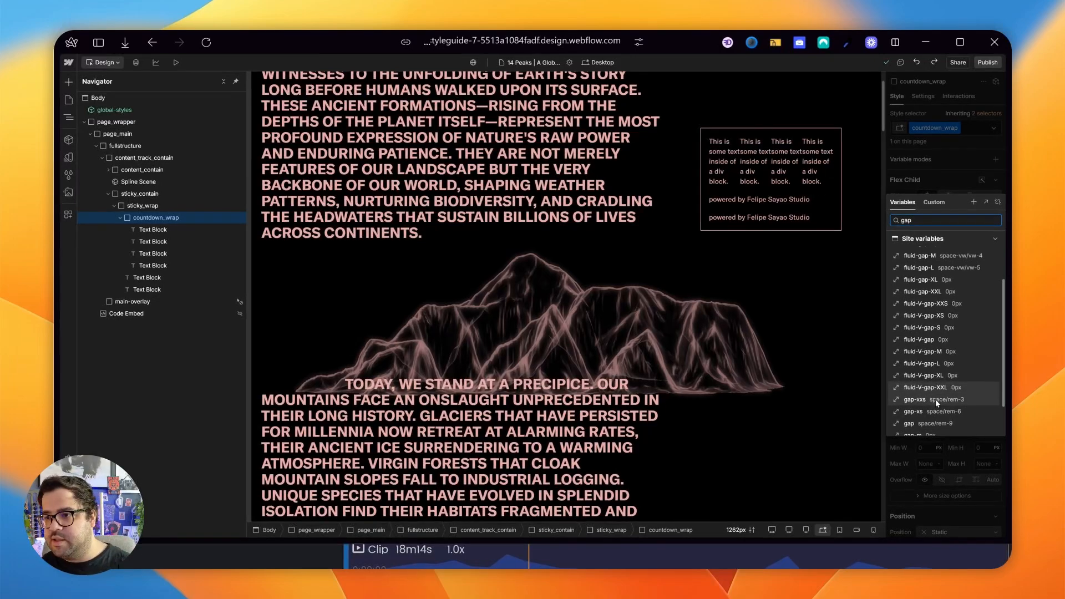
click(945, 412)
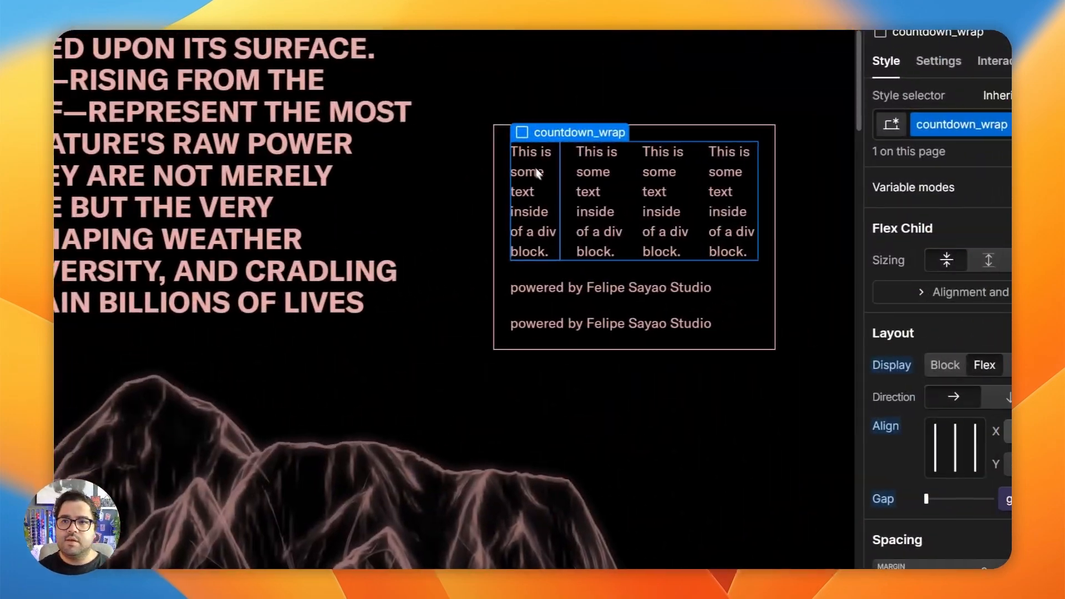
Step: Change the first countdown text block to "10" and replace the other three with duplicates of it
double_click(537, 173)
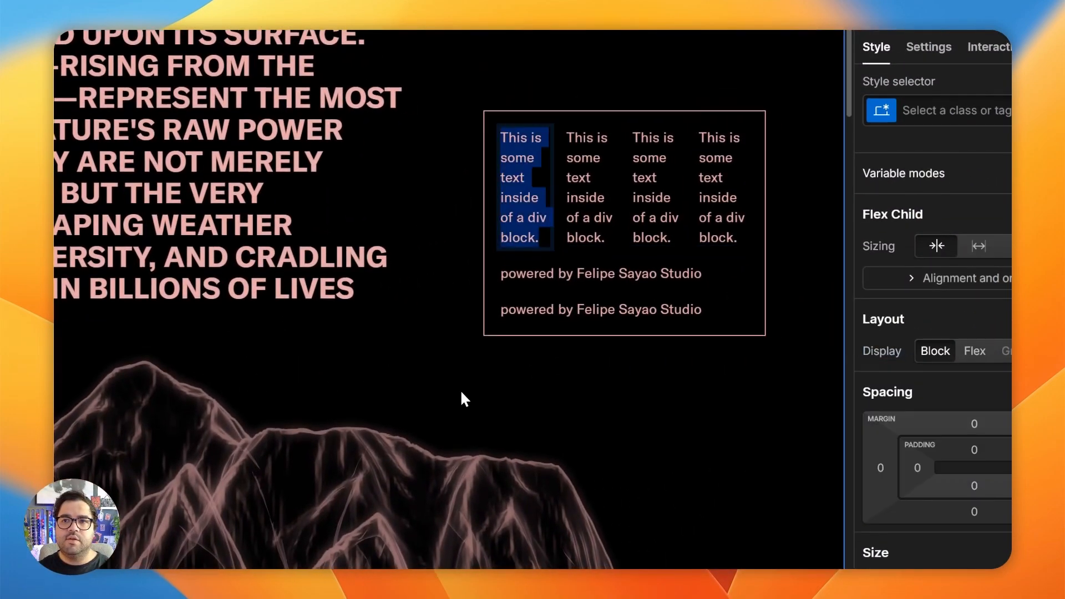
text(10)
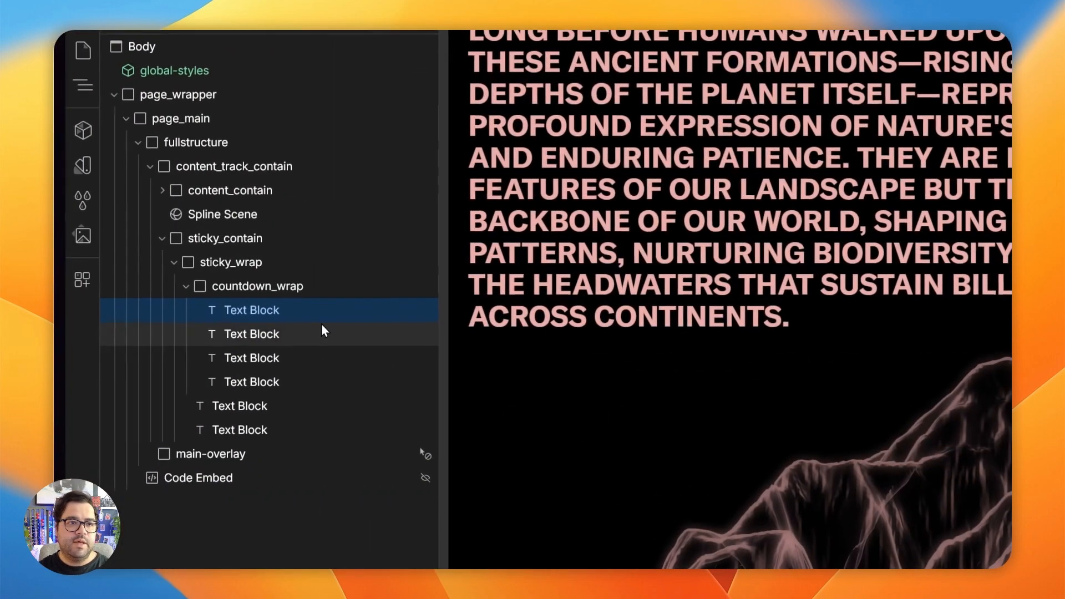
click(325, 332)
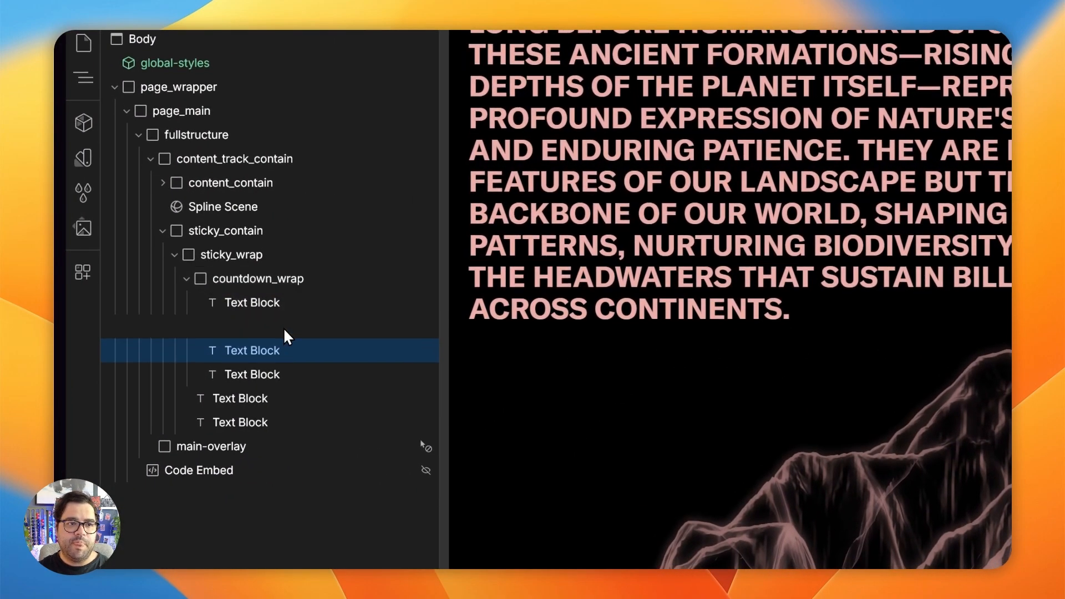
key(Delete)
key(super+d)
key(super+d)
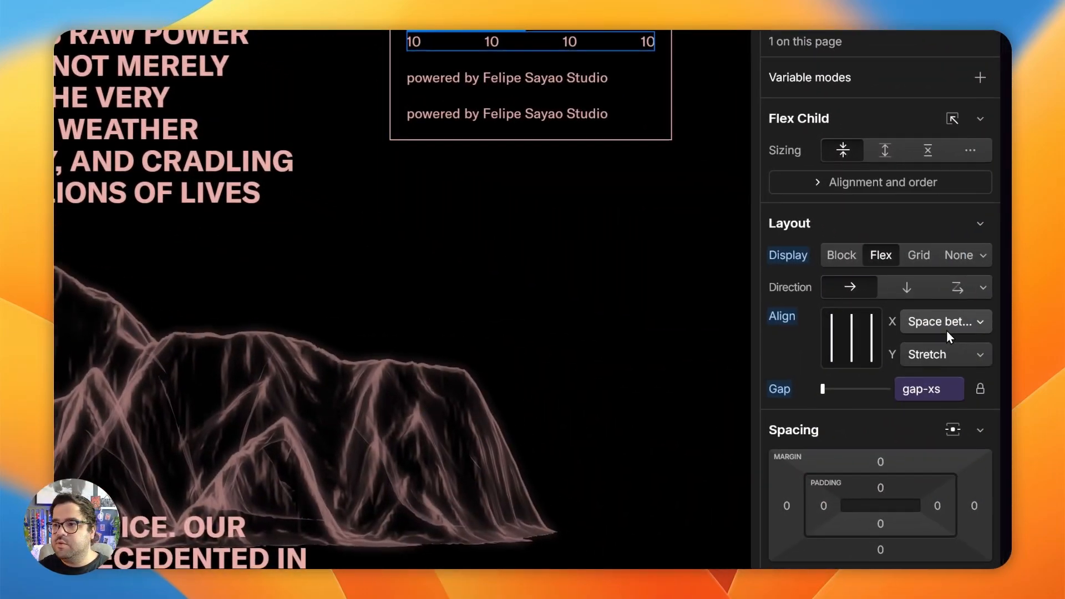
Step: Set countdown_wrap's horizontal alignment to Space around and center the children of sticky_wrap horizontally
click(945, 326)
click(945, 352)
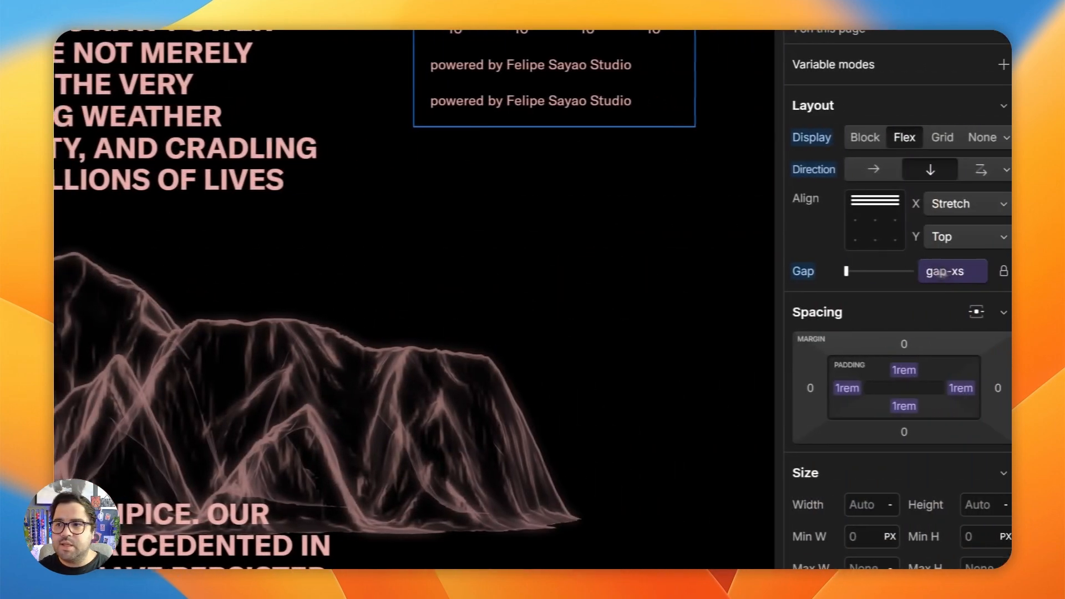
click(933, 236)
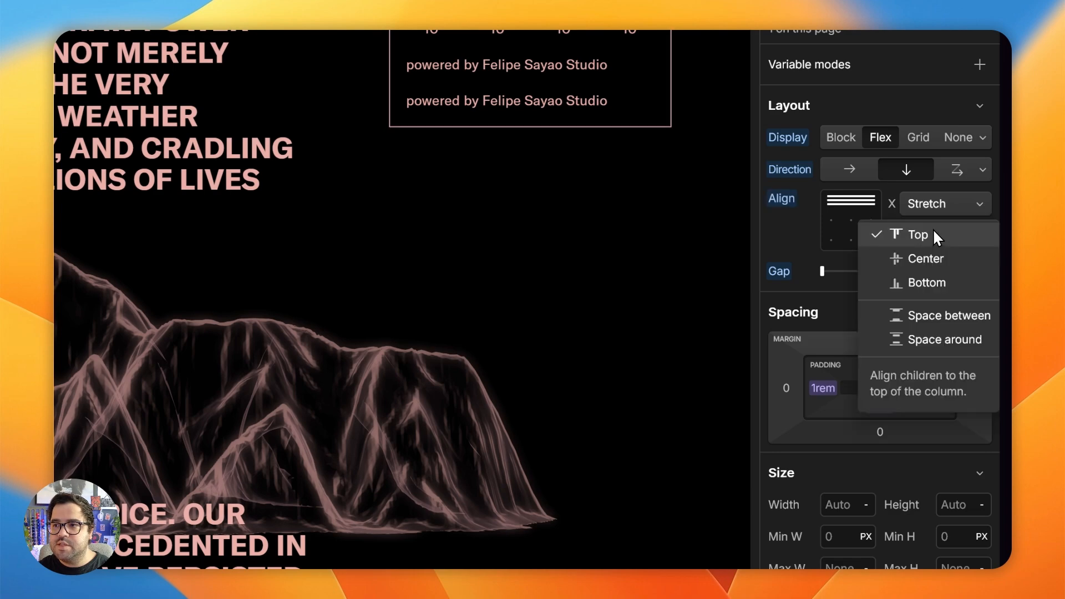
click(925, 229)
click(936, 206)
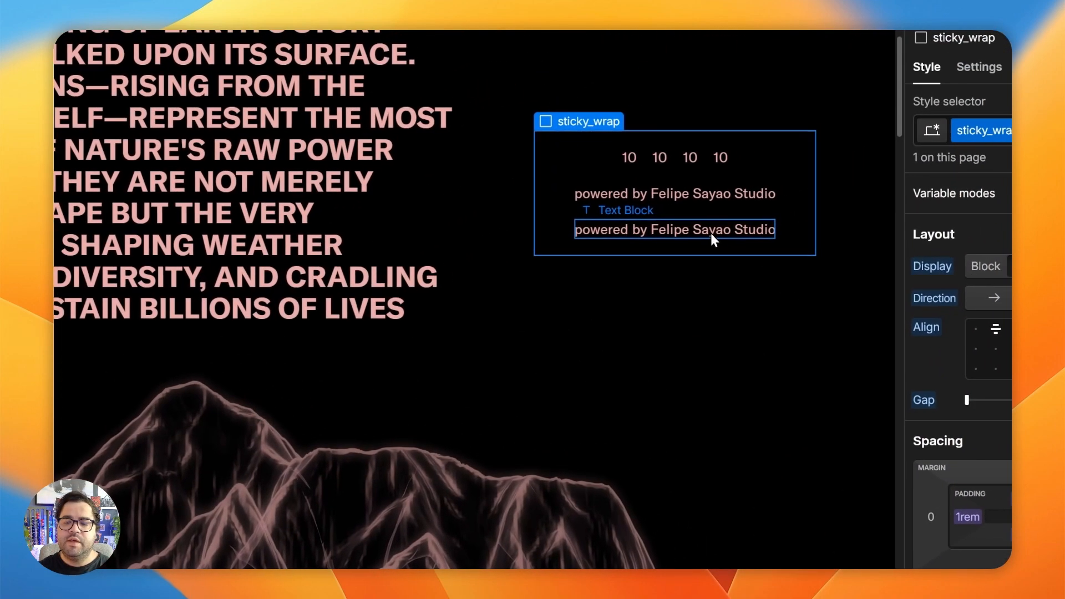
Step: Add a Form Block inside sticky_wrap below sticky_button
click(858, 66)
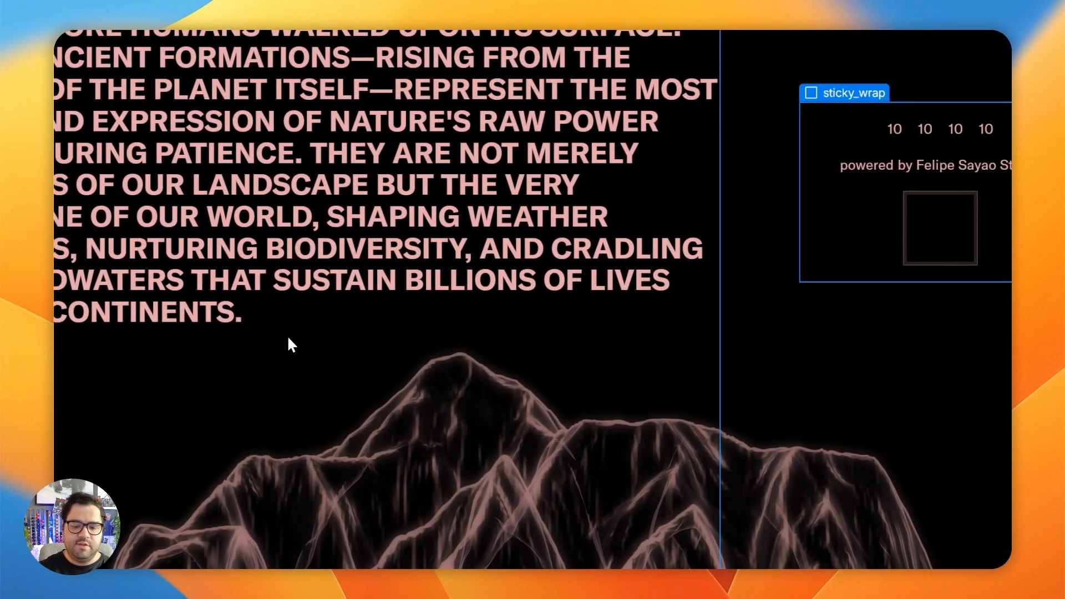
key(super+e)
text(form)
key(Return)
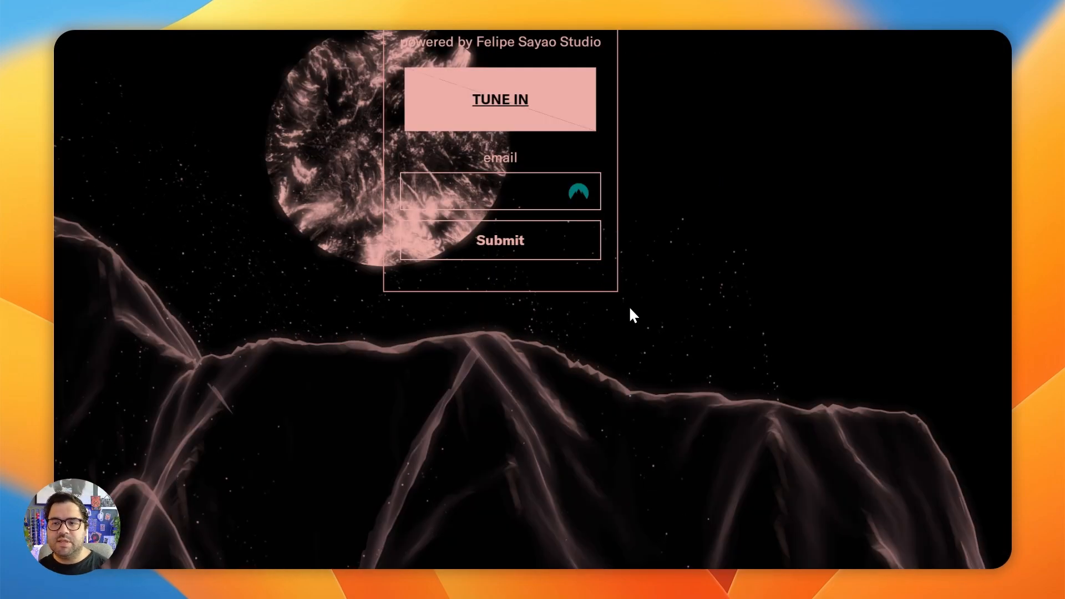
Step: Set the width of the Form Block inside sticky_wrap to 100%
scroll(491, 172, up, 2)
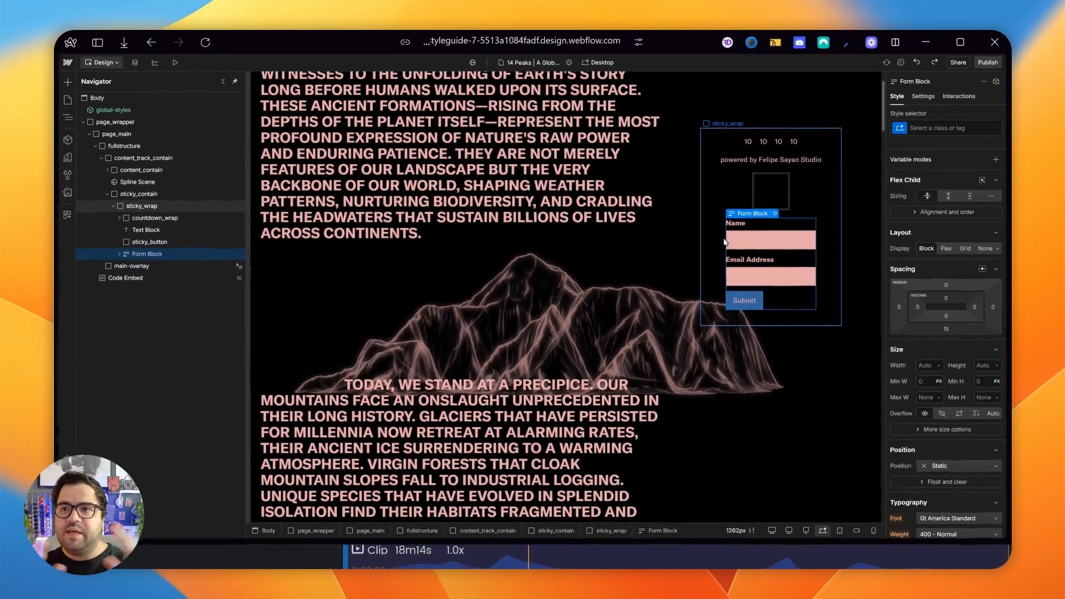
scroll(946, 305, down, 3)
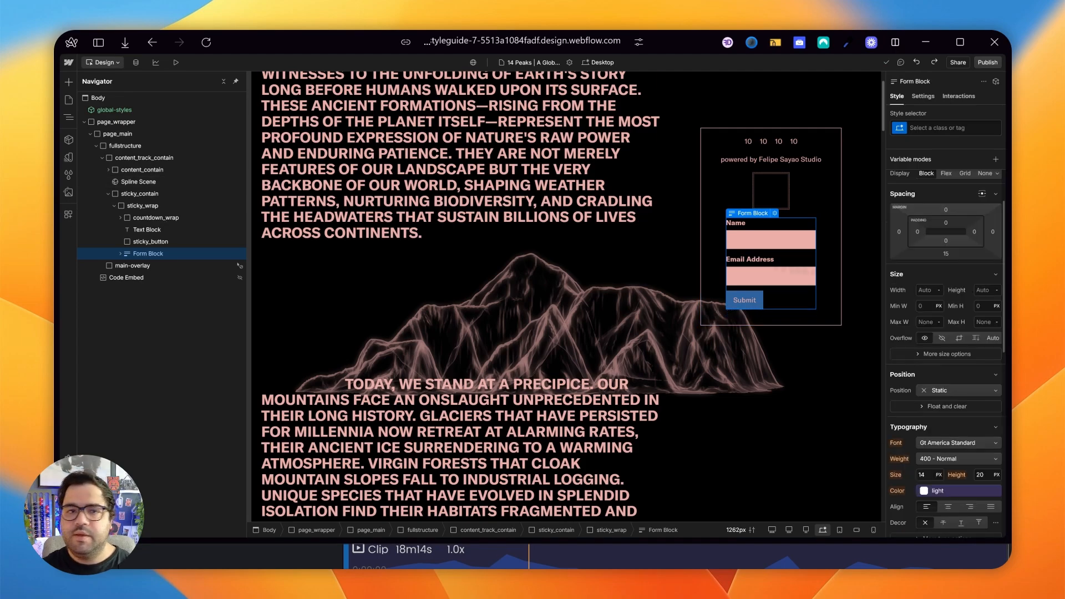
click(121, 253)
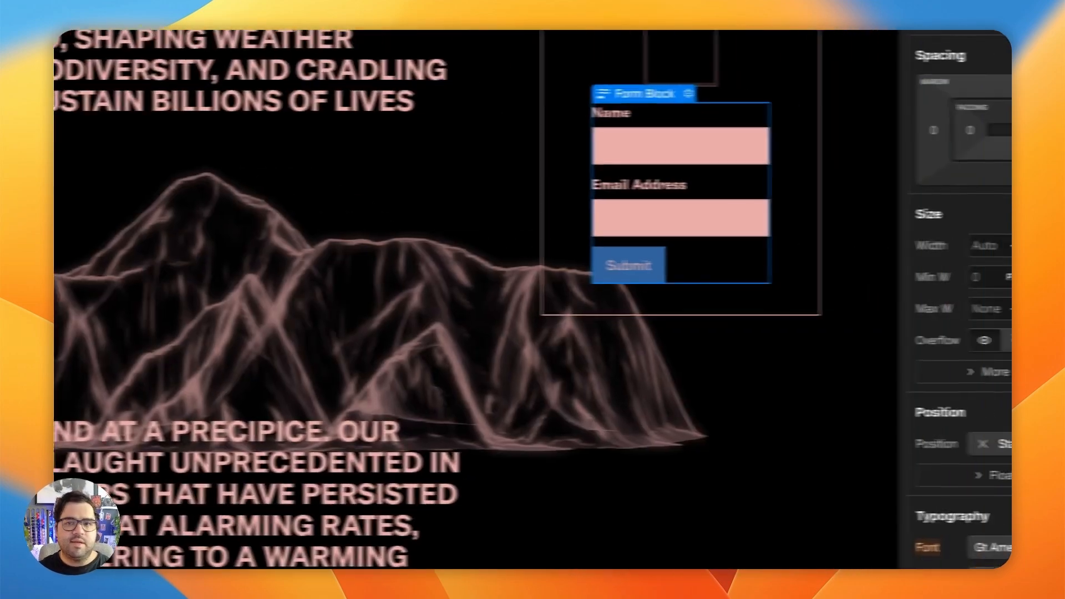
click(142, 266)
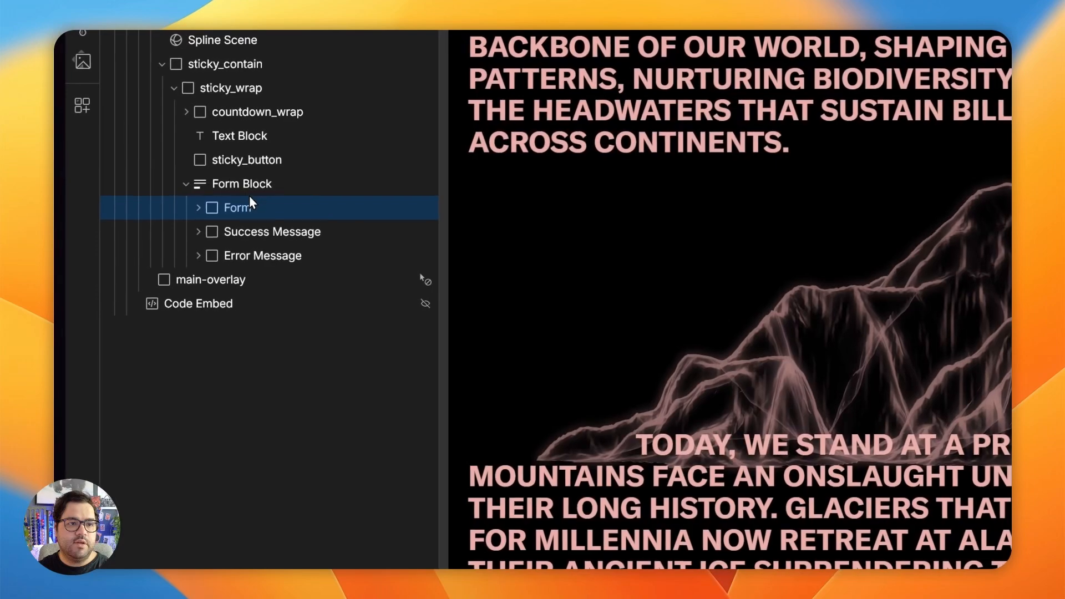
click(247, 189)
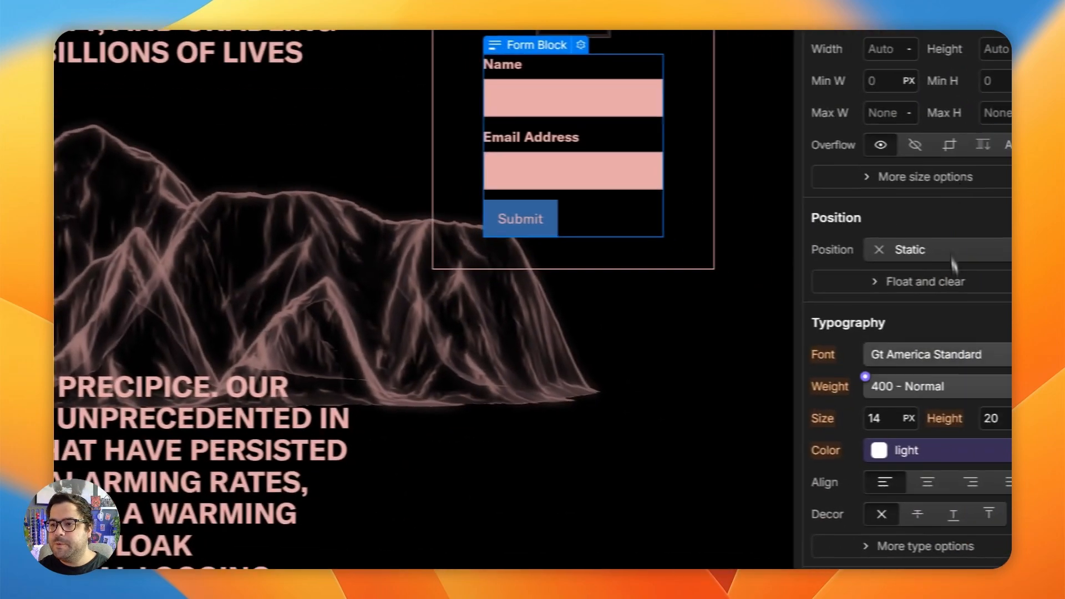
scroll(963, 213, up, 5)
click(847, 306)
text(100)
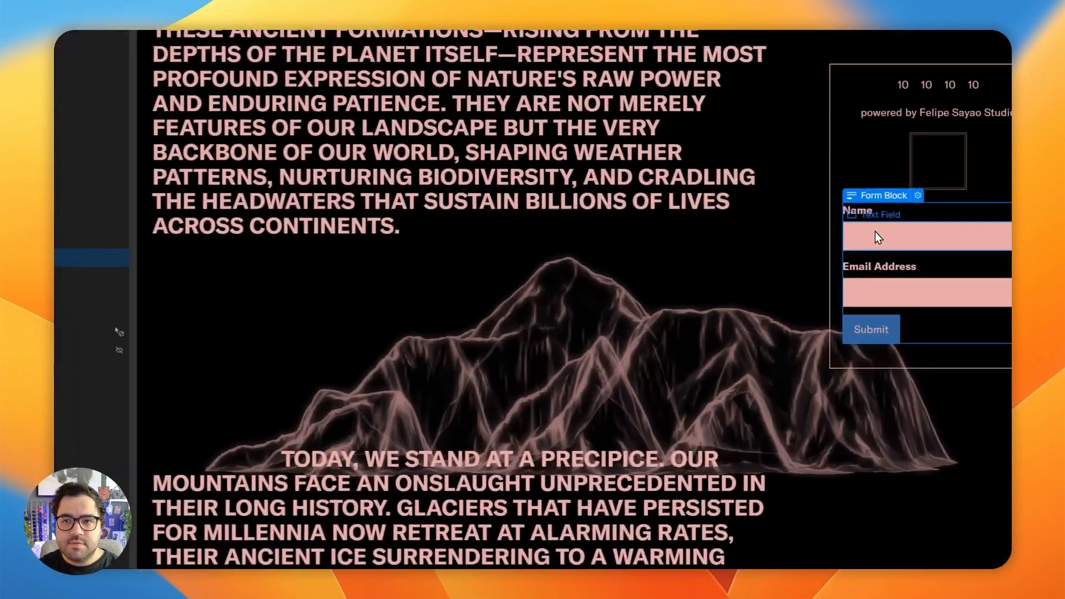
Step: Delete the Name label and its text field from the form, and select the Form Block
click(879, 237)
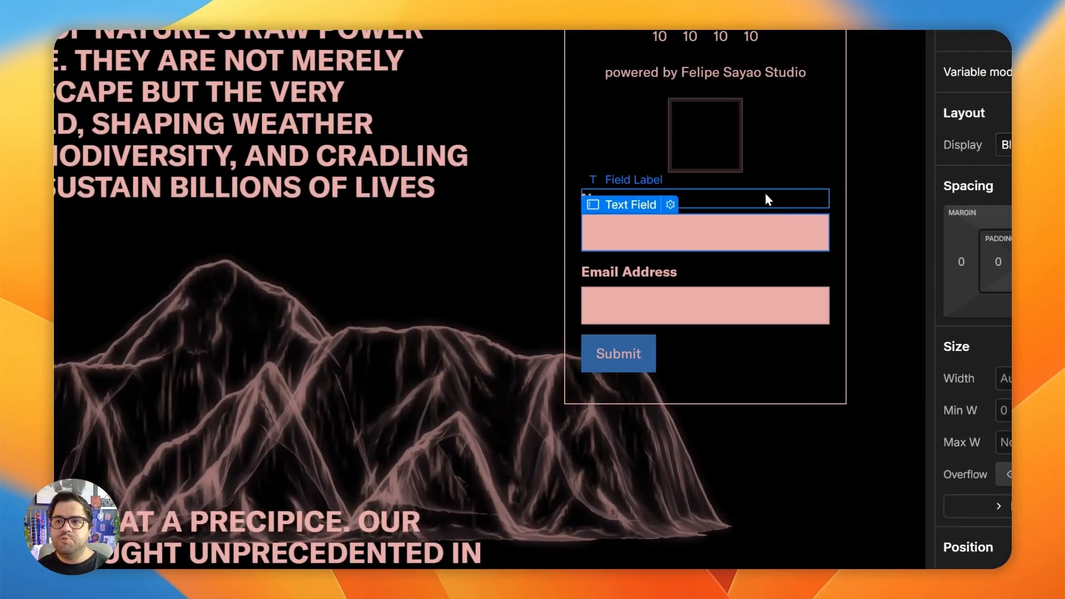
click(825, 196)
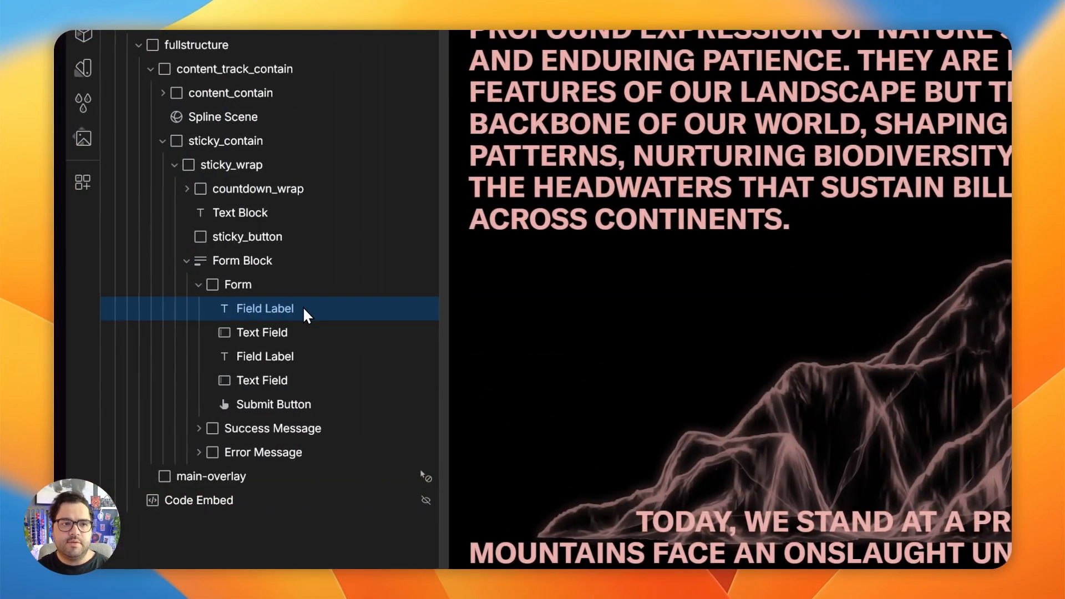
key(Delete)
key(Delete)
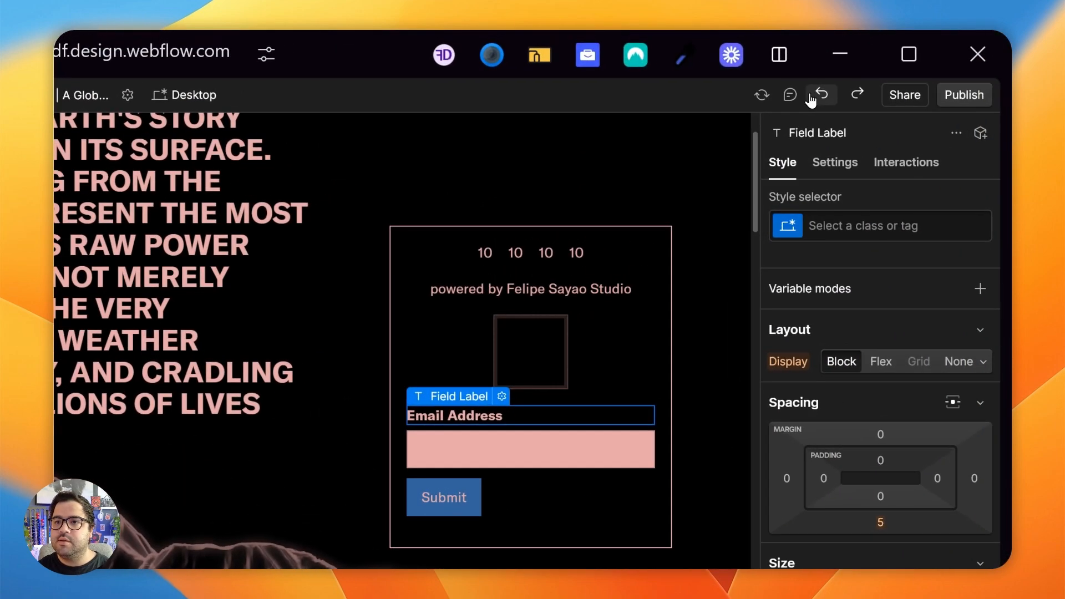
click(825, 97)
click(855, 33)
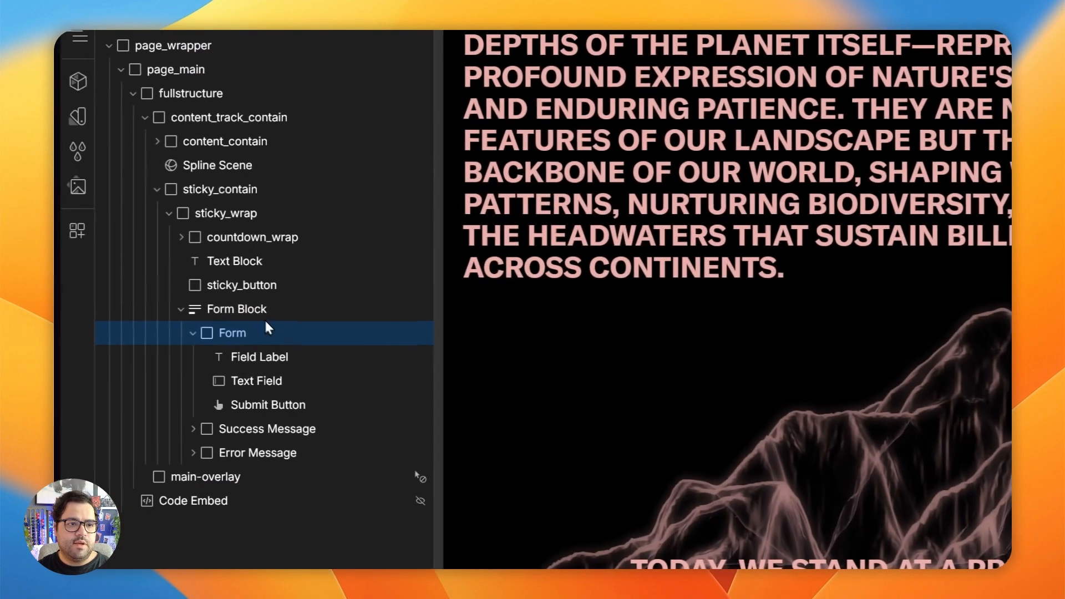
click(264, 312)
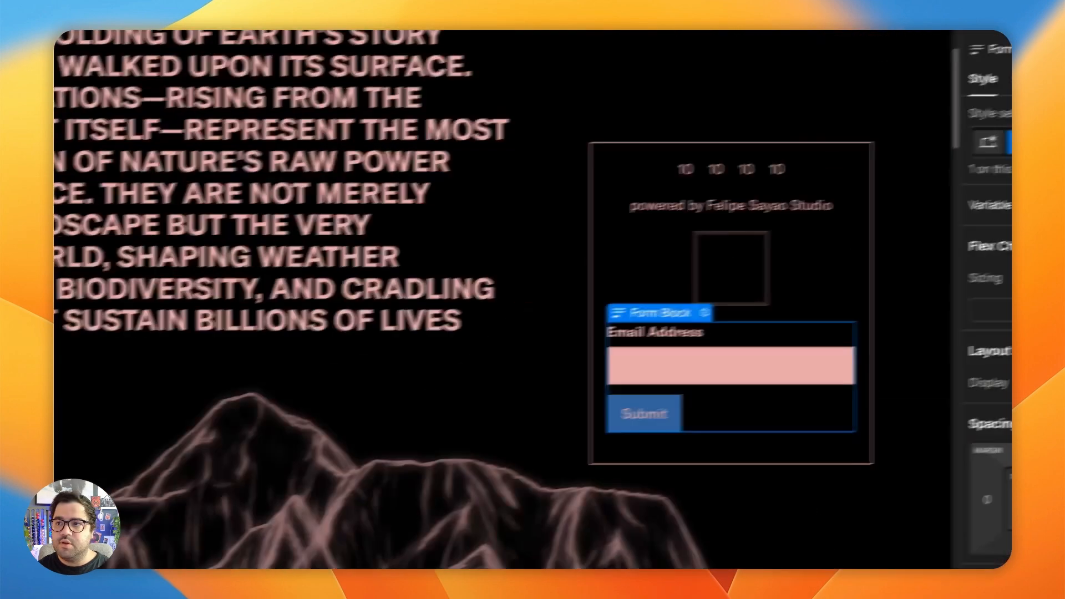
Step: Center-align the text of the Form Block
scroll(981, 375, down, 3)
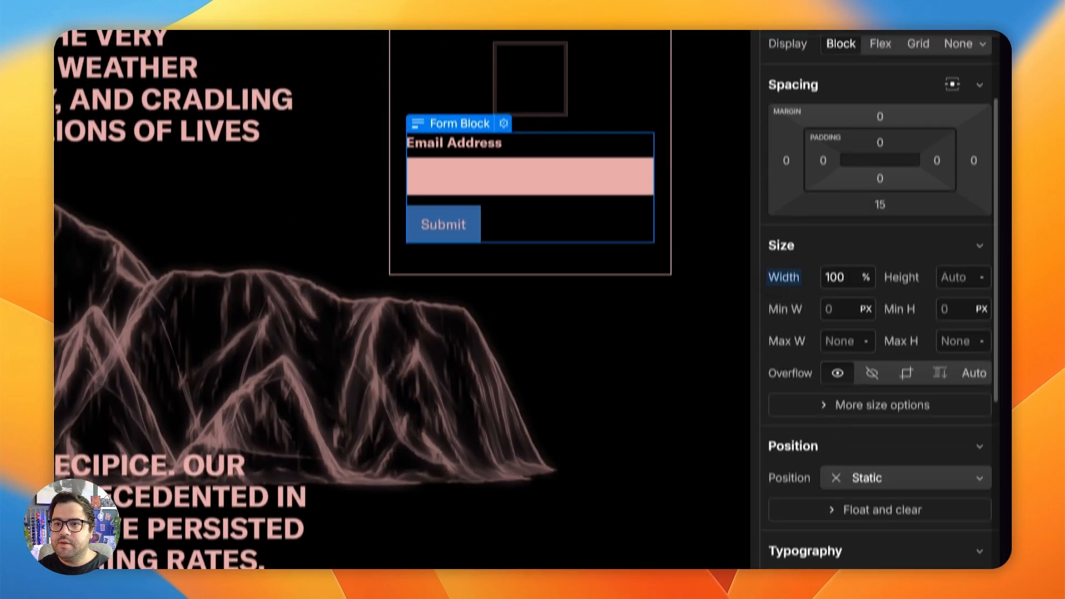
scroll(854, 289, down, 5)
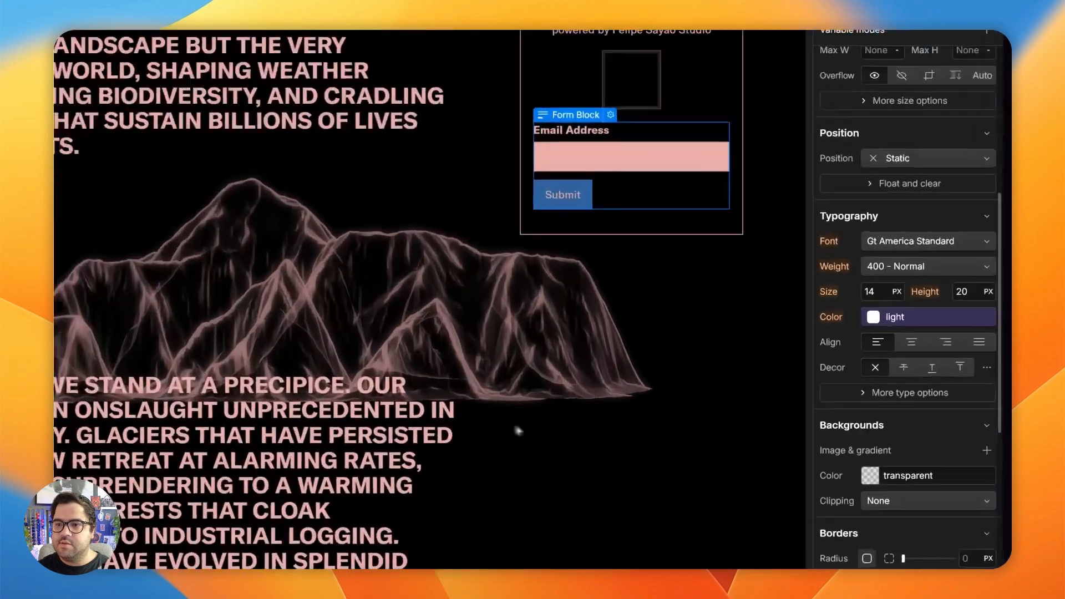
click(911, 342)
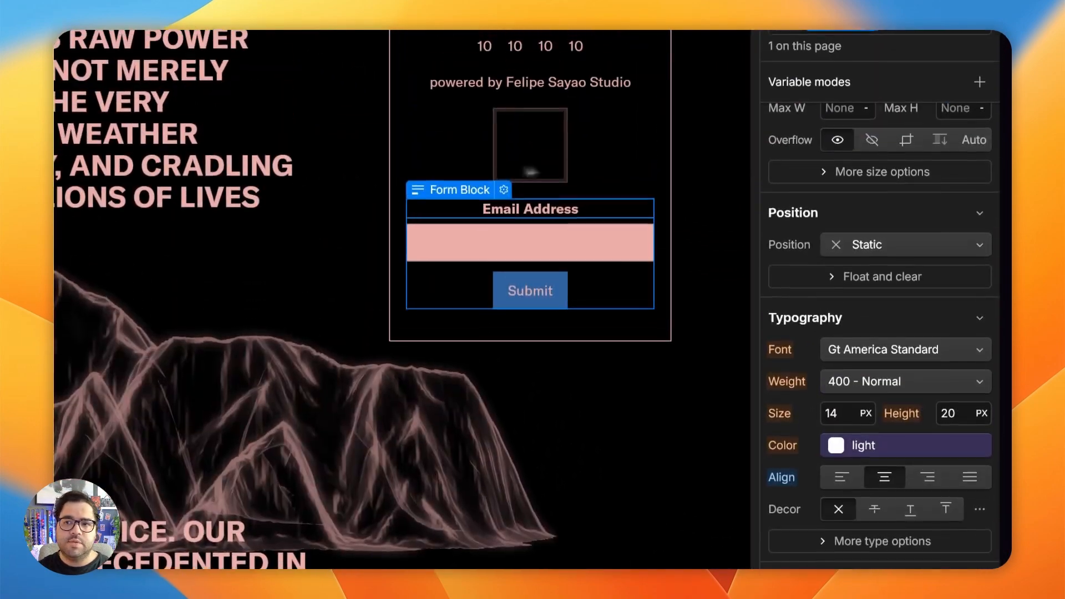
Step: Check the form on the live 14 Peaks page and change the form's Email Address label text to "email"
mouse_move(56, 216)
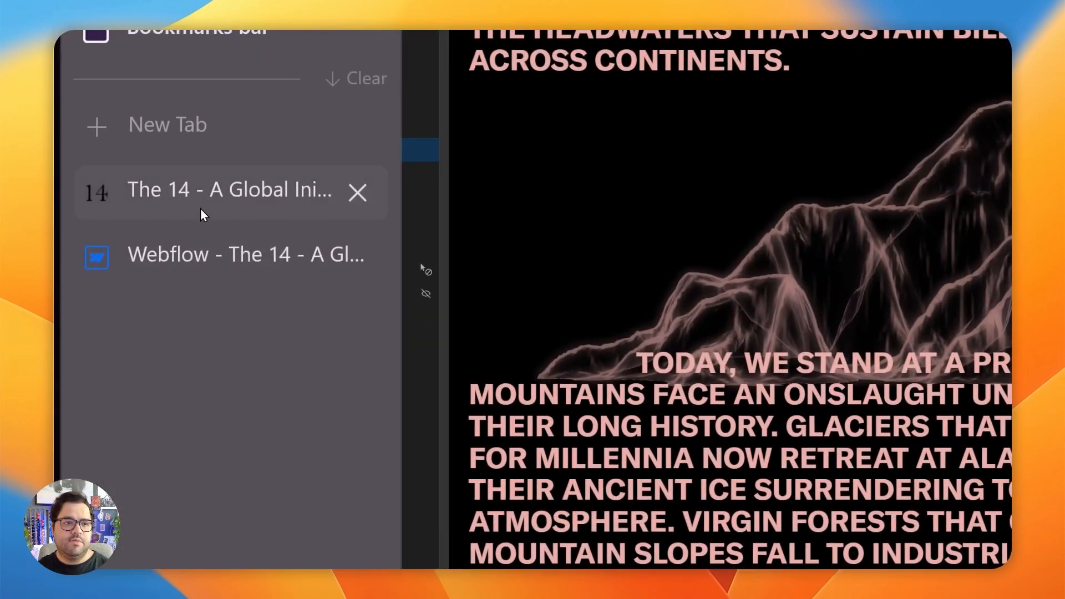
click(200, 209)
key(ctrl+Tab)
click(666, 185)
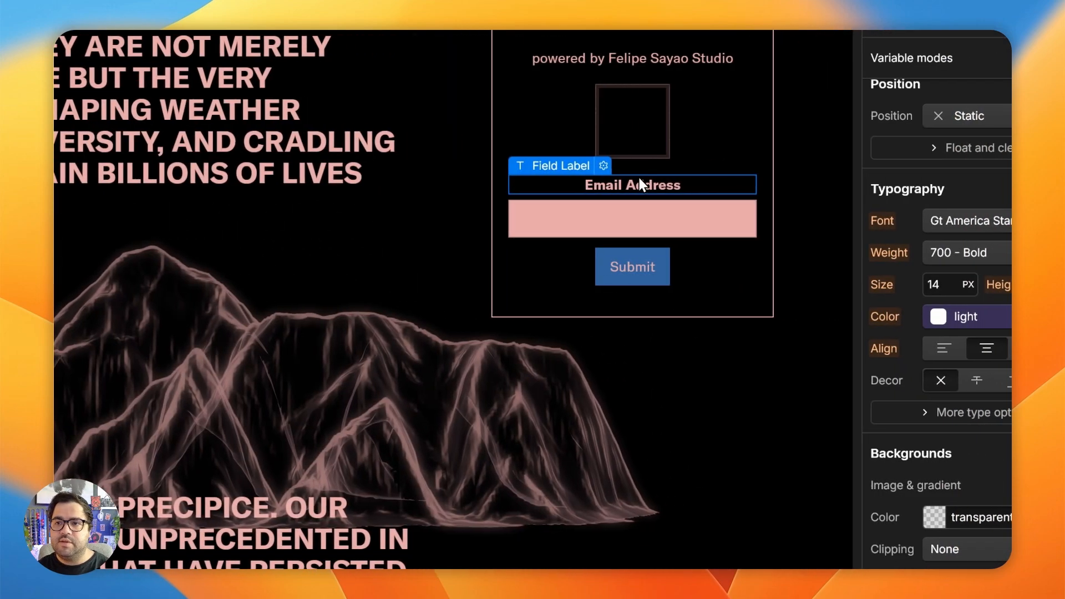
text(email)
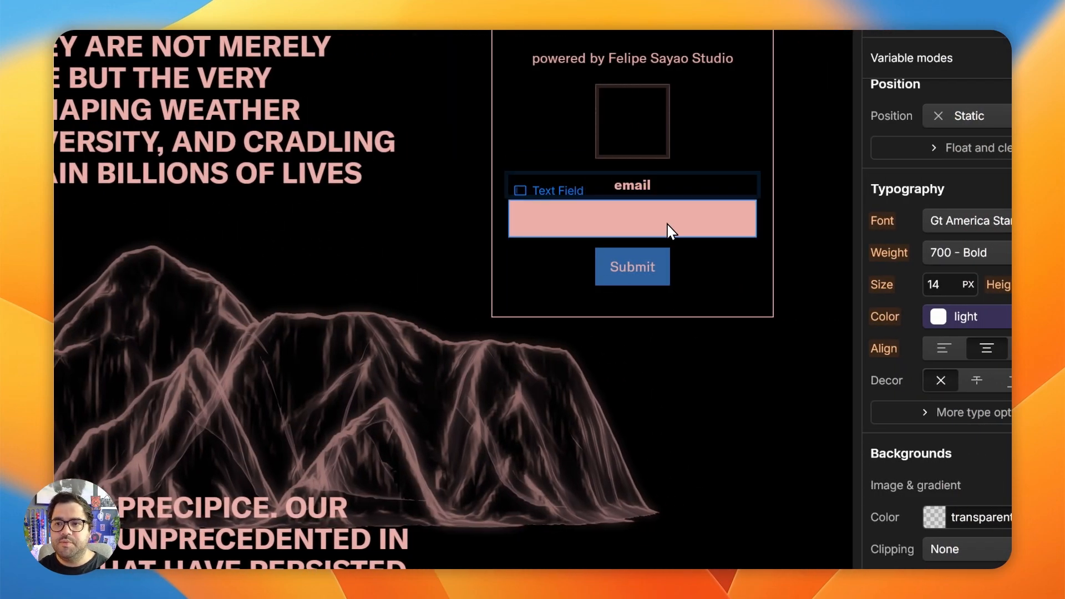
Step: Give the email text field the class form-field
click(607, 226)
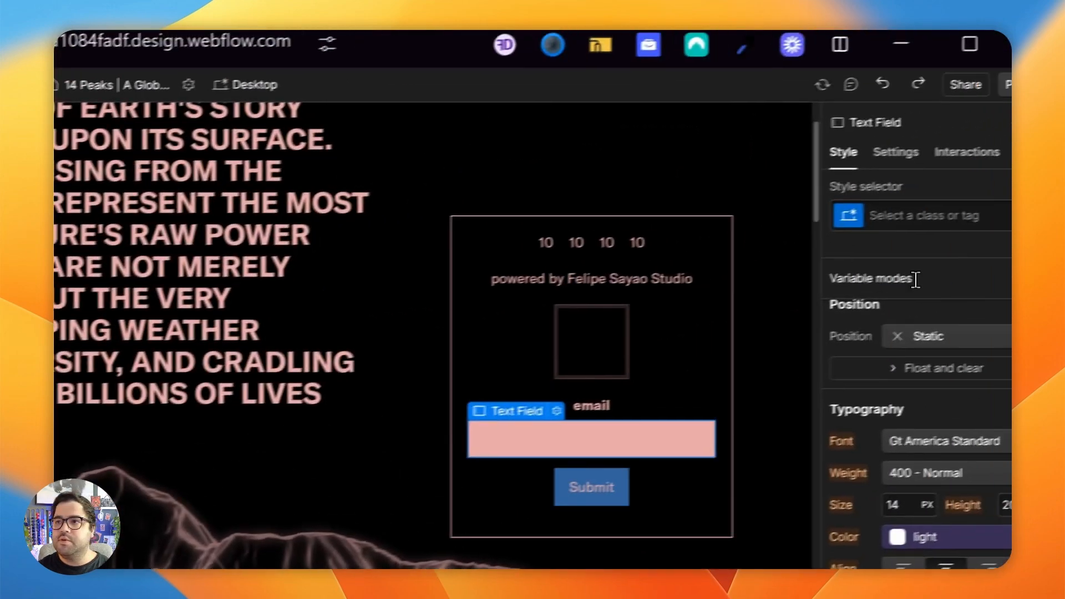
click(906, 223)
text(form-)
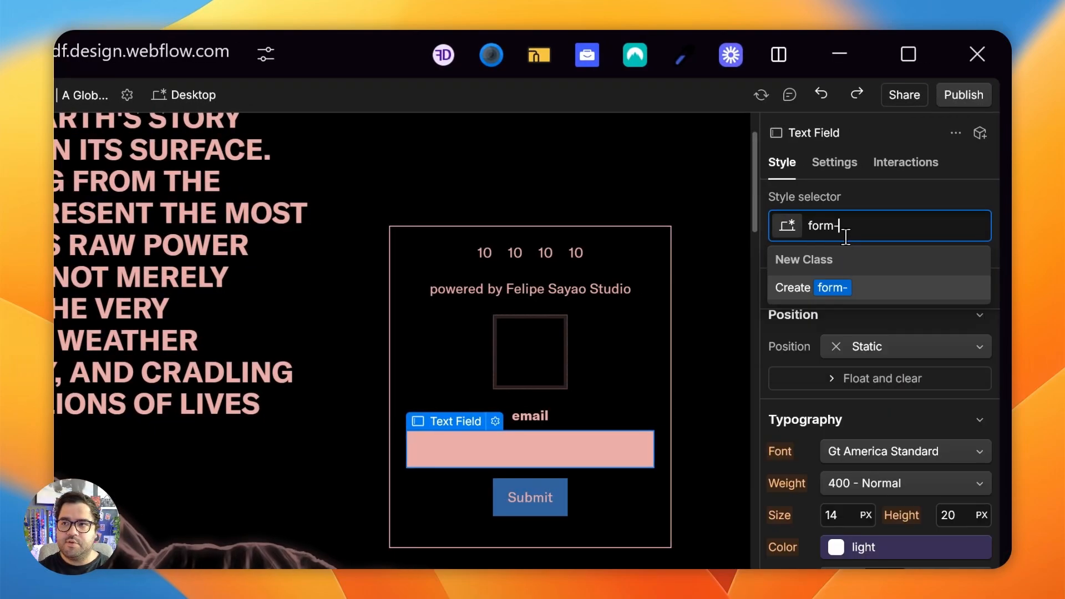
text(field)
key(Return)
Step: Set form-field's background color to transparent
scroll(933, 281, down, 10)
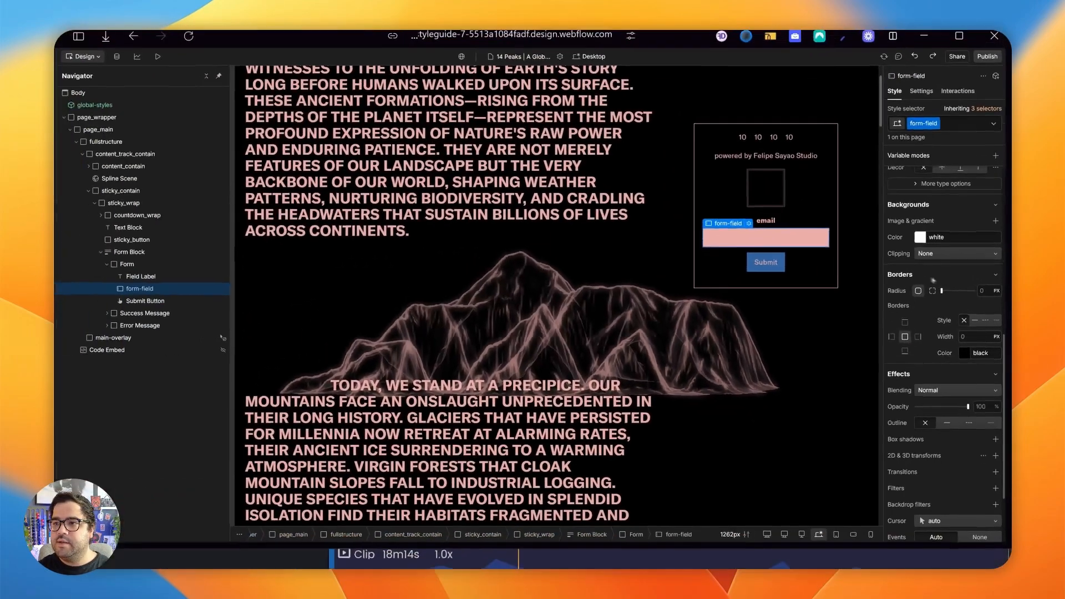
click(950, 235)
text(transparent)
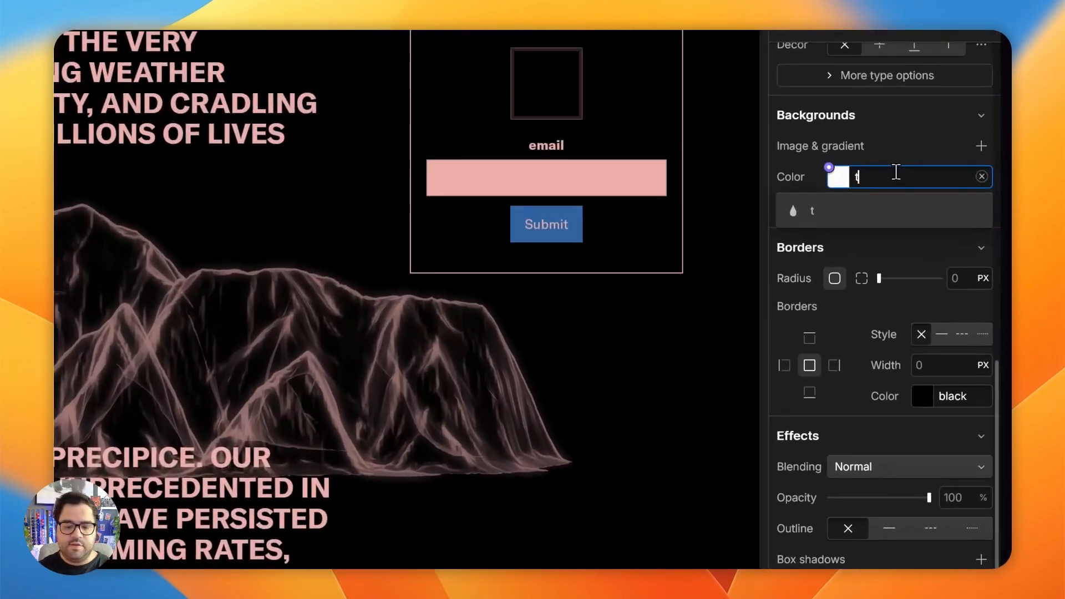
key(Return)
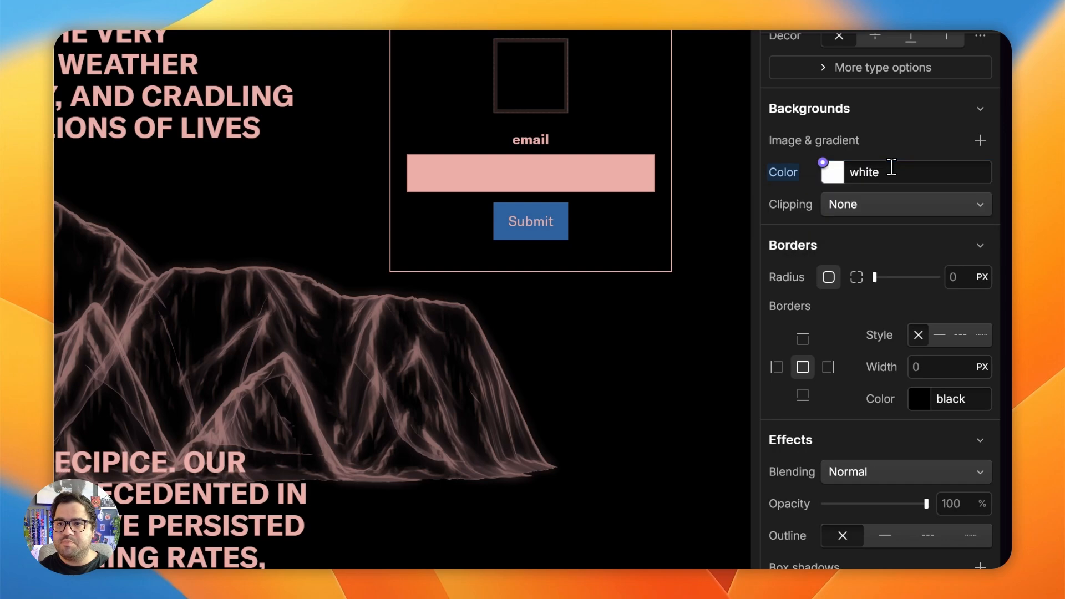
Step: Add a solid 1 px border to form-field using the White color variable
scroll(827, 363, down, 4)
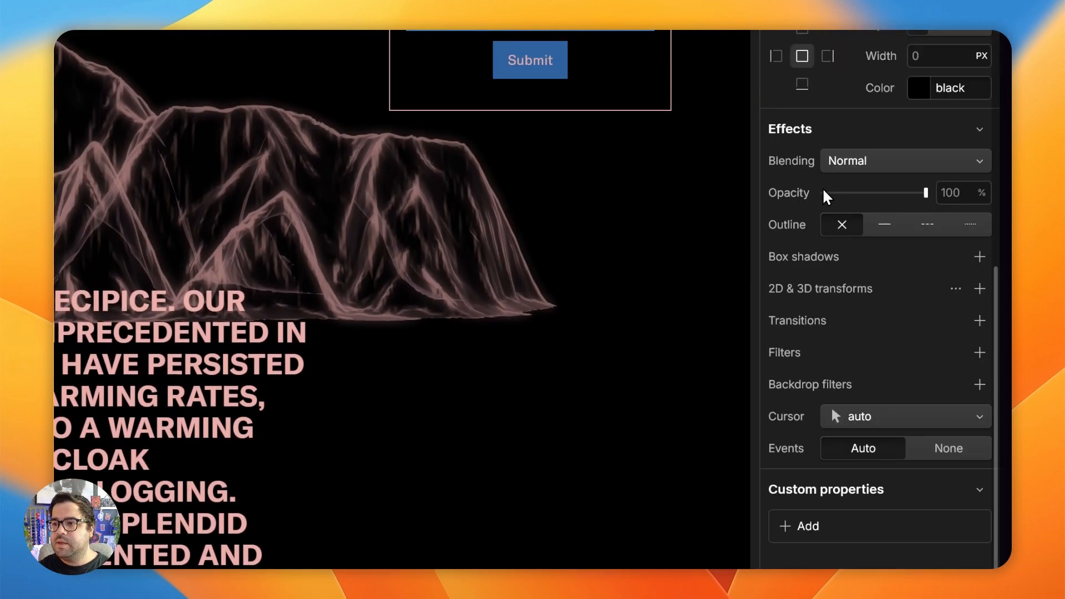
click(939, 165)
click(916, 229)
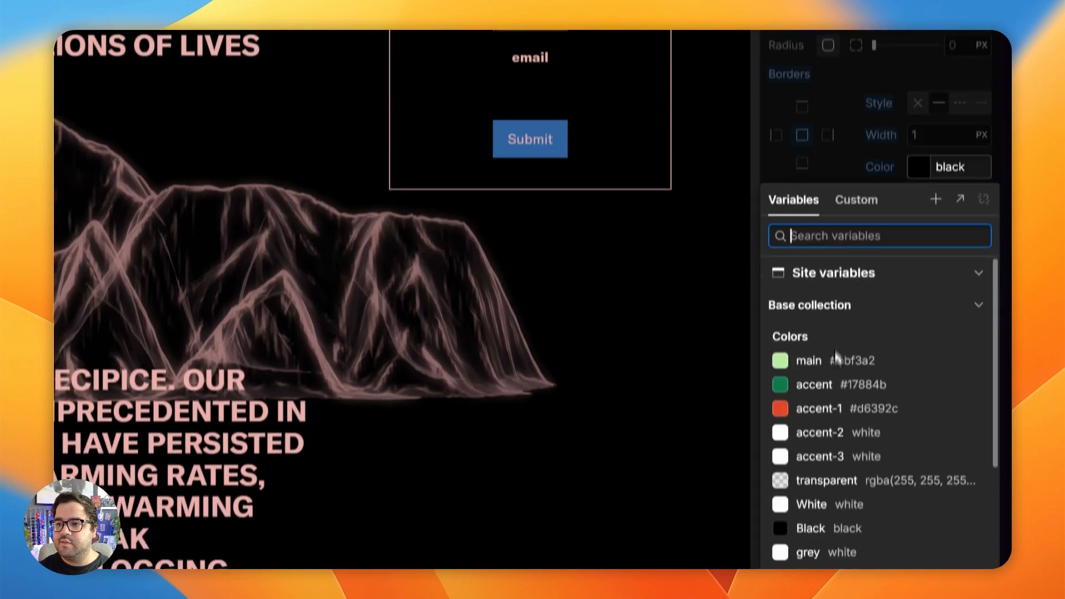
click(839, 422)
click(839, 437)
scroll(766, 114, up, 5)
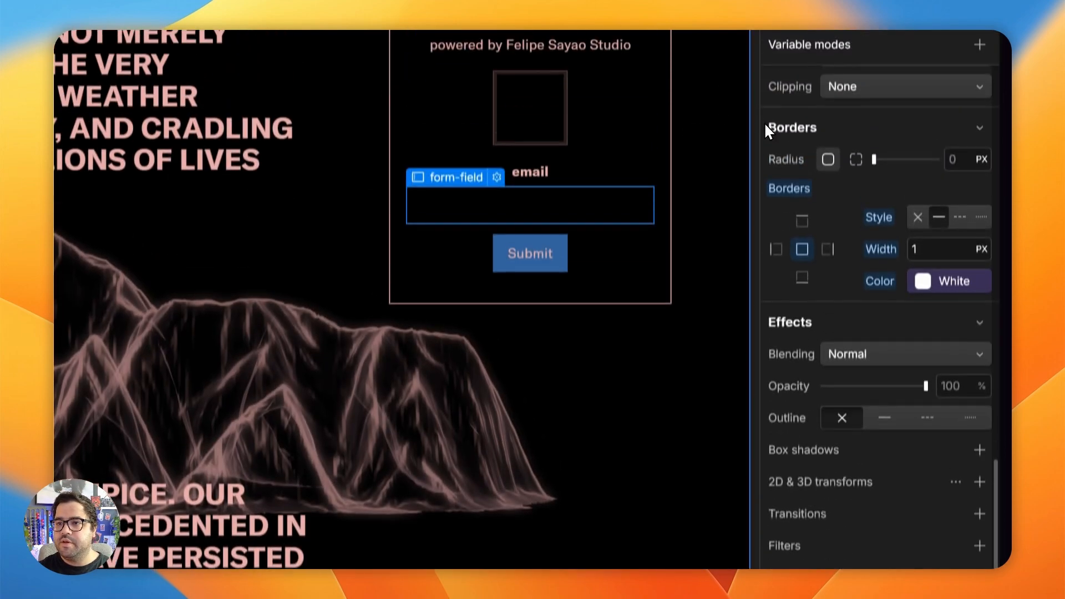
Step: Give the email label the class sticky-form-labnel and set its font weight to 400 - Normal
click(424, 254)
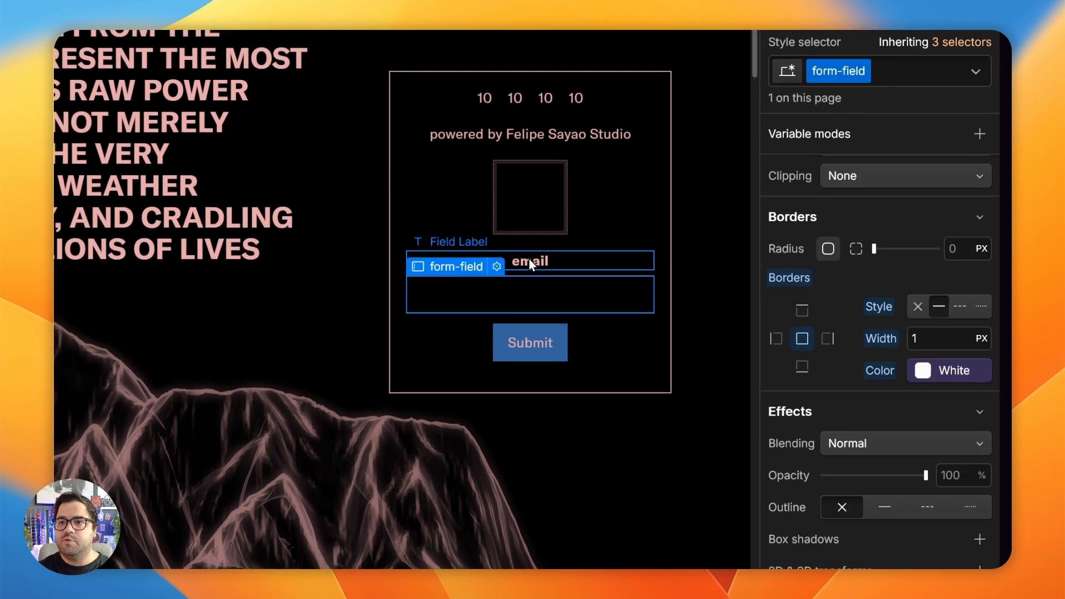
scroll(964, 353, up, 5)
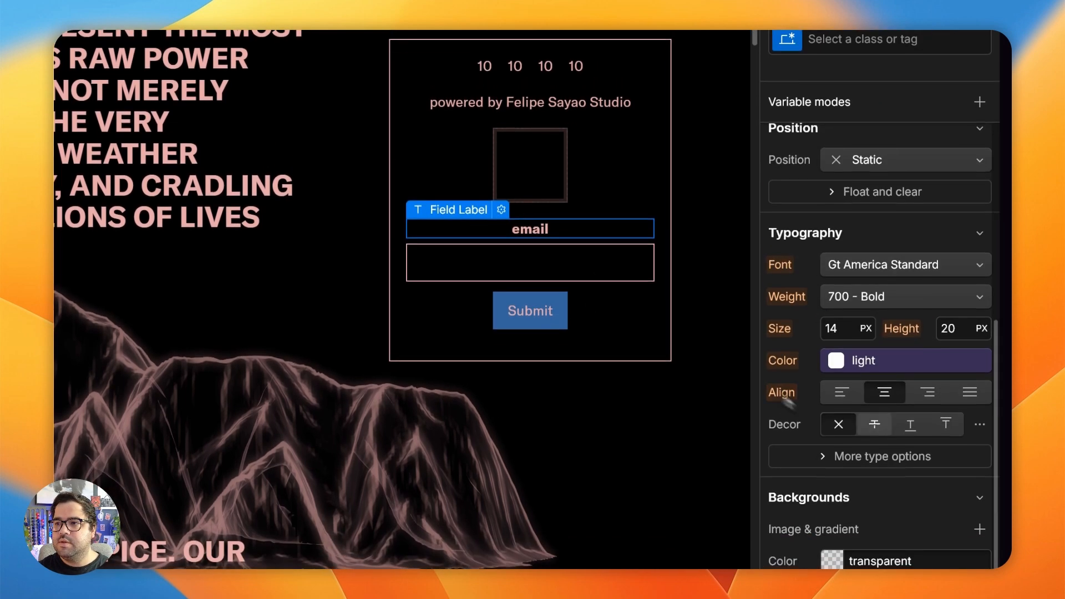
click(857, 77)
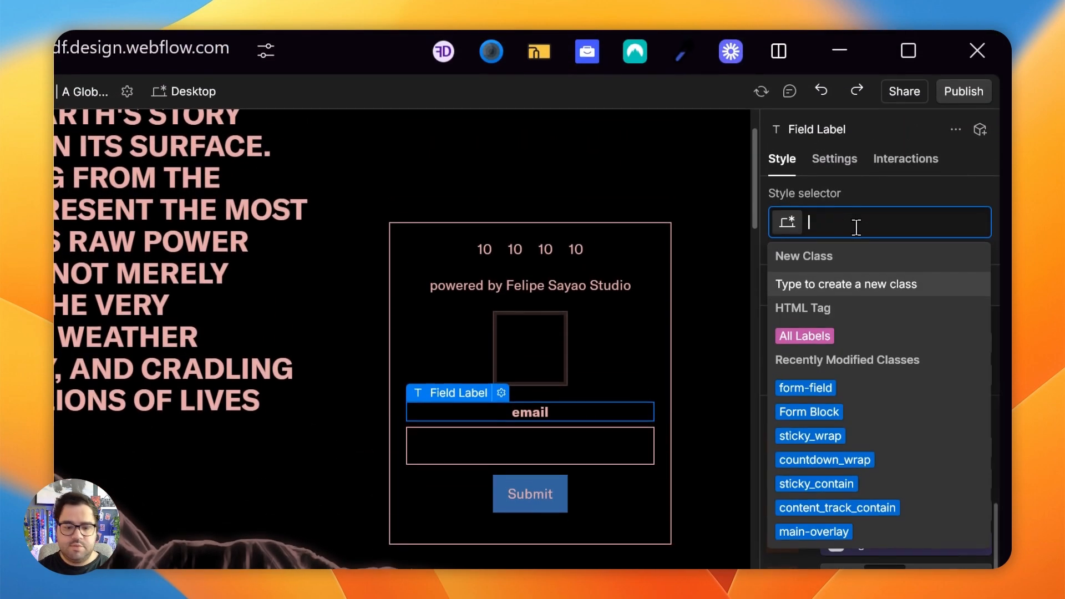
text(sticky-)
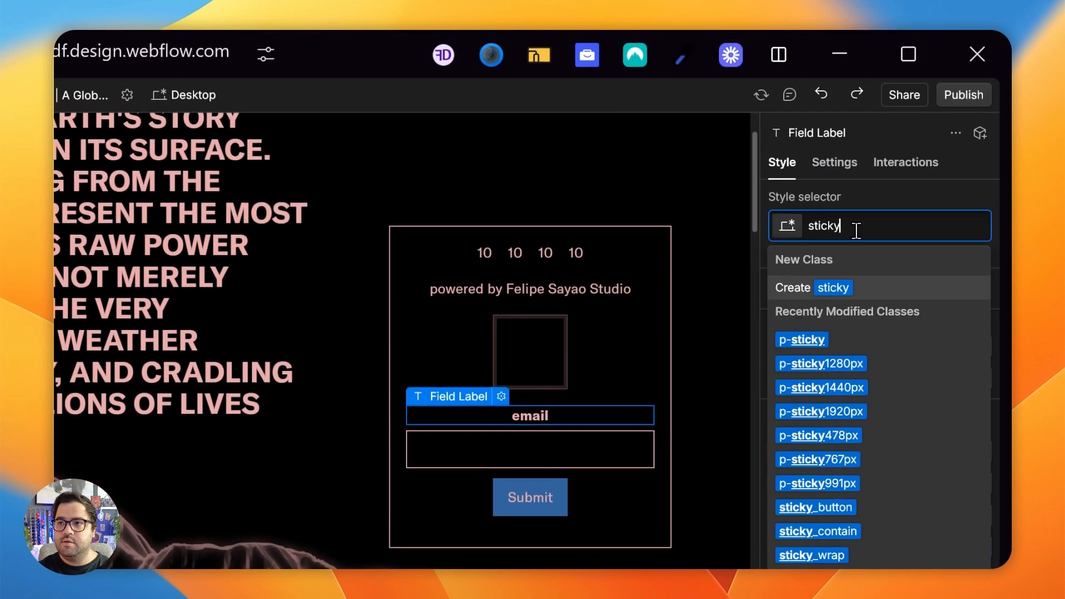
text(form-labnel)
key(Return)
key(z)
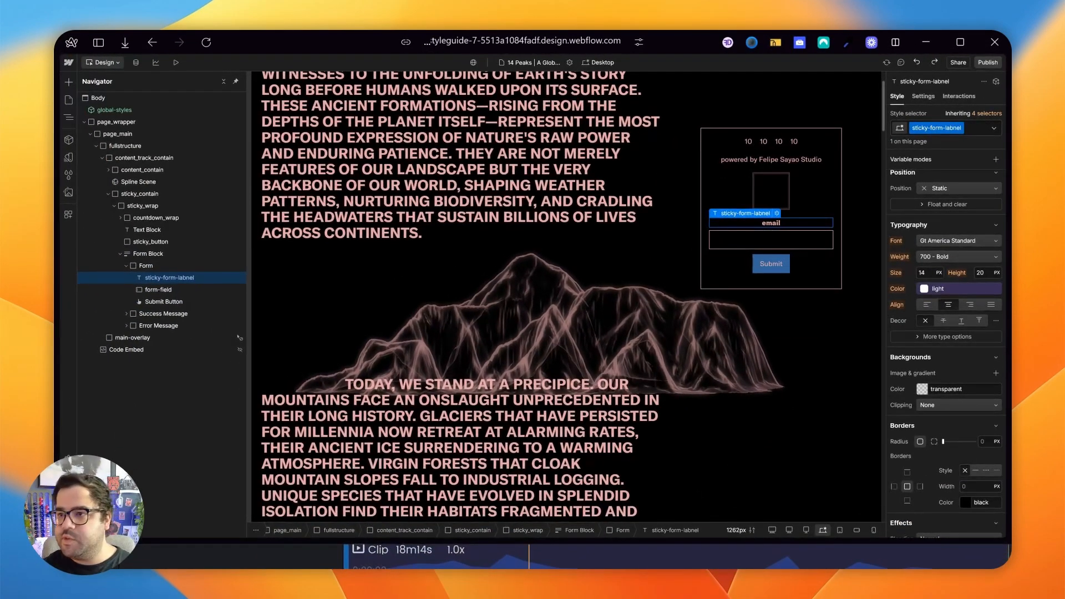
click(958, 256)
click(947, 219)
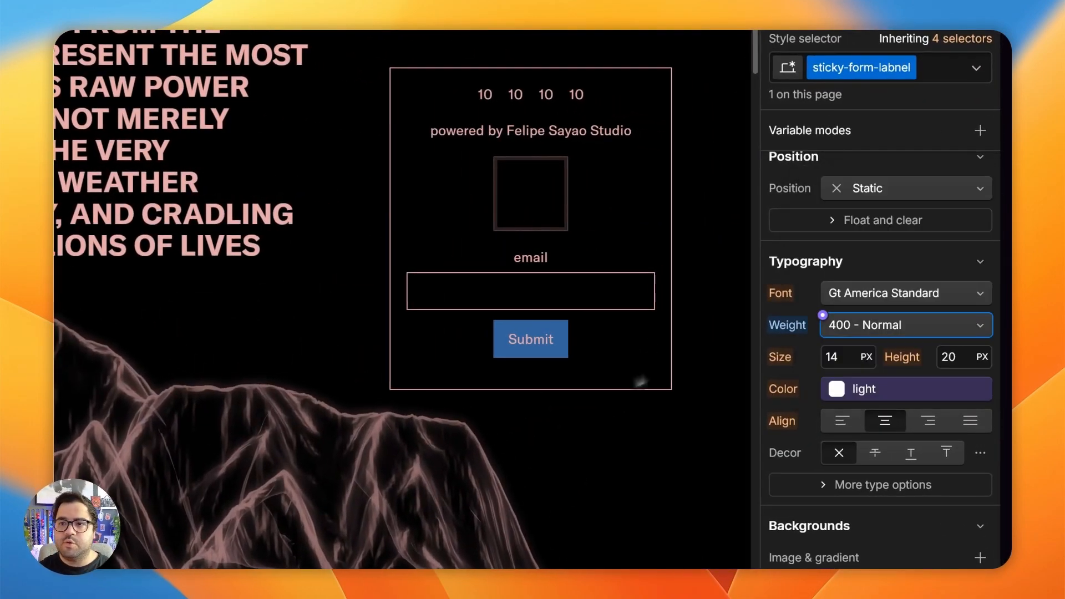
Step: Give the form's Submit button the class form-button
click(479, 350)
click(499, 335)
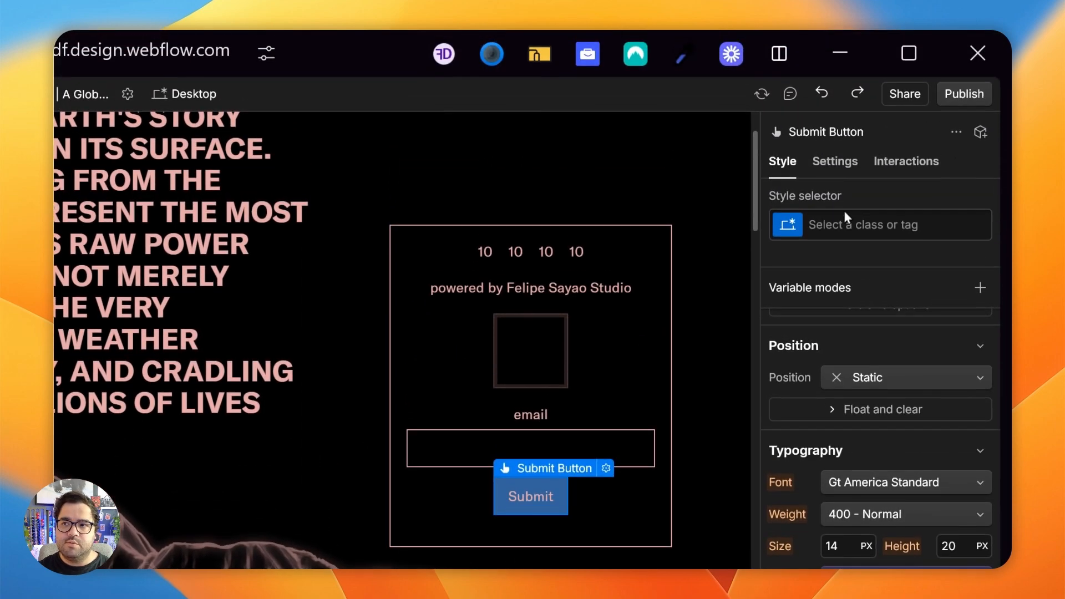
click(844, 216)
text(form-button)
key(Return)
Step: Set the width of form-button to 100%
scroll(840, 235, up, 2)
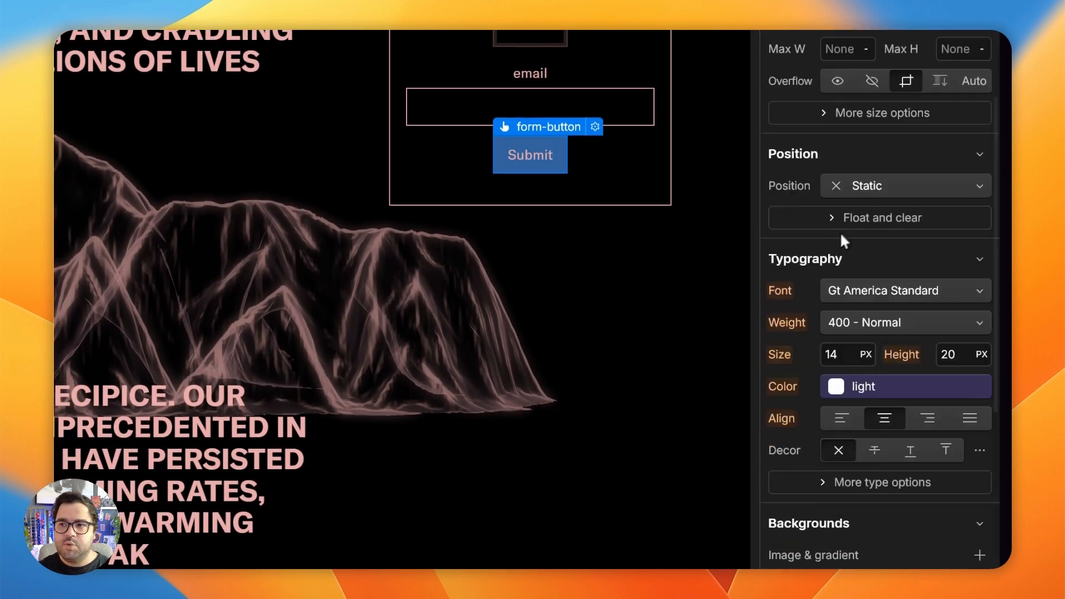
scroll(840, 242, up, 5)
click(855, 289)
text(1)
key(Return)
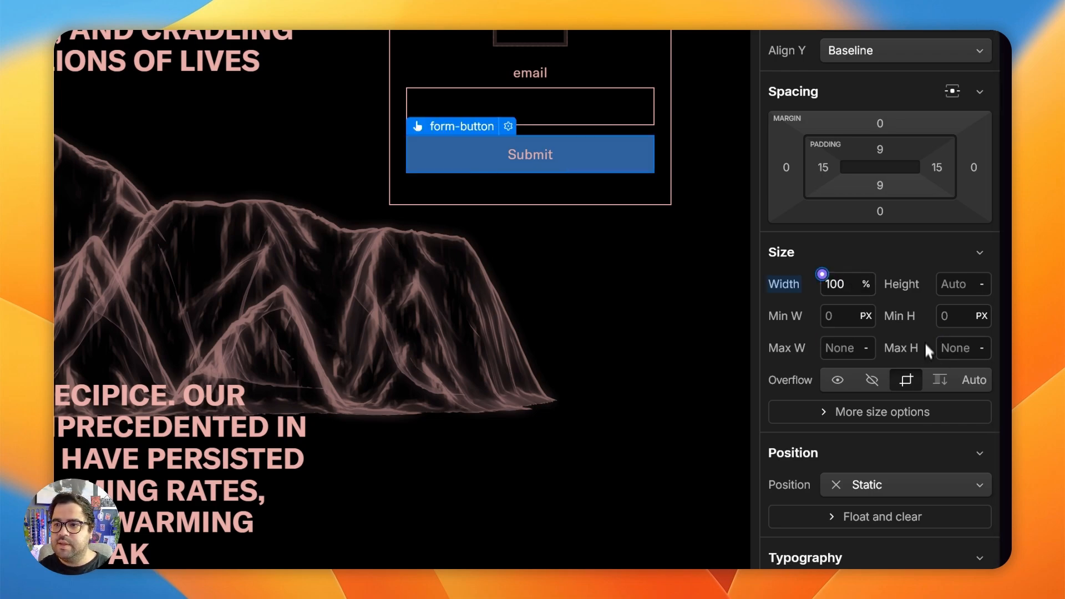
scroll(925, 342, down, 3)
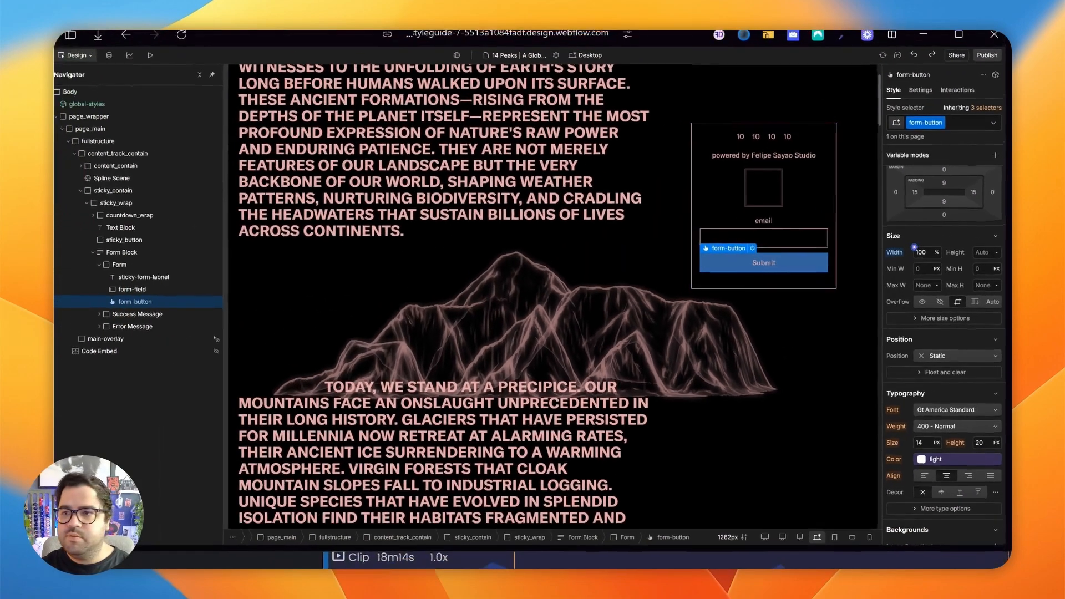
Step: Check the live page's Submit button and set form-button's background color to transparent
mouse_move(239, 337)
click(133, 297)
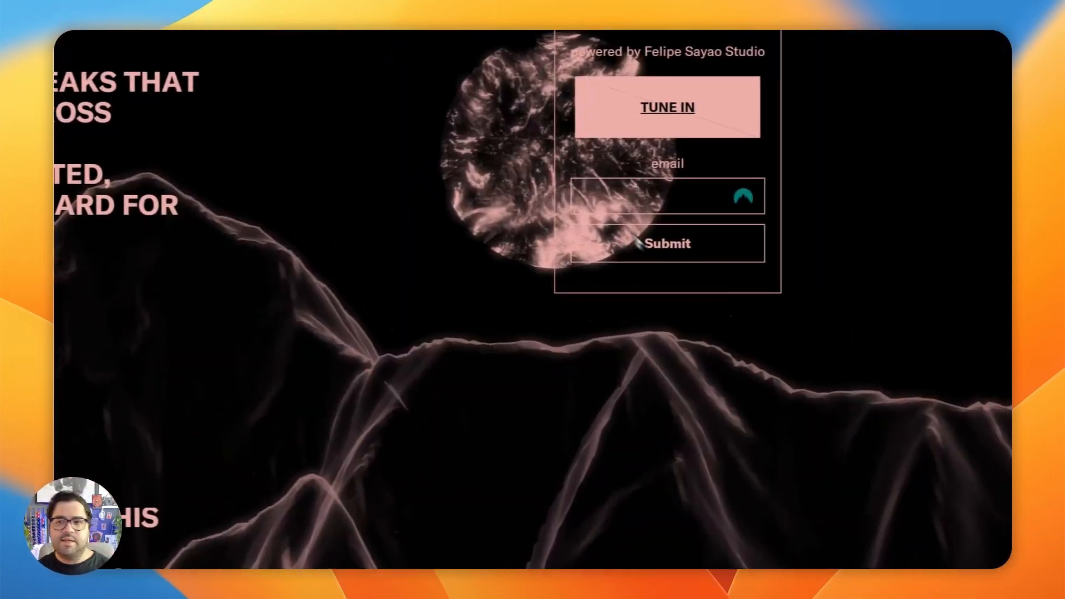
key(ctrl+Tab)
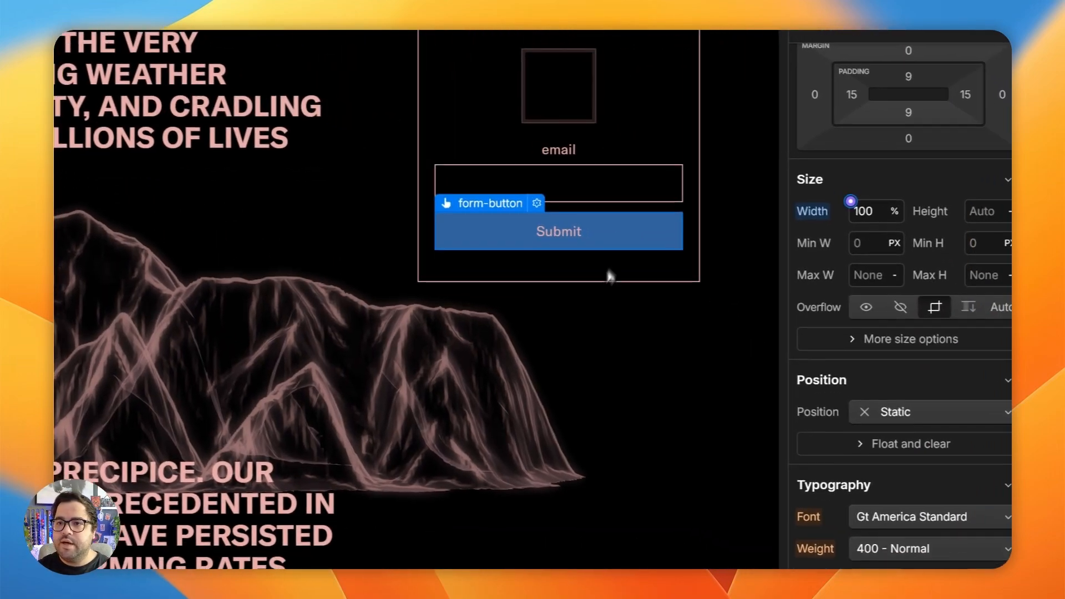
scroll(963, 299, down, 5)
scroll(962, 299, down, 3)
click(900, 368)
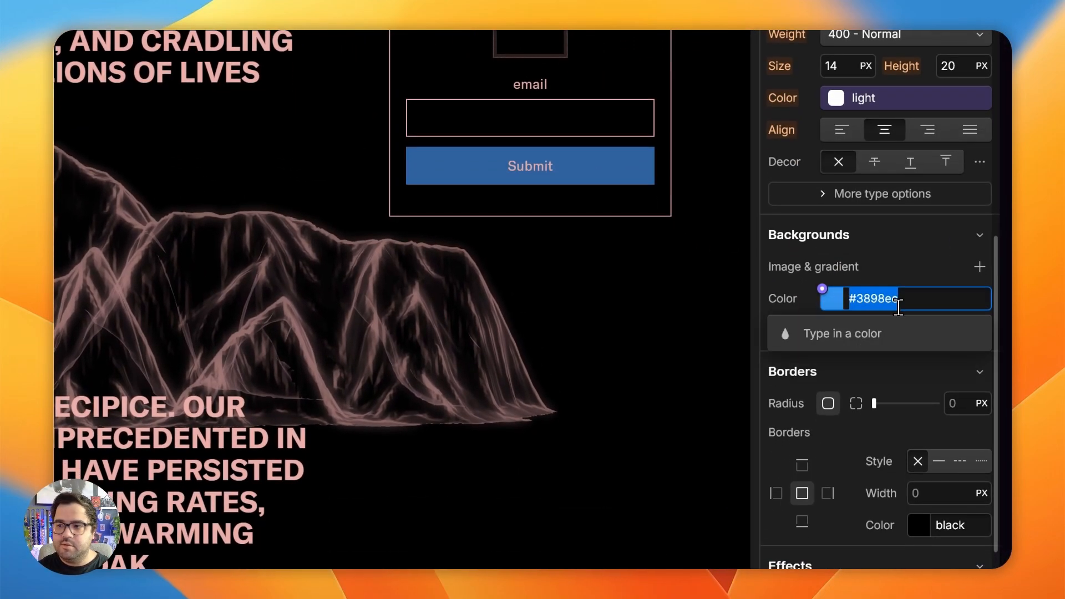
text(transpar)
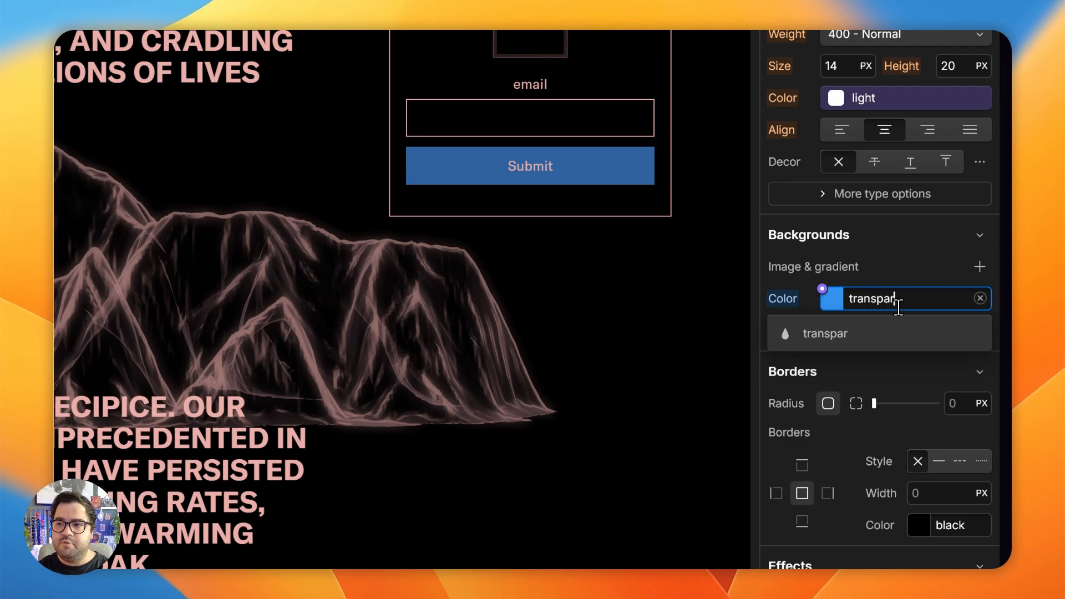
text(ent)
key(Return)
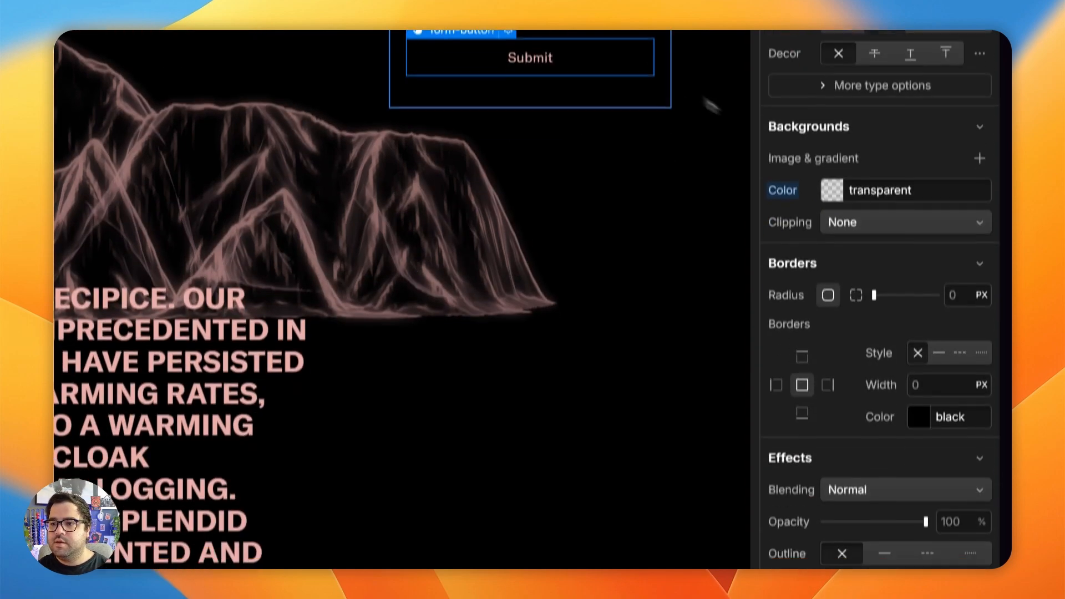
Step: Add a solid 1 px border to form-button using the rose color variable
click(939, 462)
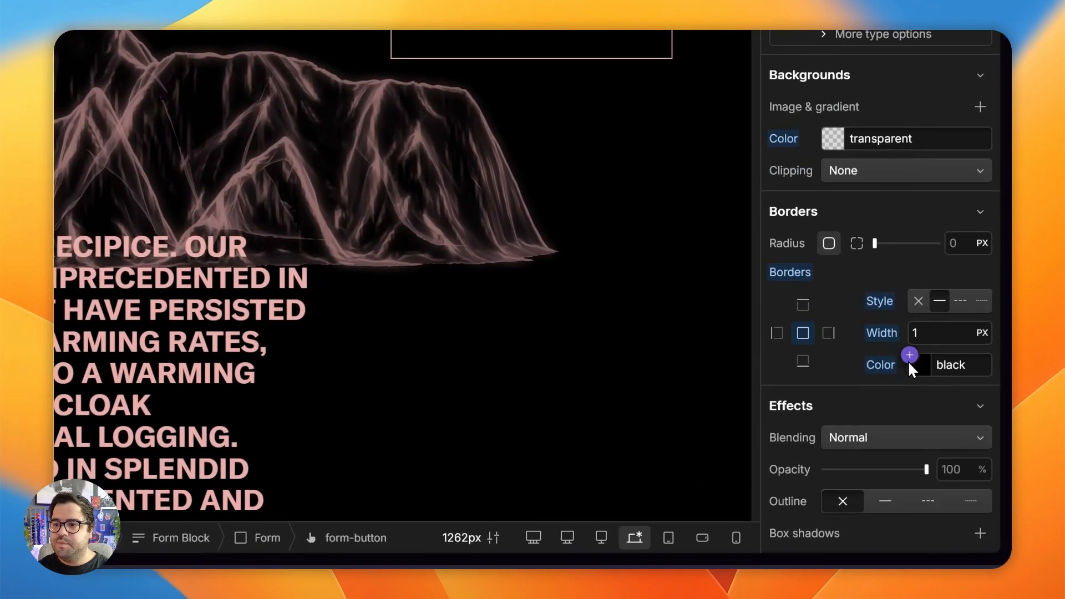
click(910, 366)
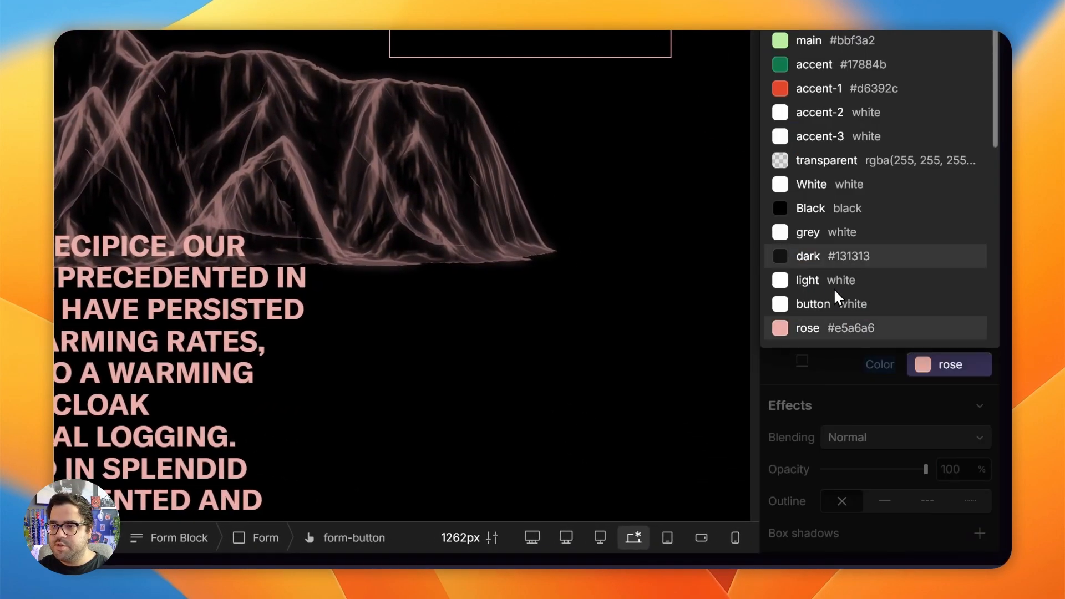
click(908, 280)
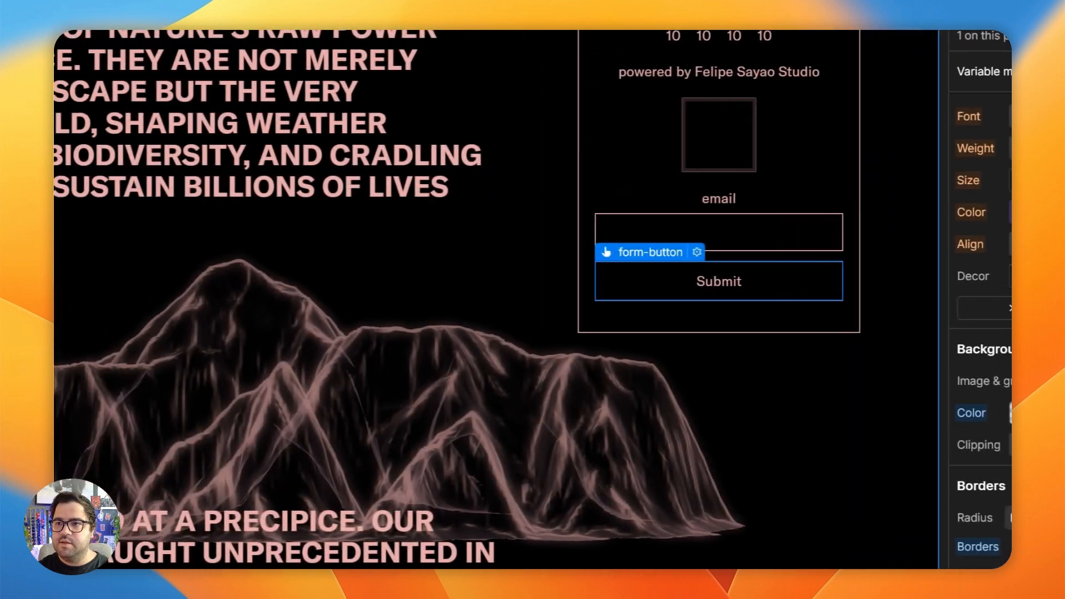
Step: Compare the rebuilt sign-up box with the one on the live 14 Peaks page
click(112, 420)
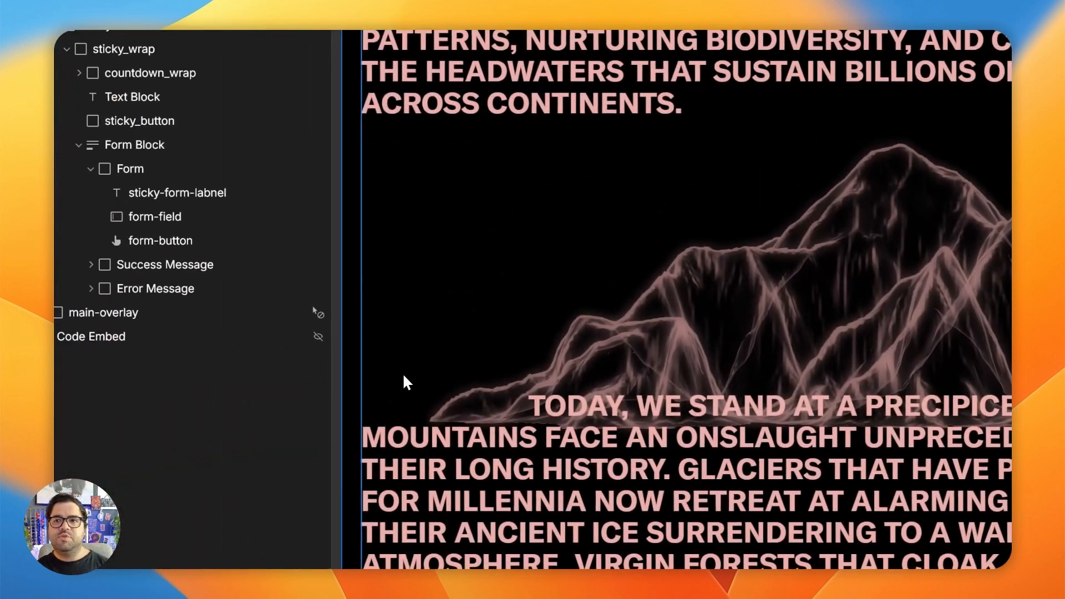
key(ctrl+Tab)
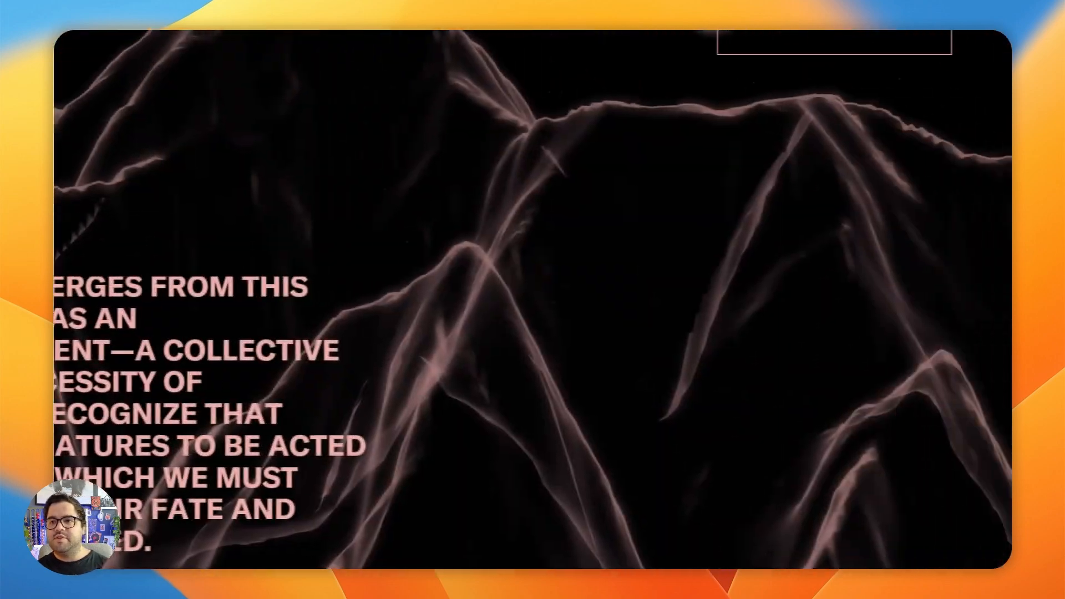
key(ctrl+shift+Tab)
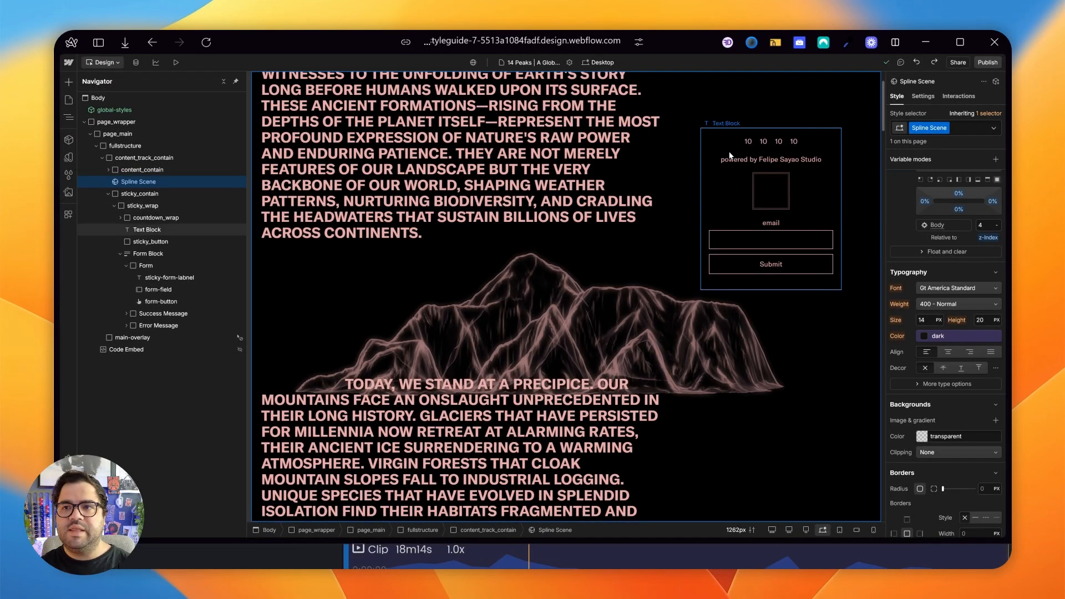
Step: Examine the sticky countdown card and its TUNE IN button on the published page, and return to the Webflow Designer
key(ctrl+Tab)
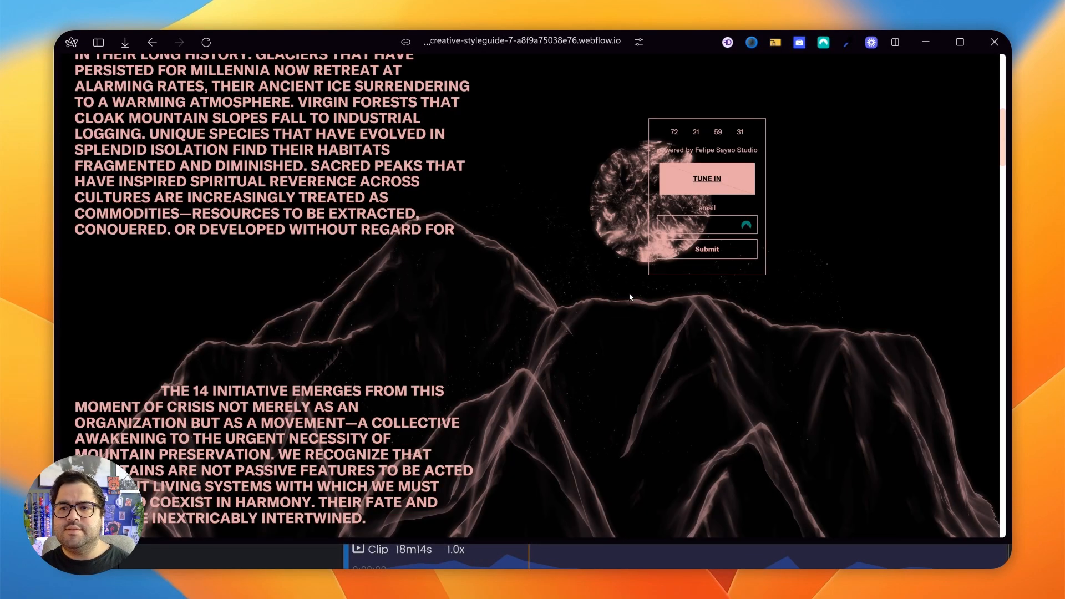
key(ctrl+Tab)
scroll(626, 308, down, 7)
scroll(622, 316, up, 8)
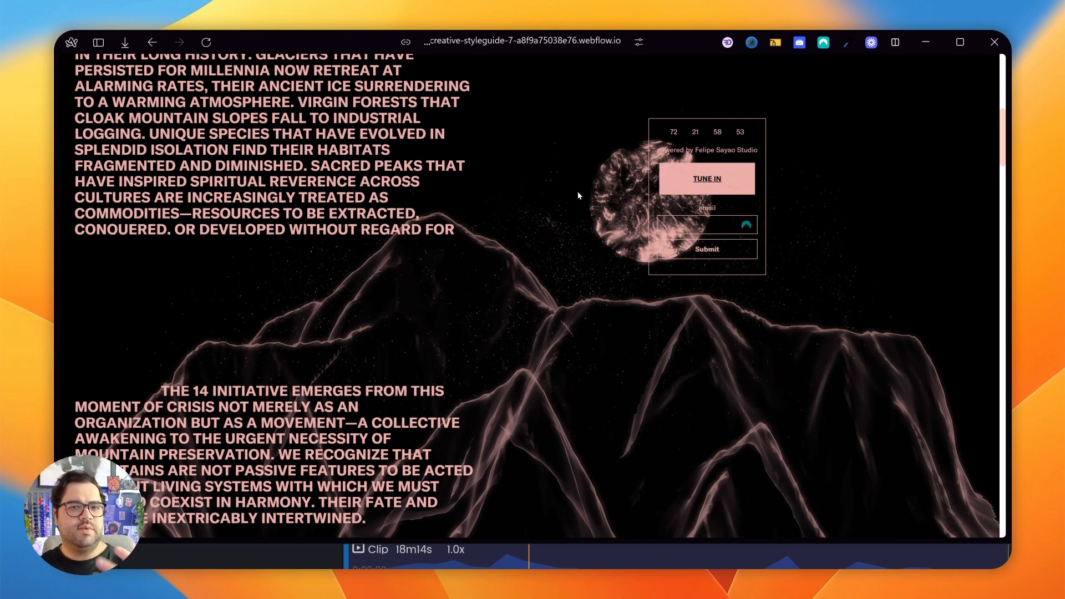
mouse_move(135, 204)
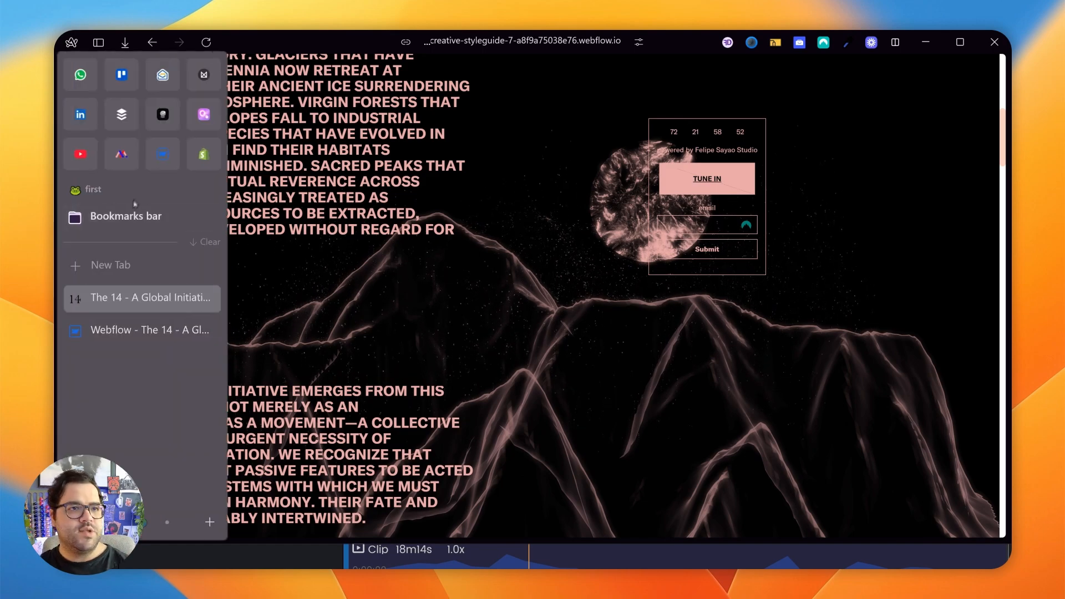
click(162, 161)
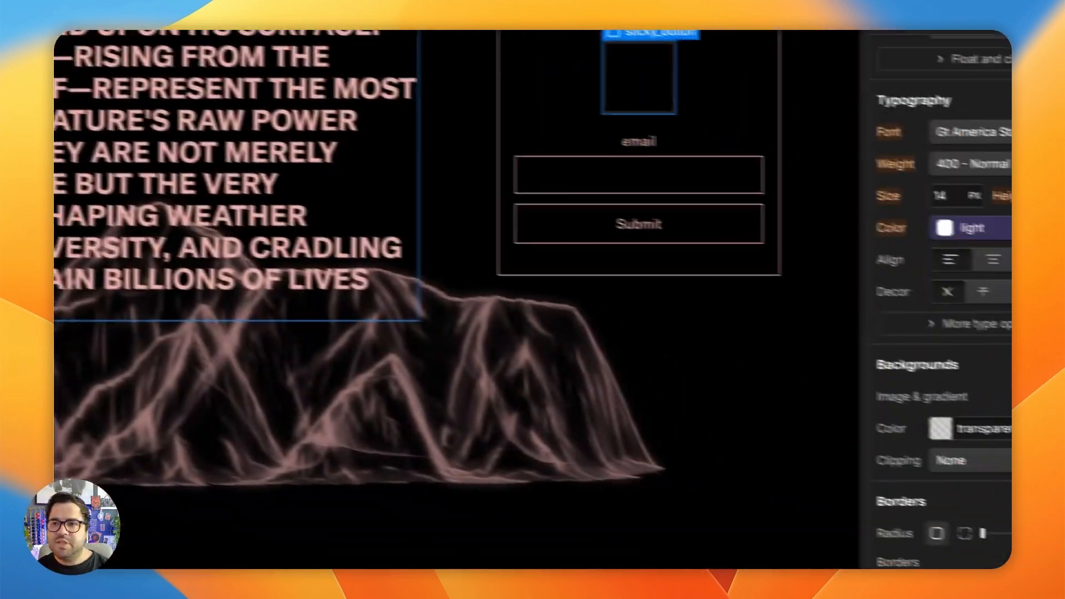
Step: Set the width of sticky_button to 100% and its minimum height to 5 rem
scroll(900, 331, up, 5)
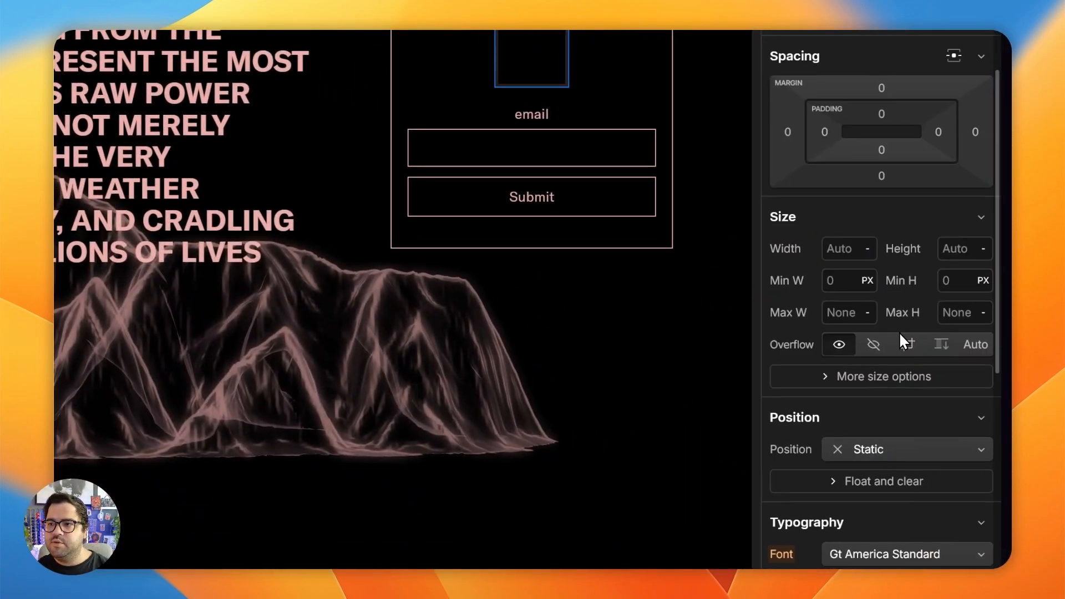
click(854, 253)
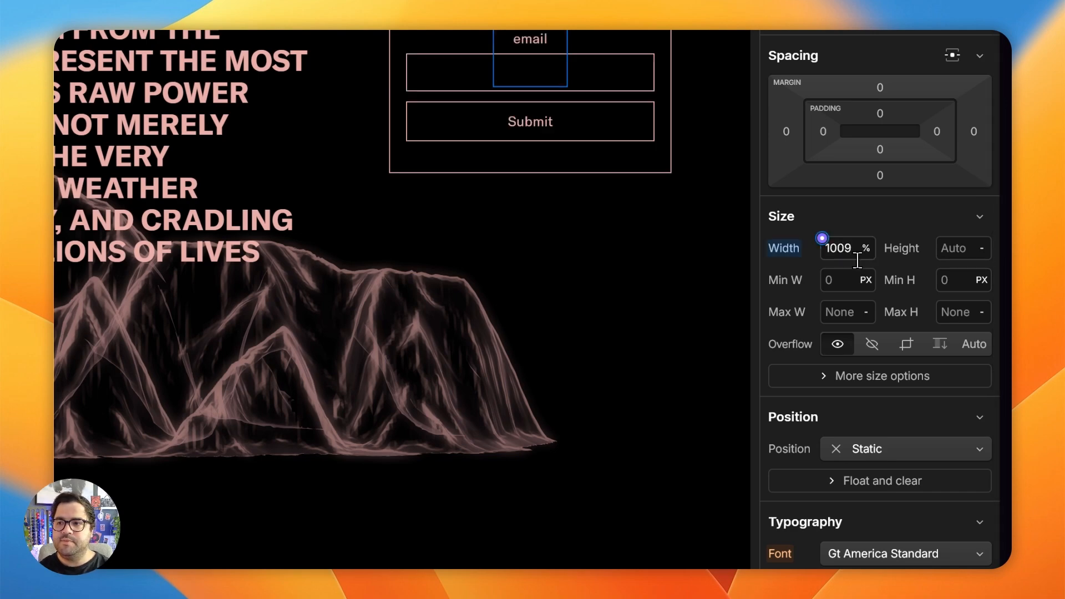
click(856, 256)
text(100)
key(Return)
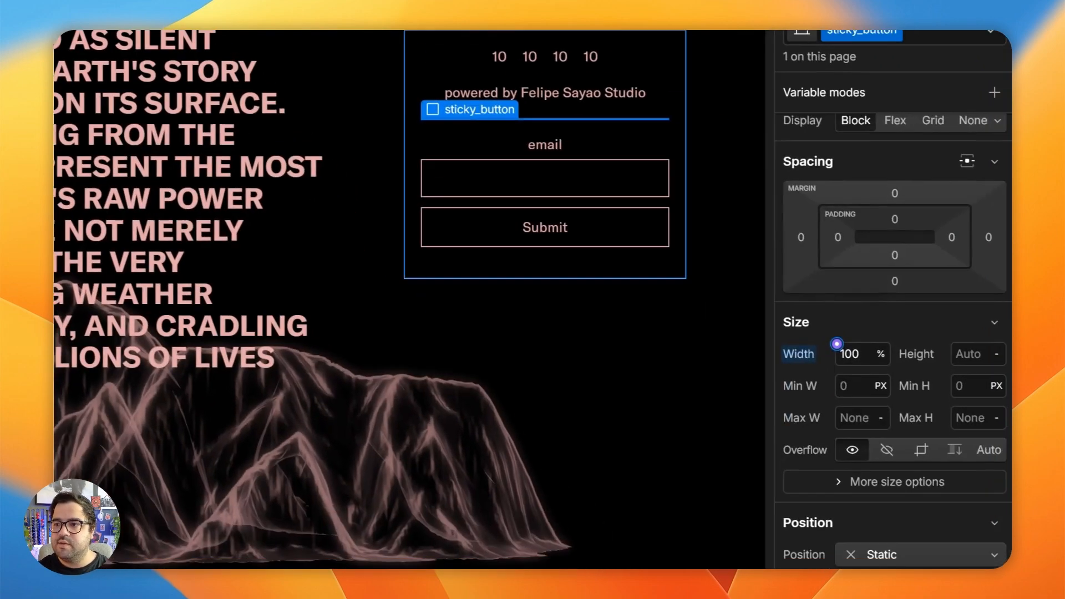
click(968, 385)
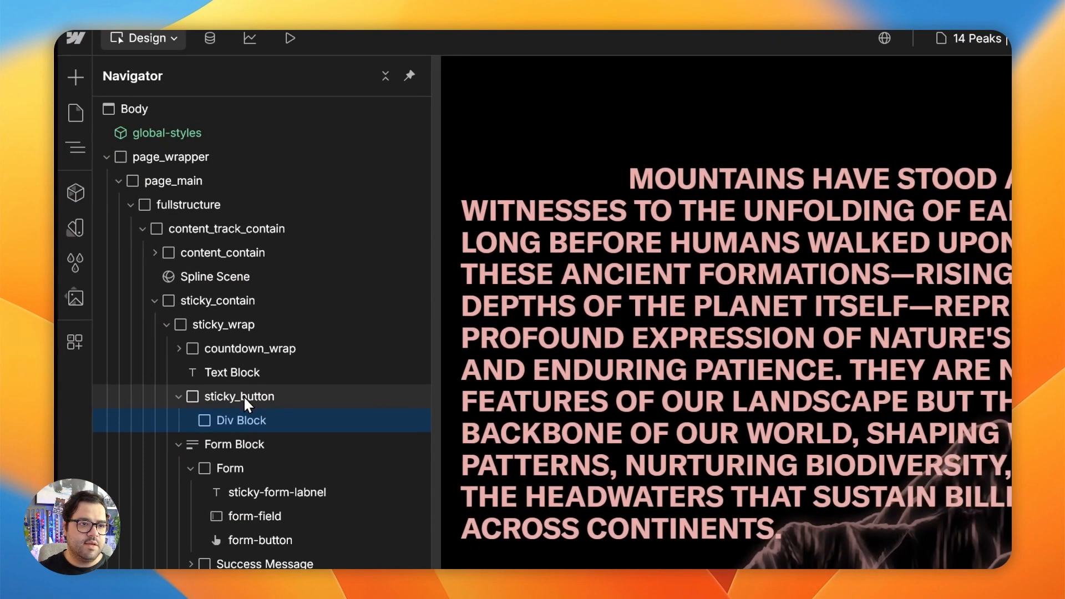
Step: Open the position setting of sticky_button and paste two more copies of the Div Block inside it
click(243, 398)
scroll(956, 408, down, 3)
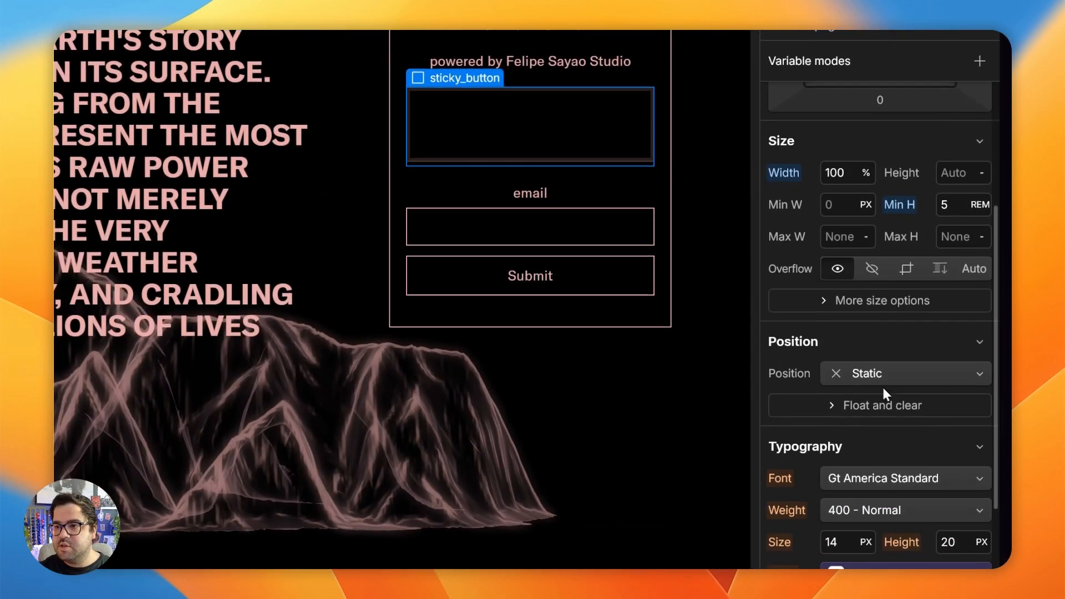
click(884, 383)
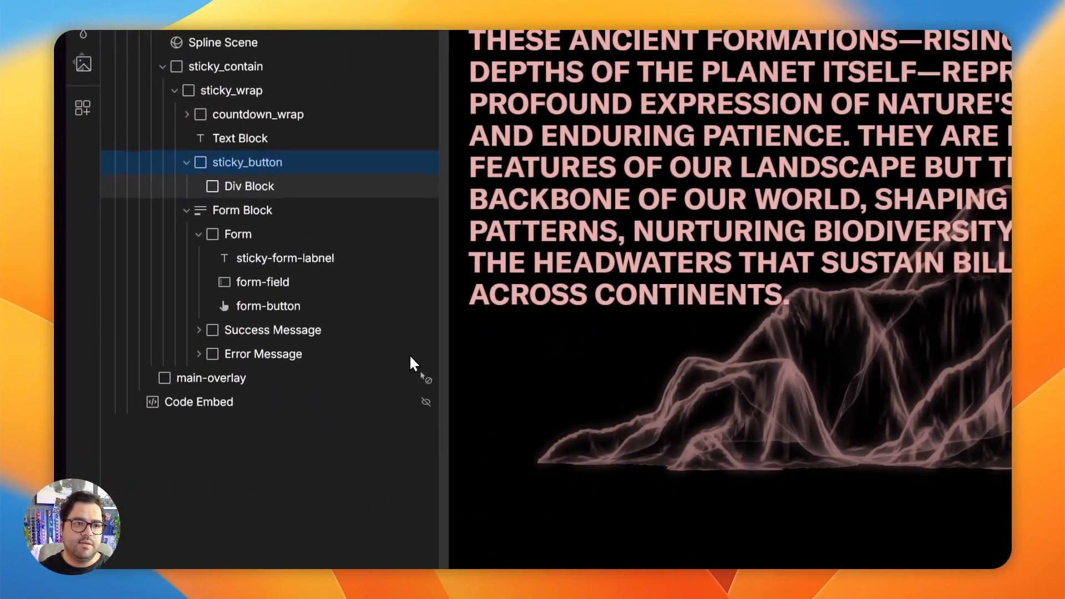
key(super+v)
key(super+v)
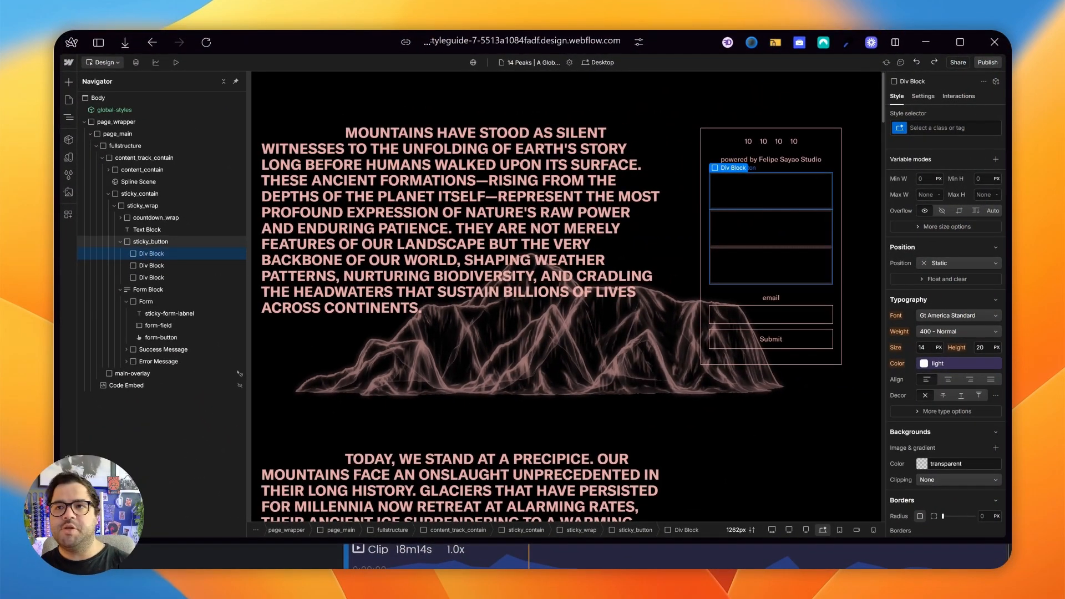
Step: Set the first Div Block in sticky_button to Relative position and give it the class sticky-button-icon_wrap
click(944, 264)
click(937, 274)
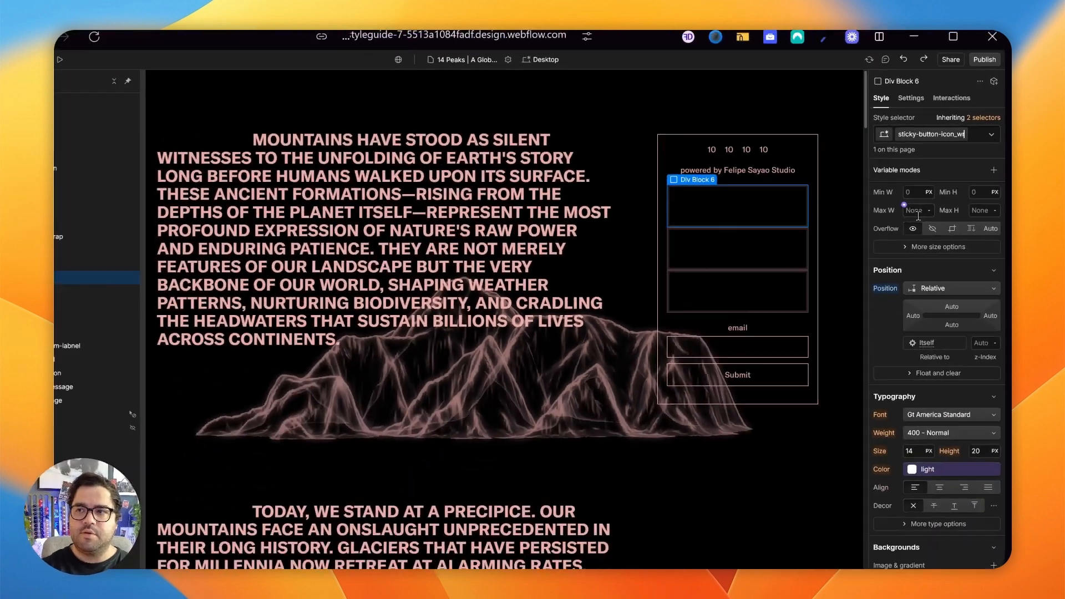
text(_wrap)
key(Return)
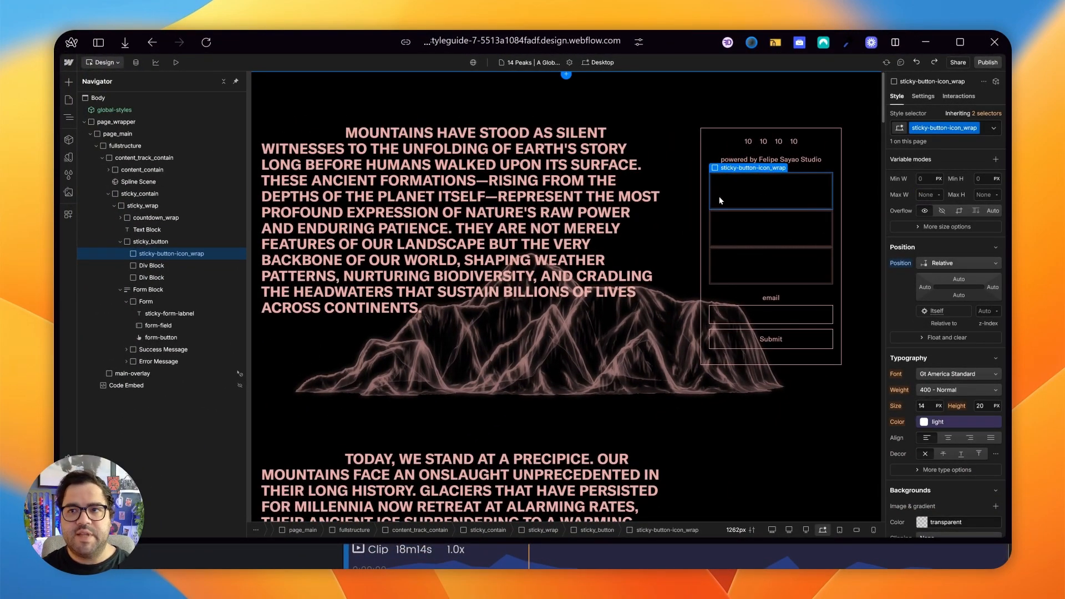
Step: Lay out sticky-button-icon_wrap as a horizontal flex container with its content centred on both axes
scroll(934, 291, up, 5)
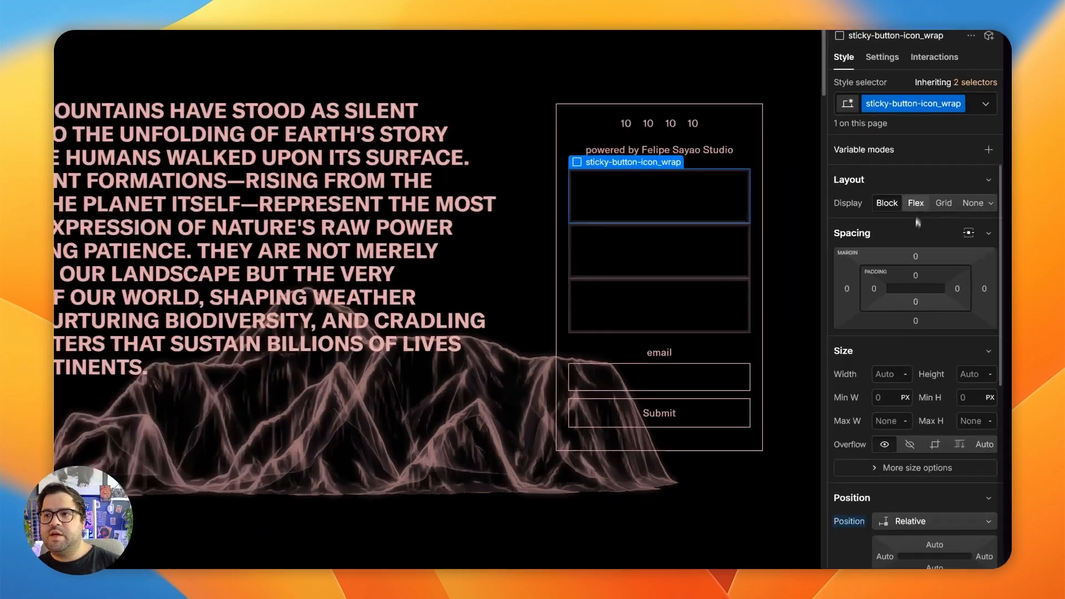
click(946, 196)
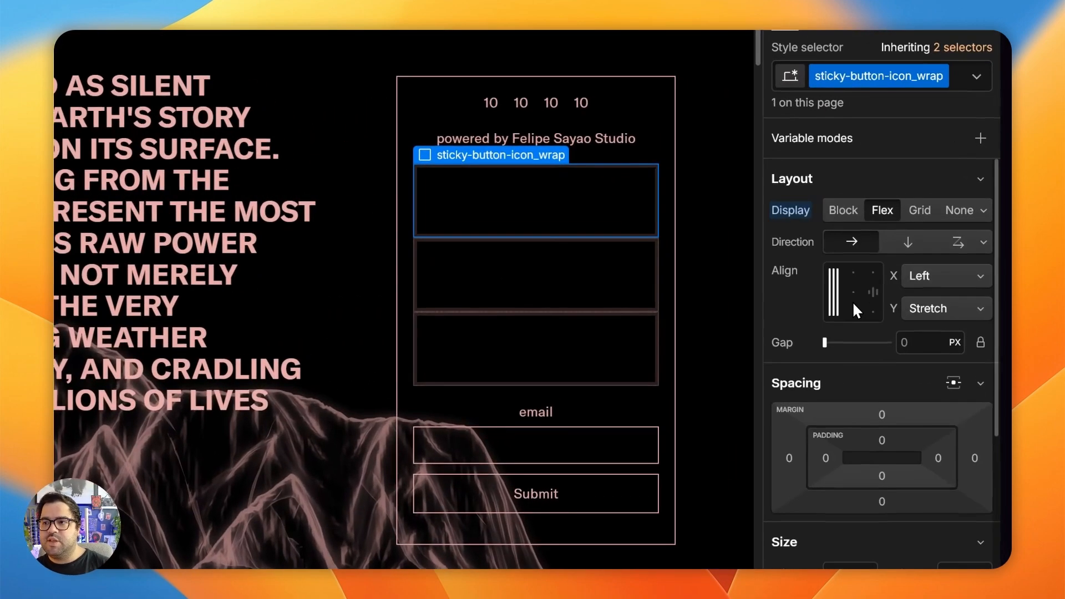
click(932, 237)
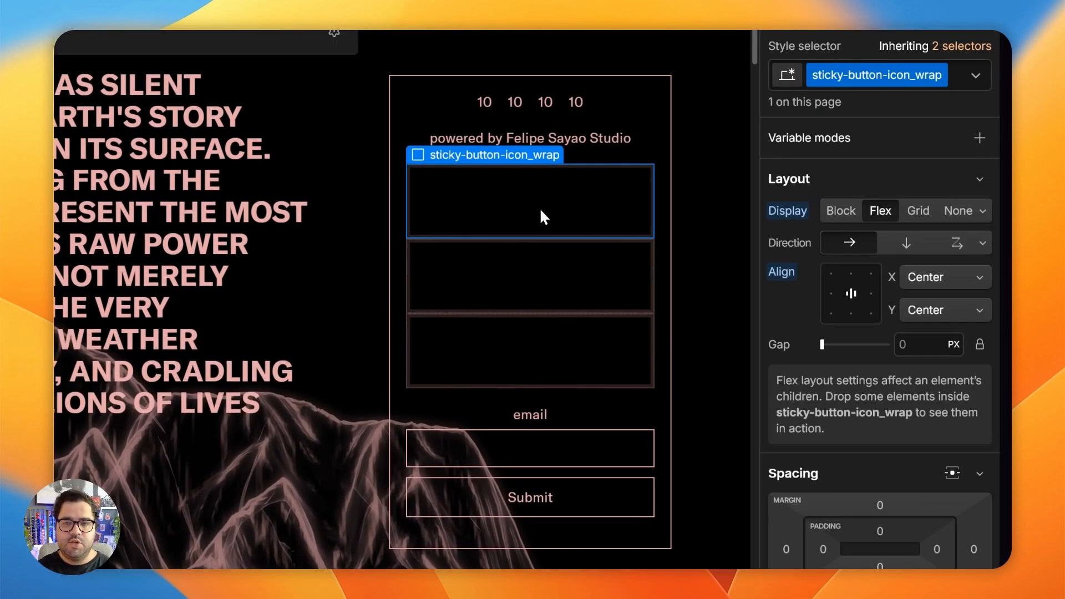
Step: Insert an image element into sticky-button-icon_wrap and use the asset mini 14.png as its source
text(im)
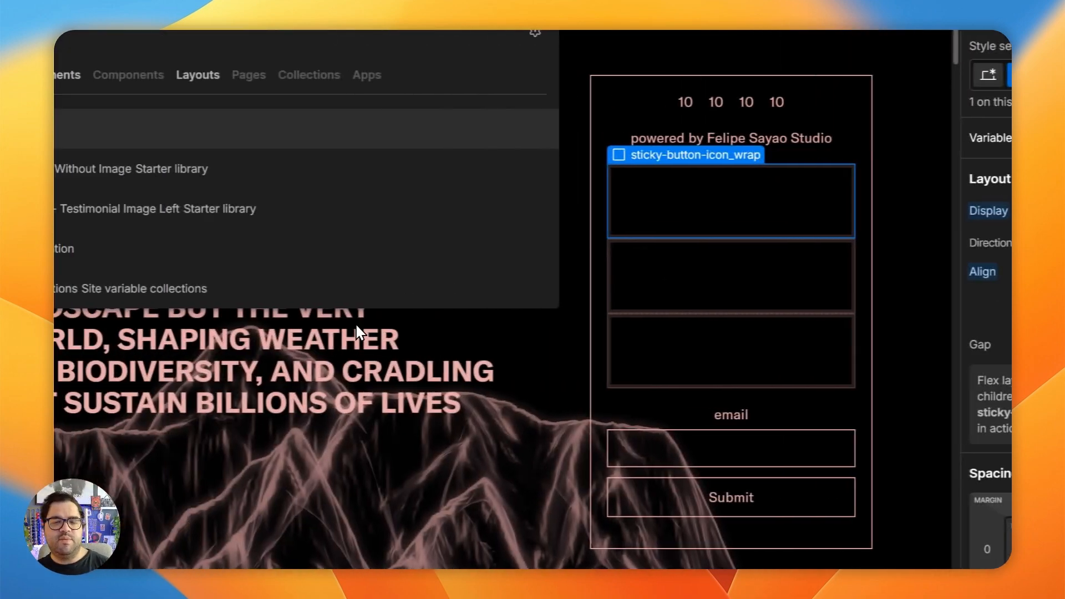
key(Return)
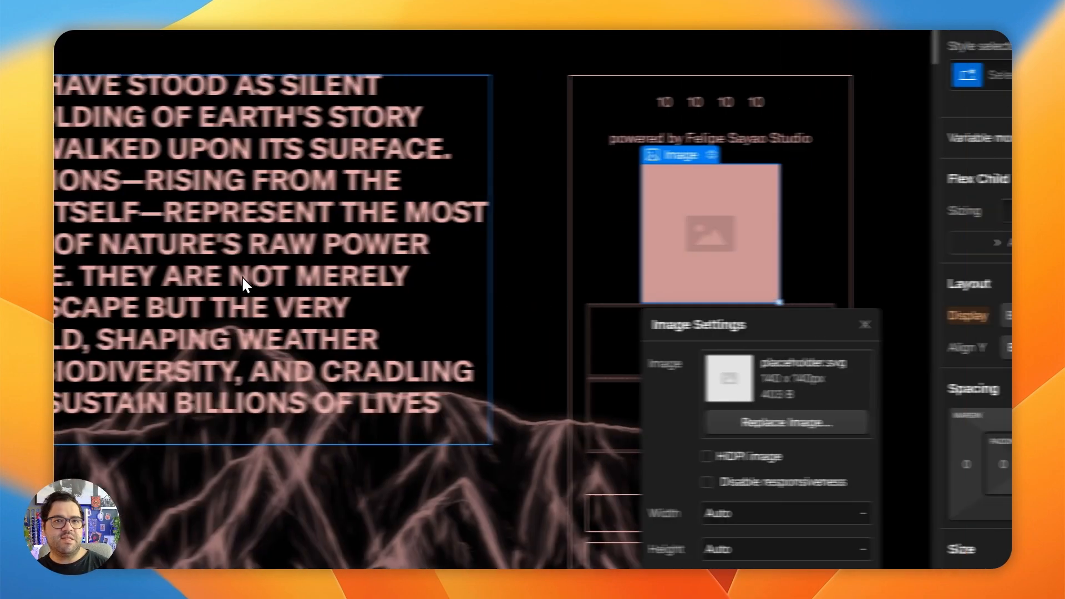
click(829, 423)
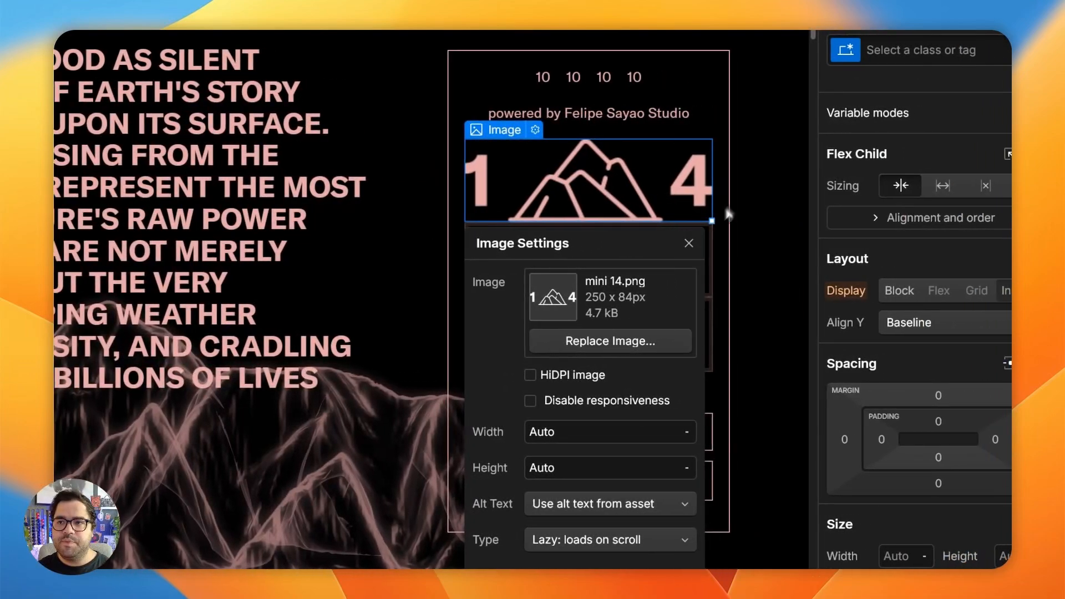
click(689, 243)
click(770, 433)
click(552, 178)
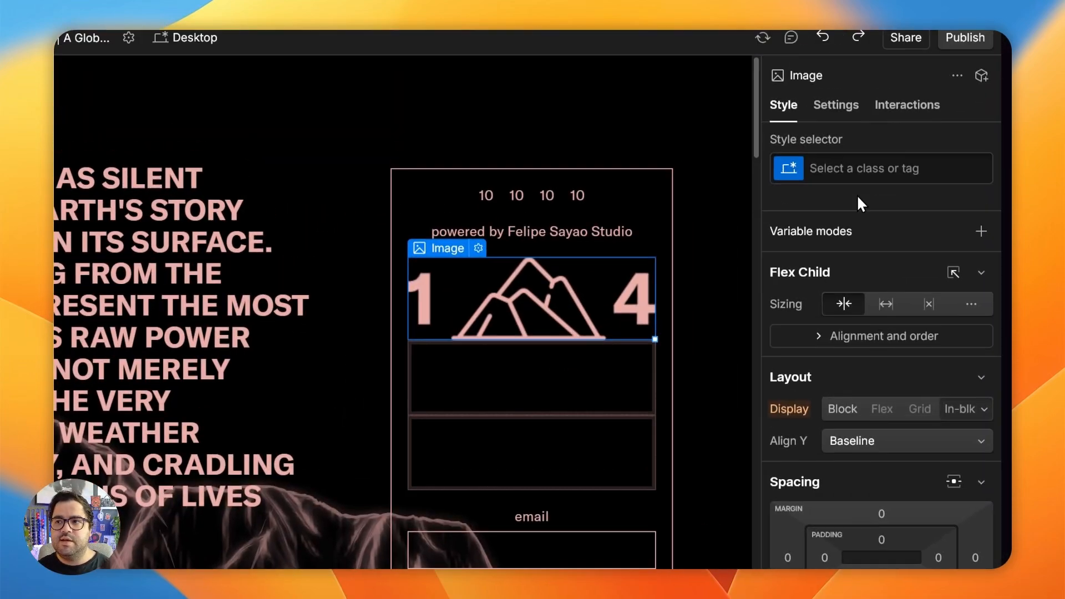
Step: Give the logo image the new class button-icon
click(893, 40)
text(sc)
key(BackSpace)
key(BackSpace)
text(but)
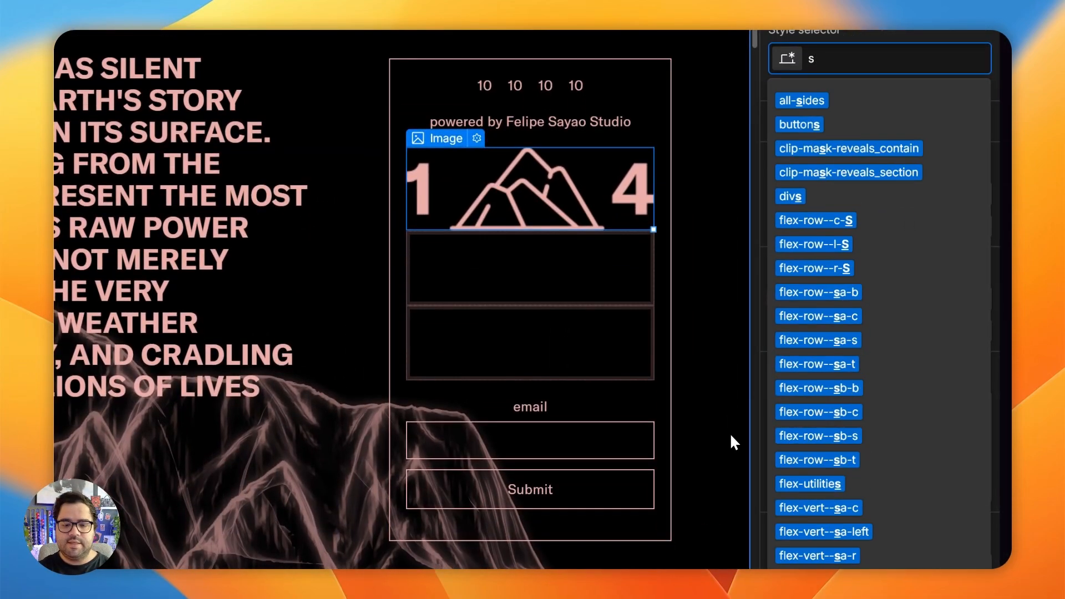
text(ton-)
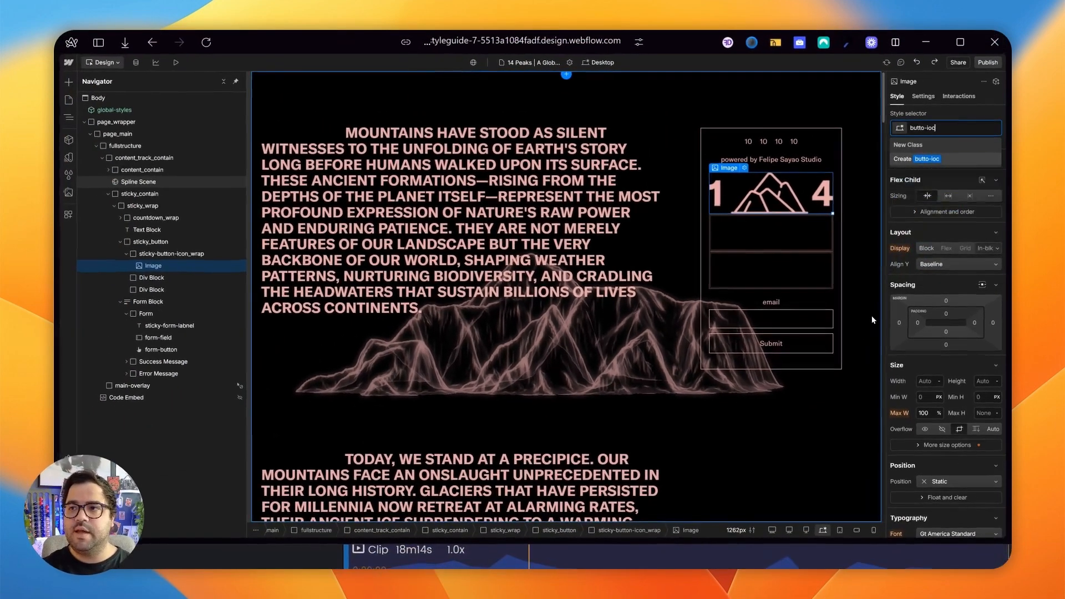
key(BackSpace)
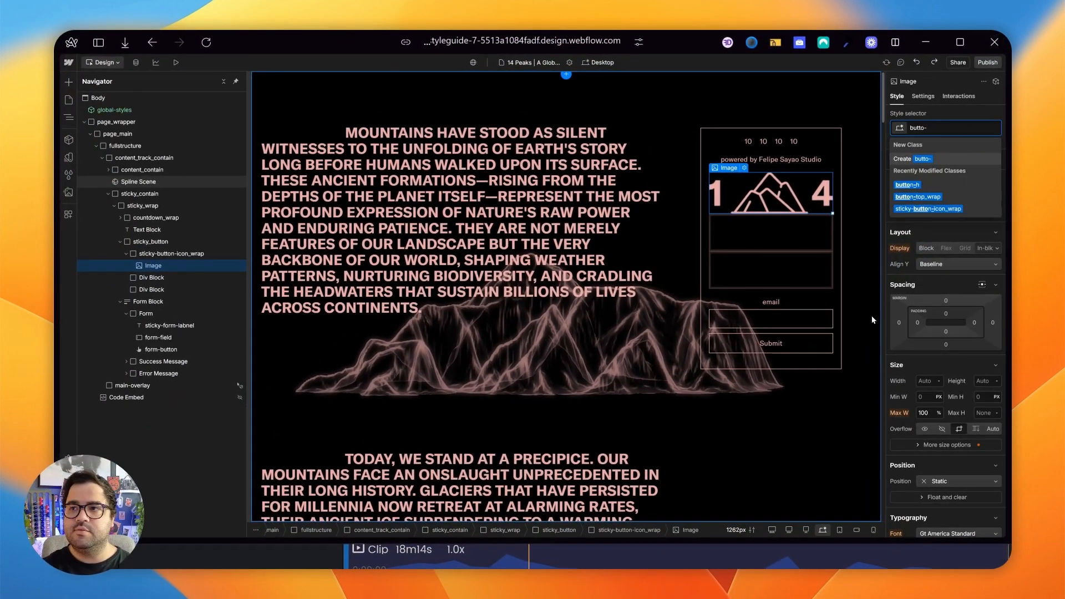
text(button-icon)
key(Return)
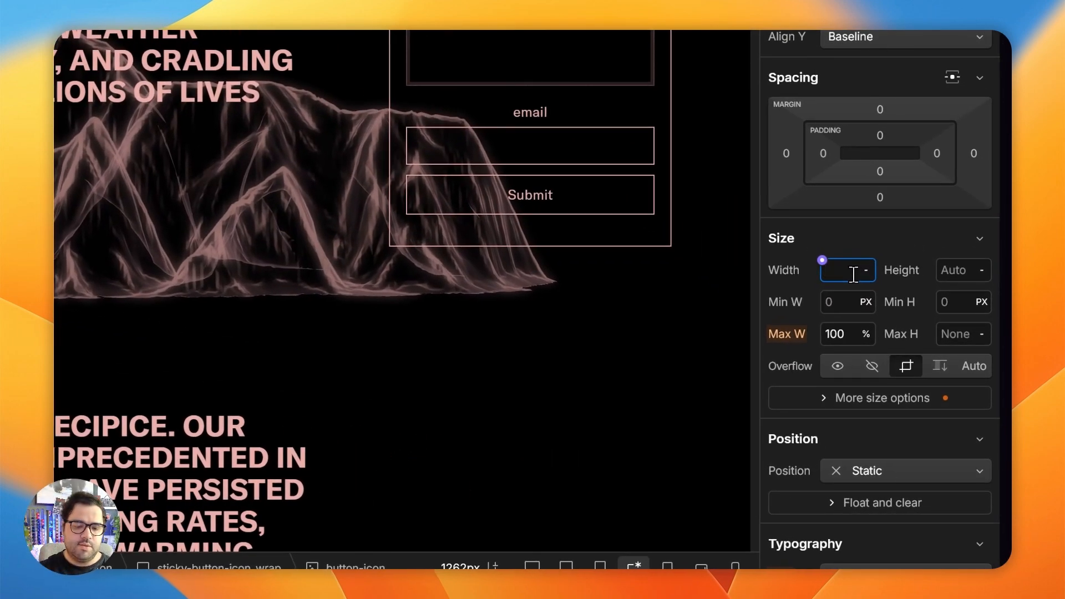
Step: Set the width of the button-icon image to 7.5 rem
text(5)
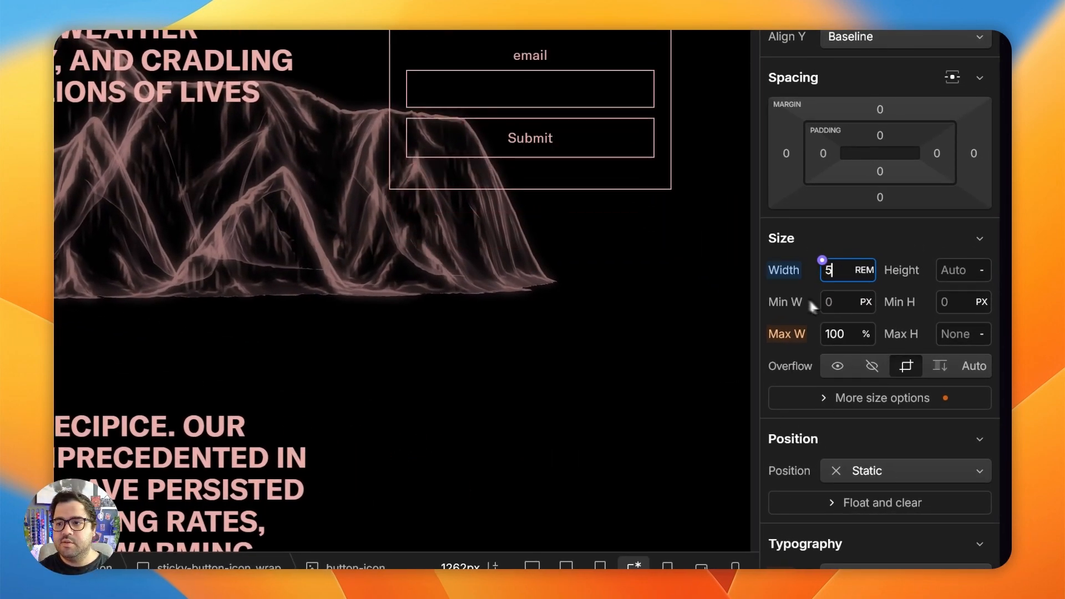
key(BackSpace)
text(7.5)
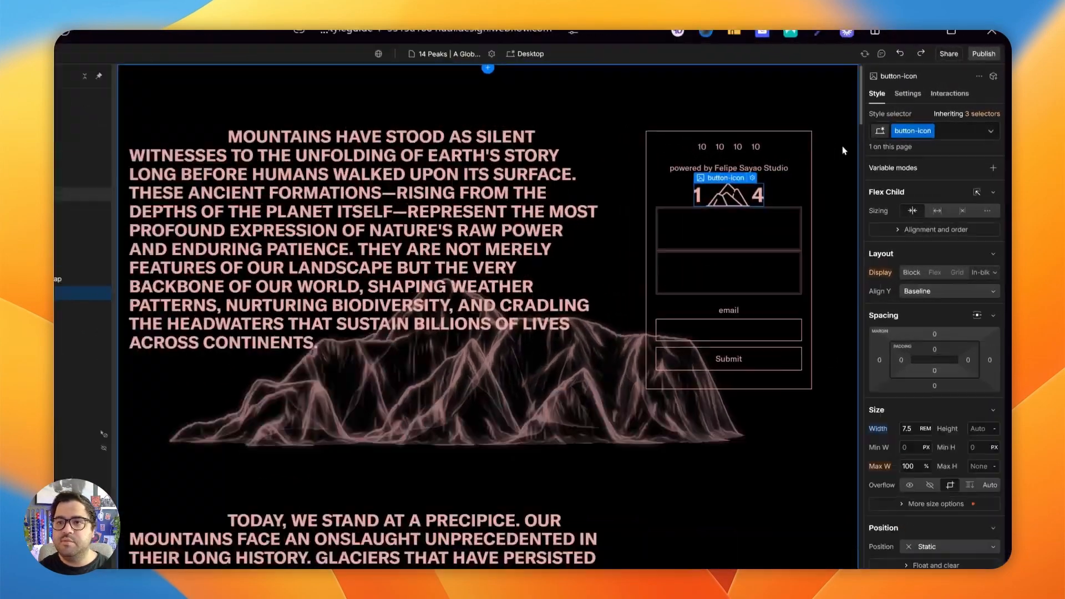
click(863, 144)
click(769, 186)
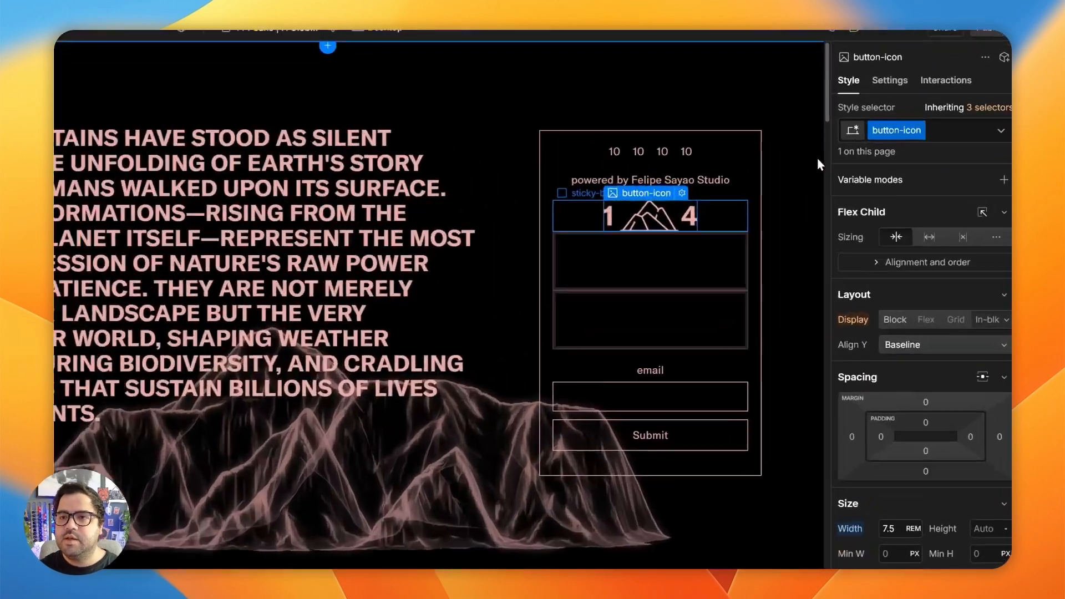
Step: Link the top and bottom padding of sticky-button-icon_wrap to a site padding variable worth 0.5 rem
click(818, 183)
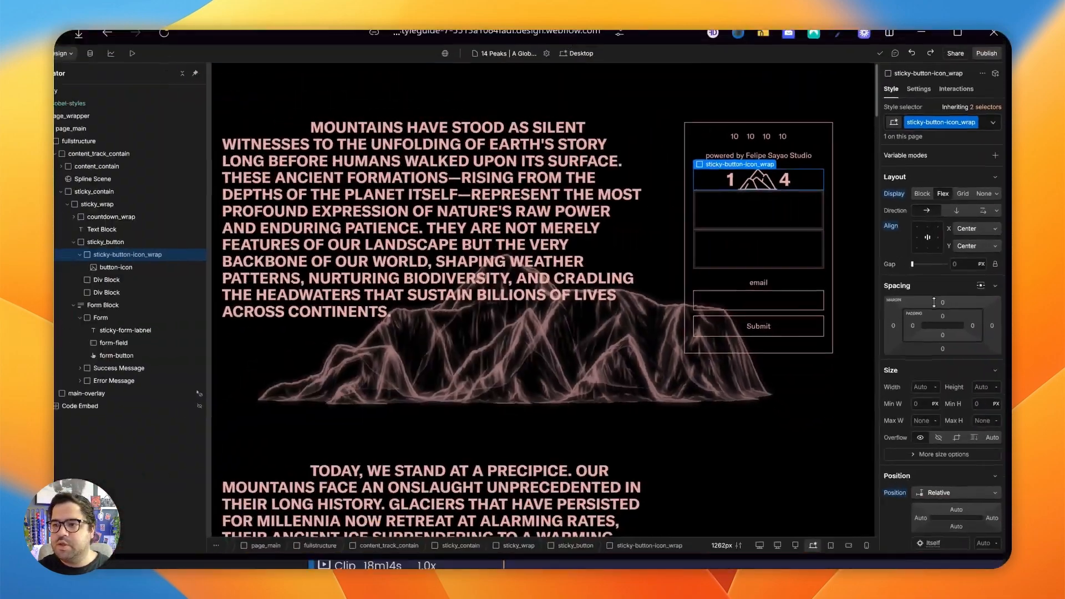
click(933, 302)
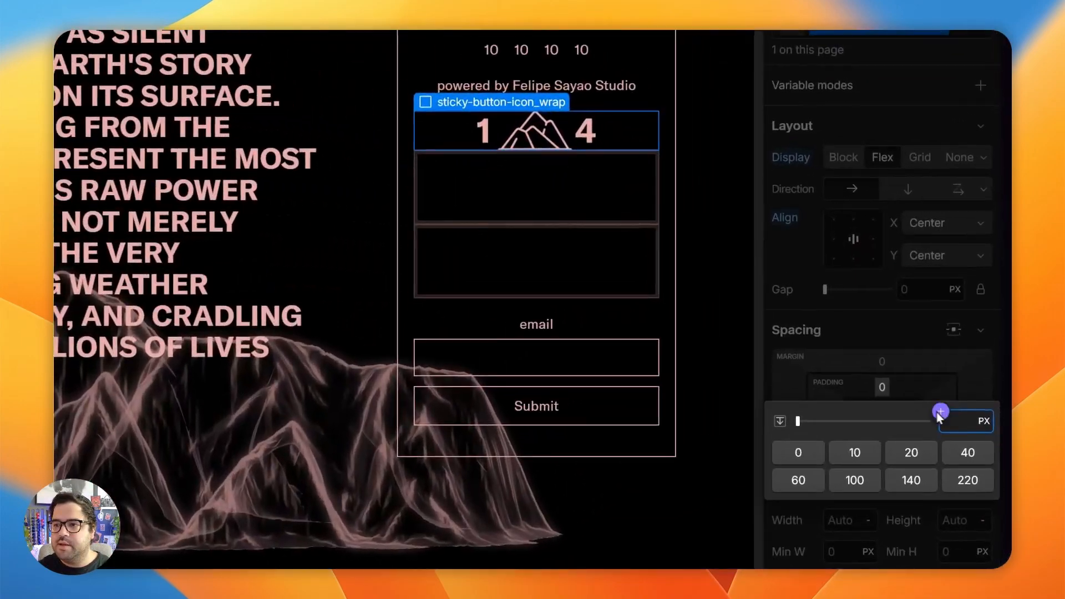
click(976, 334)
text(padd-global-M)
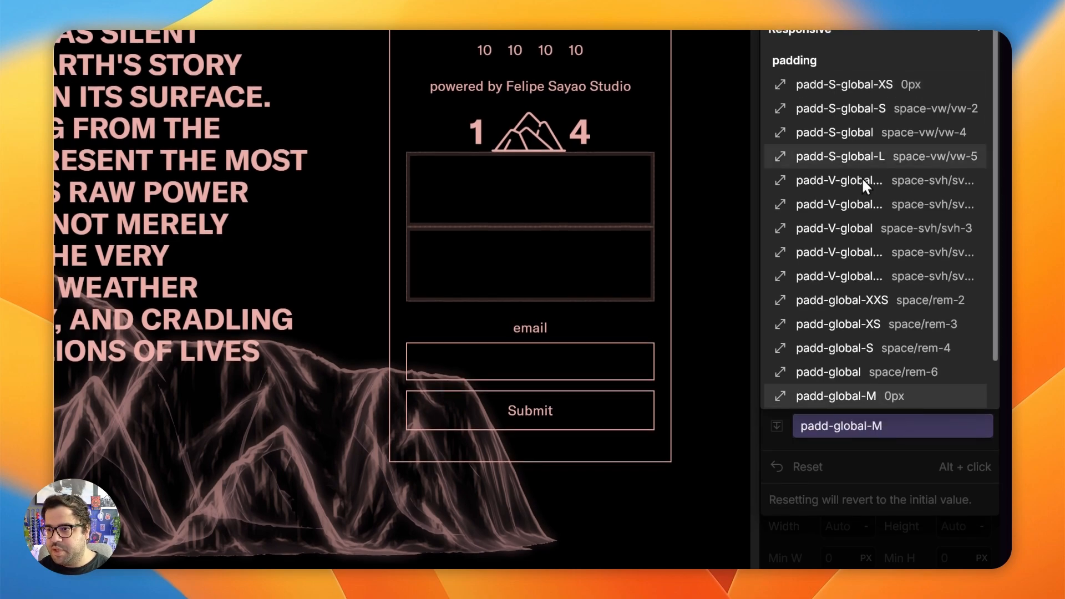
scroll(859, 194, down, 1)
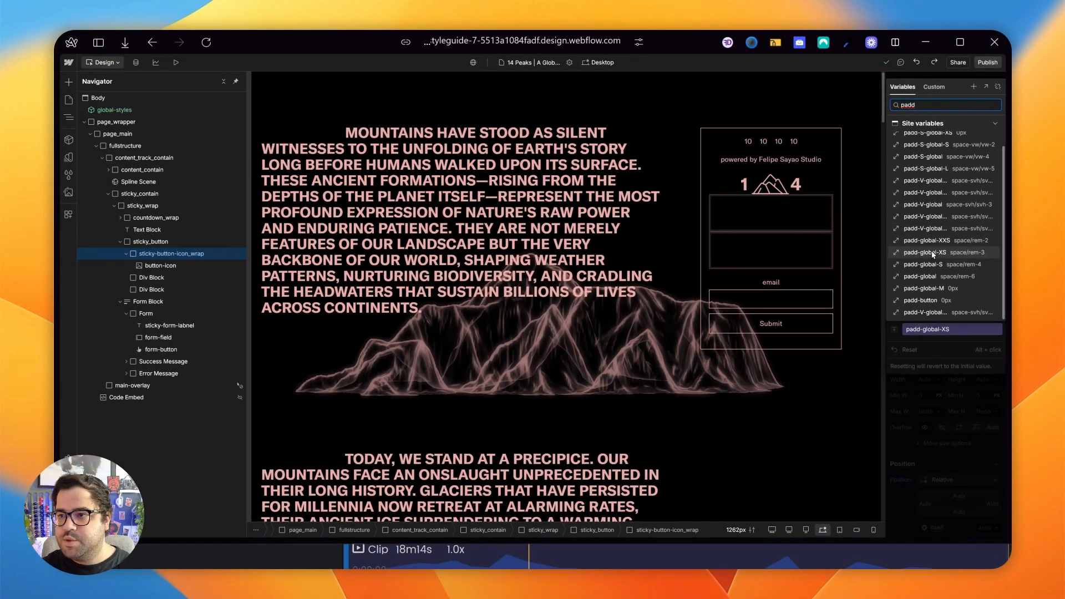
click(934, 253)
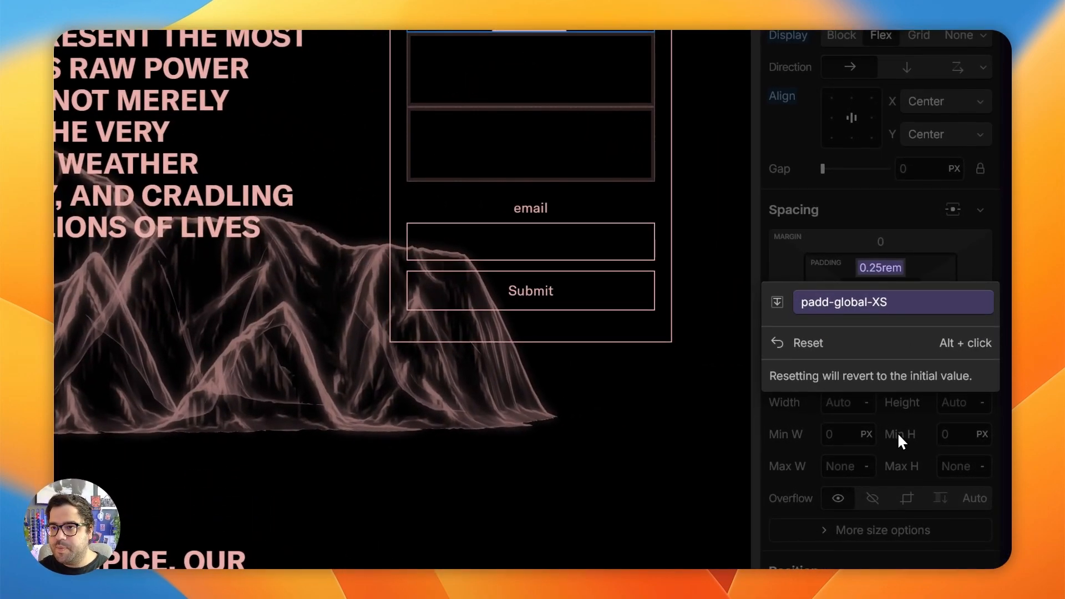
click(843, 304)
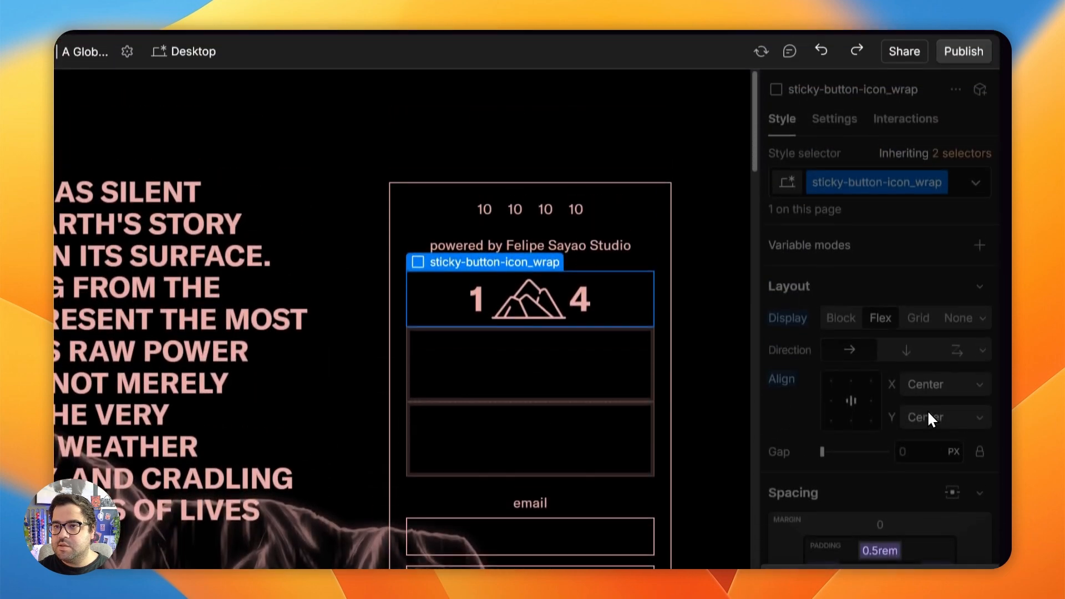
Step: Give sticky-button-icon_wrap a solid 1 px border in white
scroll(927, 438, down, 15)
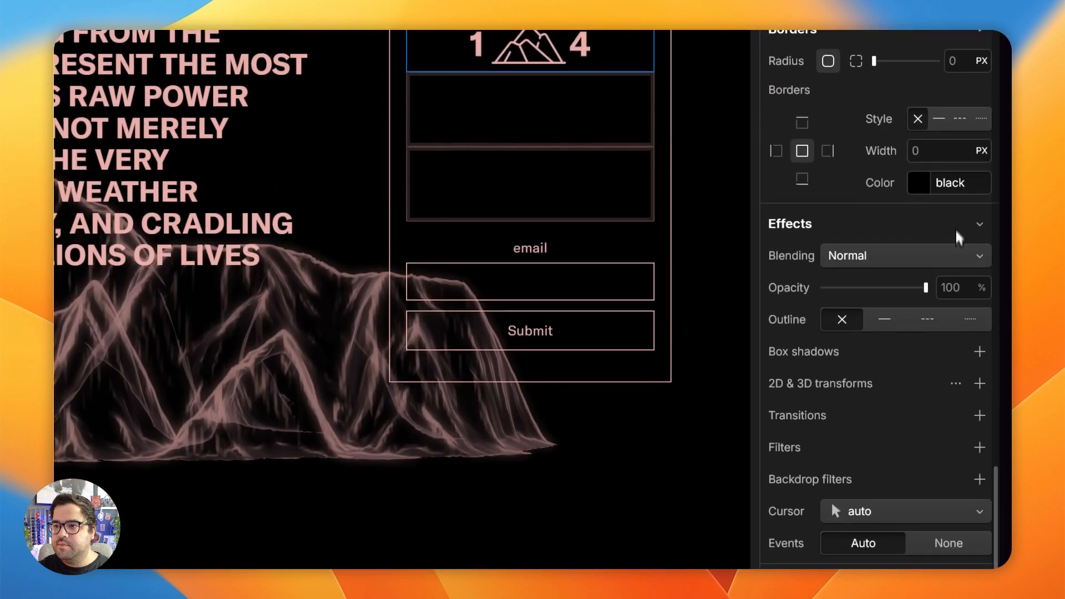
click(939, 120)
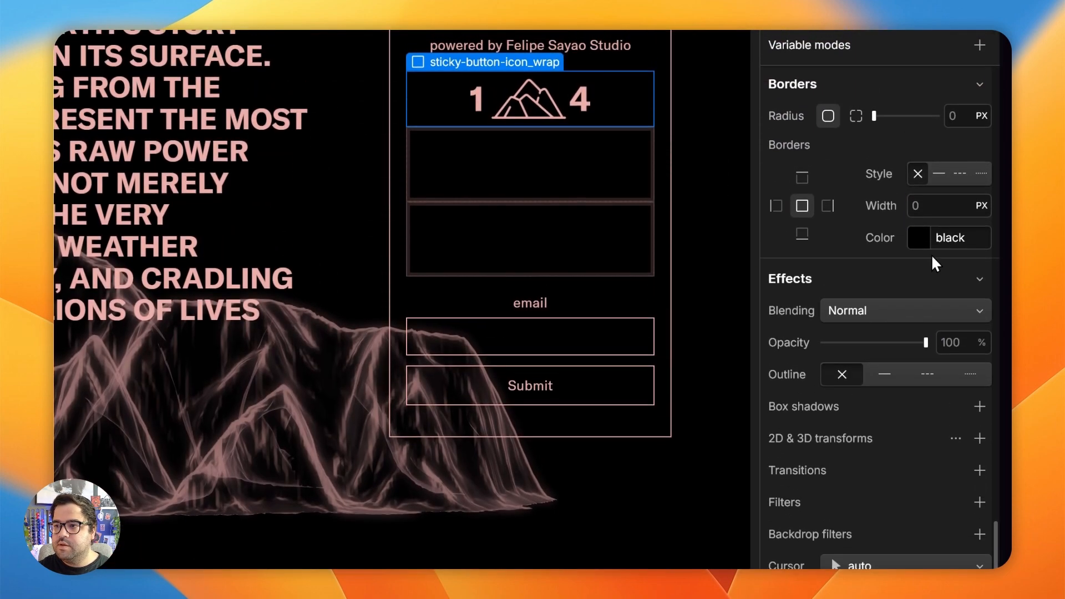
click(926, 184)
drag(905, 360, 754, 126)
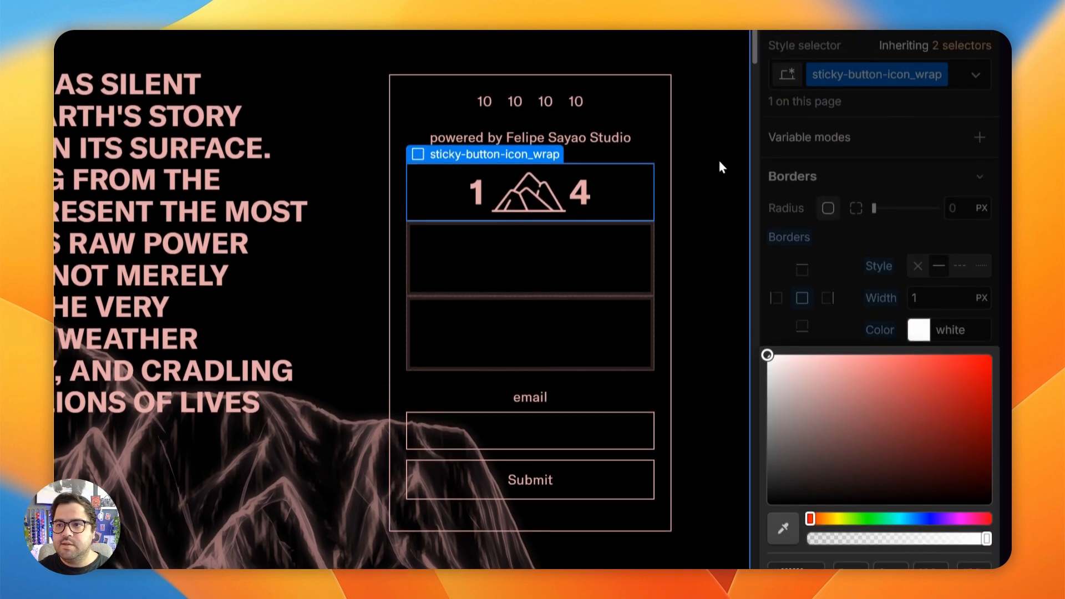
click(719, 68)
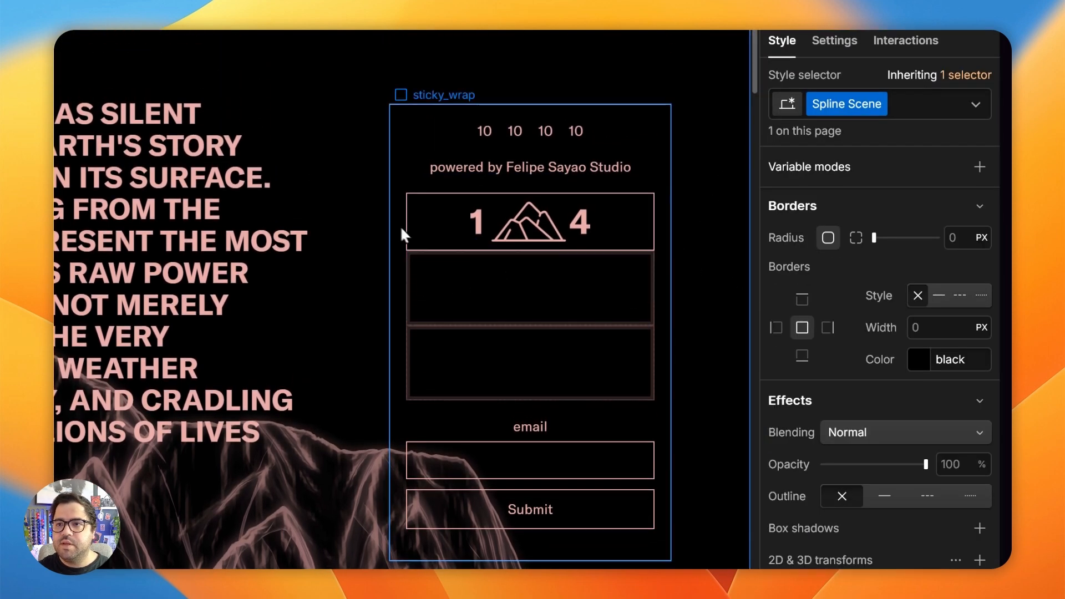
Step: Link the top and bottom padding of sticky-button-icon_wrap to the padd-global variable
click(428, 232)
scroll(949, 395, up, 6)
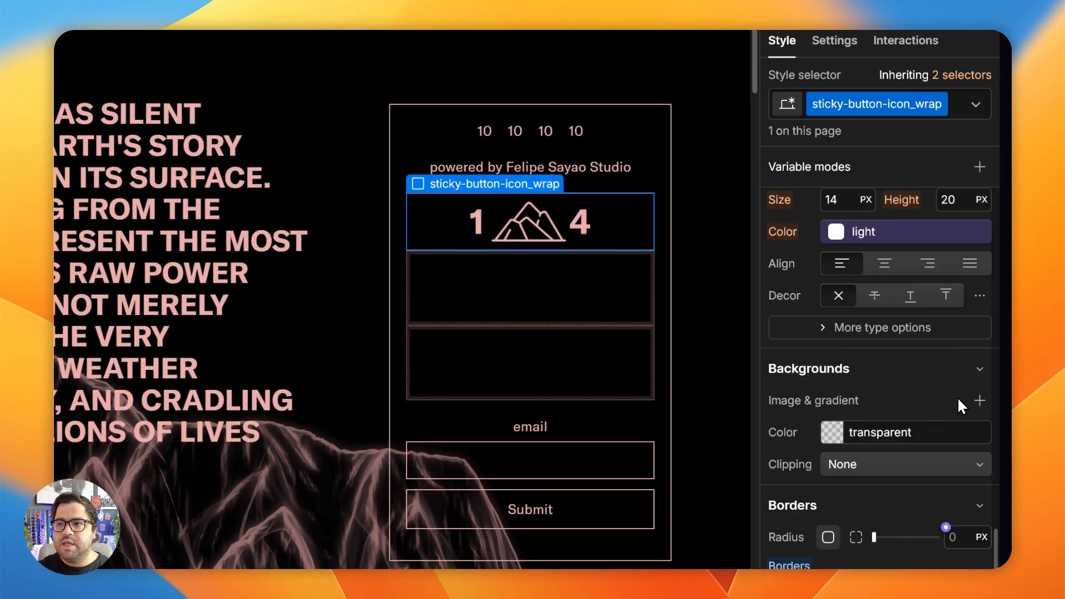
scroll(938, 392, up, 5)
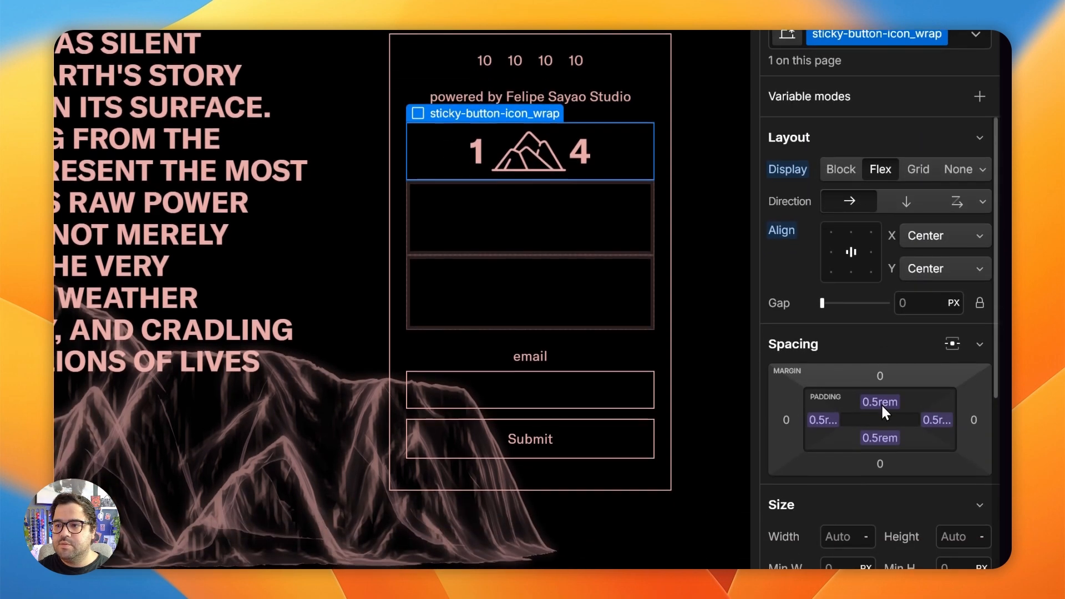
click(880, 401)
click(878, 409)
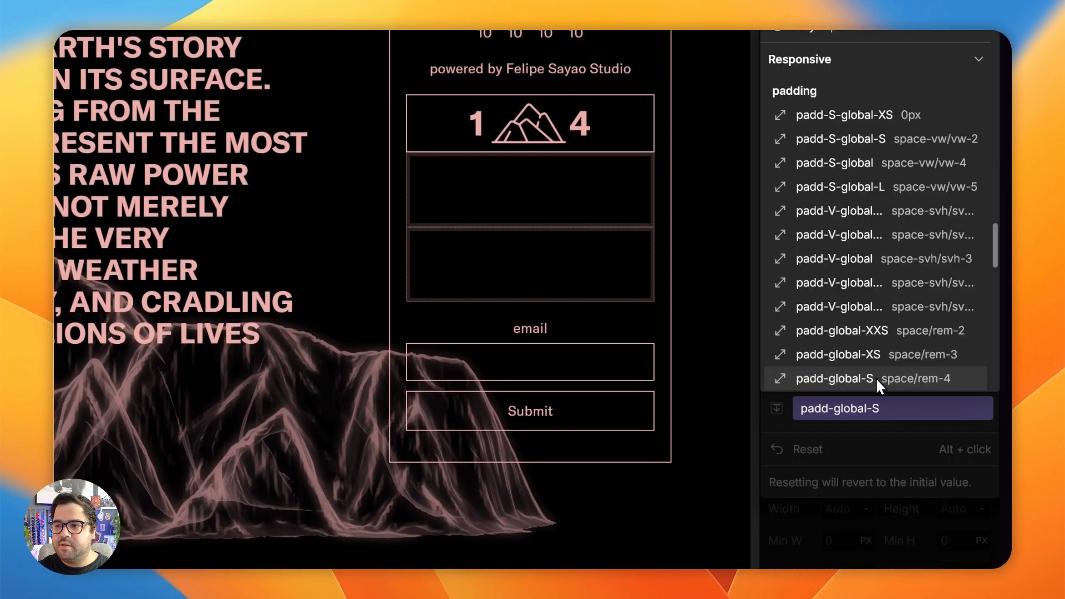
click(861, 251)
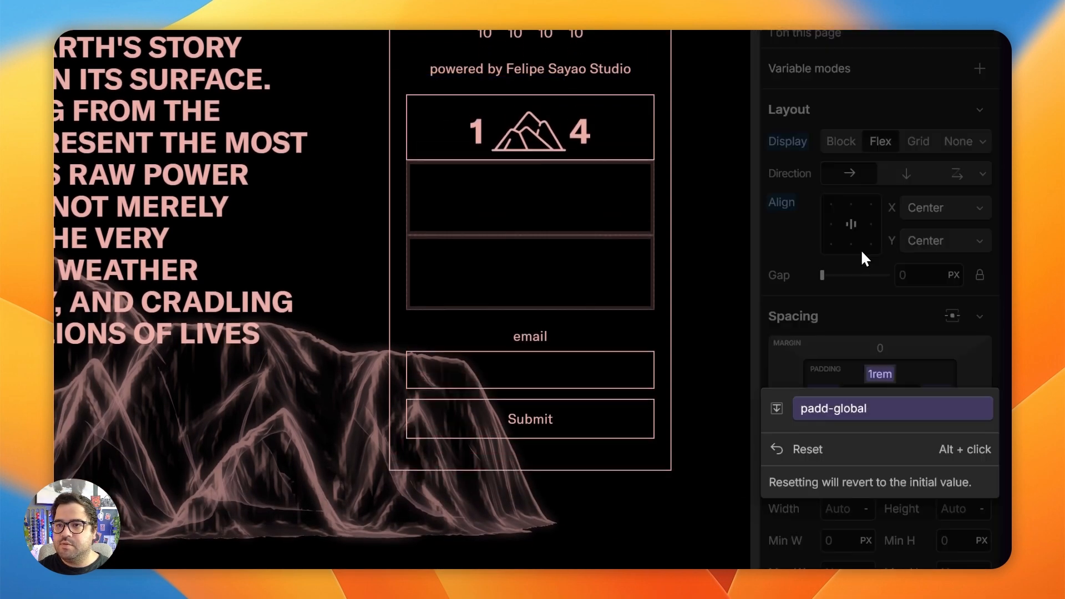
click(901, 226)
click(674, 198)
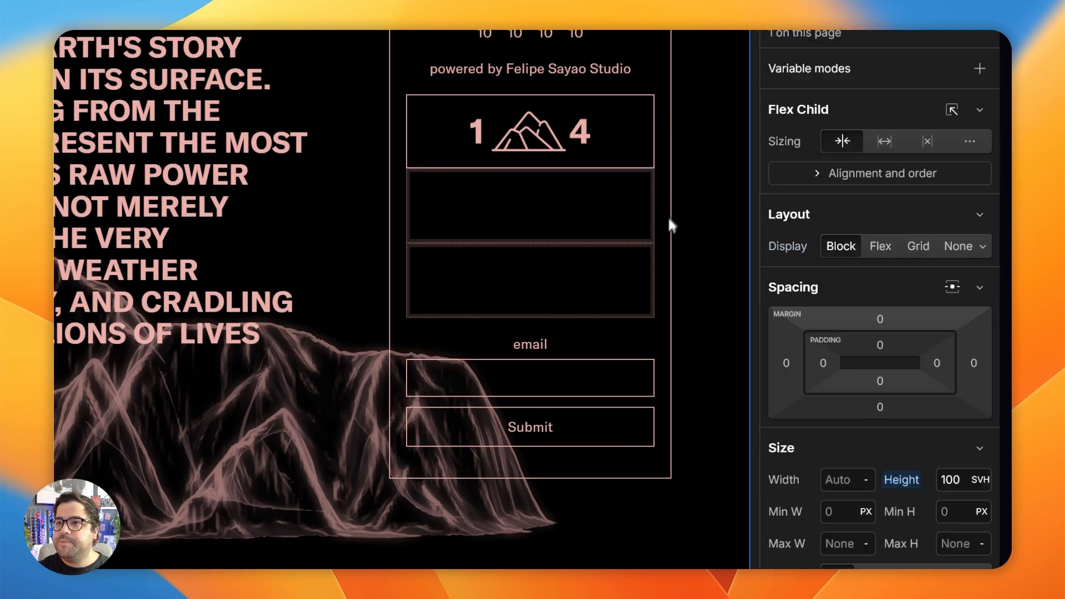
Step: Give the empty div block directly below sticky-button-icon_wrap the new class button-shapes_wrap
click(634, 167)
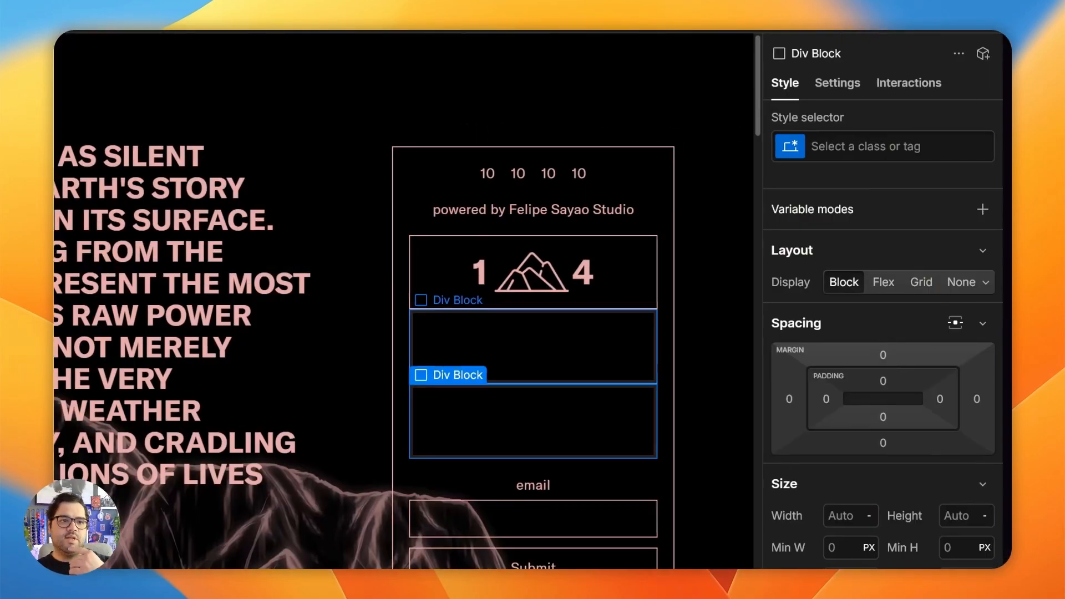
click(904, 157)
text(button-shapes_w)
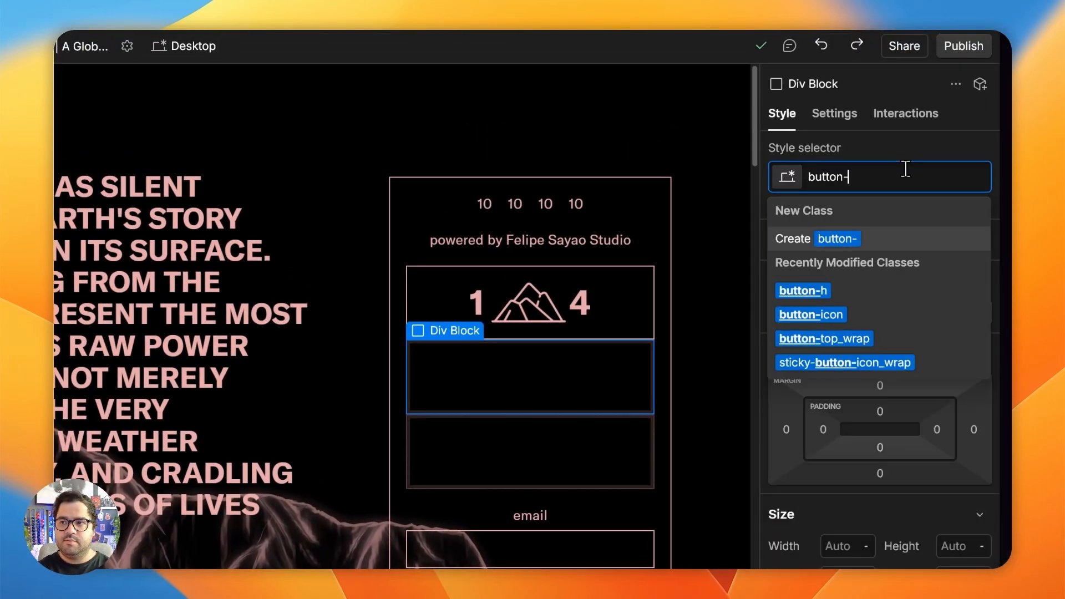
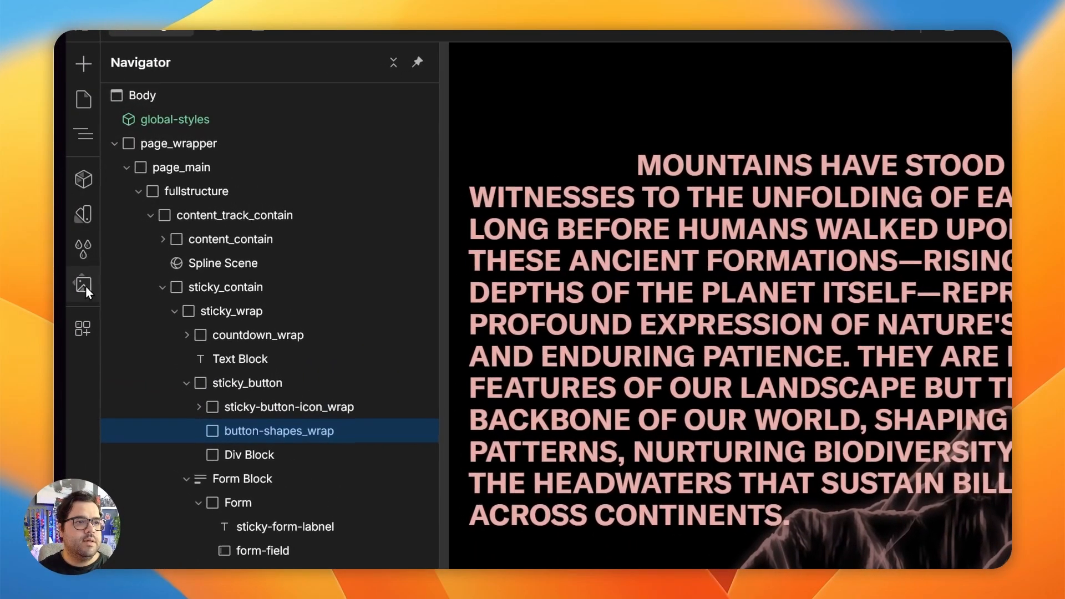
Step: Place the button triangle left image from the assets inside button-shapes_wrap and keep its default image settings
click(69, 192)
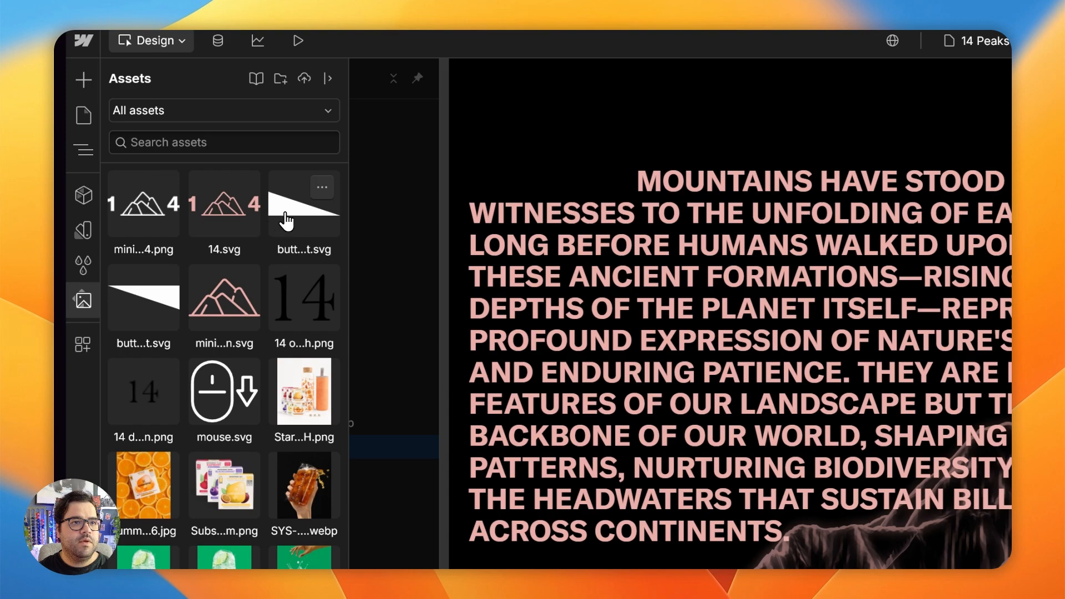
drag(287, 219, 189, 413)
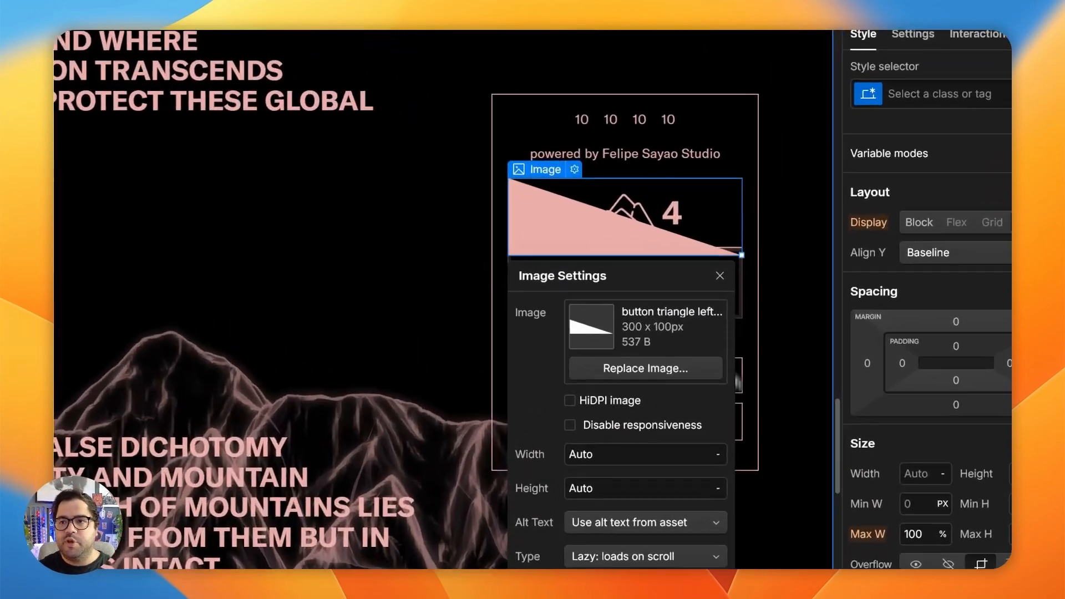
click(855, 160)
click(717, 201)
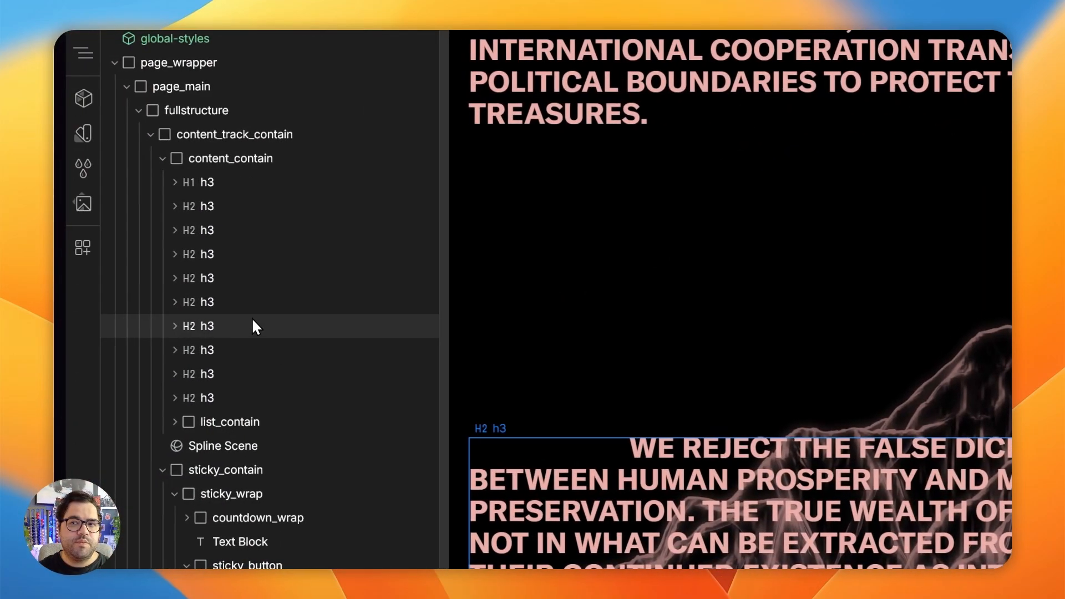
Step: Insert a second image element into button-shapes_wrap and use the other white button triangle SVG asset as its source
scroll(233, 389, down, 6)
click(244, 449)
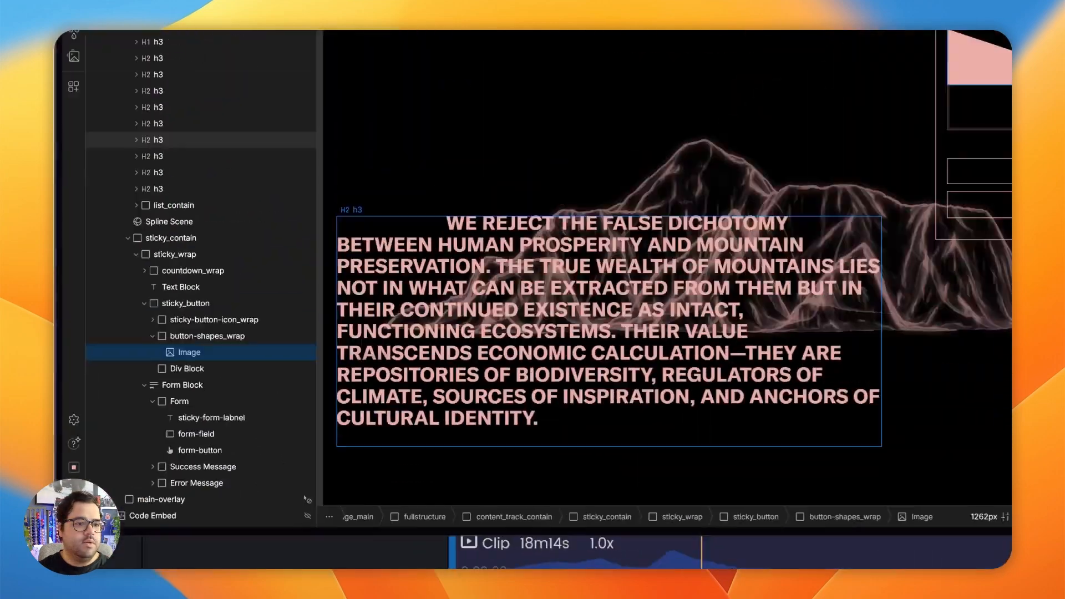
click(212, 367)
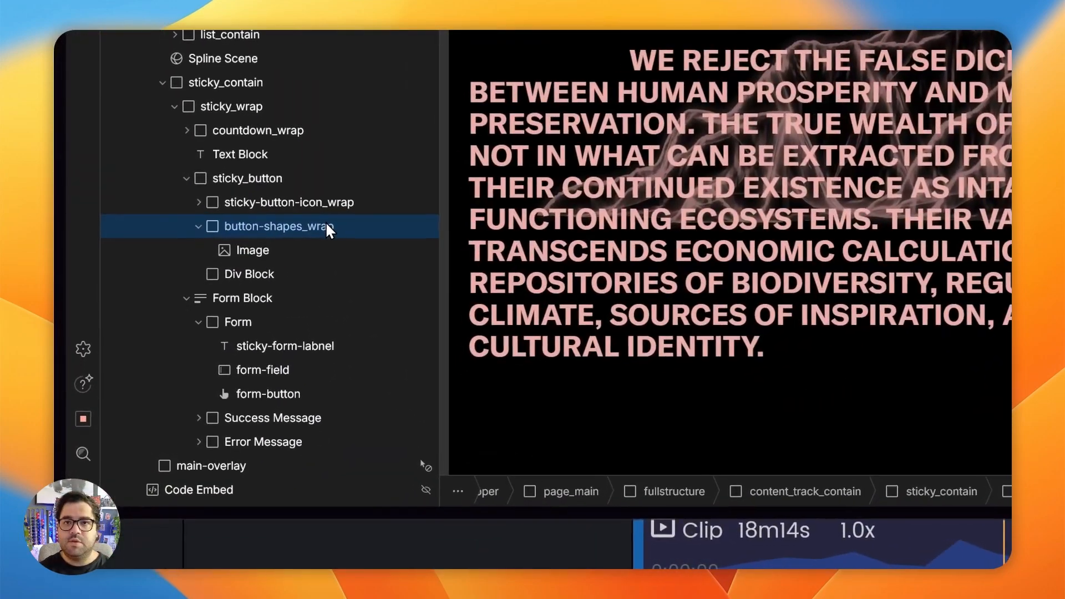
key(super+e)
text(ima)
key(Return)
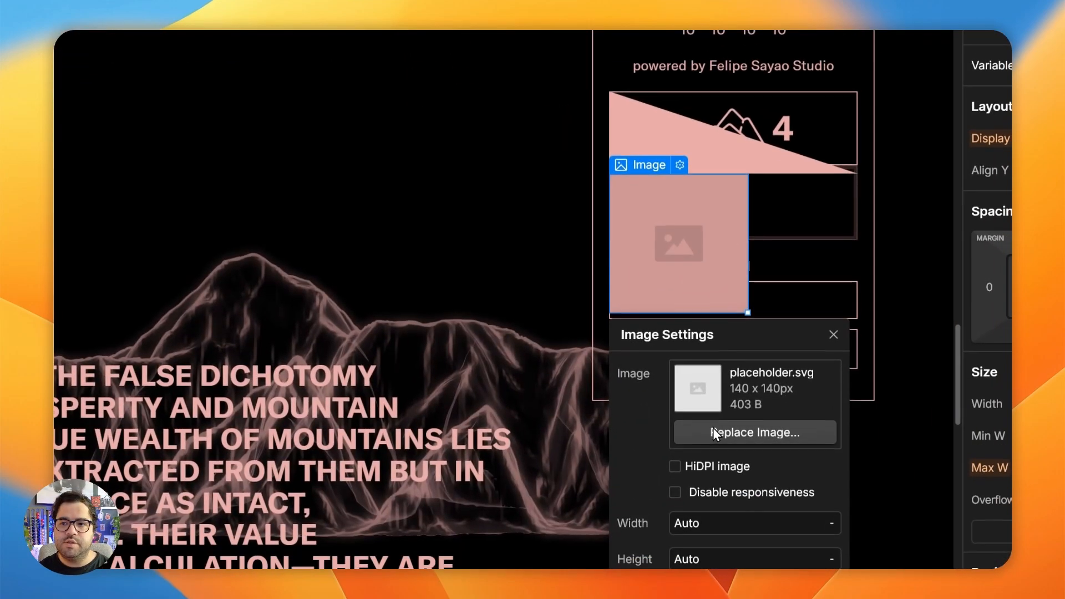
click(717, 433)
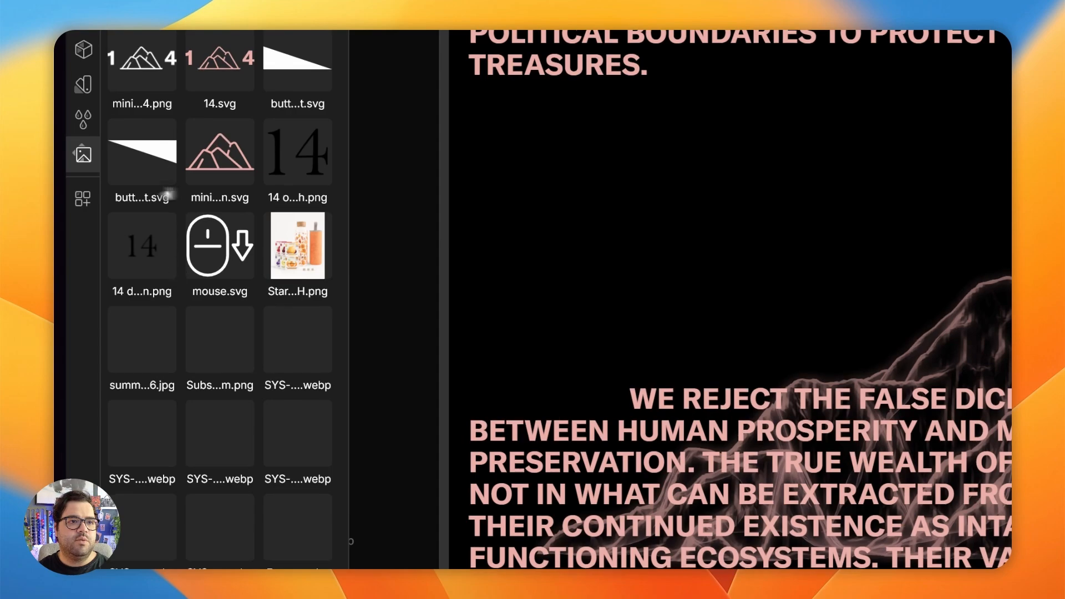
click(167, 195)
click(627, 299)
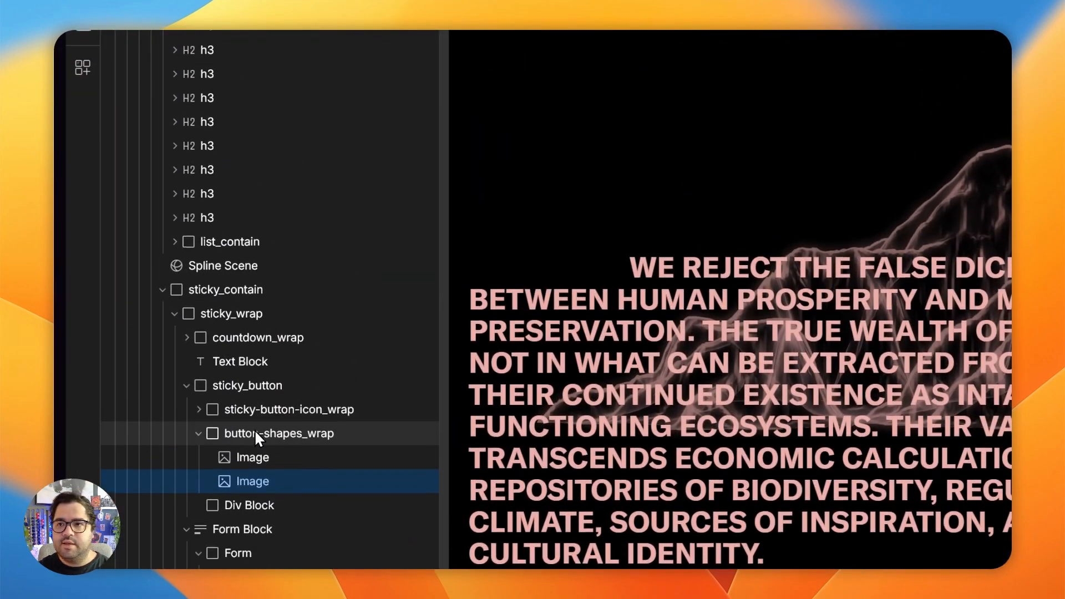
Step: Lay out button-shapes_wrap as a horizontal flex container aligned left and vertically centered, with a width of 100%
click(256, 433)
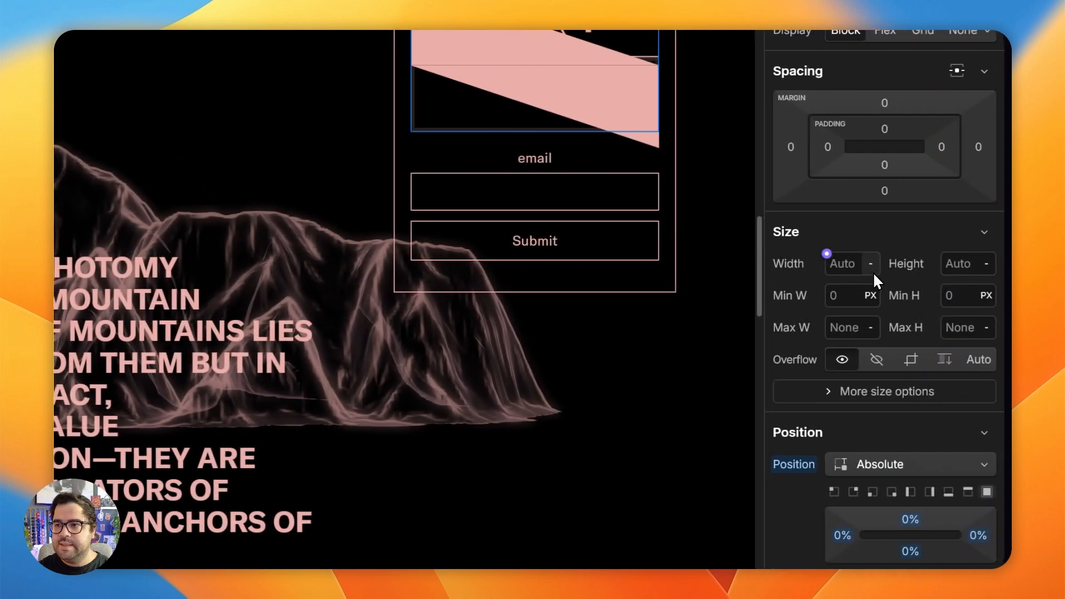
click(885, 31)
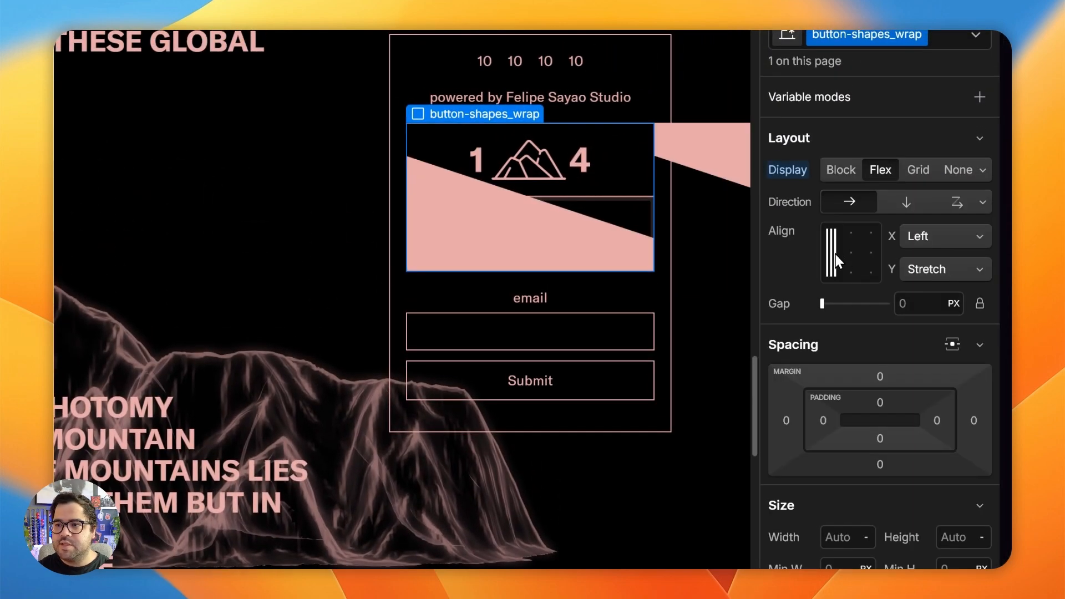
click(834, 253)
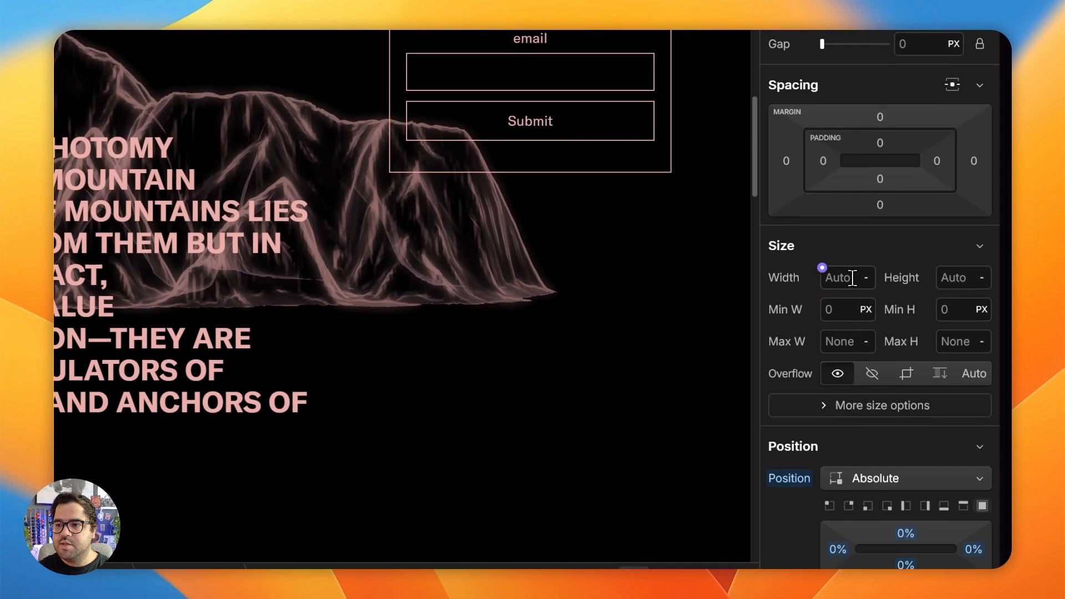
click(852, 546)
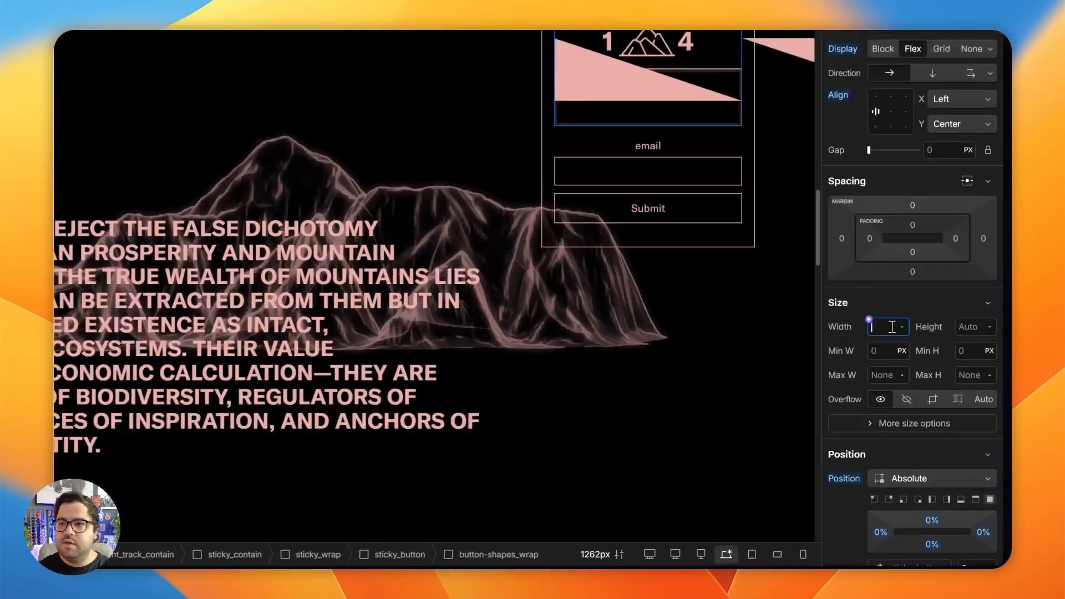
text(100)
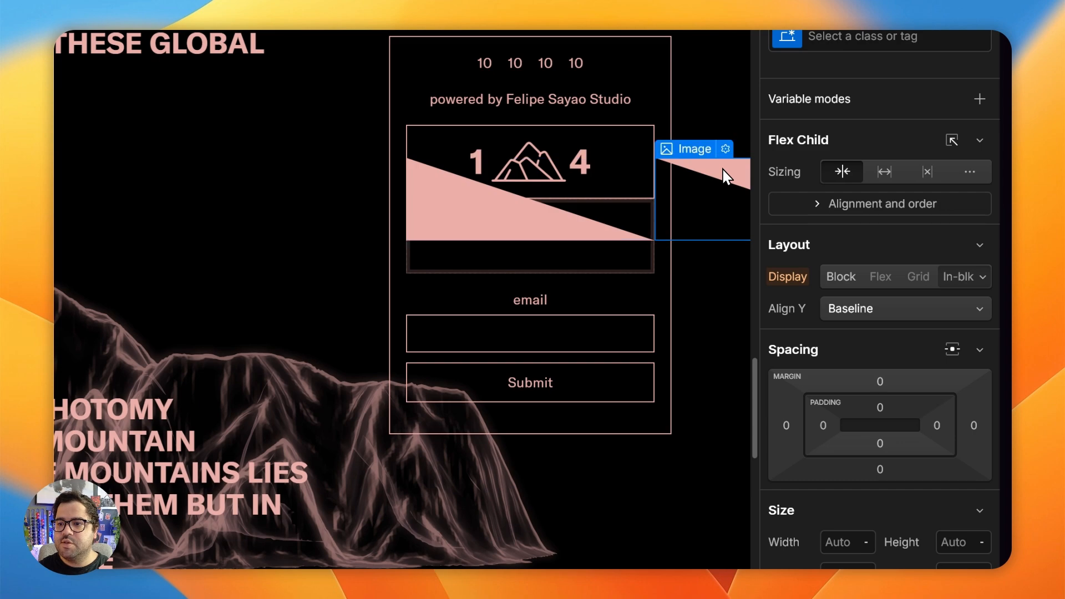
Step: Give the first triangle image the new class button-triangle-1 and the second one the new class button-triangle-2
click(531, 185)
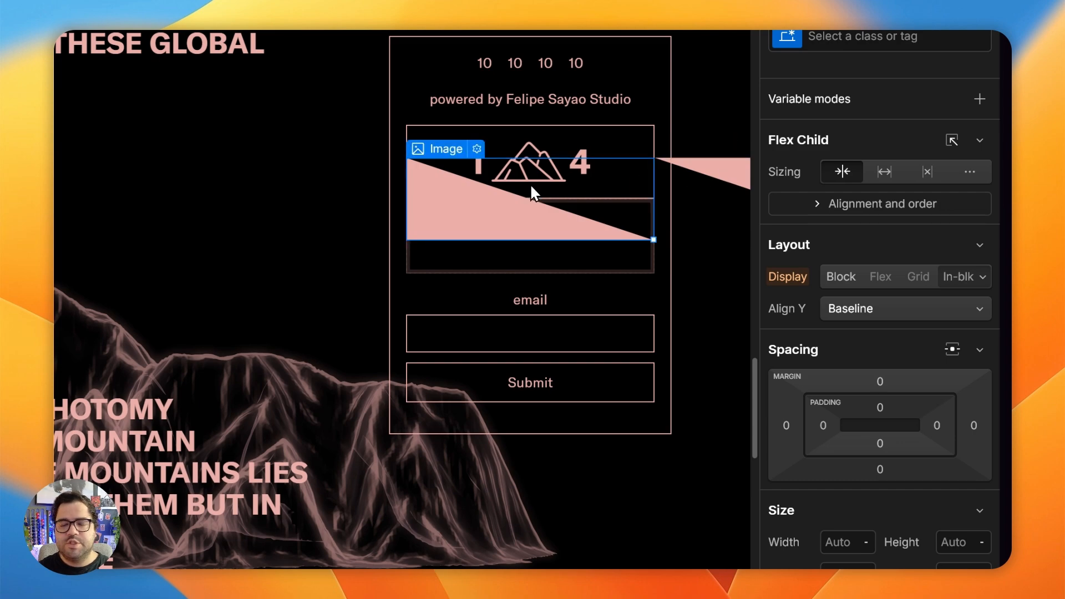
click(728, 178)
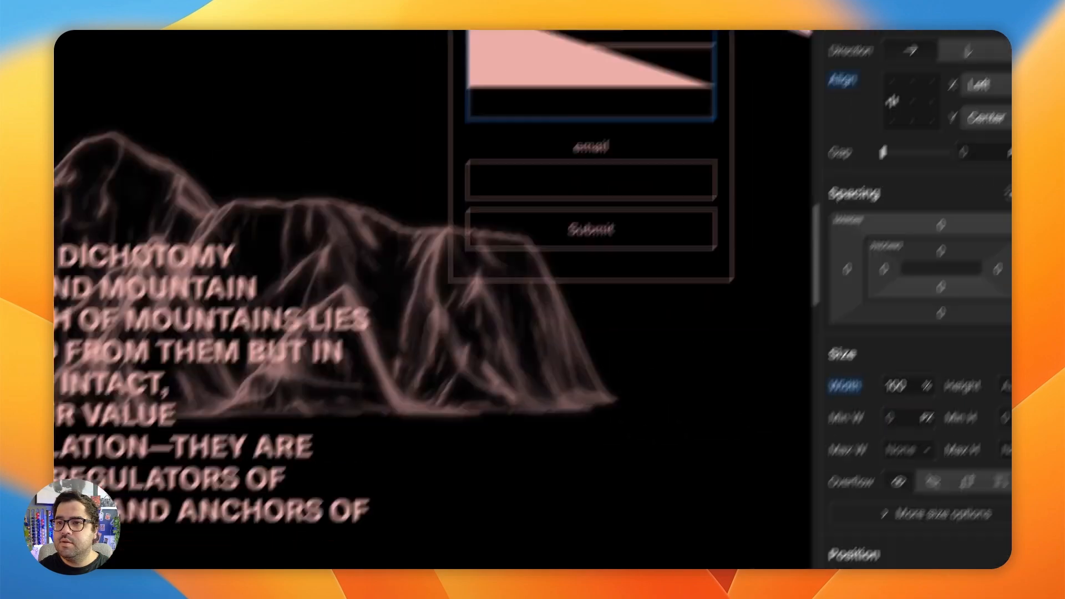
click(383, 495)
mouse_move(110, 387)
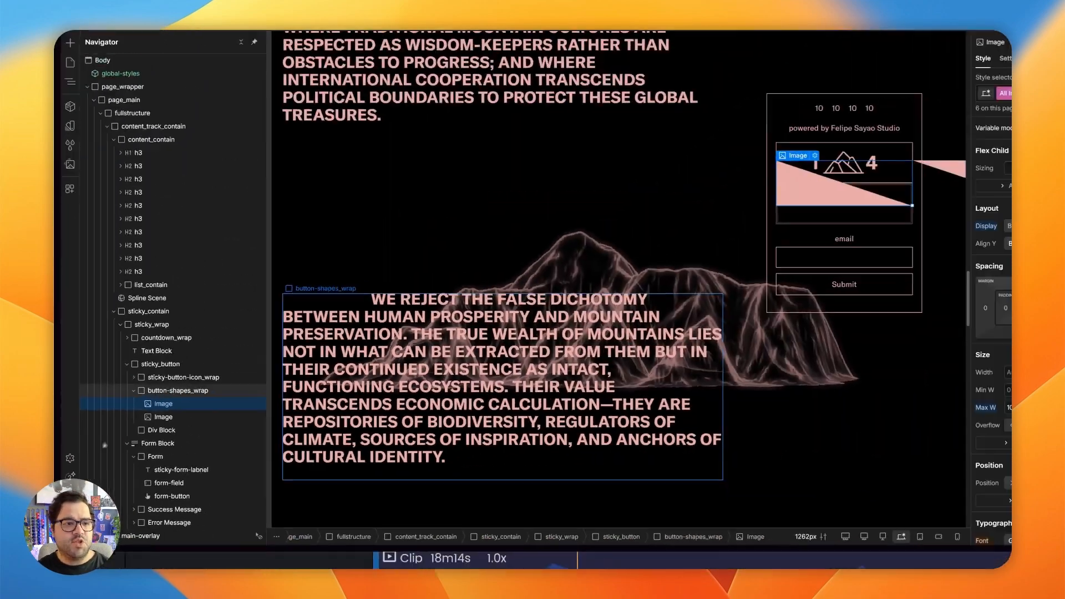
click(269, 326)
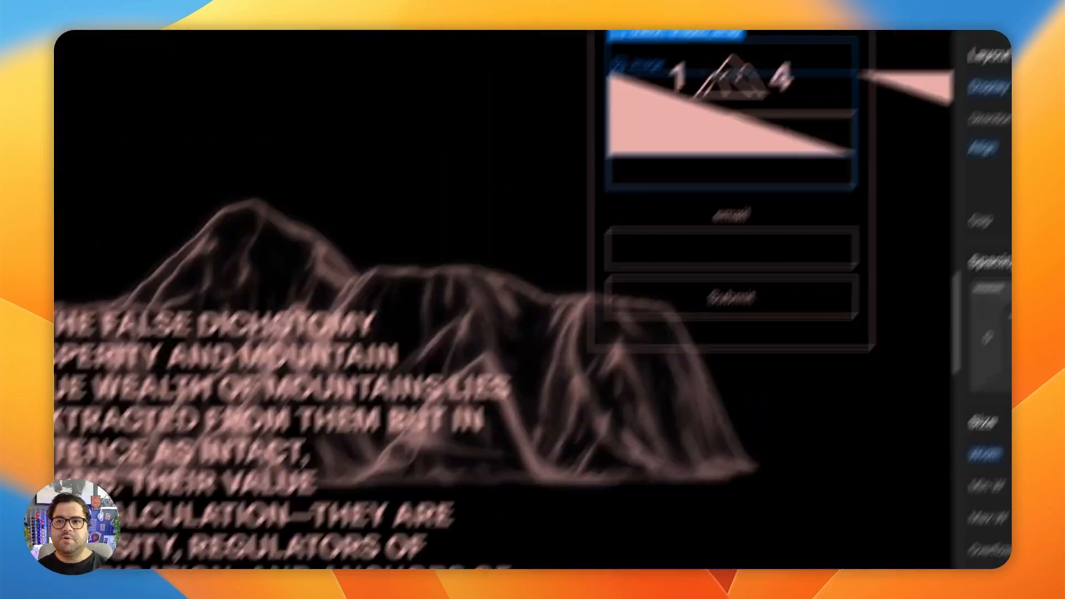
click(273, 295)
click(877, 215)
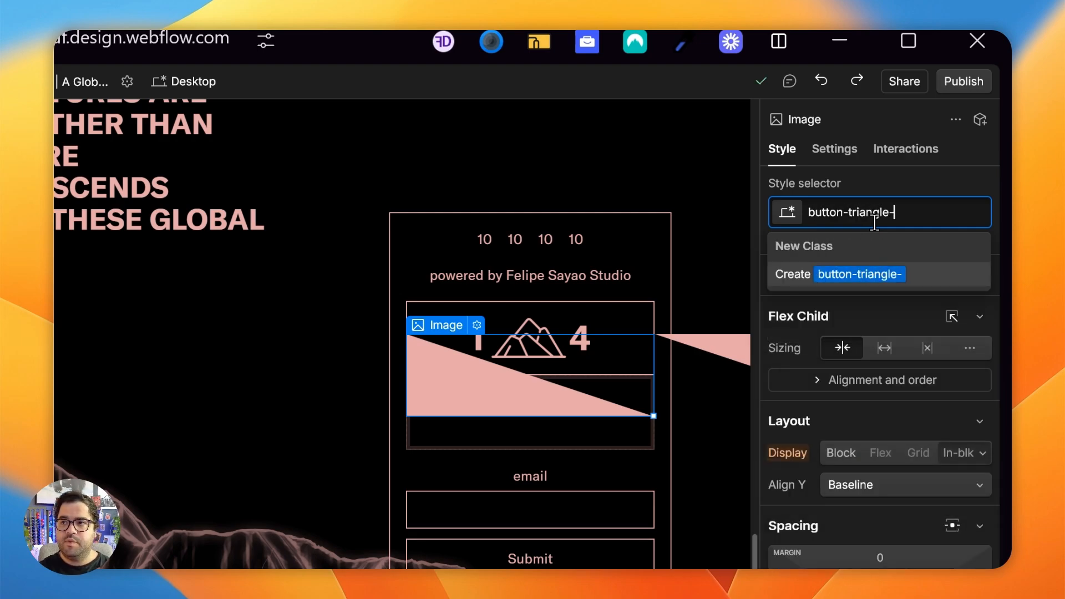
key(Return)
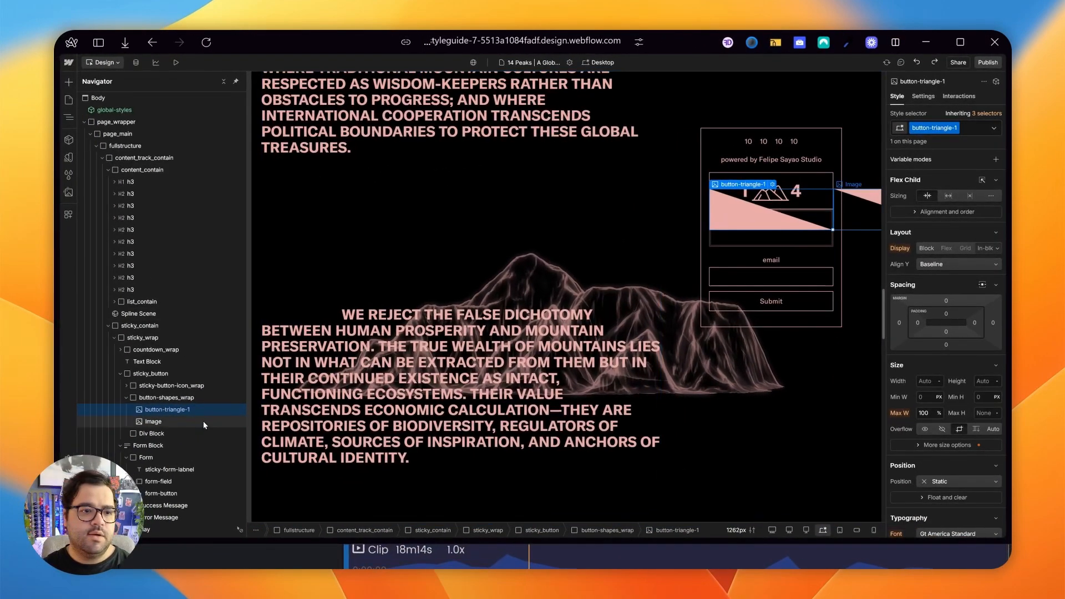
click(203, 421)
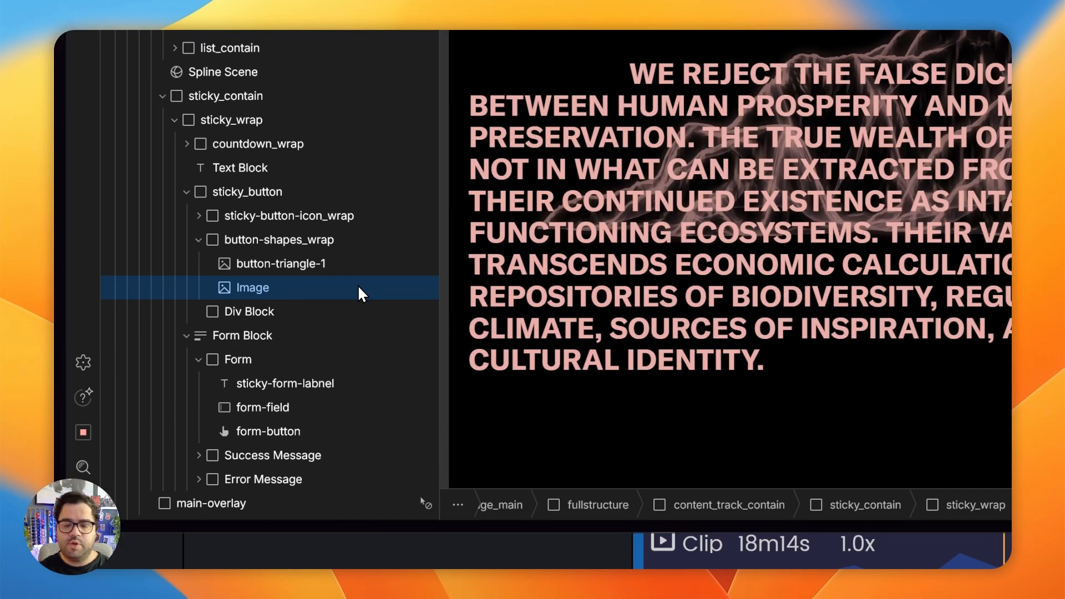
key(Return)
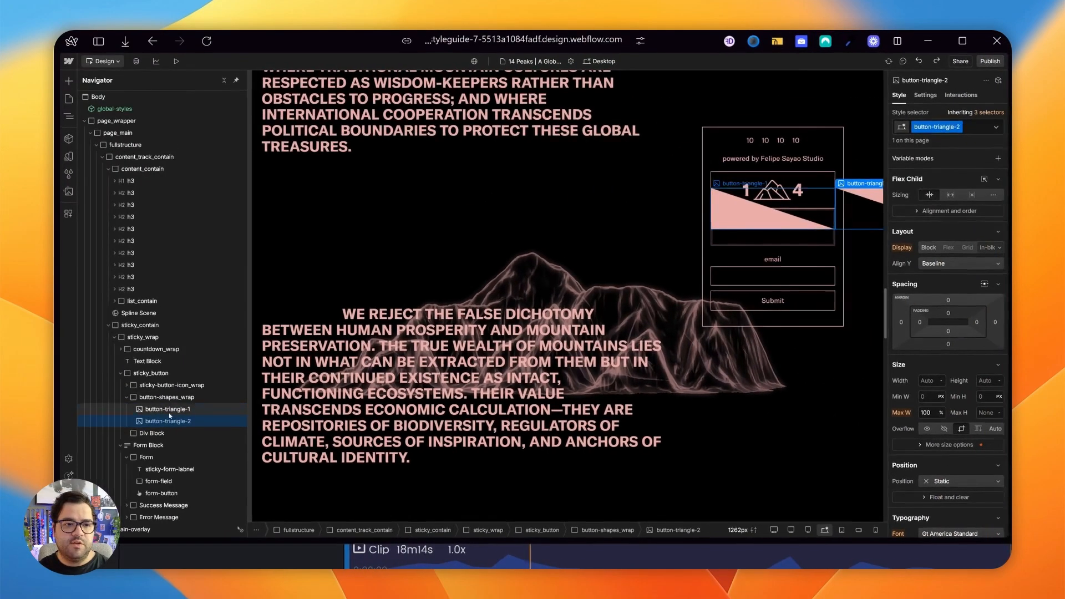
click(279, 264)
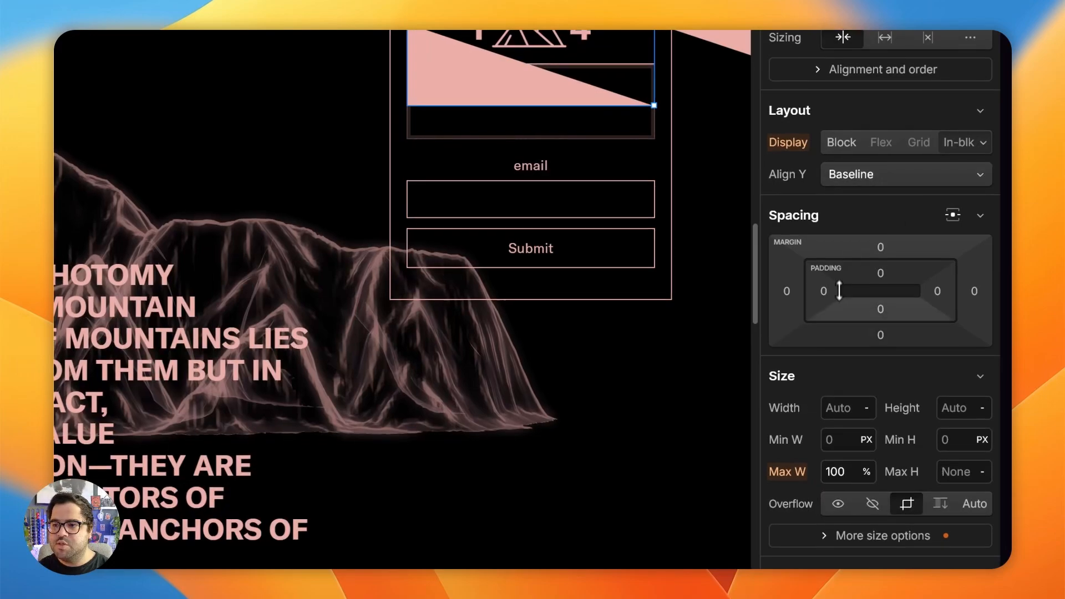
scroll(882, 333, down, 5)
click(882, 419)
key(Escape)
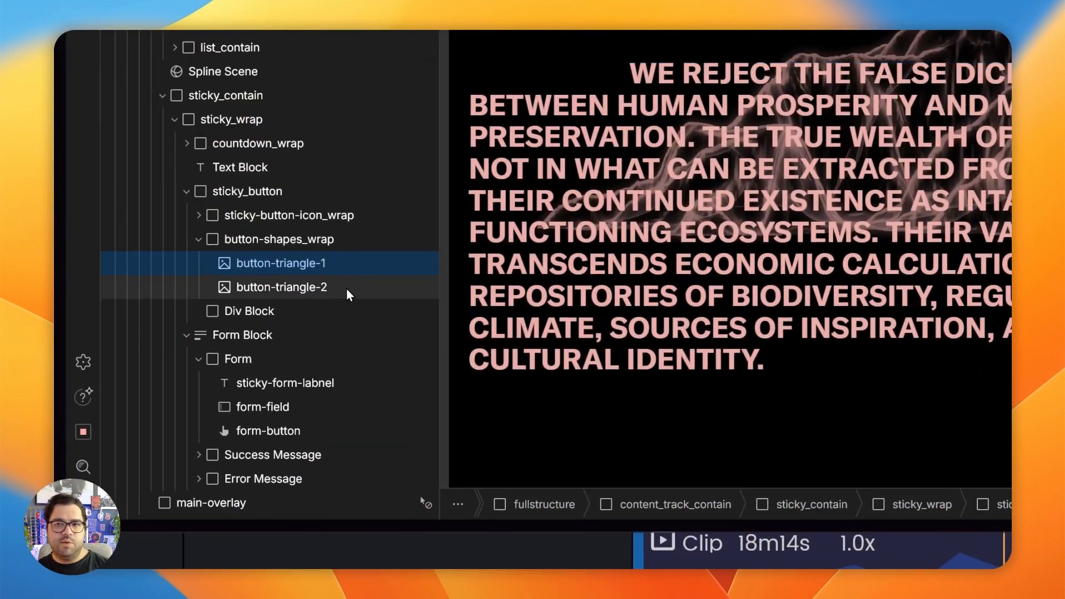
Step: Position button-triangle-2 absolutely at the top right of button-shapes_wrap and try a left offset of 50 px
click(349, 294)
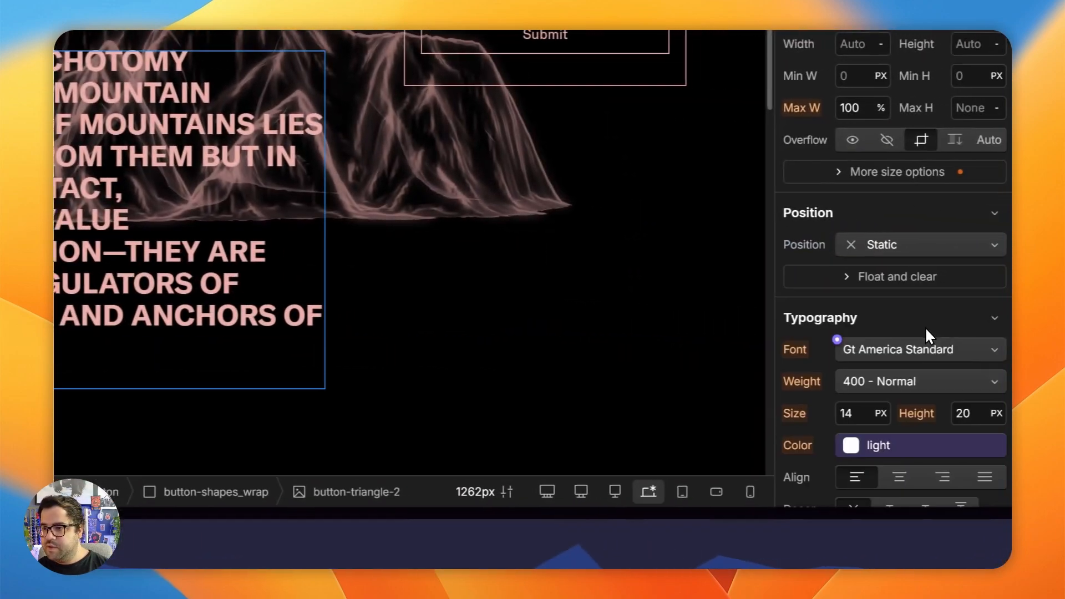
click(865, 244)
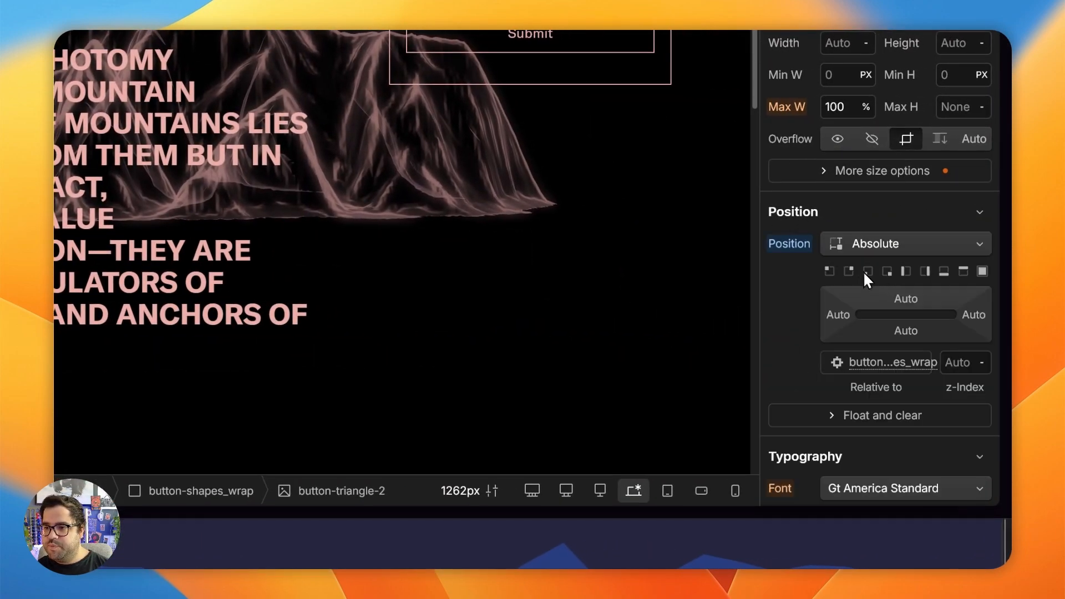
click(855, 268)
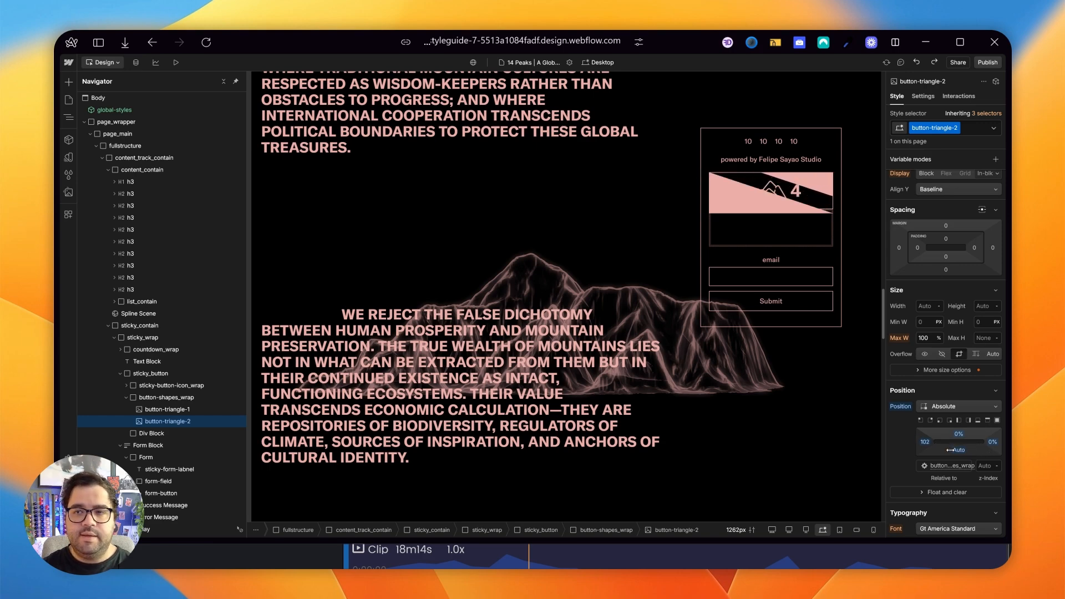
drag(945, 449, 939, 448)
click(925, 443)
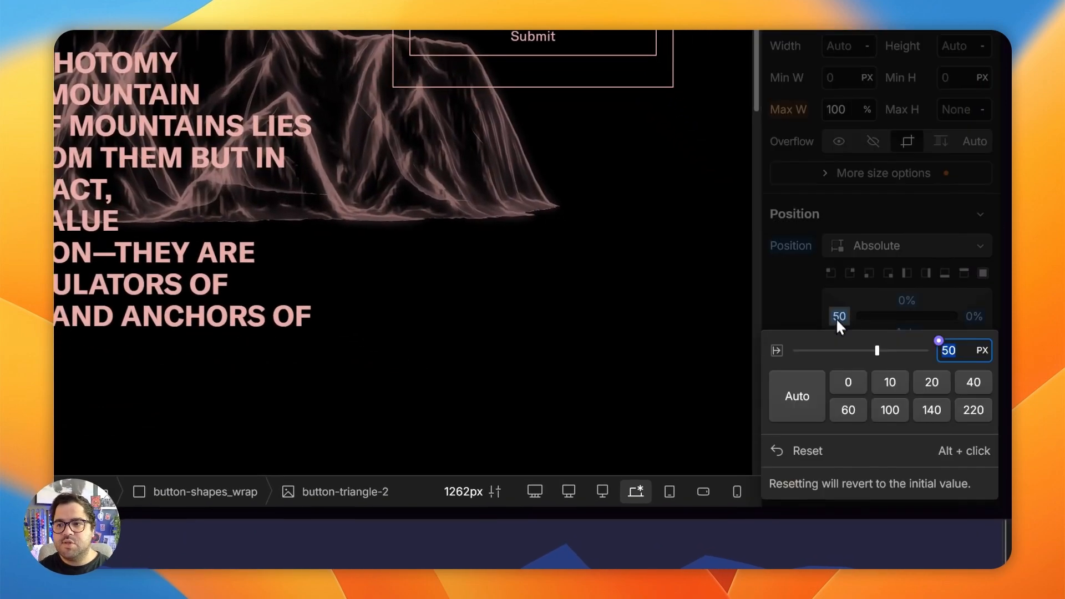
key(Escape)
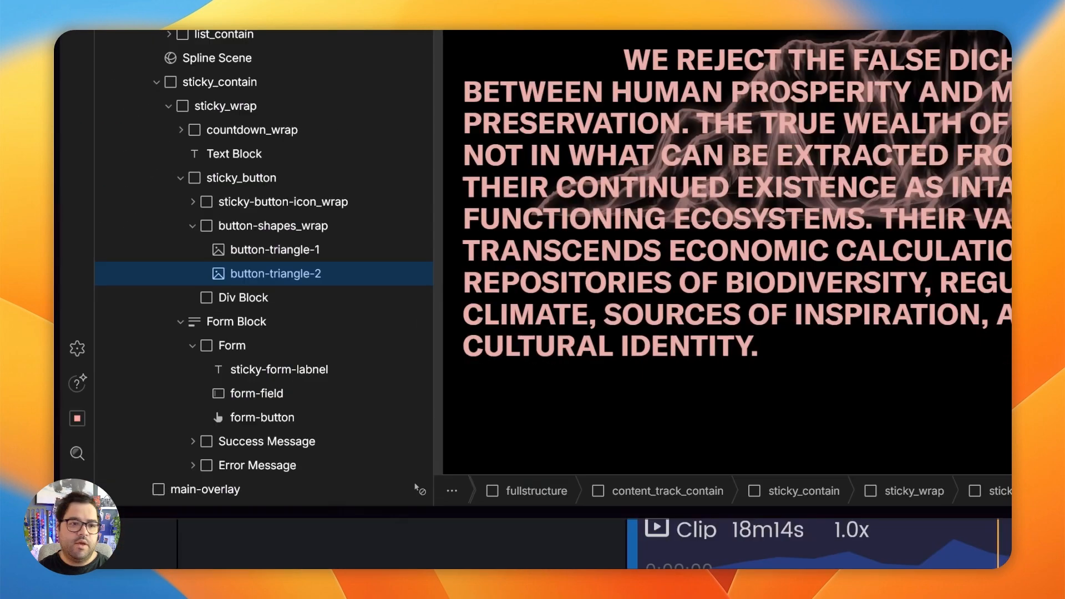
Step: Give the unnamed div block below button-shapes_wrap in sticky_button the new class button-text_wrap
click(199, 231)
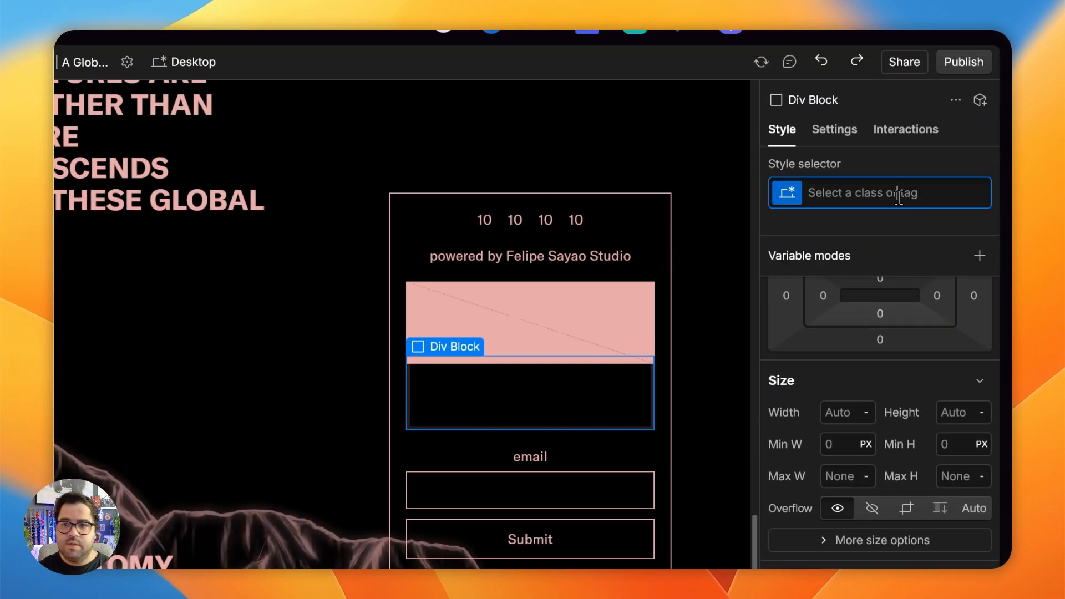
click(900, 201)
text(but)
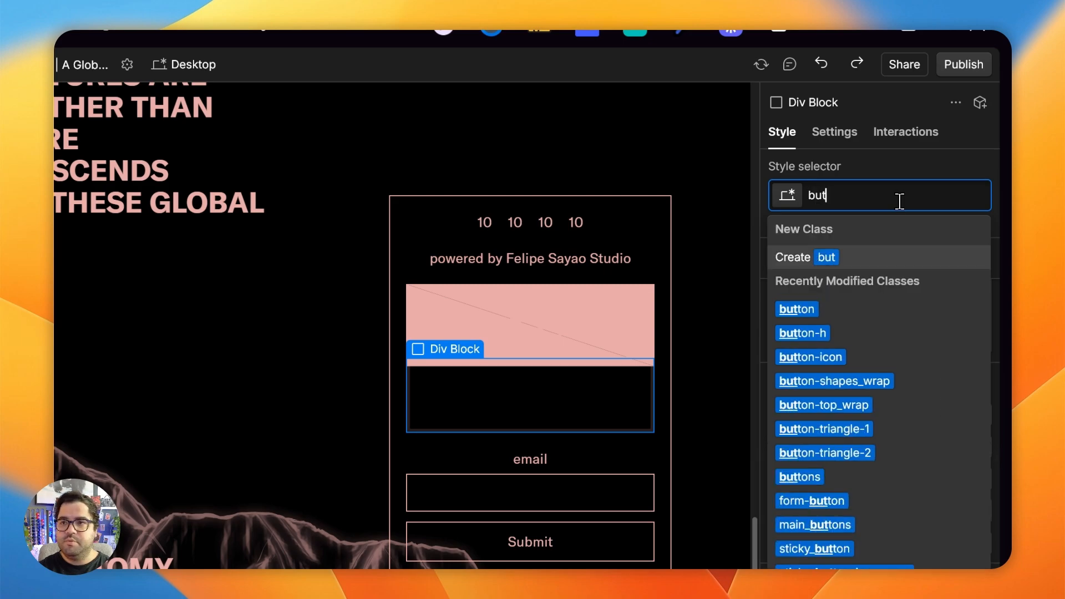
text(ton-t)
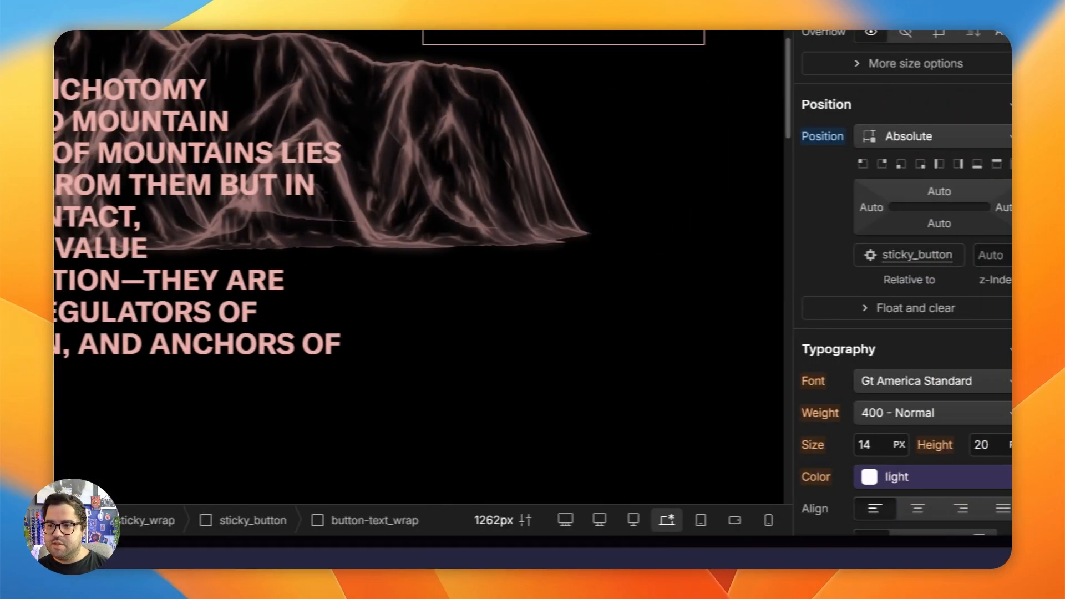
Step: Give the absolutely positioned button-text_wrap a z-index of 3 and 0% offsets on all four sides of sticky_button
click(943, 247)
text(3)
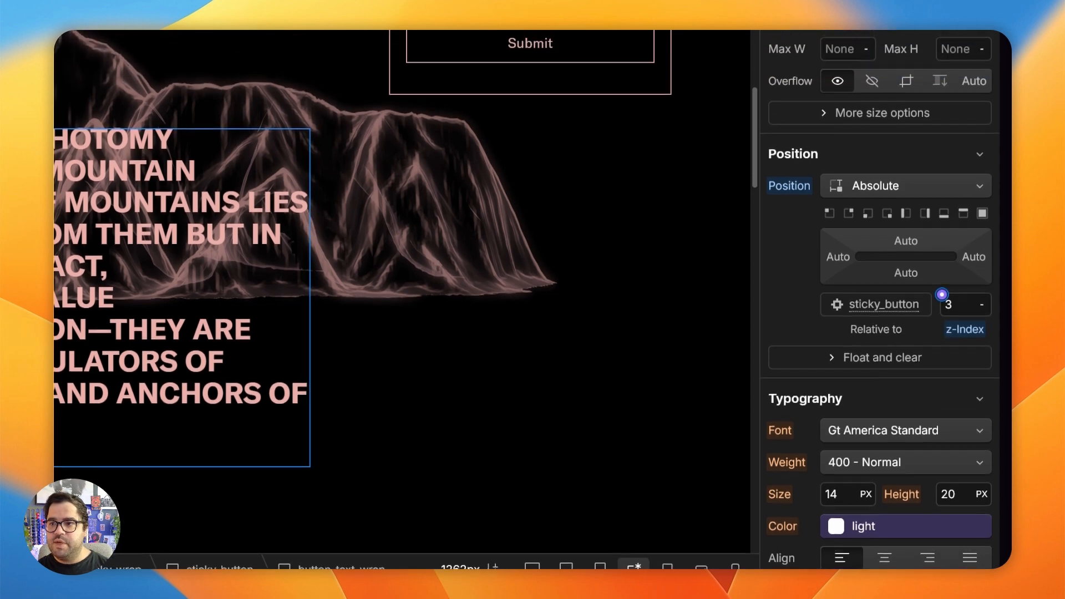
click(429, 162)
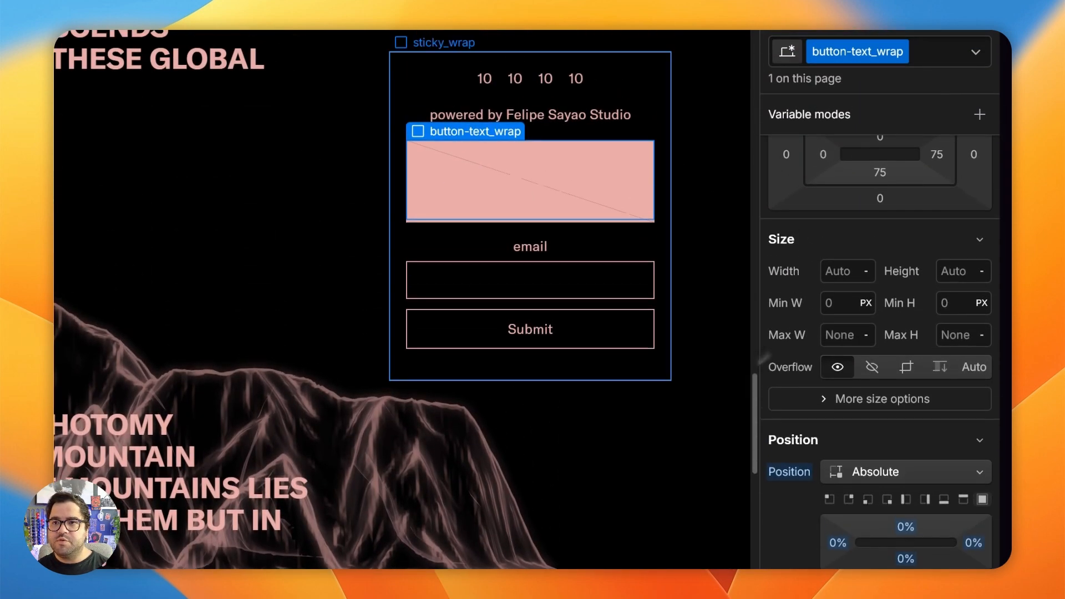
Step: Lay out button-text_wrap as a horizontal flex container centered on both axes
scroll(908, 302, up, 3)
click(881, 188)
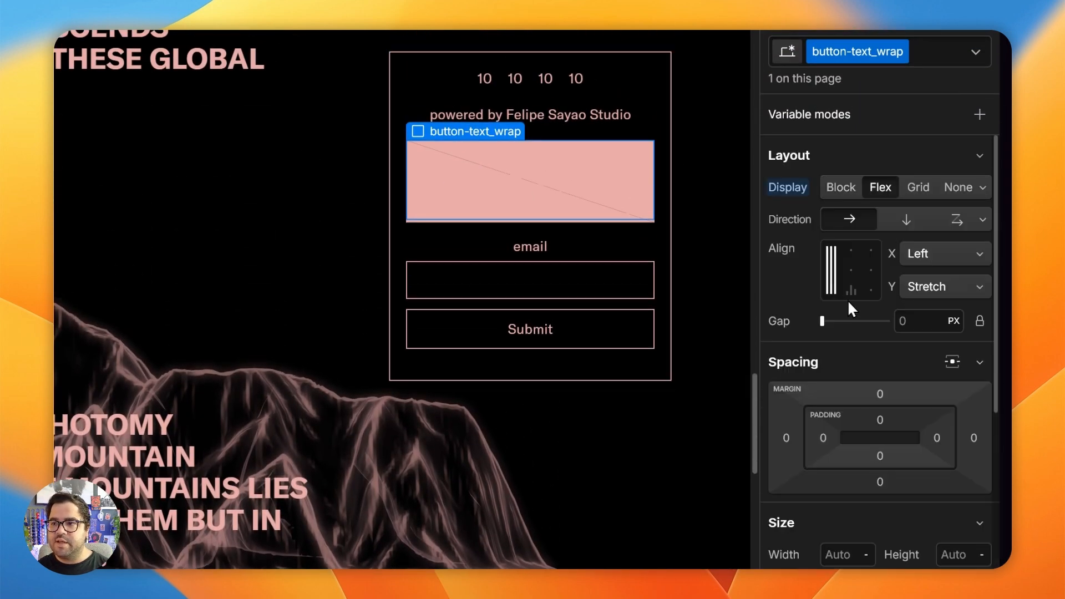
click(851, 270)
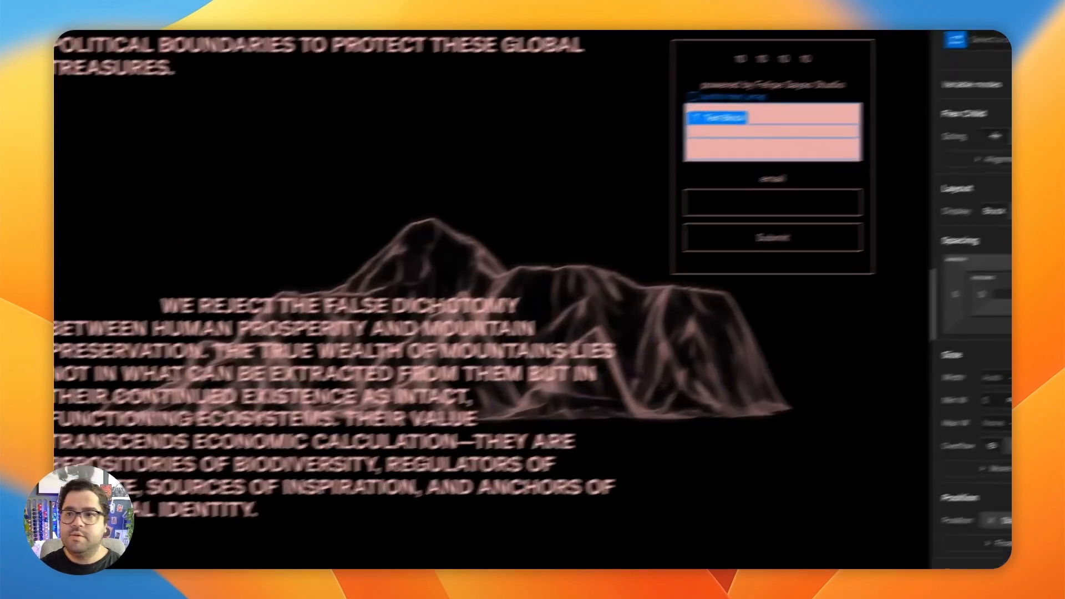
Step: Set the text color of button-text_wrap to the dark variable
scroll(994, 248, down, 10)
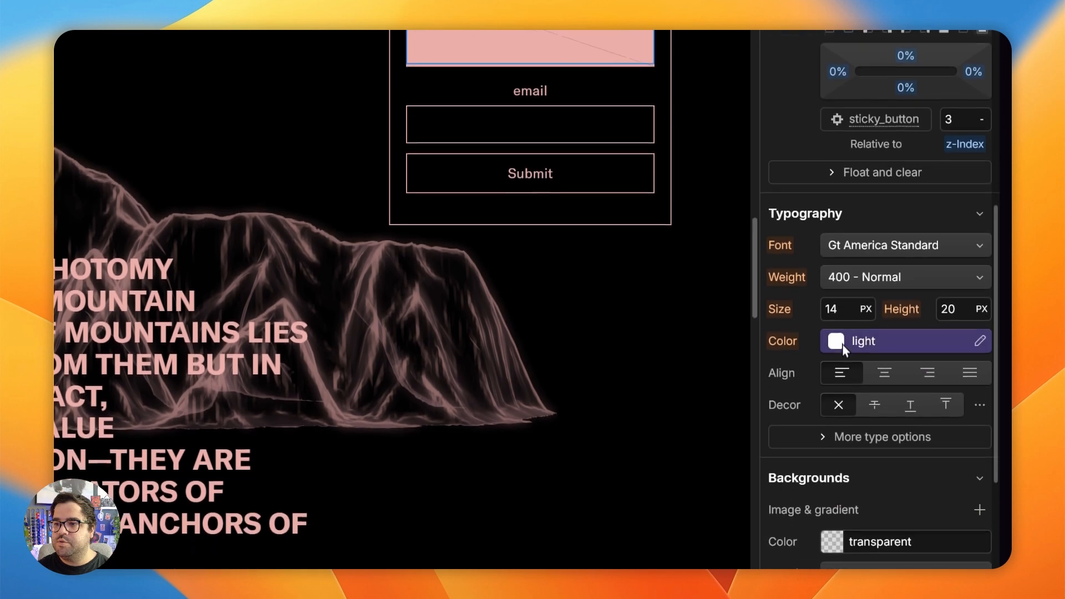
click(842, 345)
click(808, 223)
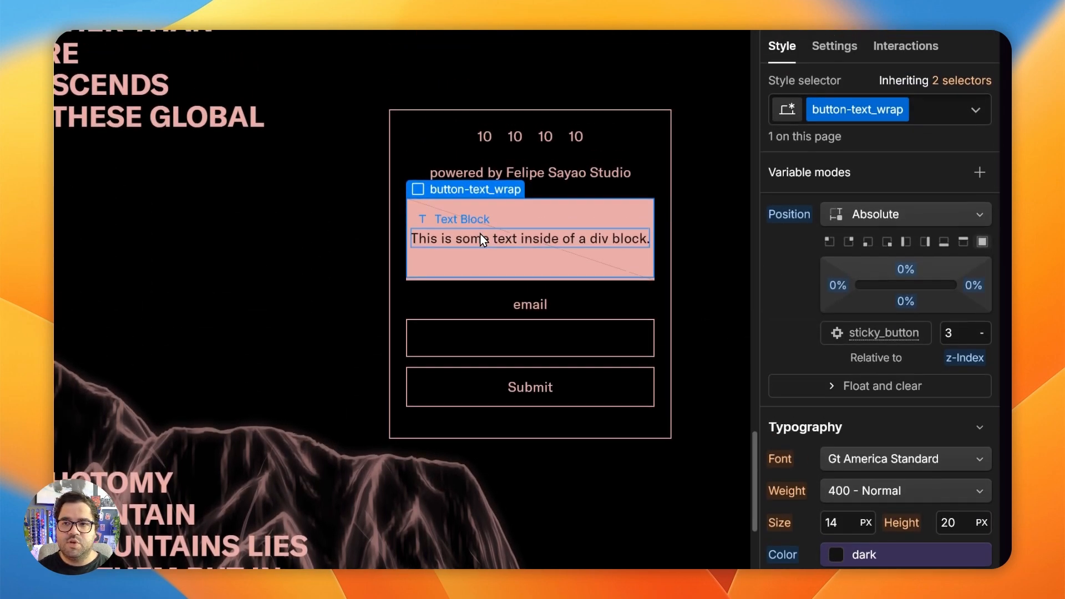
Step: Replace the placeholder text of the text block inside button-text_wrap with TUNE IN
click(480, 240)
key(Return)
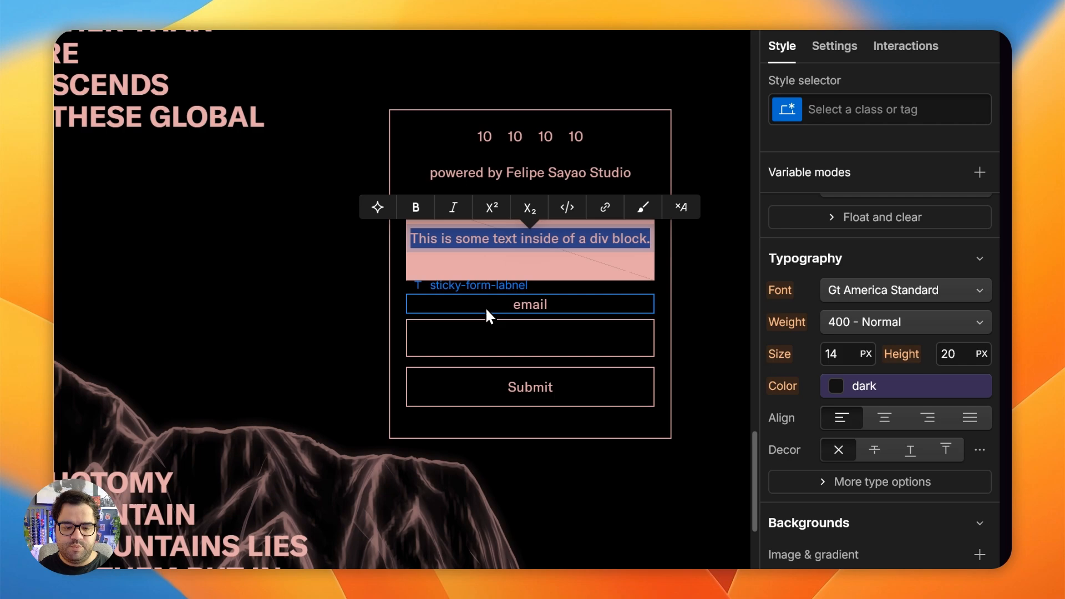
text(TUNE)
text( IN)
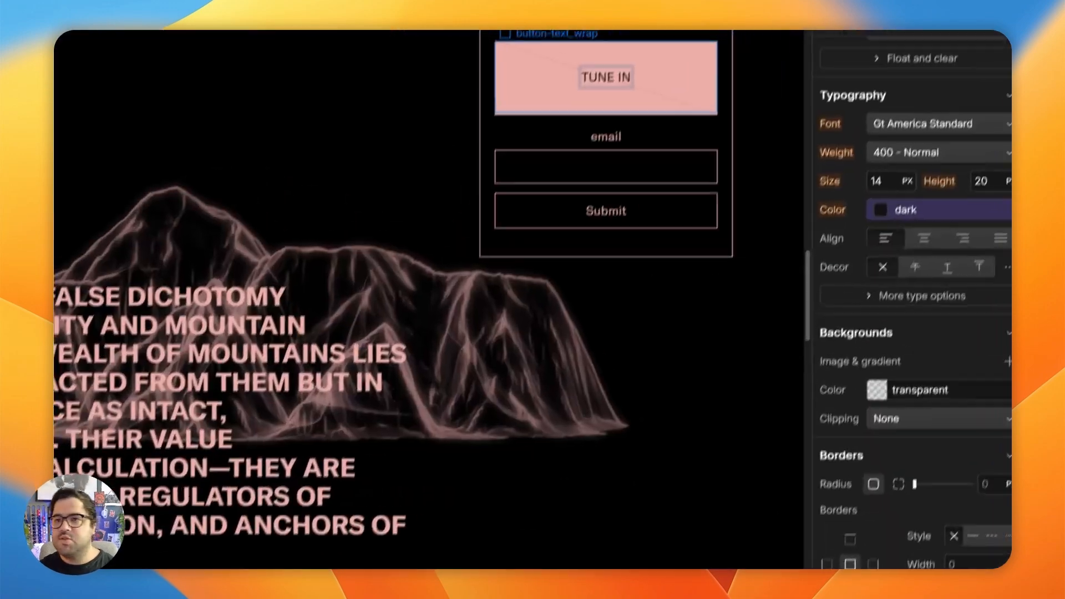
Step: Set the font weight of button-text_wrap to 700 - Bold
scroll(986, 224, up, 3)
click(957, 235)
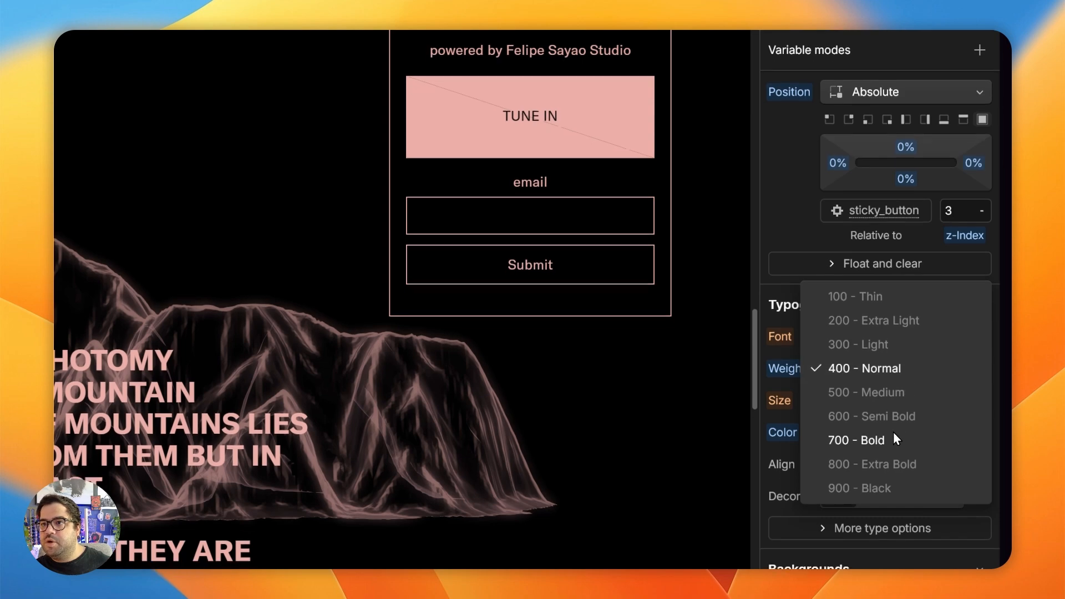
click(892, 439)
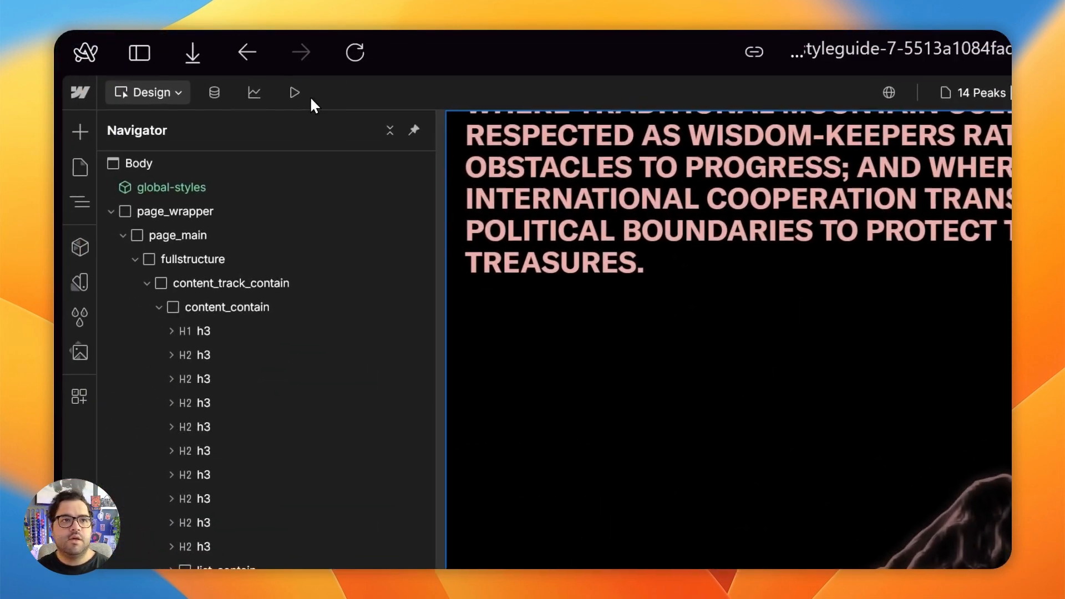
Step: Preview the page and check how the TUNE IN button looks and behaves across the page
click(281, 93)
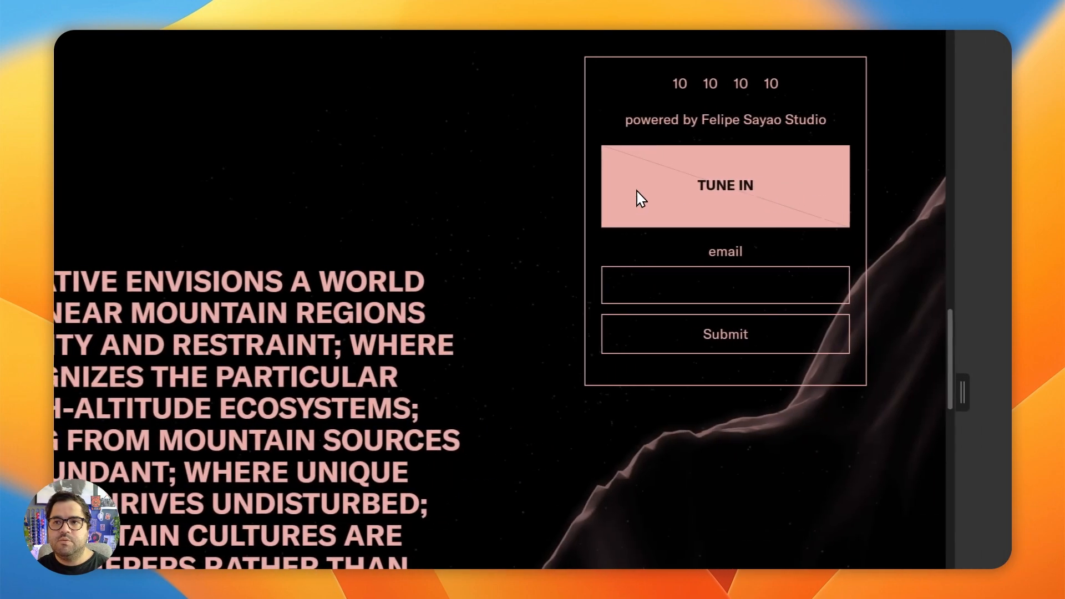
triple_click(708, 188)
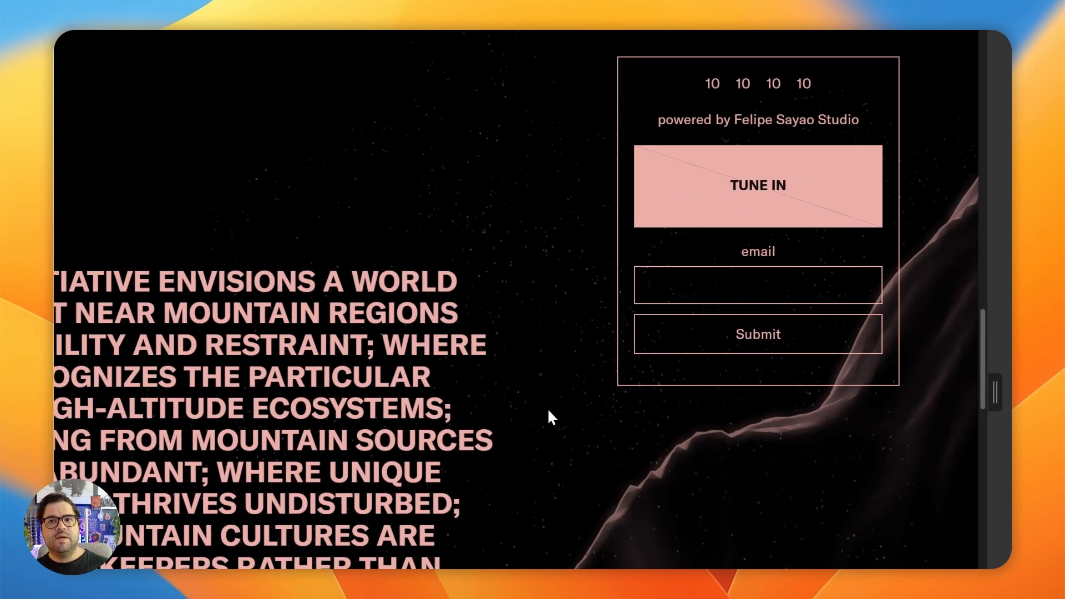
scroll(311, 53, down, 8)
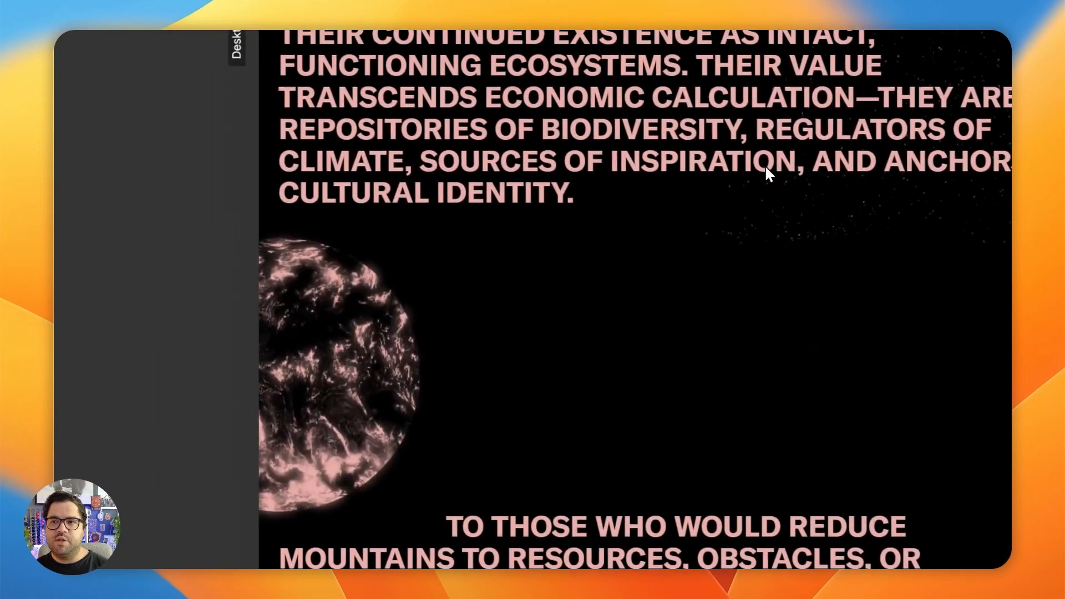
scroll(765, 167, up, 7)
scroll(608, 244, up, 5)
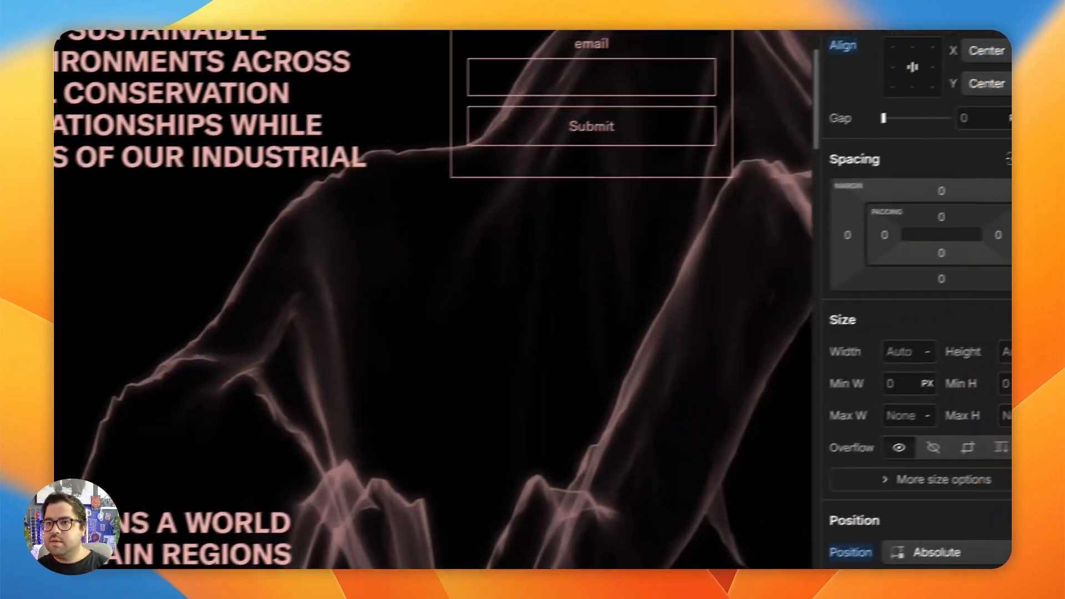
Step: Open the cursor style options for button-text_wrap
scroll(921, 215, down, 10)
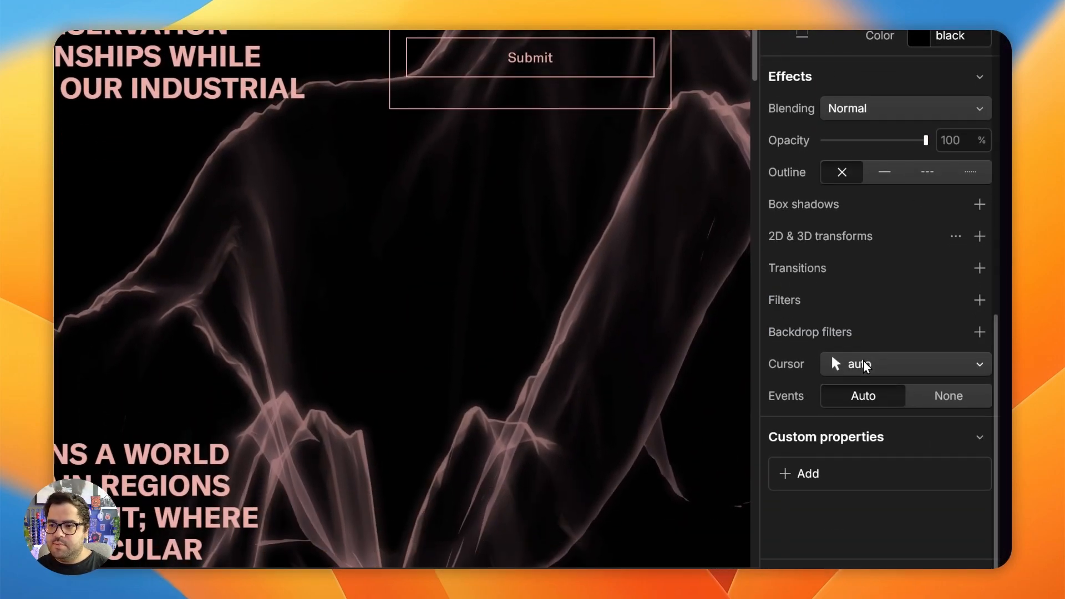
click(832, 360)
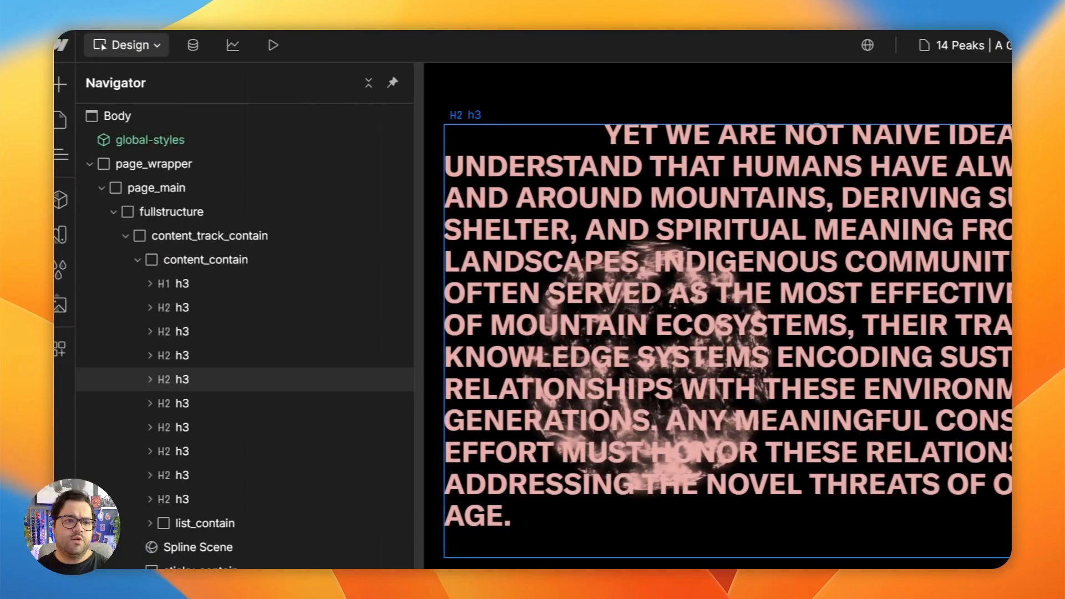
Step: Add a hover trigger to sticky_button that starts an animation, and disable it for tablet and phone landscape
click(253, 433)
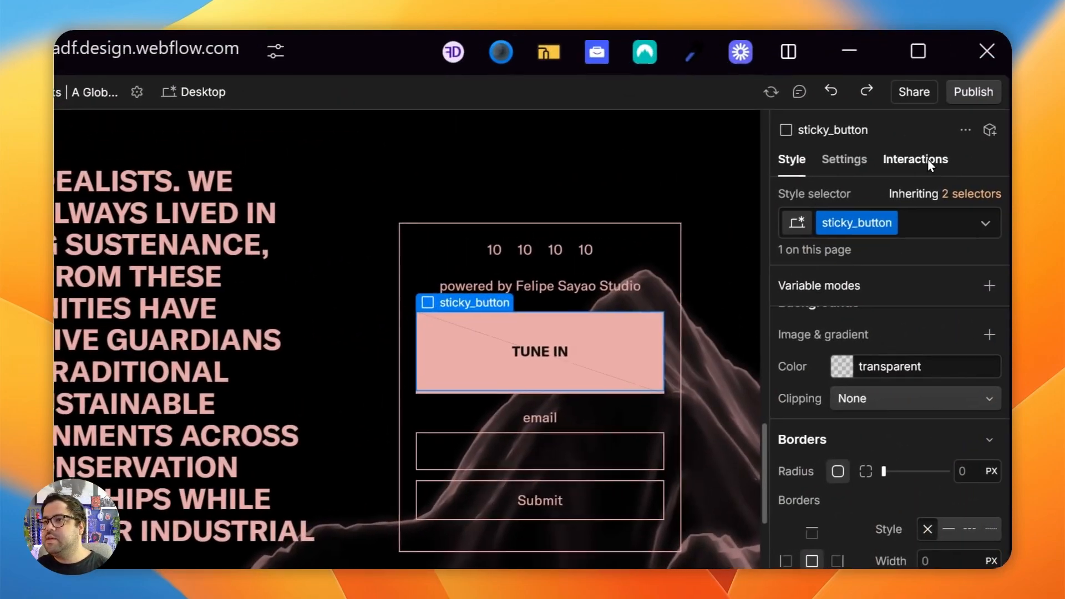
click(924, 161)
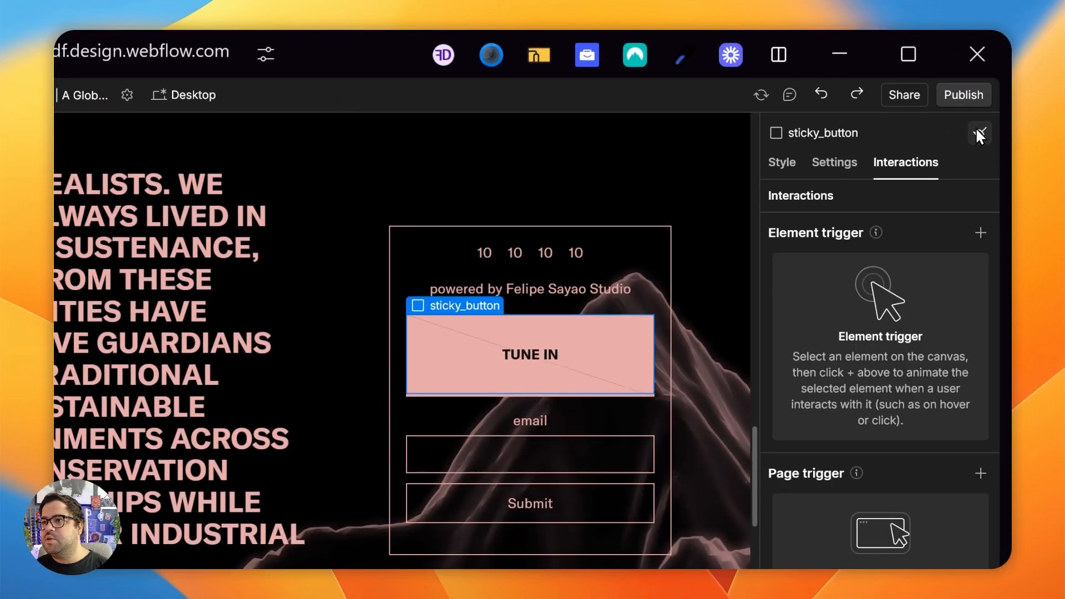
click(980, 231)
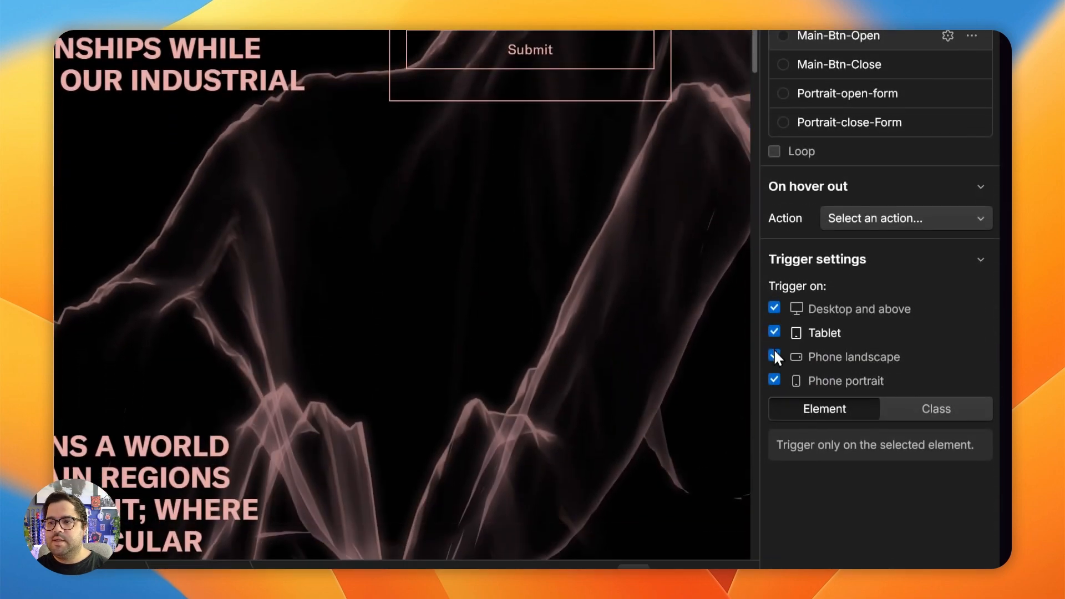
click(774, 330)
click(775, 350)
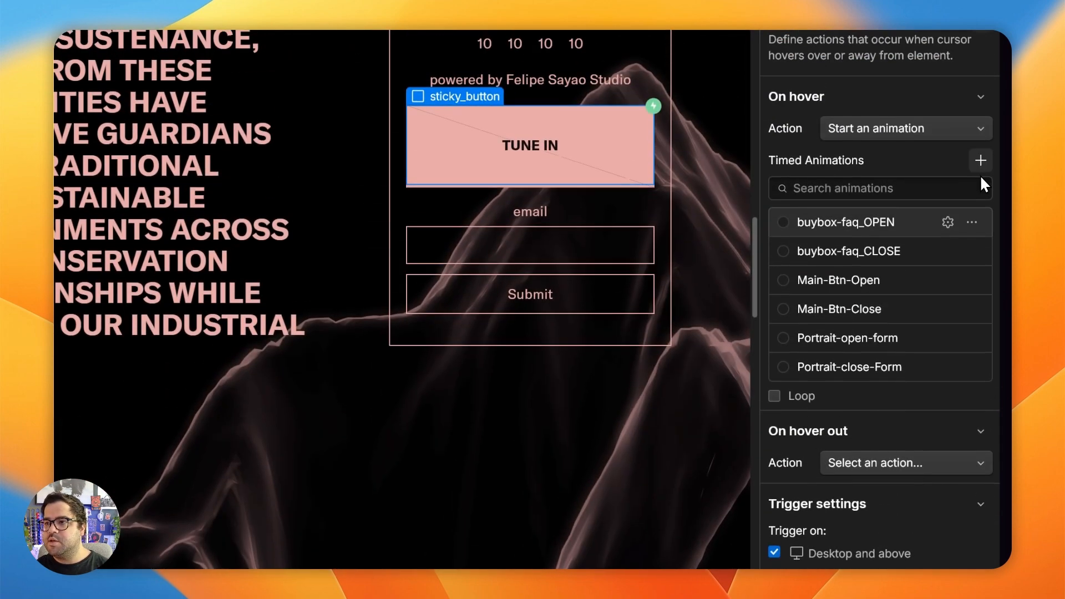
Step: Create a new timed animation named btn-hover-IN for the hover action of sticky_button
click(980, 161)
text(button-)
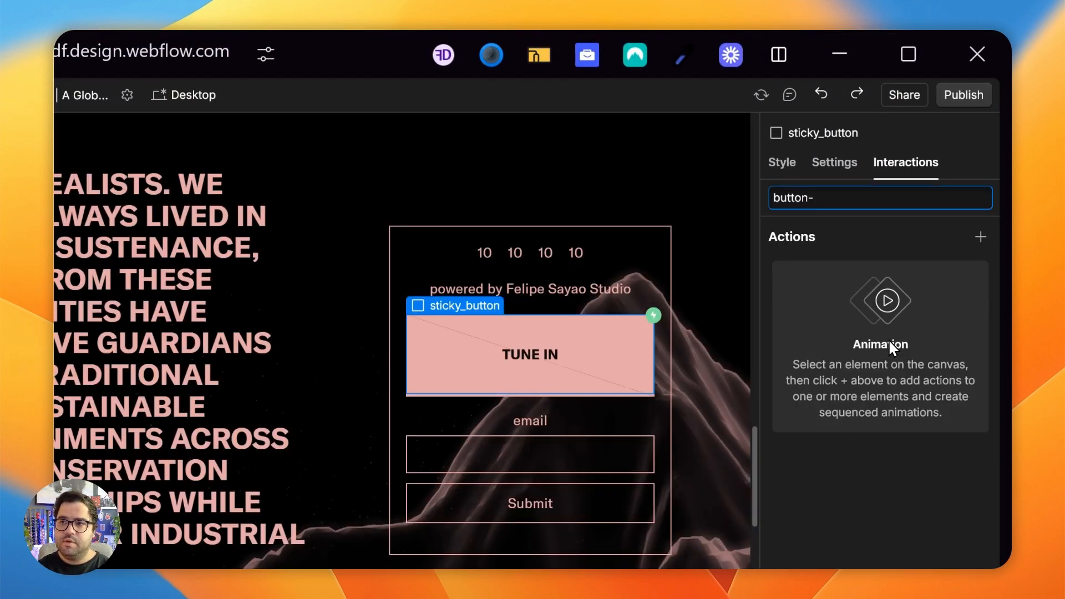
key(ctrl+a)
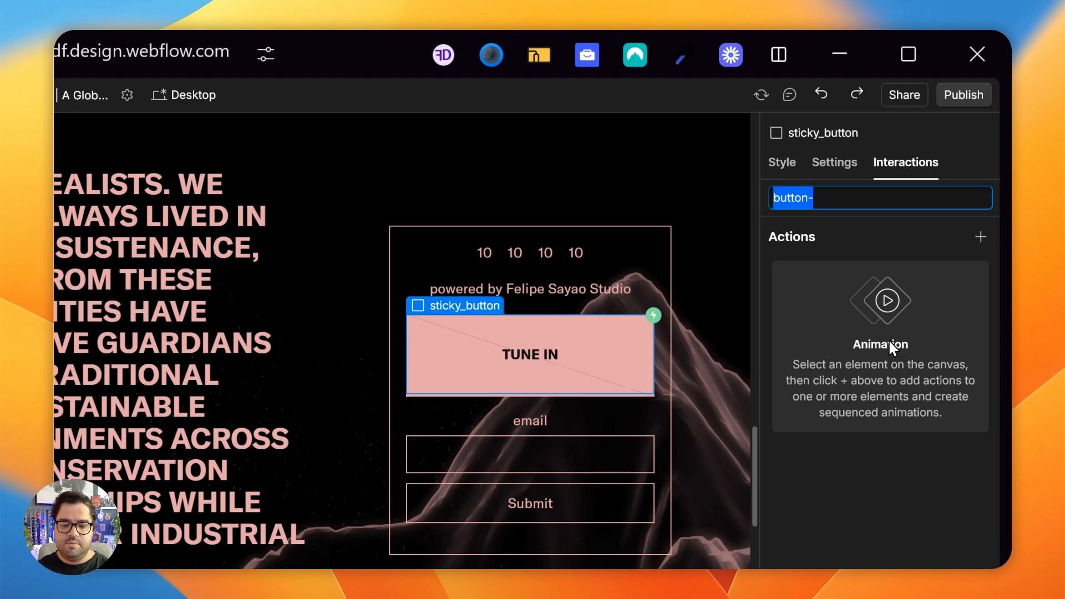
text(btn-hover-IN)
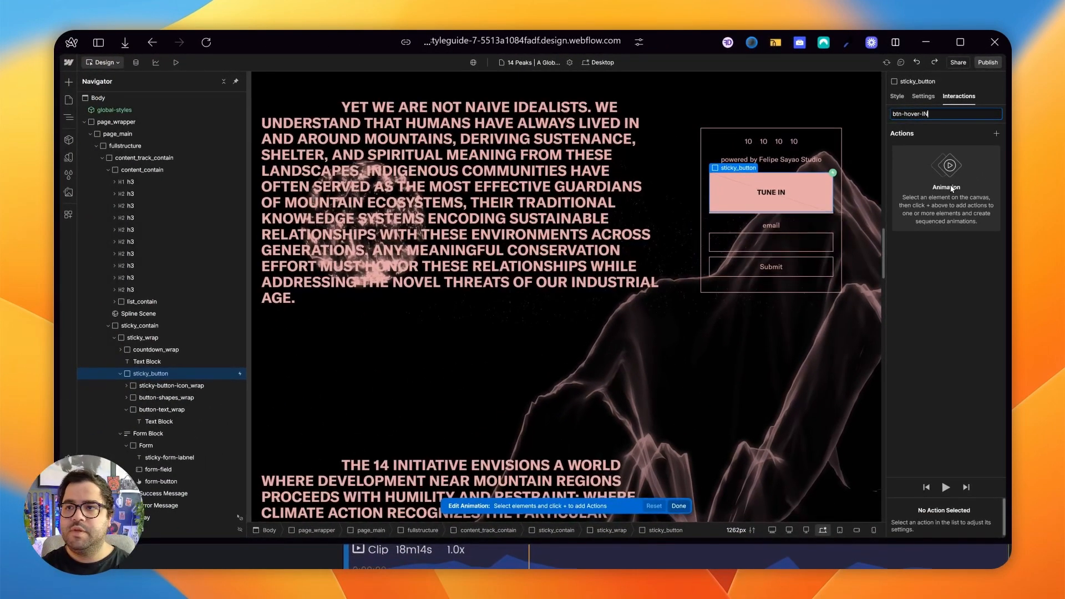
key(Return)
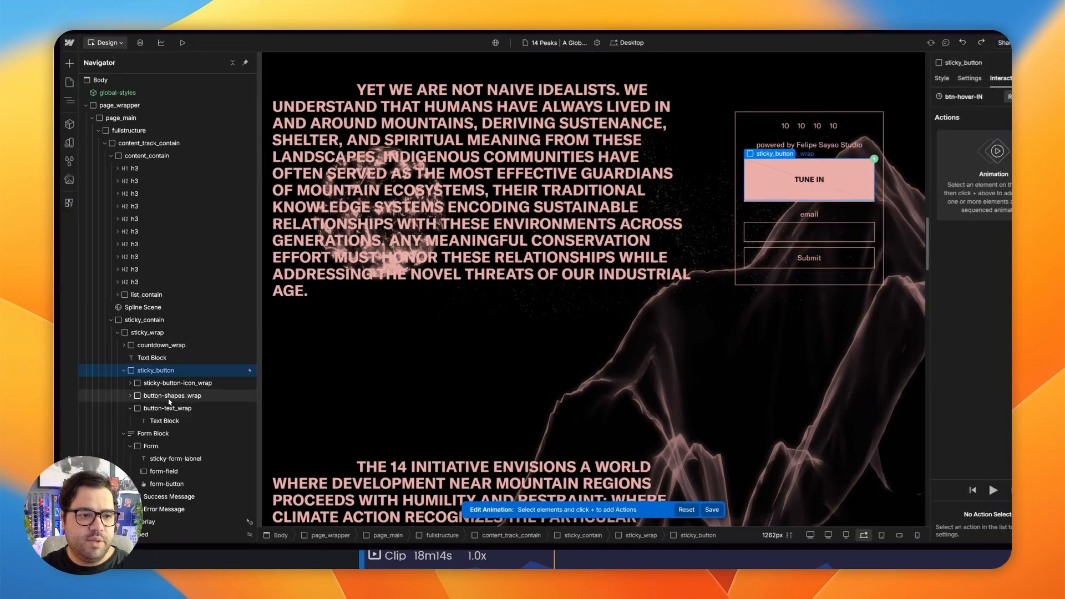
Step: Add a Move action for button-triangle-1 from button-shapes_wrap to the btn-hover-IN animation
click(131, 397)
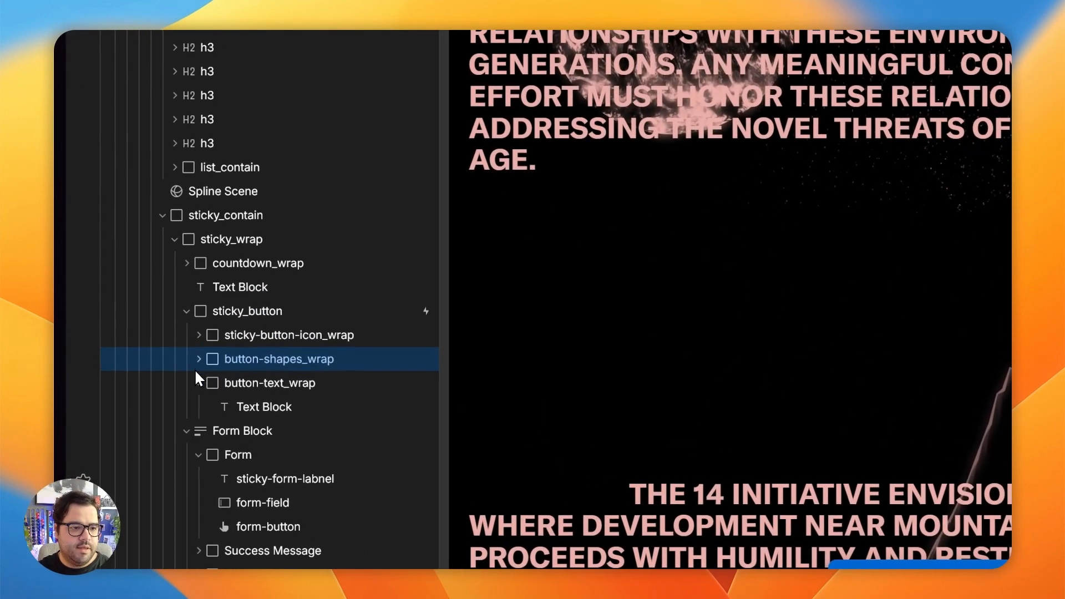
click(126, 397)
click(271, 383)
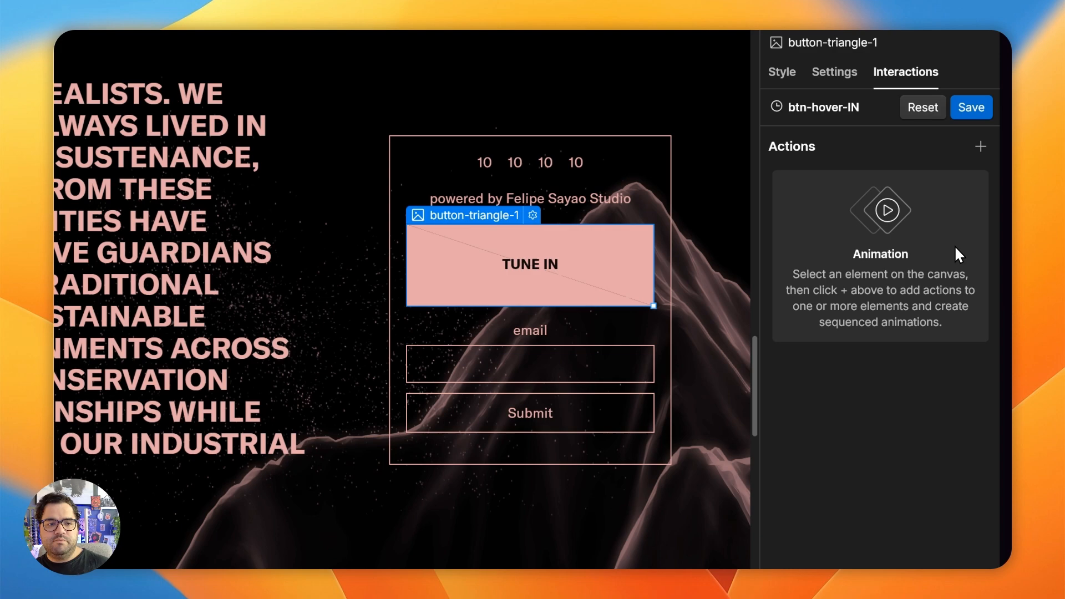
click(980, 147)
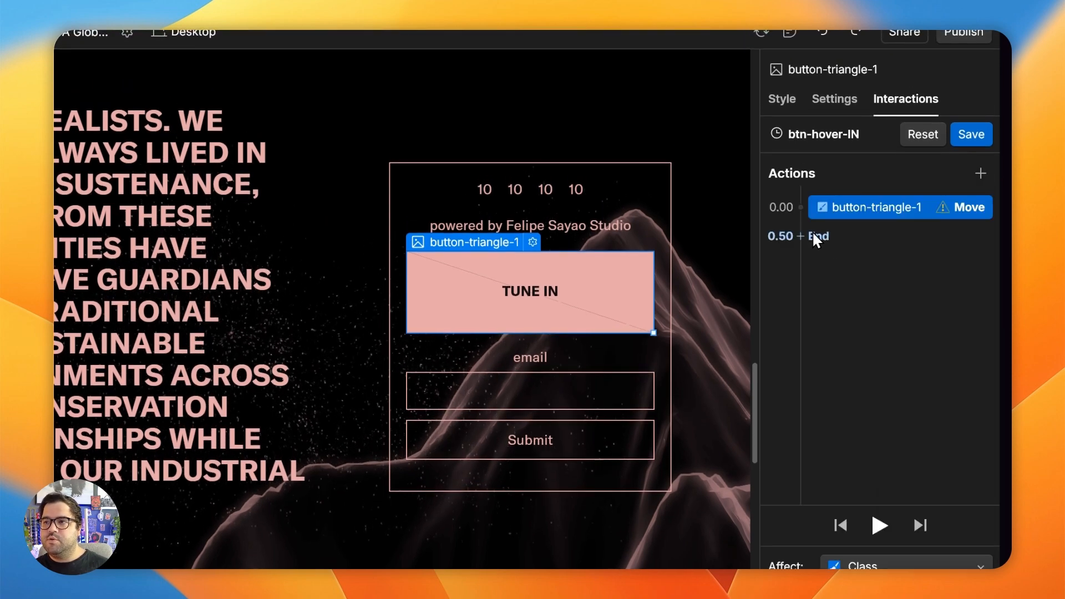
Step: Add a second Move action for button-triangle-1 to btn-hover-IN with an X offset of -6 rem
click(802, 236)
click(787, 340)
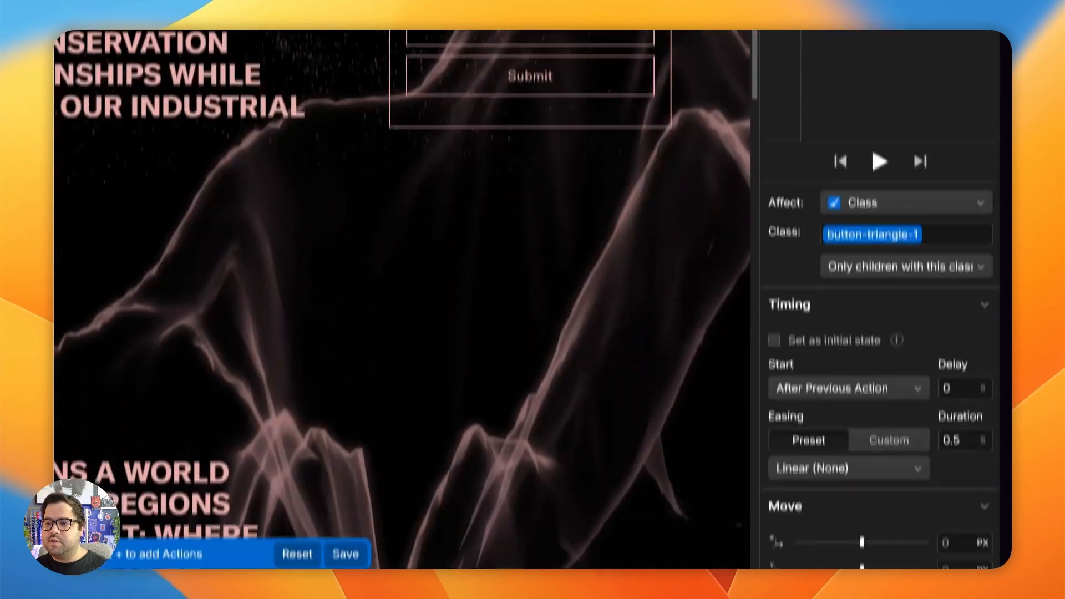
click(971, 544)
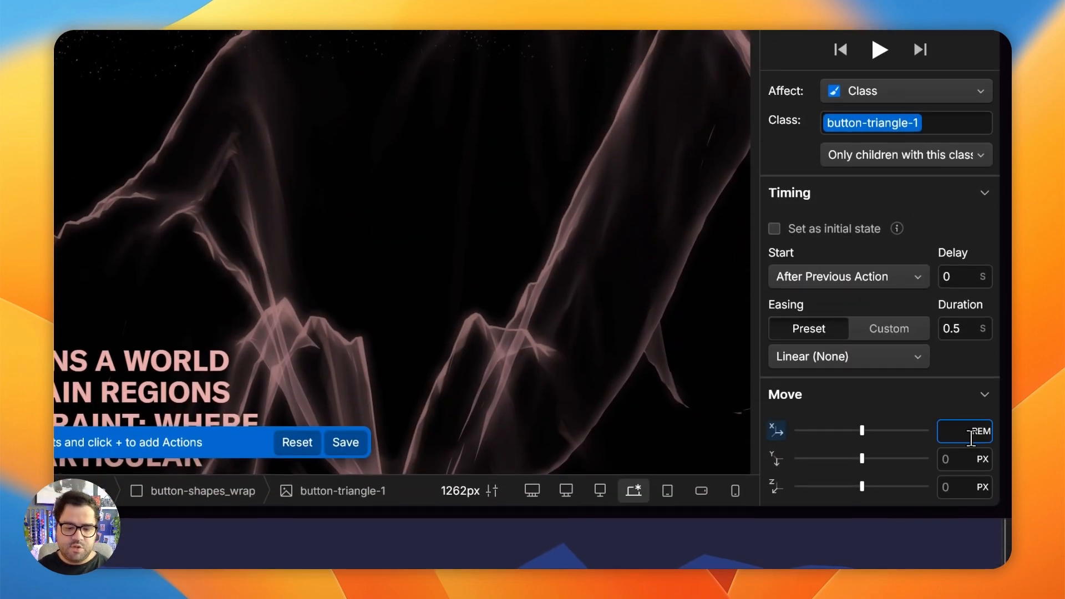
text(-4)
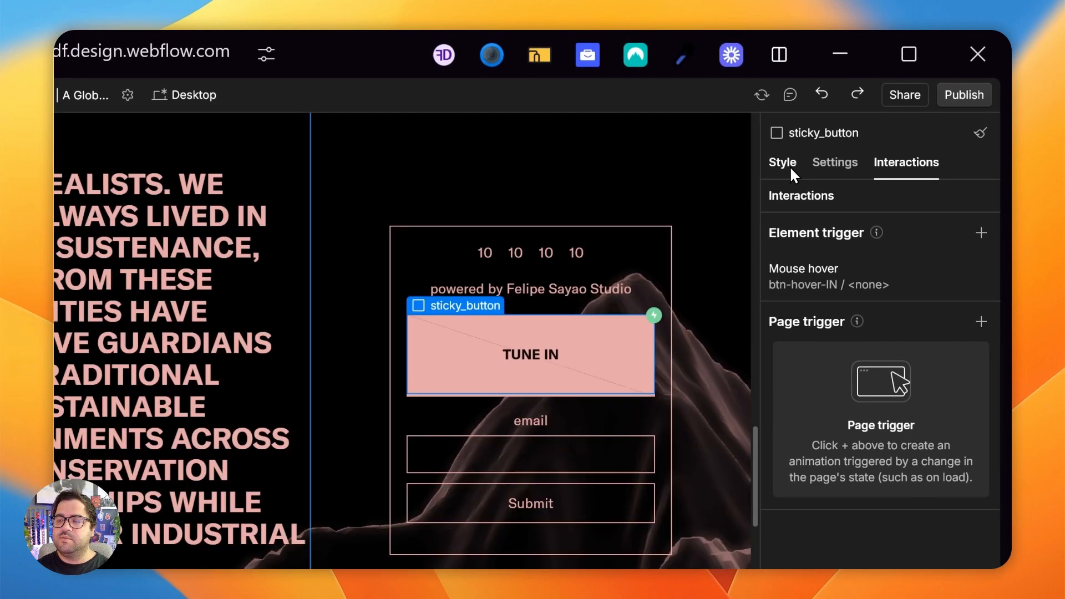
Step: Define the X offset of button-triangle-1's initial-state Move in the saved btn-hover-IN animation and preview it
click(790, 166)
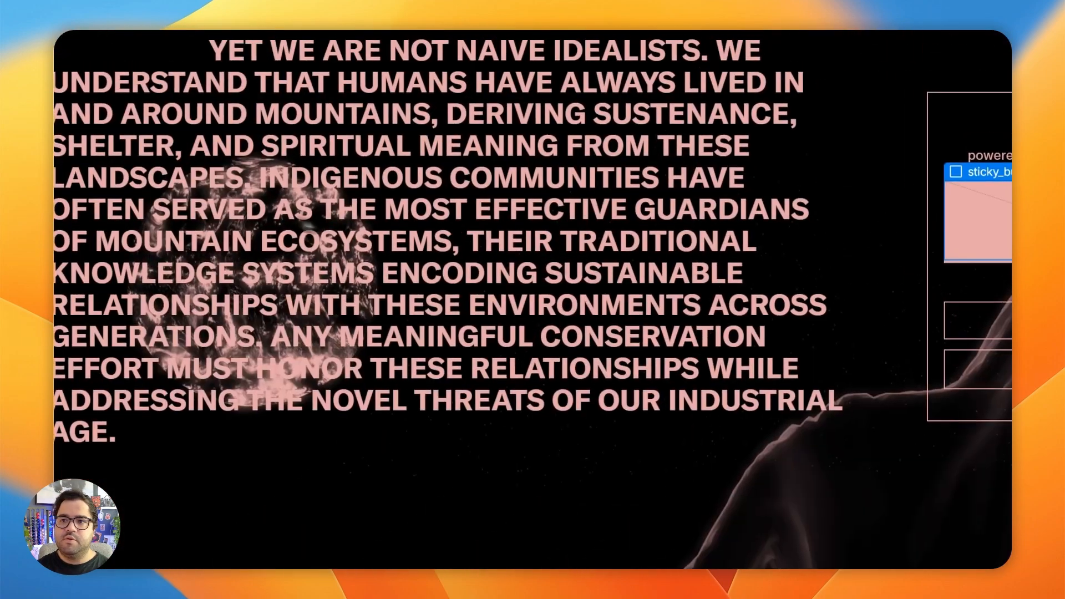
click(906, 159)
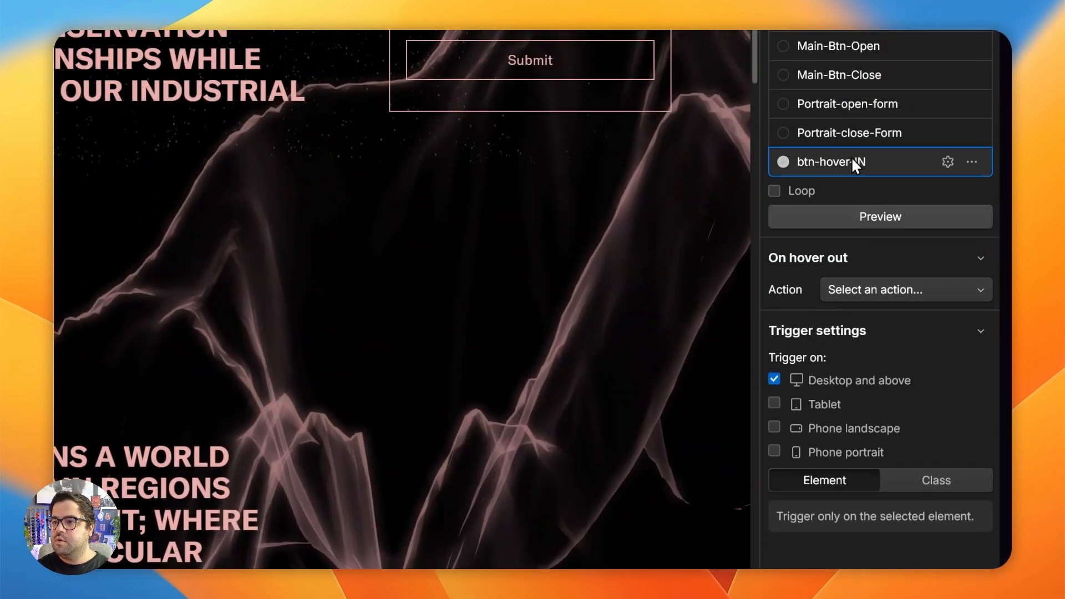
click(857, 161)
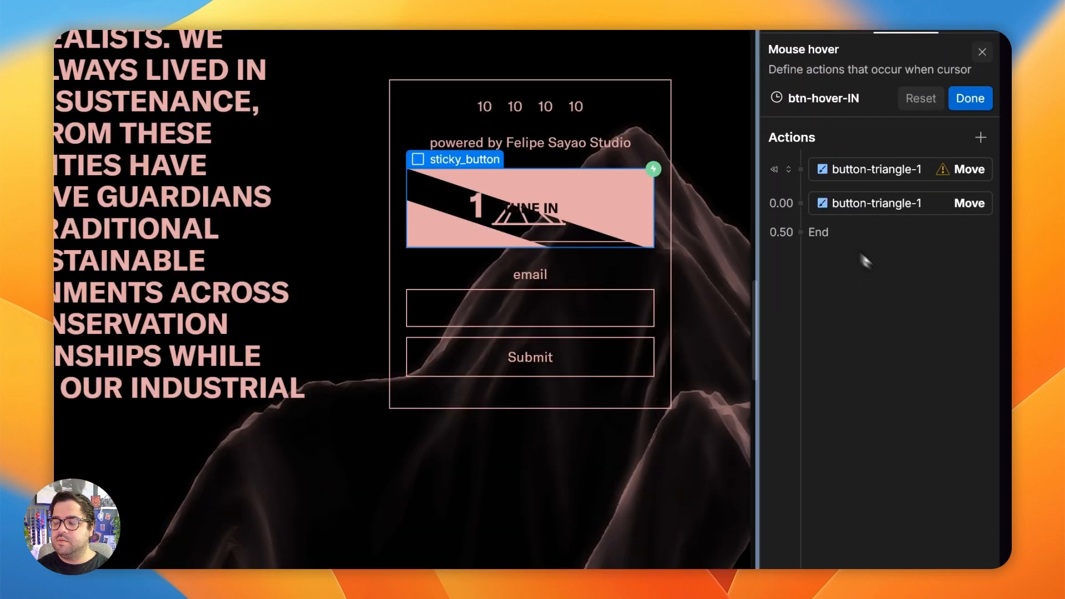
click(862, 203)
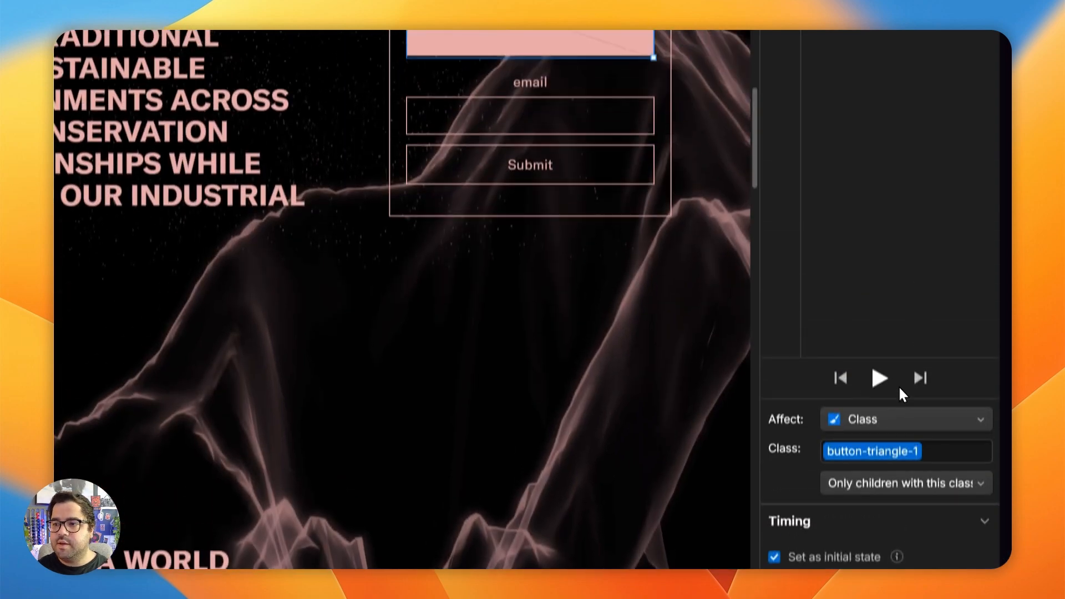
click(876, 177)
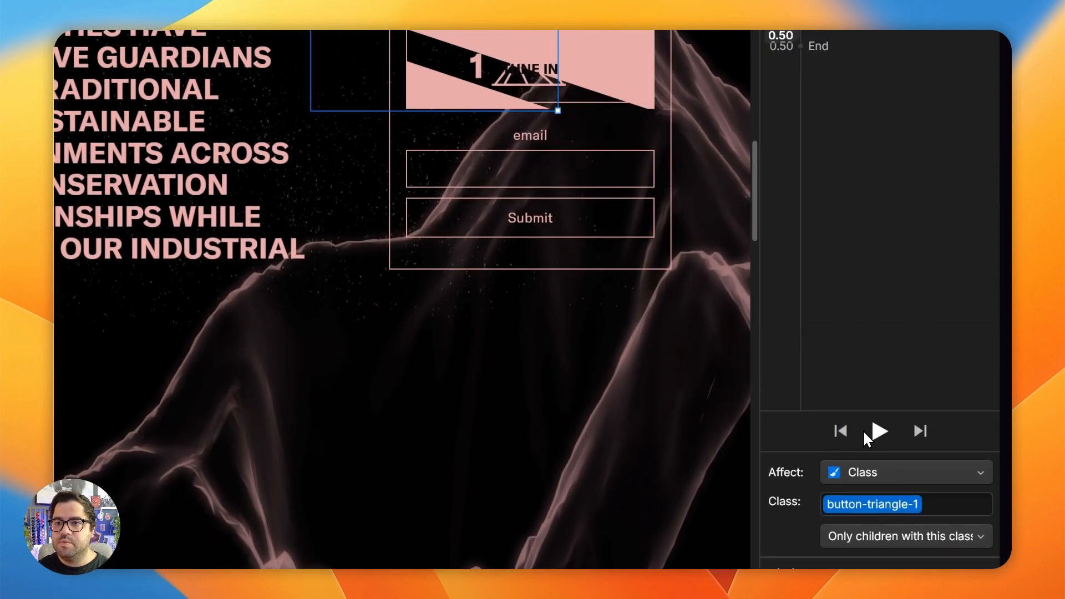
click(866, 431)
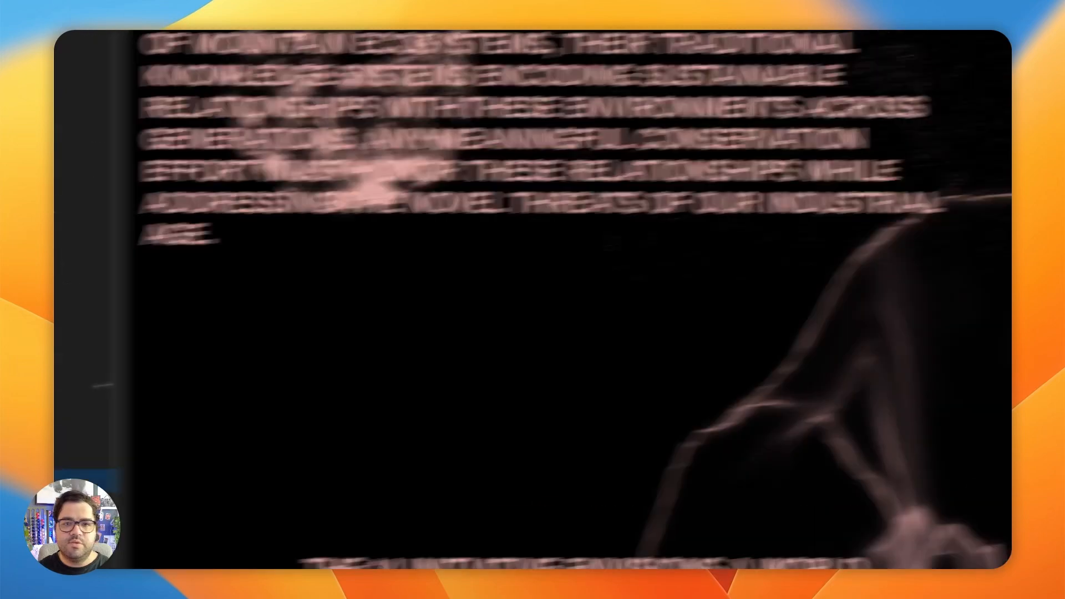
Step: Add an initial-state Move and a timed Move for button-triangle-2, with the timed one offset 6 rem along X
click(800, 169)
click(817, 271)
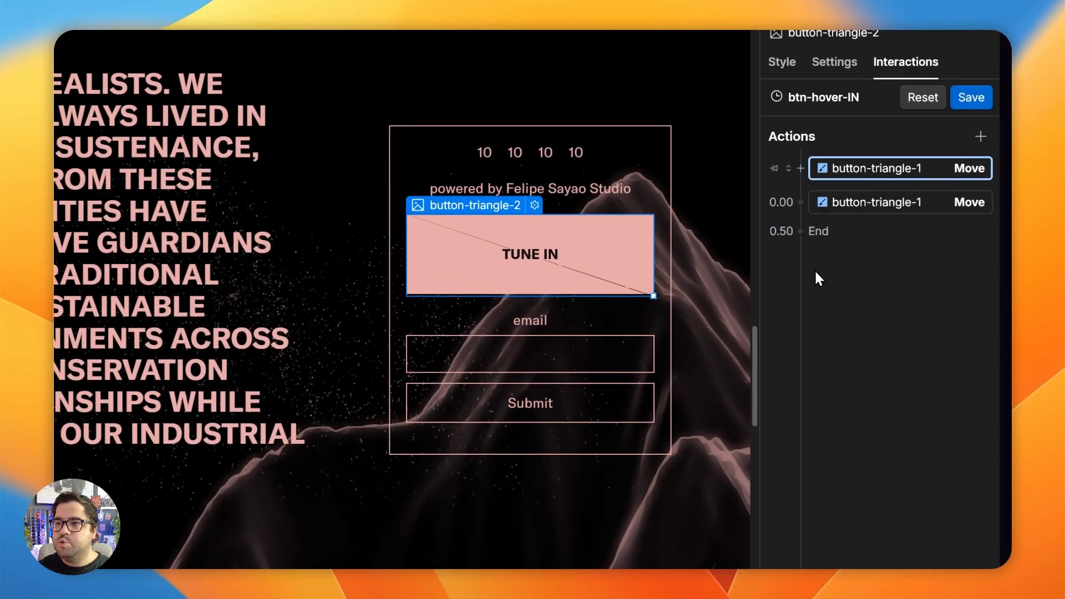
click(800, 243)
click(840, 369)
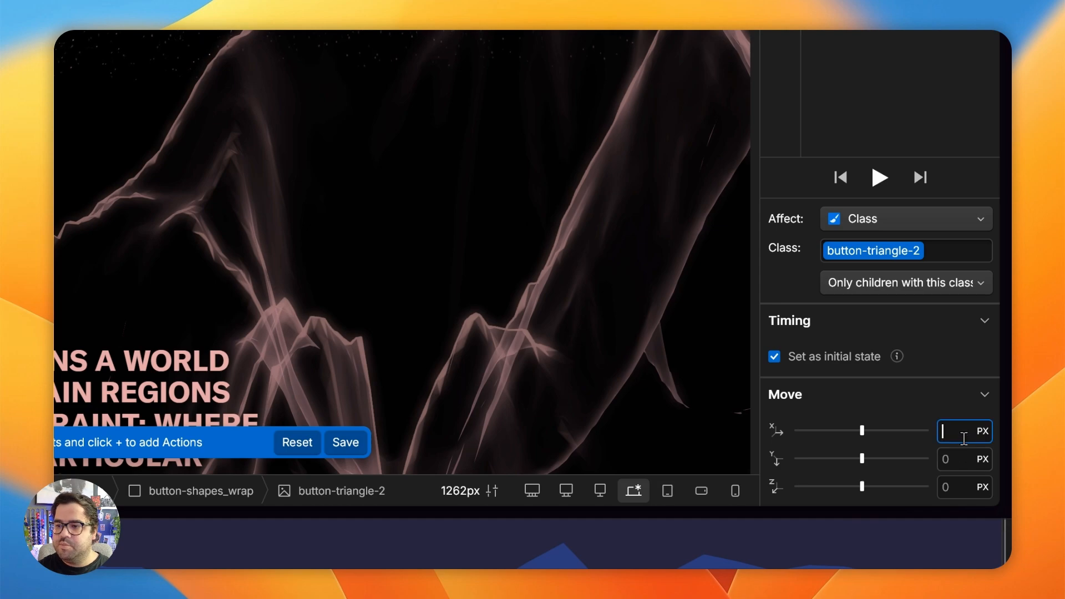
key(Return)
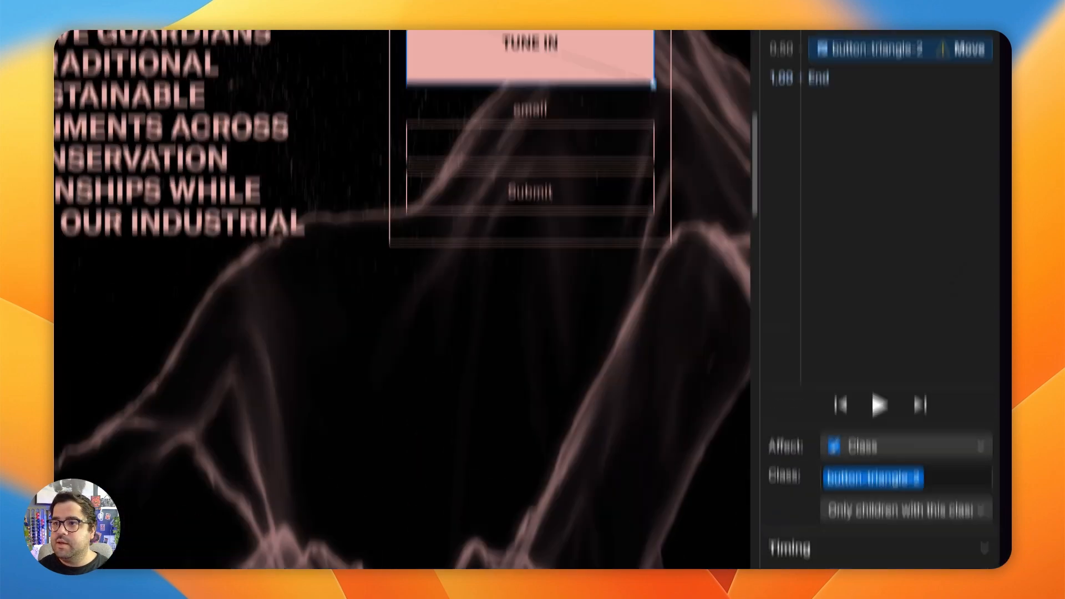
click(896, 345)
click(967, 362)
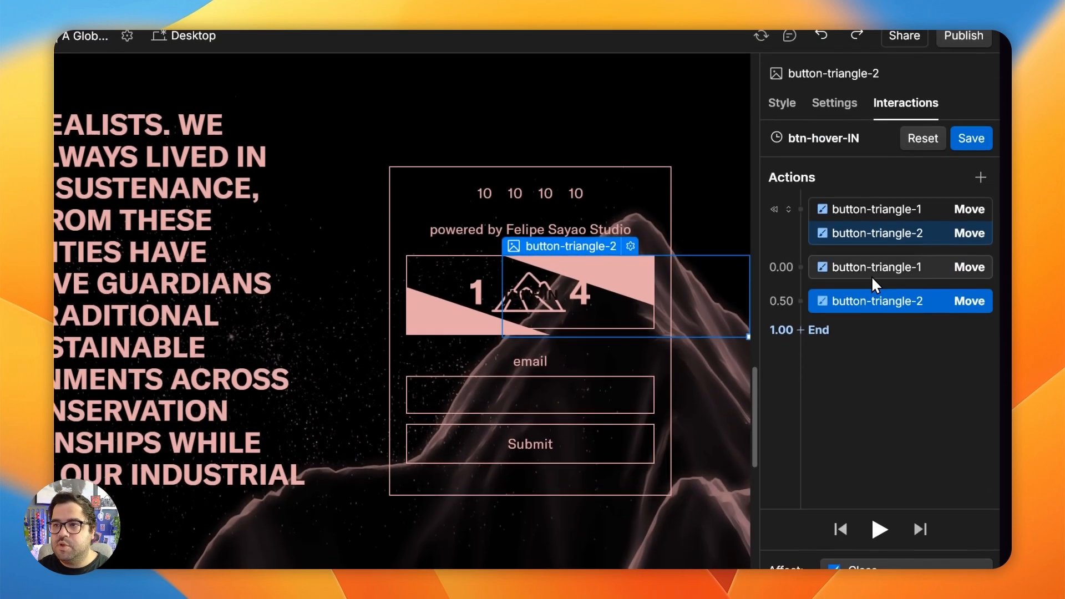
Step: Make both timed triangle moves start together at 0.00 s and set button-triangle-1's easing to Out Expo
click(870, 265)
drag(867, 264, 856, 264)
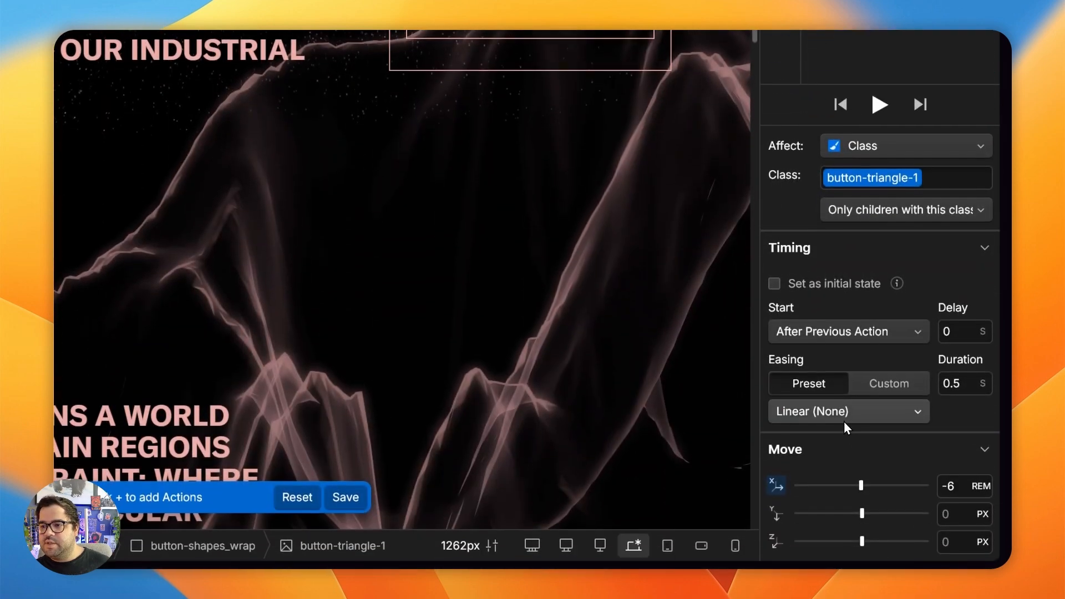
click(843, 420)
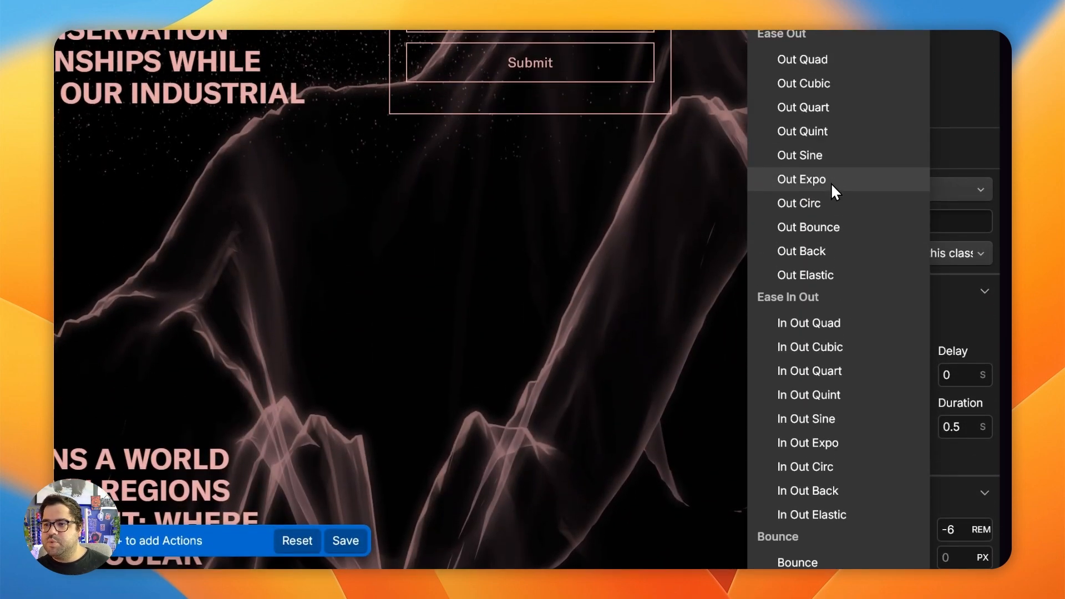
click(830, 185)
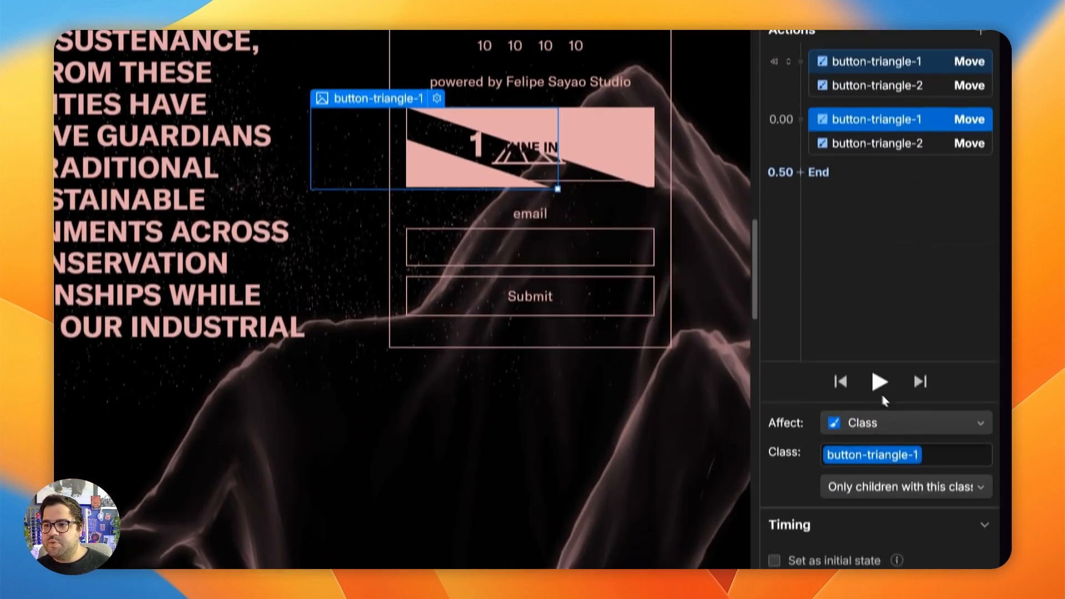
Step: Preview btn-hover-IN and set the duration of button-triangle-1's timed Move to 1 s
click(880, 385)
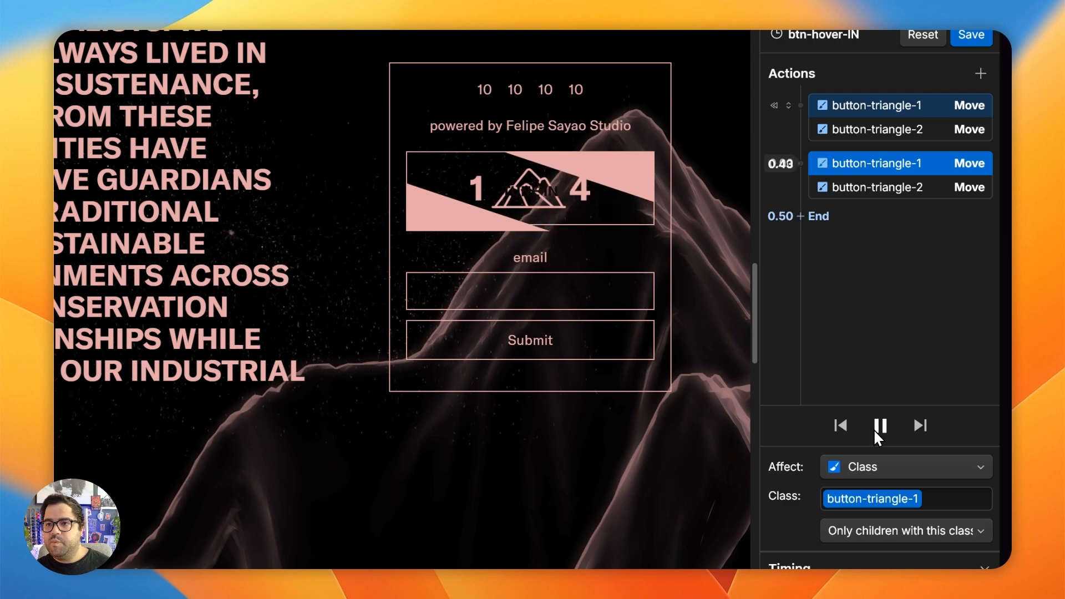
click(875, 431)
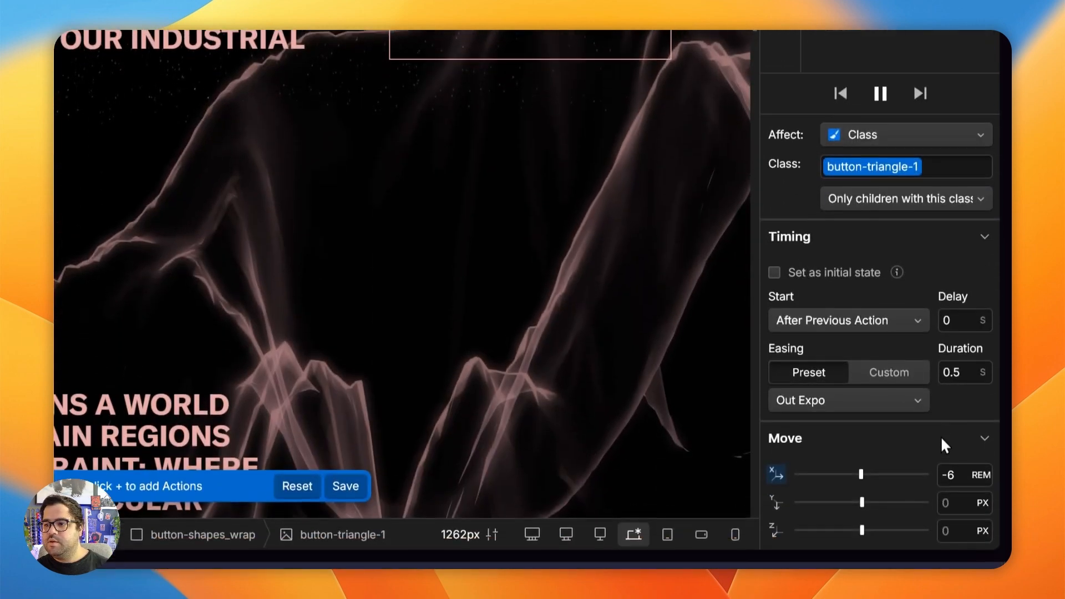
click(957, 358)
text(1)
key(Tab)
Step: Give button-triangle-2's timed Move Out Expo easing and a 1 s duration, and save the btn-hover-IN animation
click(881, 162)
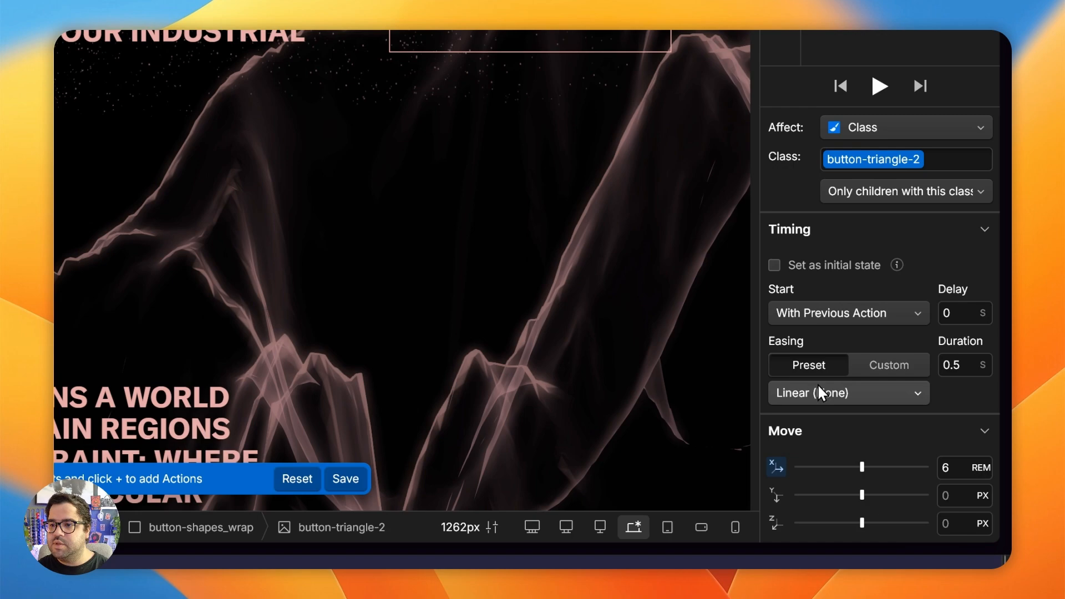
click(819, 389)
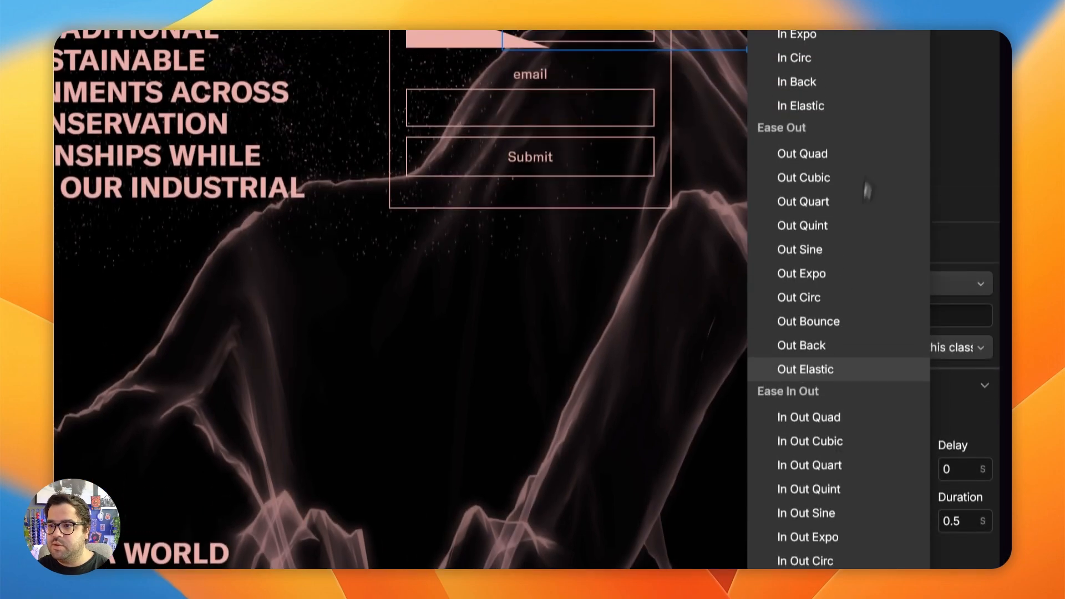
click(827, 281)
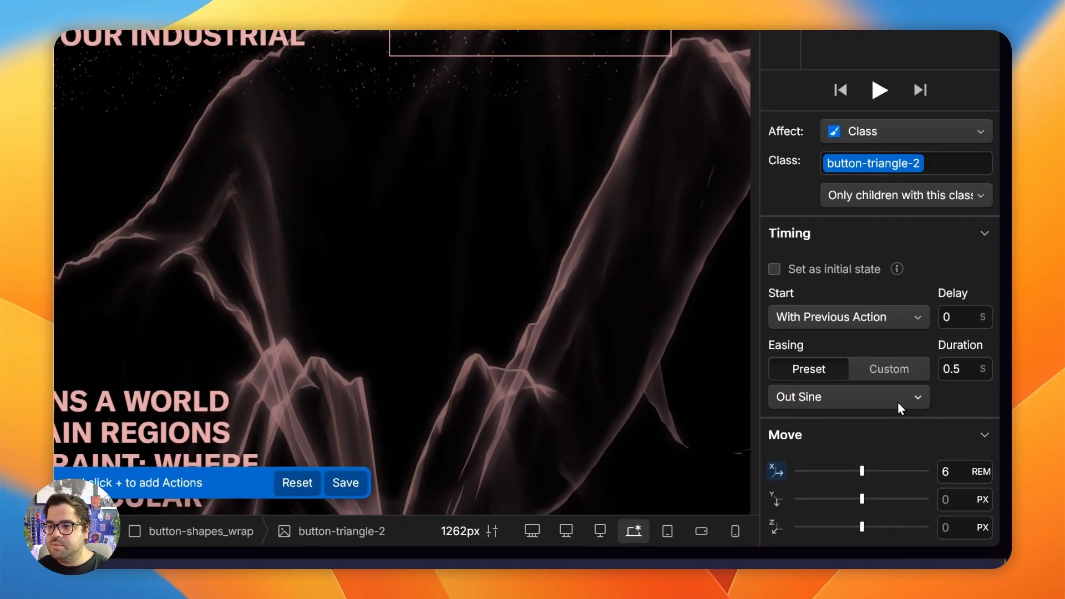
click(897, 466)
click(857, 168)
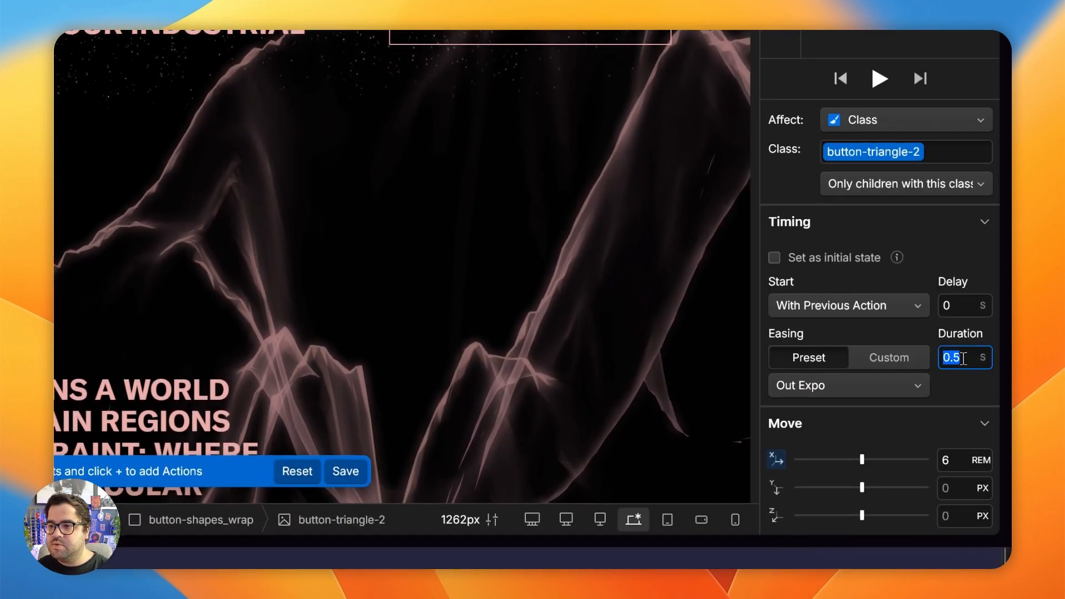
text(1)
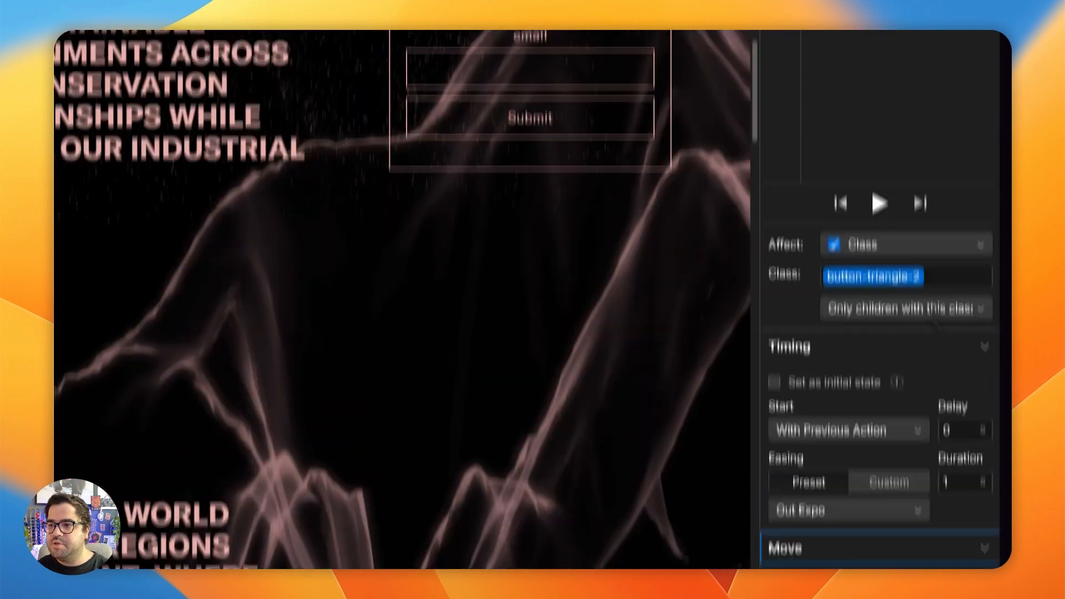
click(881, 81)
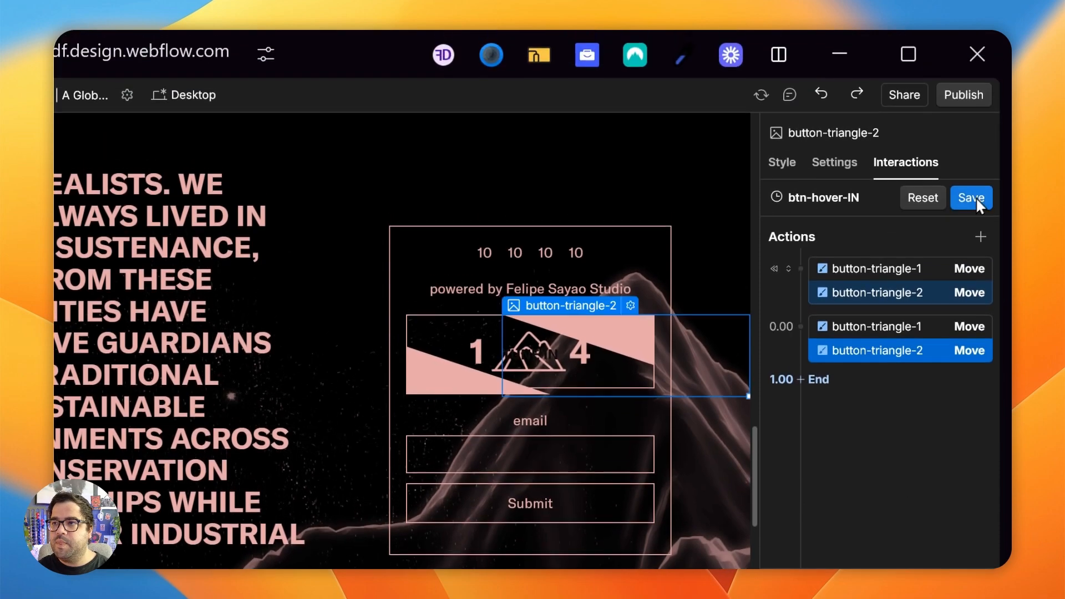
click(972, 43)
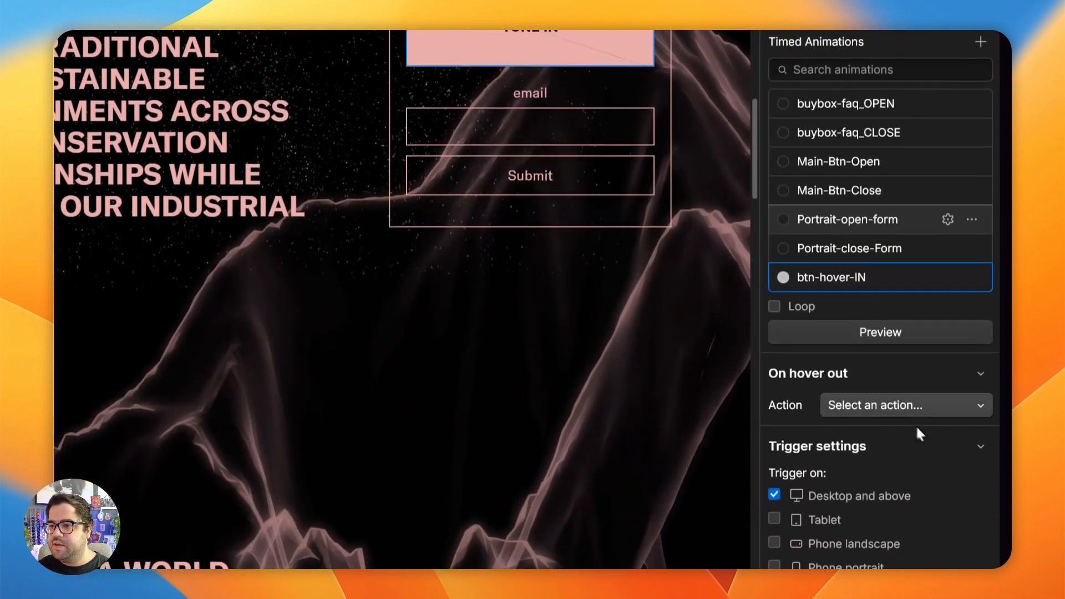
Step: Set sticky_button's hover-out action to start an animation and choose btn-hover-IN for it
click(899, 492)
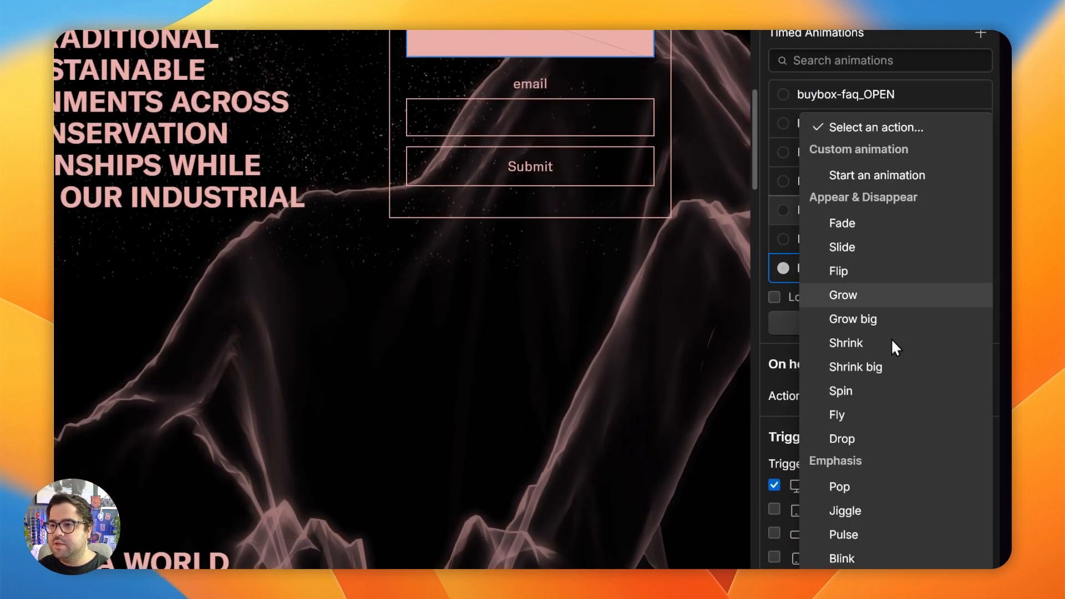
click(849, 176)
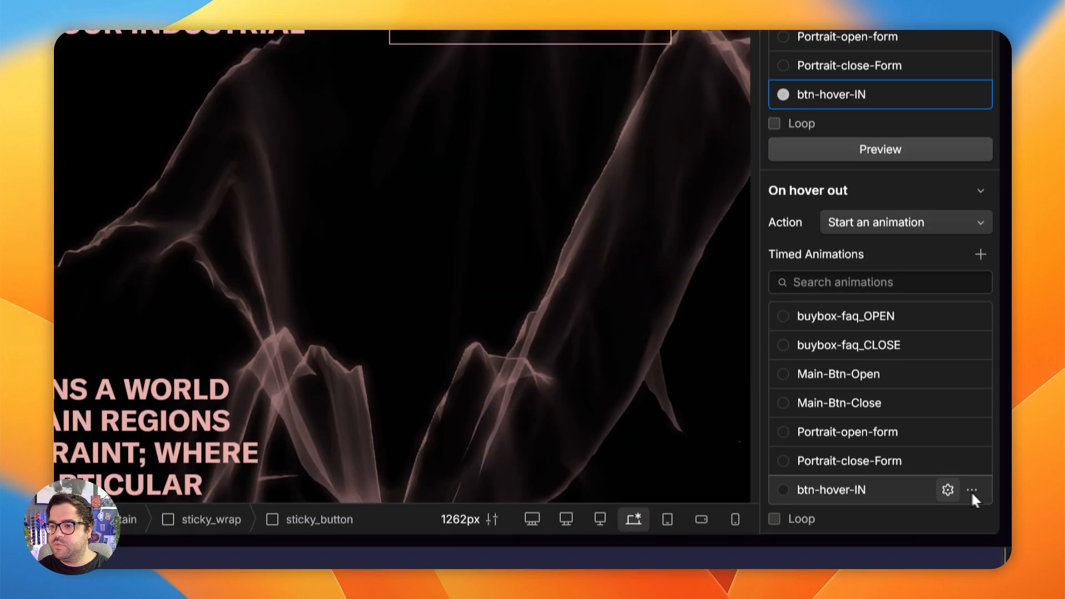
scroll(972, 491, down, 5)
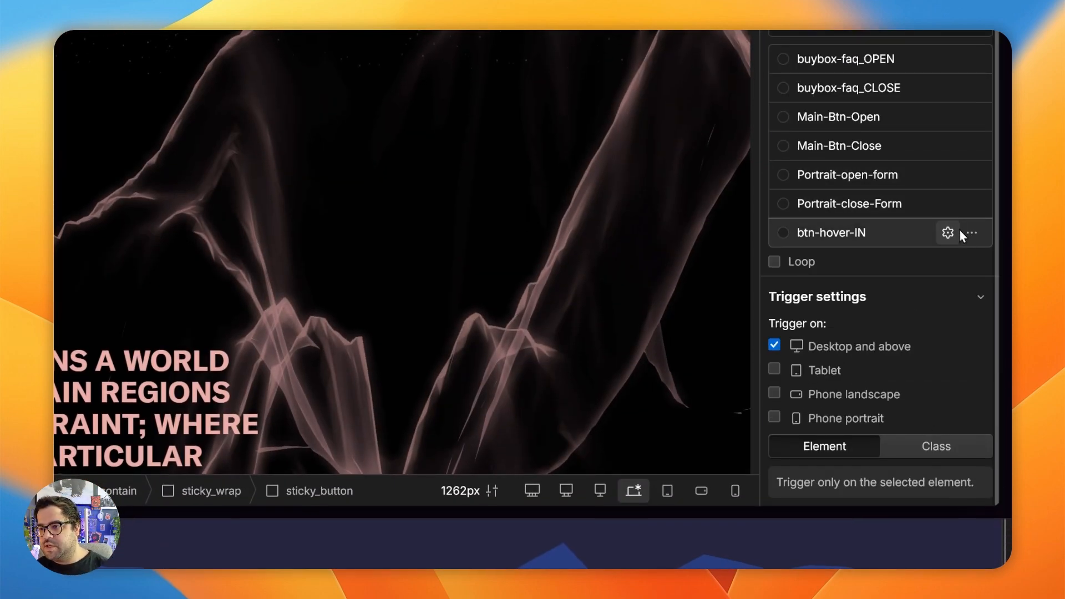
click(958, 232)
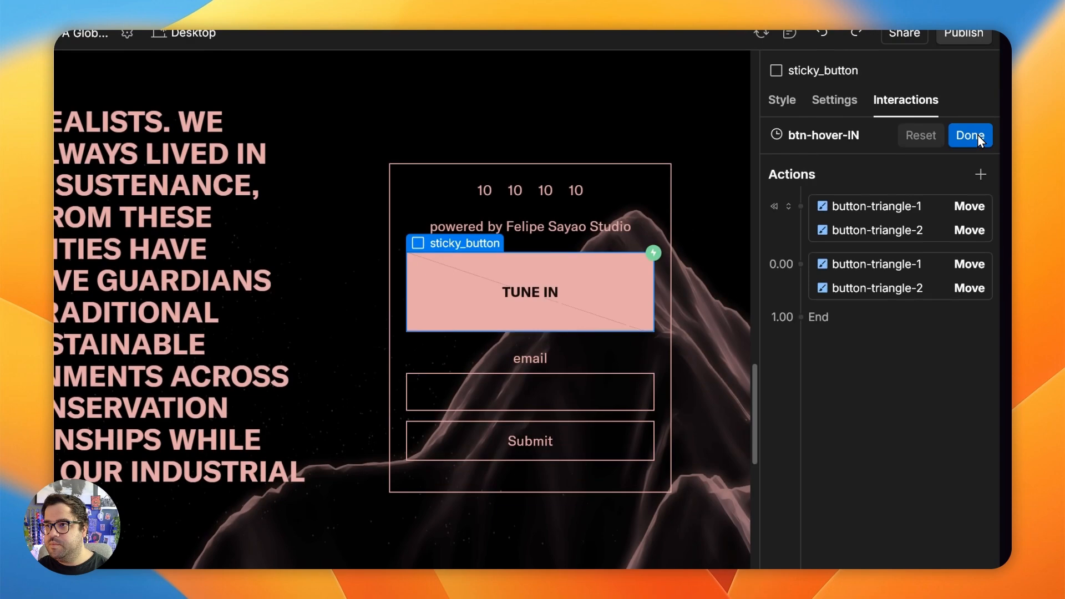
click(974, 135)
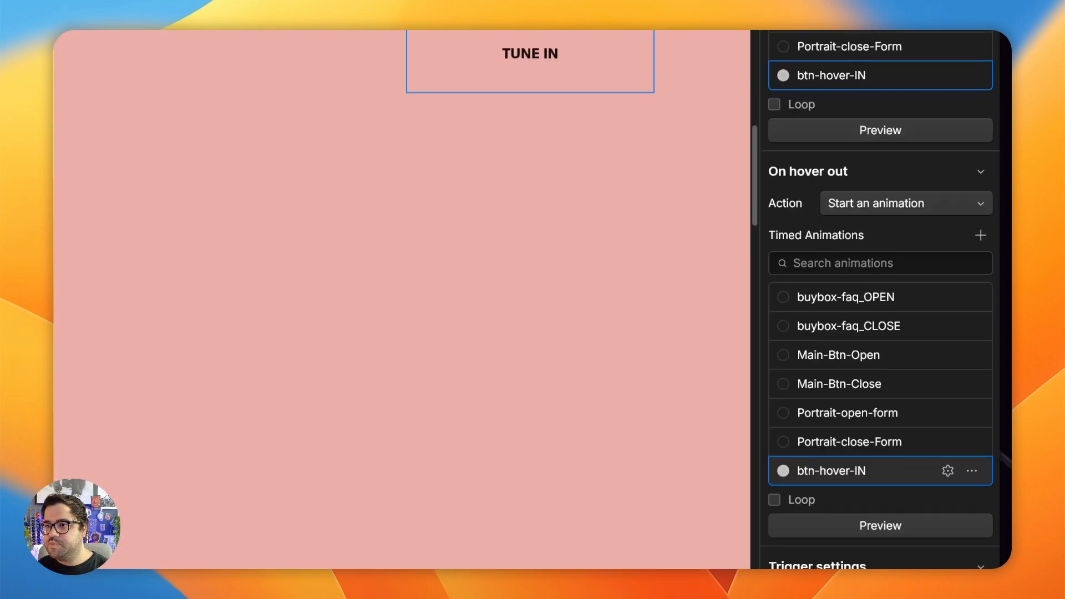
Step: Duplicate the btn-hover-IN animation under hover out and rename the copy btn-hover-OUT
scroll(973, 435, down, 2)
click(975, 417)
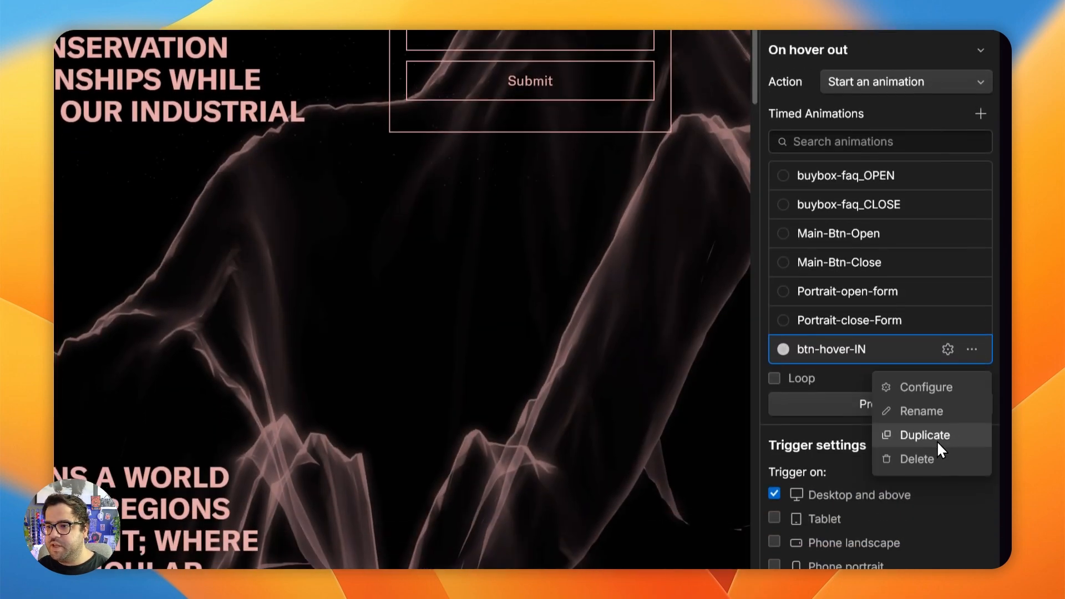
click(937, 436)
click(947, 395)
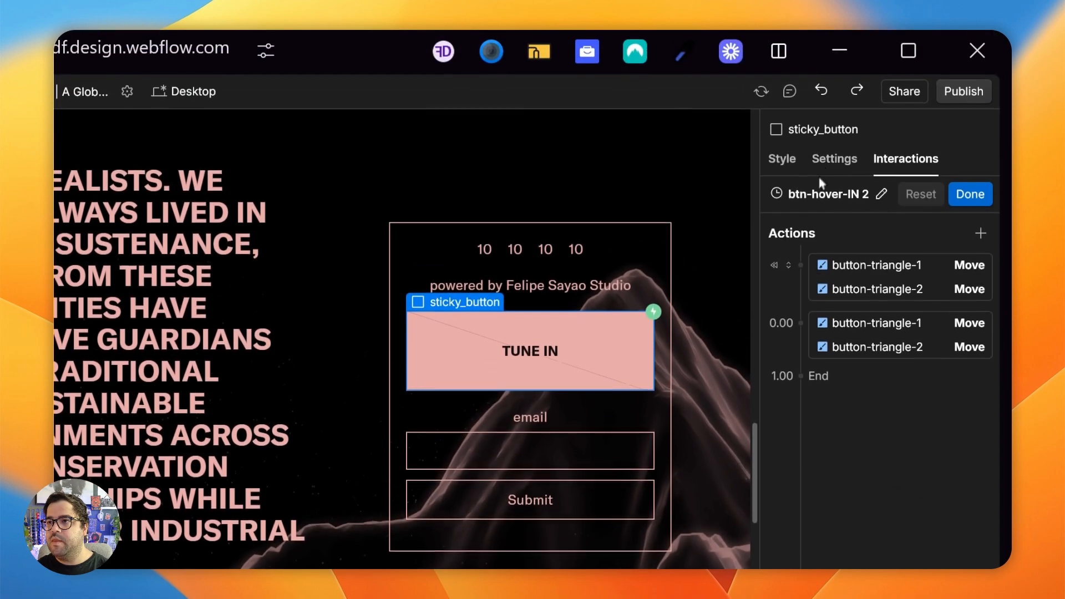
click(821, 128)
key(BackSpace)
key(BackSpace)
key(BackSpace)
text(OUT)
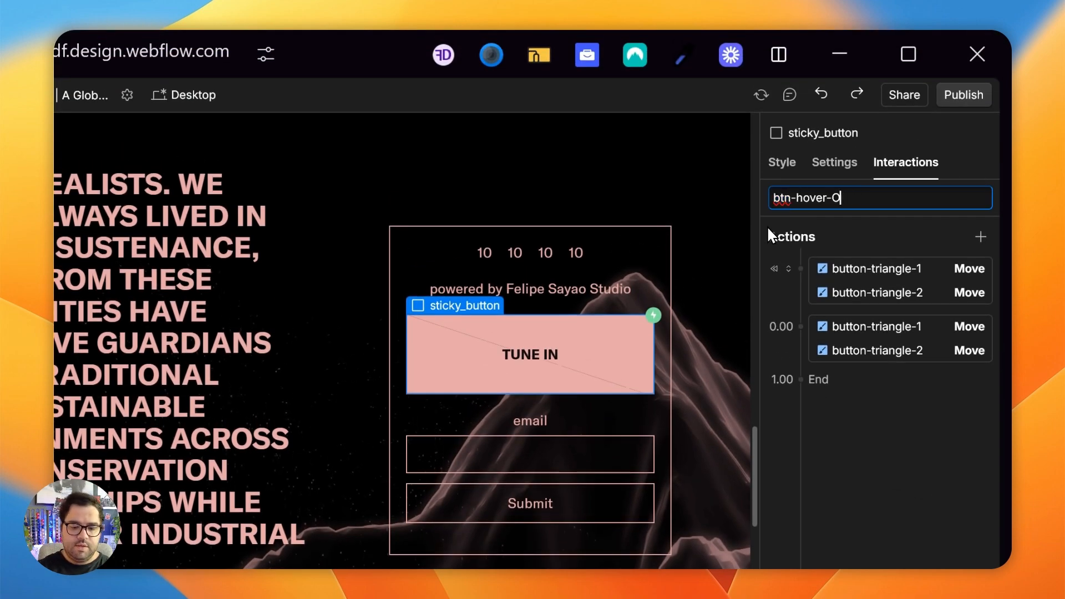
key(Return)
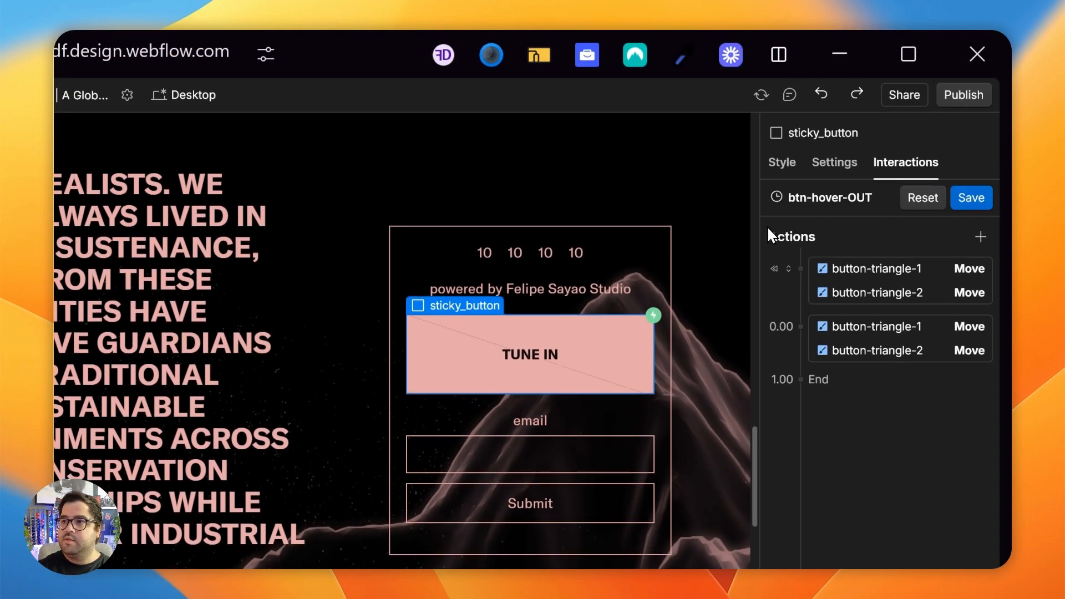
Step: Delete the initial-state Move actions of both triangles from btn-hover-OUT
click(850, 274)
key(Delete)
key(Delete)
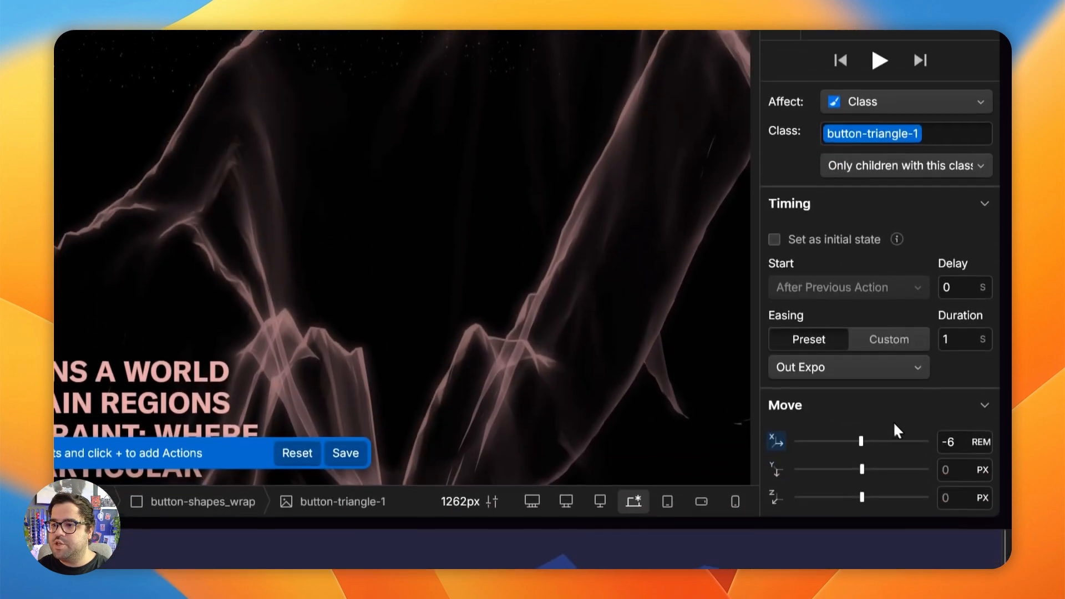
Step: Edit the horizontal move distances of button-triangle-1 and button-triangle-2 in btn-hover-OUT
click(980, 431)
click(855, 405)
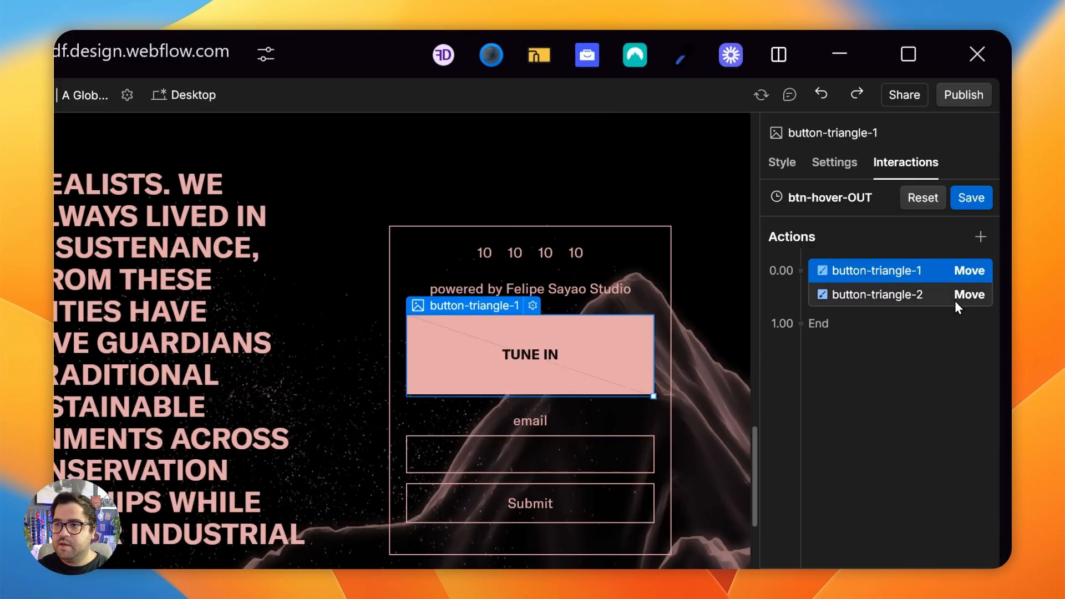
click(955, 300)
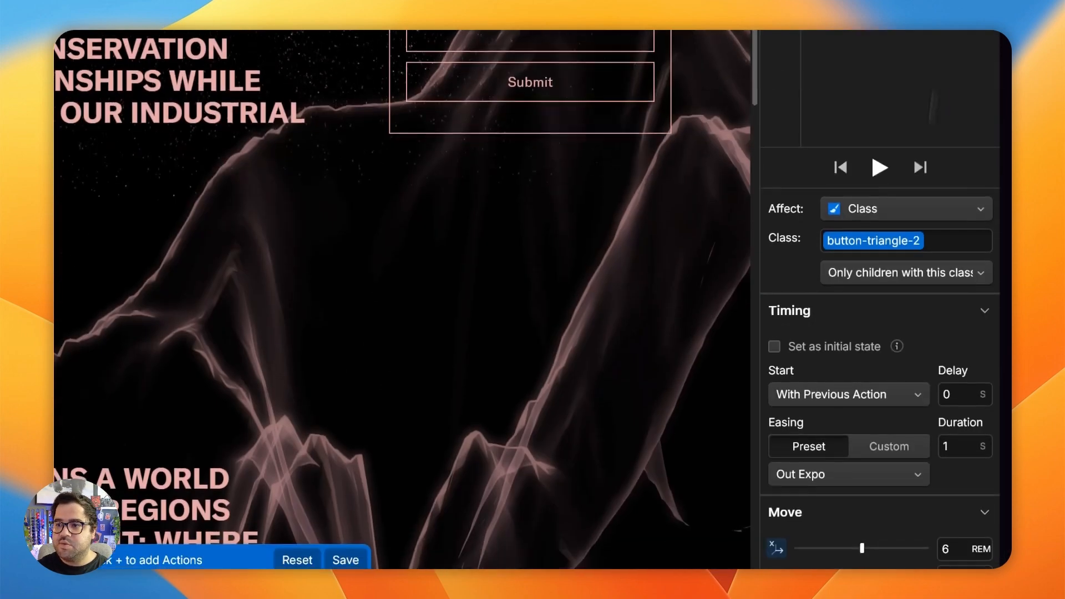
click(964, 428)
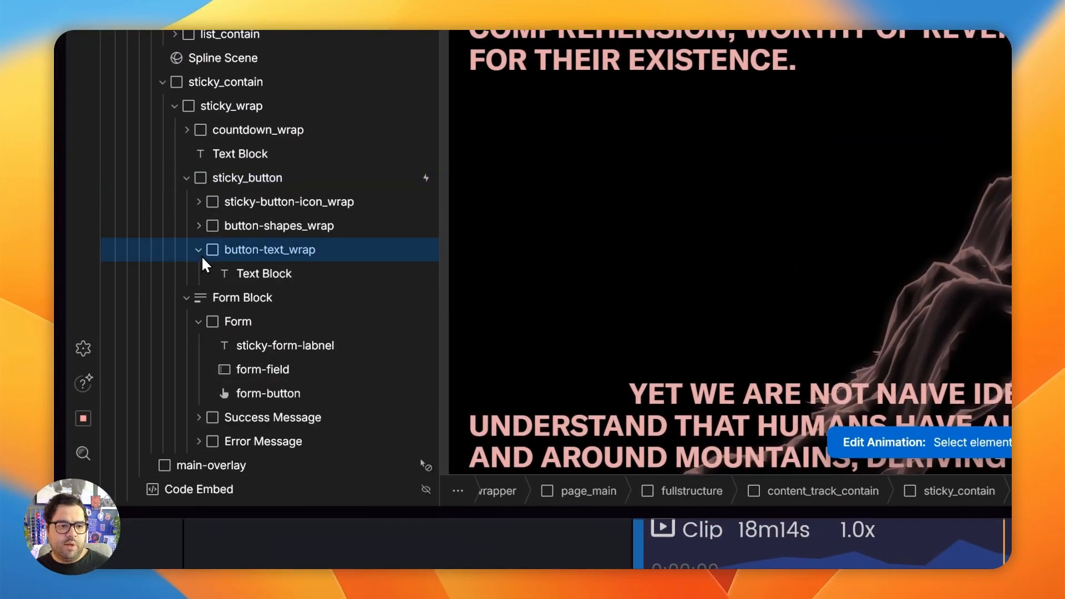
Step: Add Opacity actions for button-text_wrap to btn-hover-IN's initial-state and 0.00 s groups, placing them below the triangles, and set the initial opacity
click(199, 250)
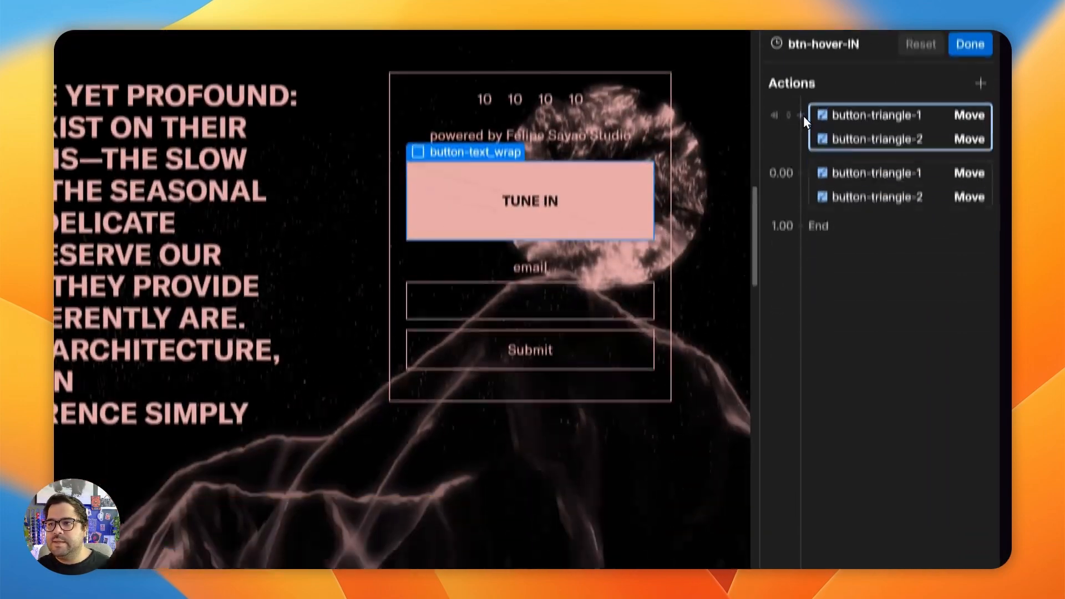
click(803, 115)
click(837, 335)
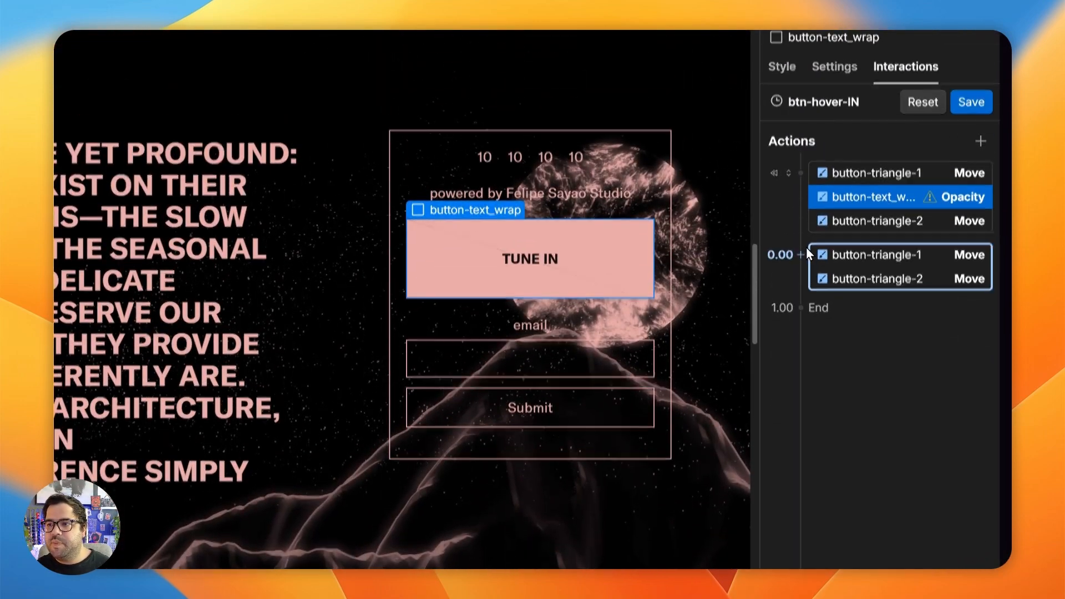
click(801, 255)
click(822, 478)
mouse_move(869, 221)
mouse_down()
mouse_move(874, 238)
mouse_move(873, 209)
mouse_up()
drag(884, 259, 880, 280)
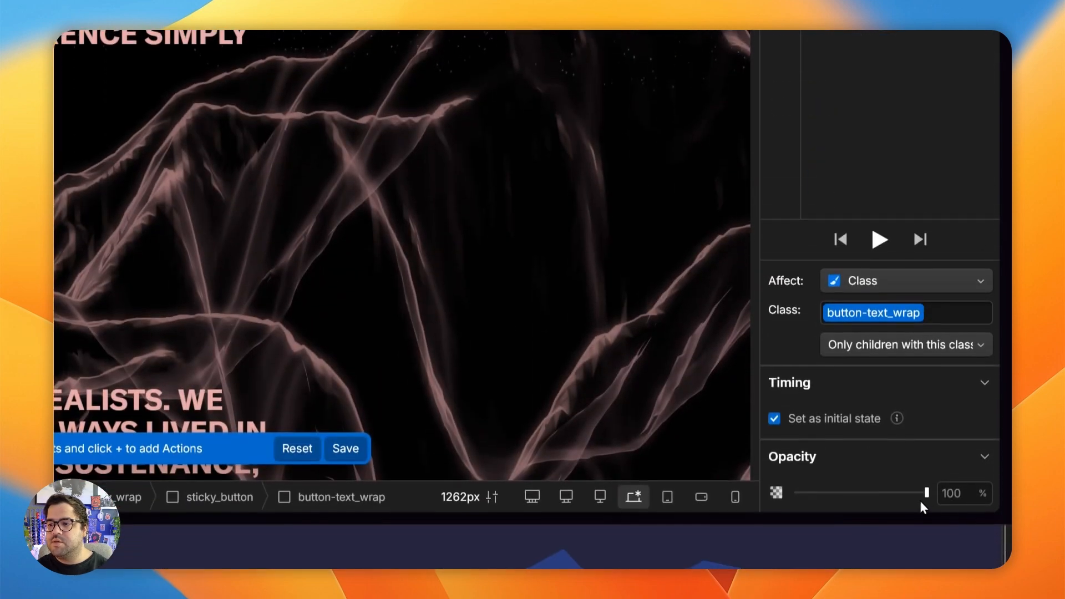
drag(920, 501, 899, 500)
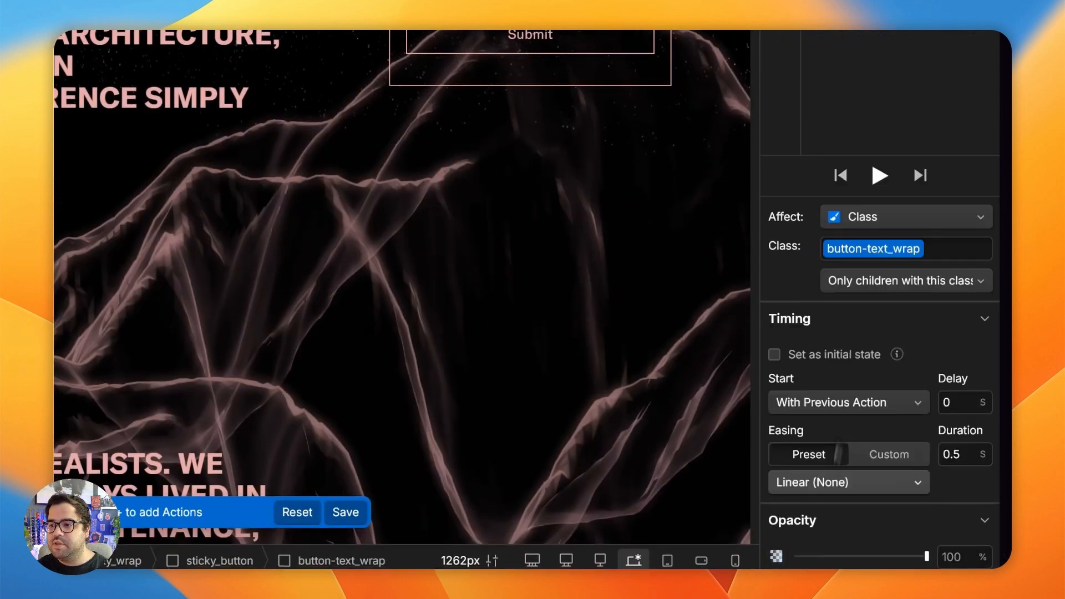
Step: Give button-text_wrap's timed action 0% opacity, Out Expo easing and a 0.75 s duration, then preview and save btn-hover-IN
drag(926, 556, 812, 531)
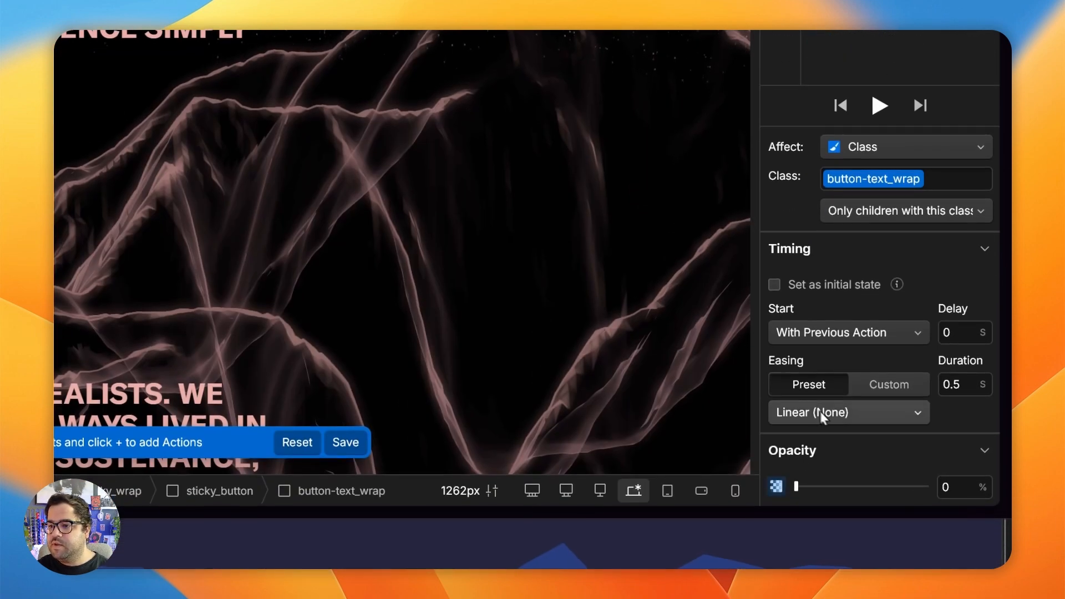
click(821, 416)
click(832, 355)
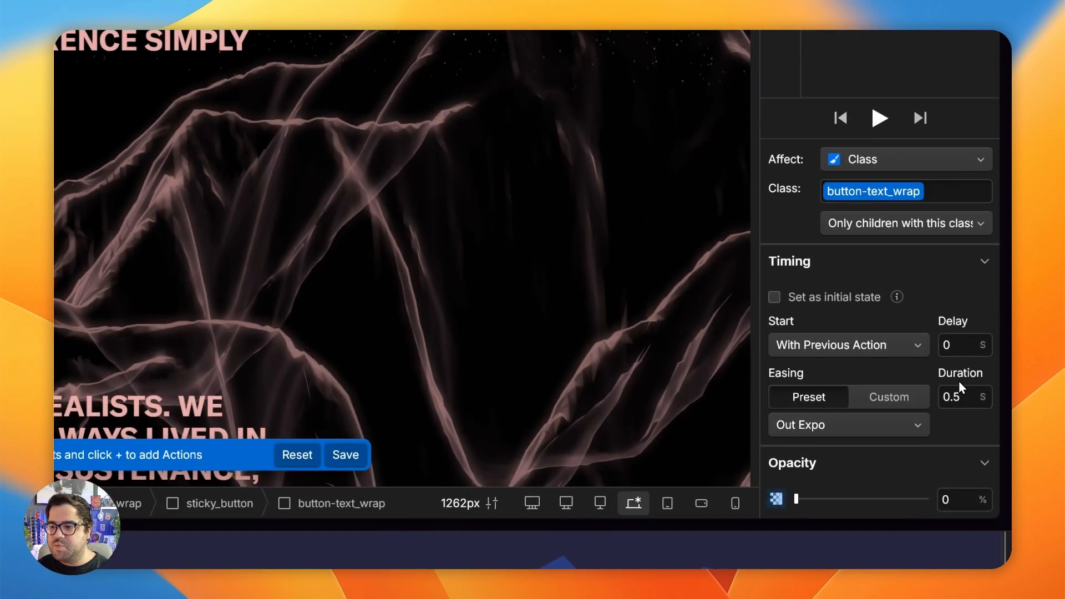
click(957, 396)
key(Right)
key(BackSpace)
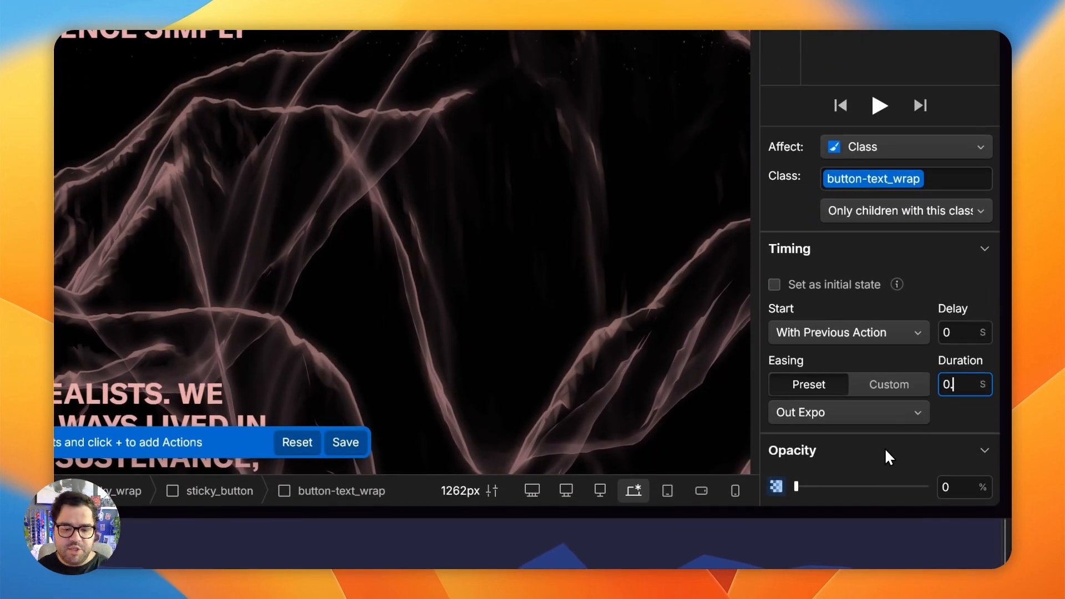
text(75)
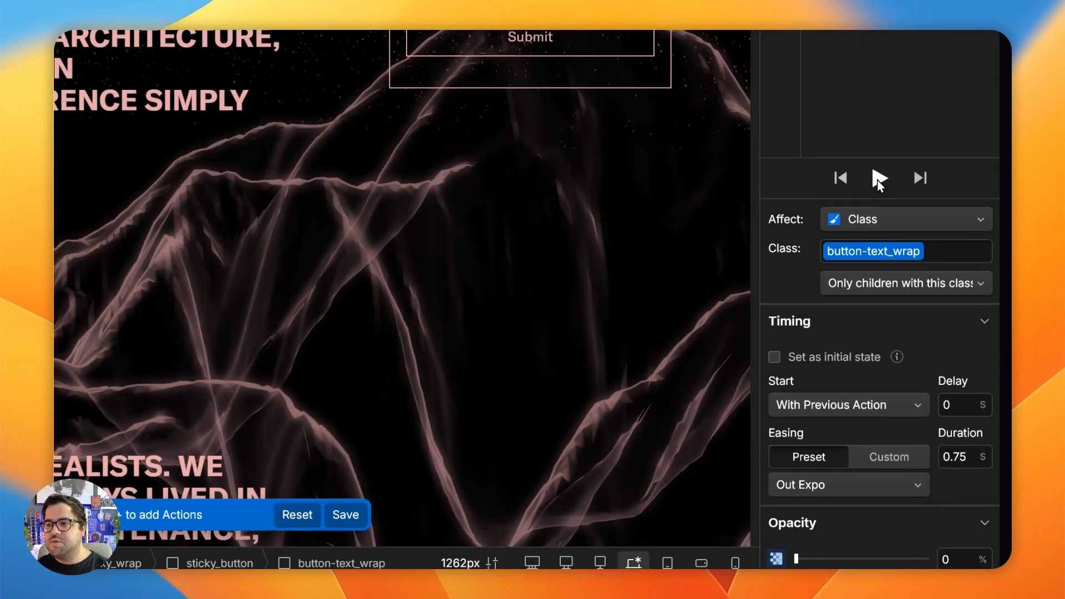
click(875, 106)
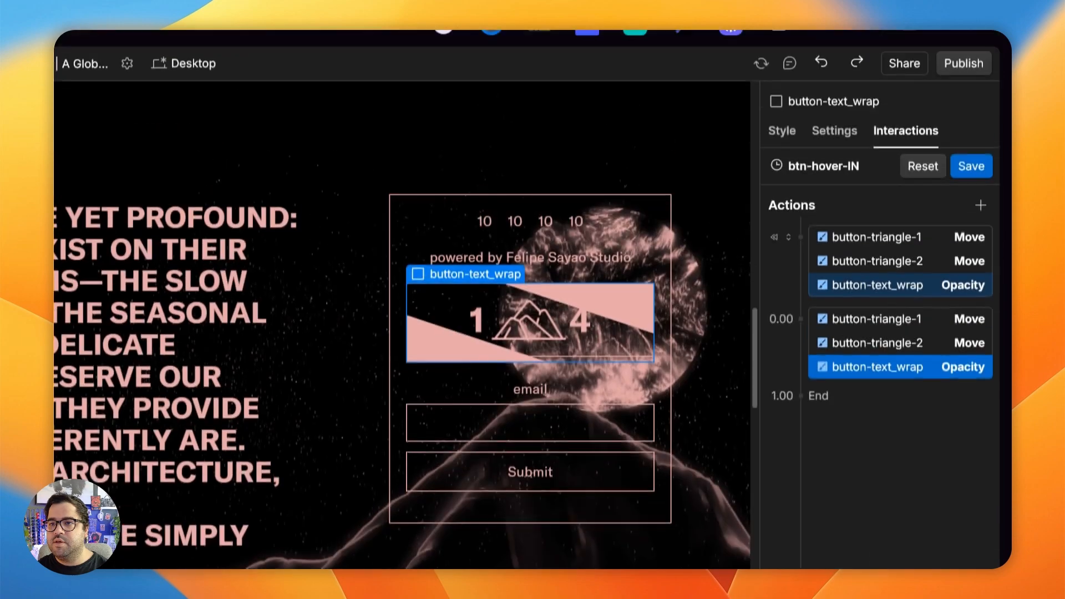
click(971, 167)
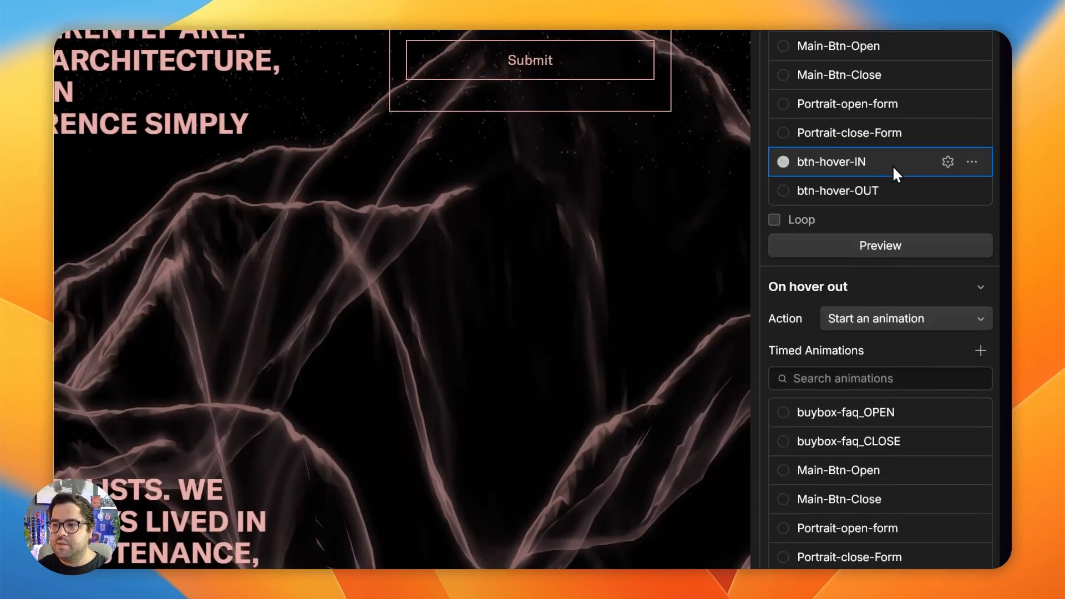
Step: Add an Opacity action for button-text_wrap to the 0.00 s group of btn-hover-OUT and set it to 100%
scroll(893, 165, down, 6)
click(880, 297)
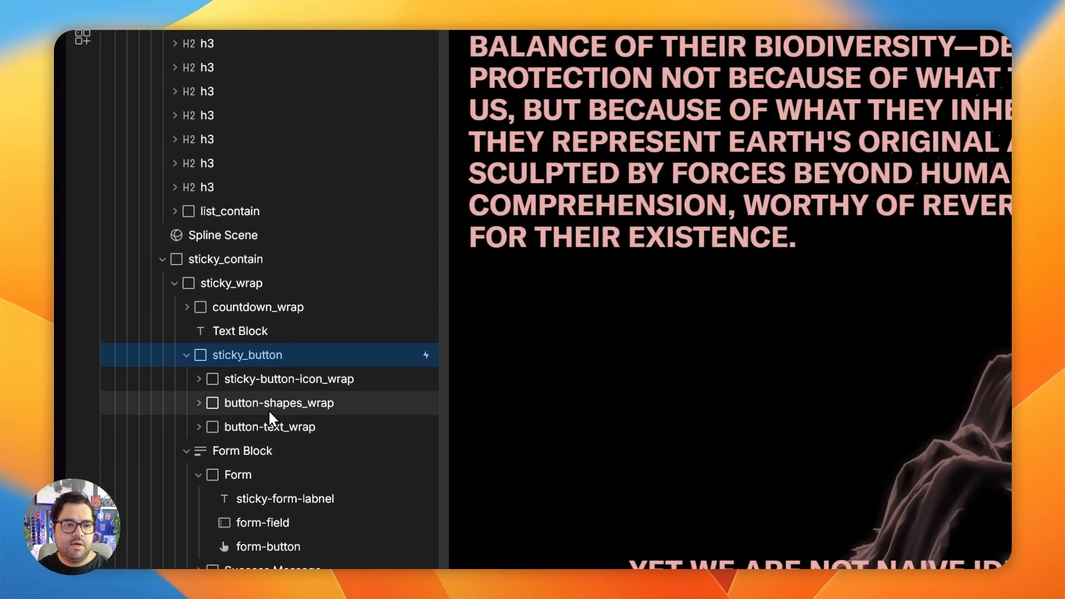
click(269, 426)
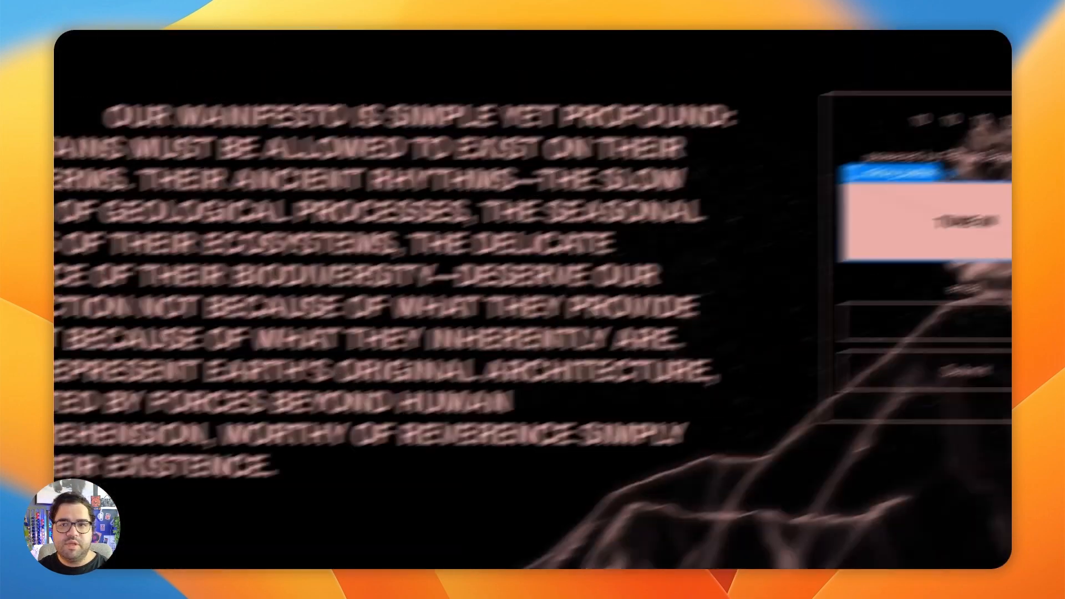
click(801, 271)
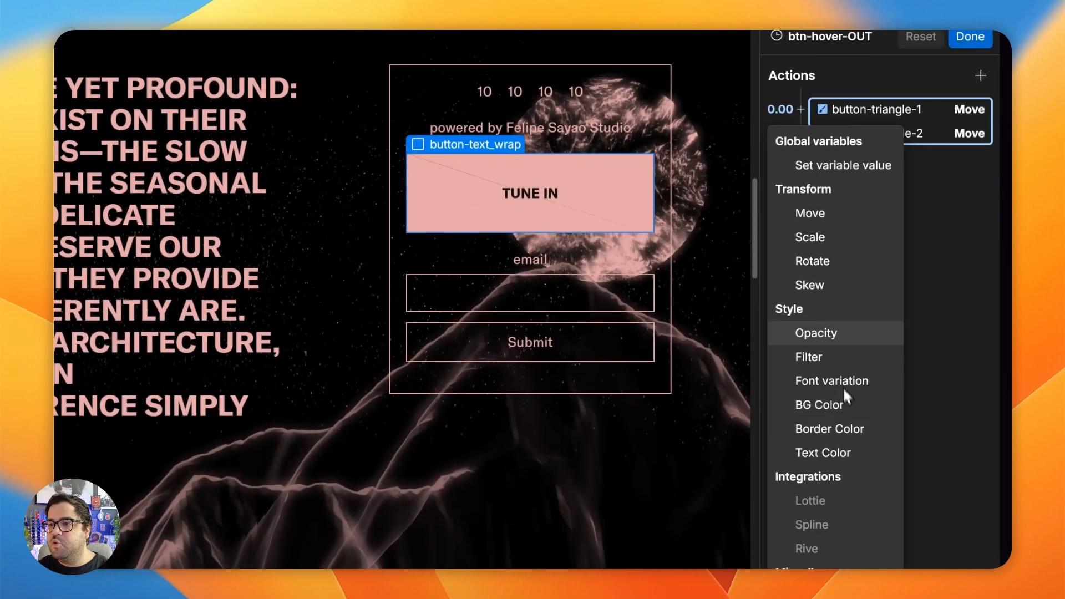
click(815, 333)
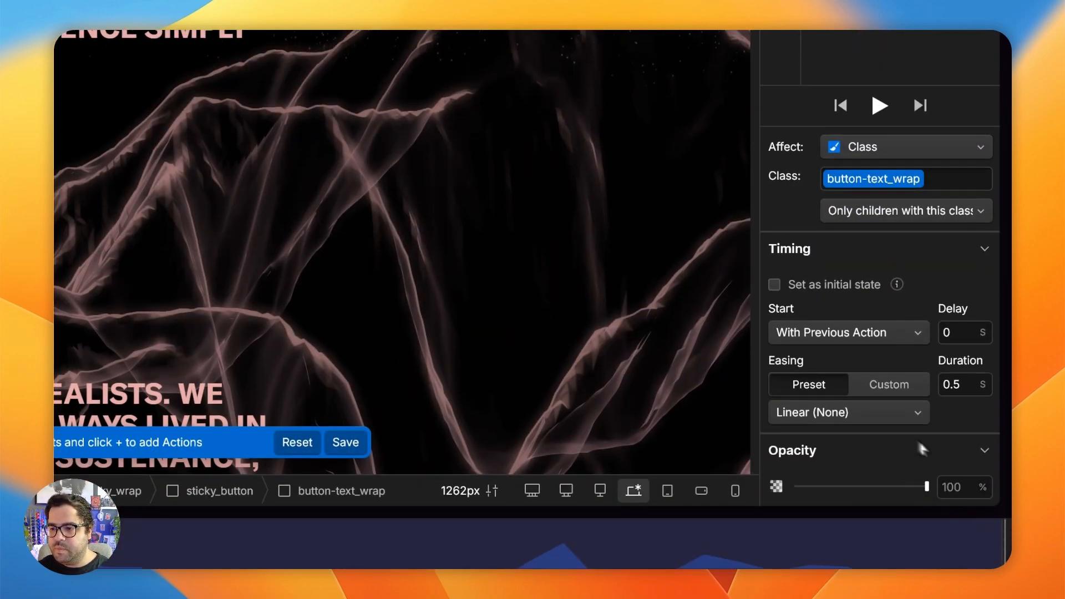
mouse_move(922, 487)
mouse_down()
mouse_move(909, 481)
mouse_move(934, 476)
mouse_up()
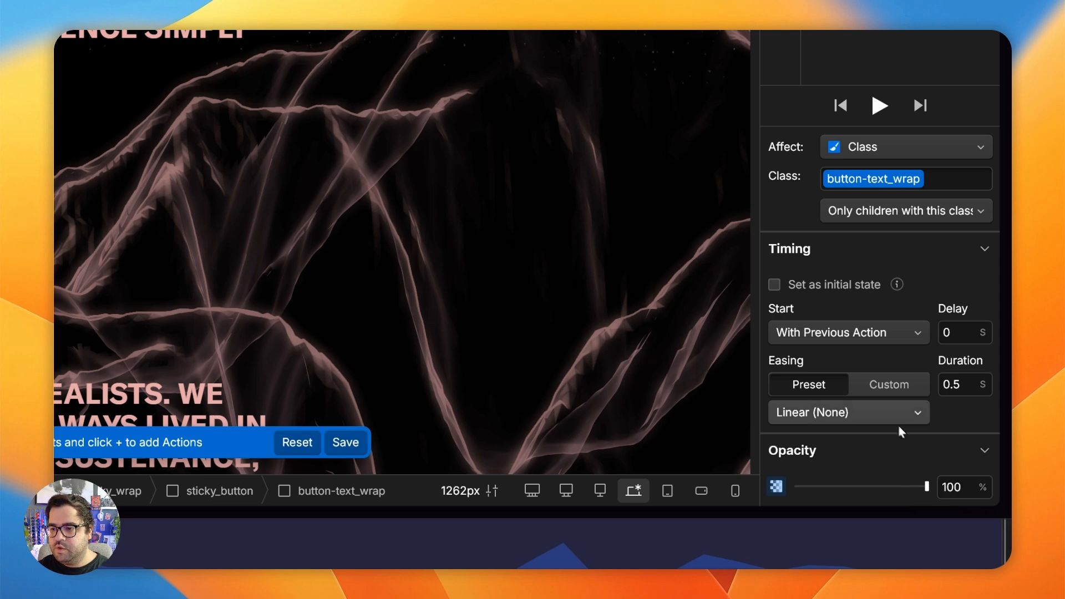
Step: Give button-text_wrap's Opacity action in btn-hover-OUT Out Expo easing and a 0.75 s duration
click(898, 420)
click(847, 78)
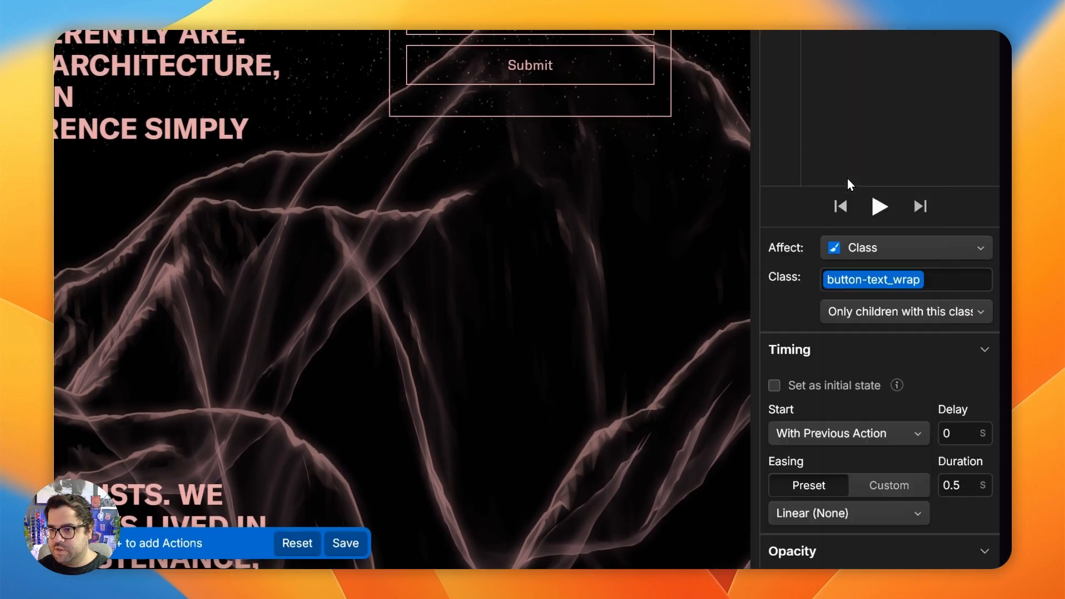
click(975, 486)
text(5)
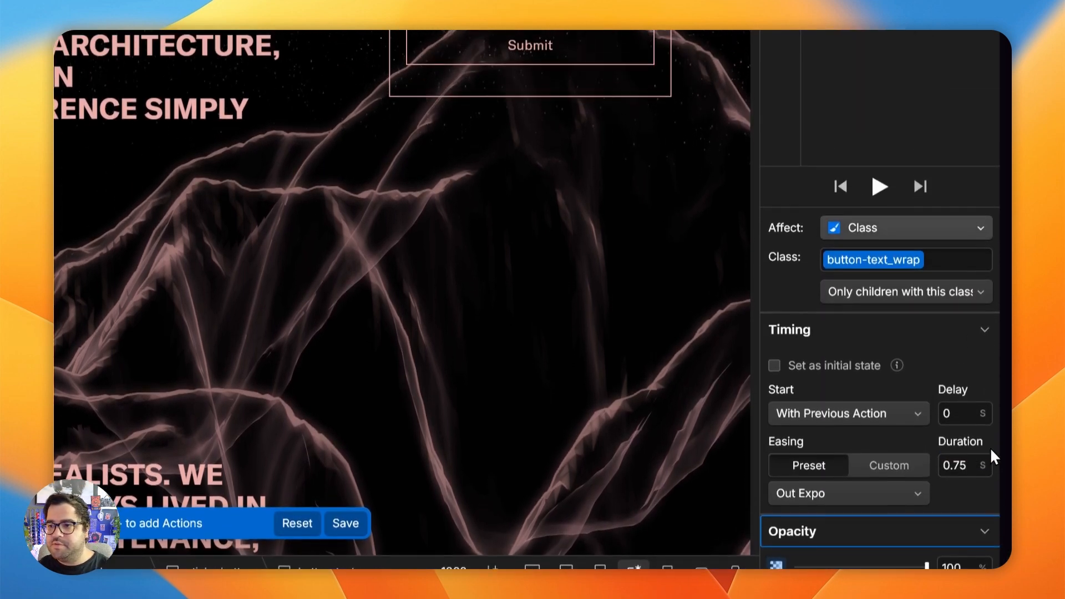
key(Return)
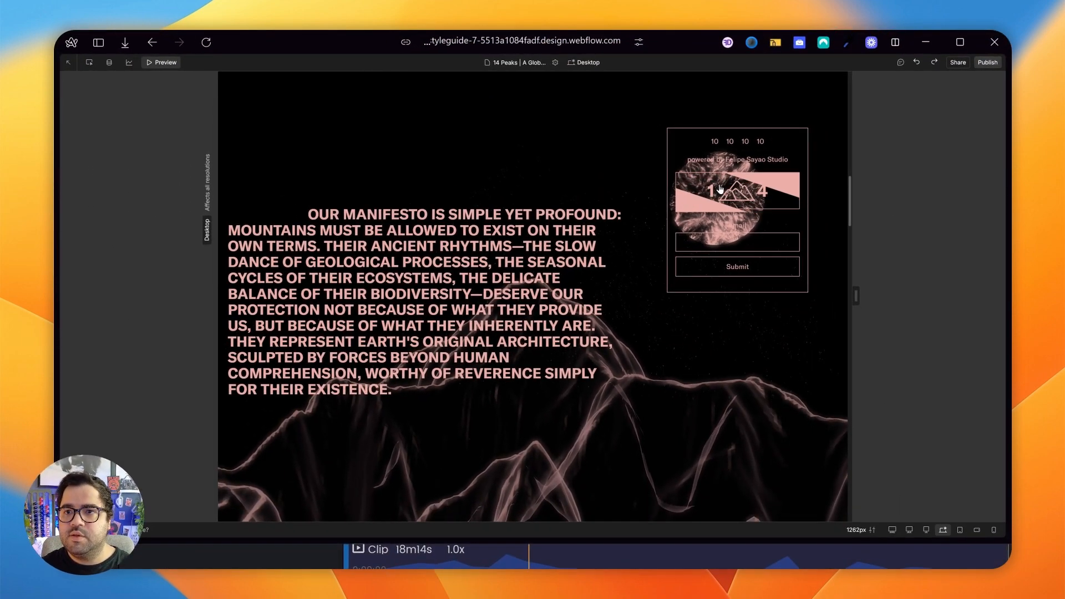
Step: Leave the preview, select the first countdown number, and open the 14 Peaks page's custom code before the closing body tag
click(148, 66)
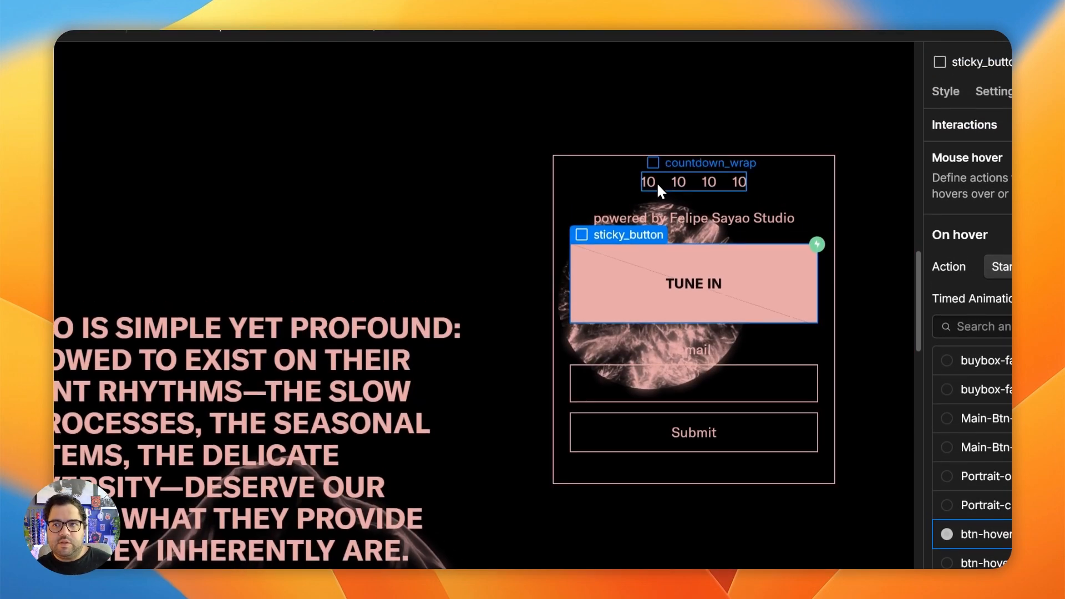
click(658, 185)
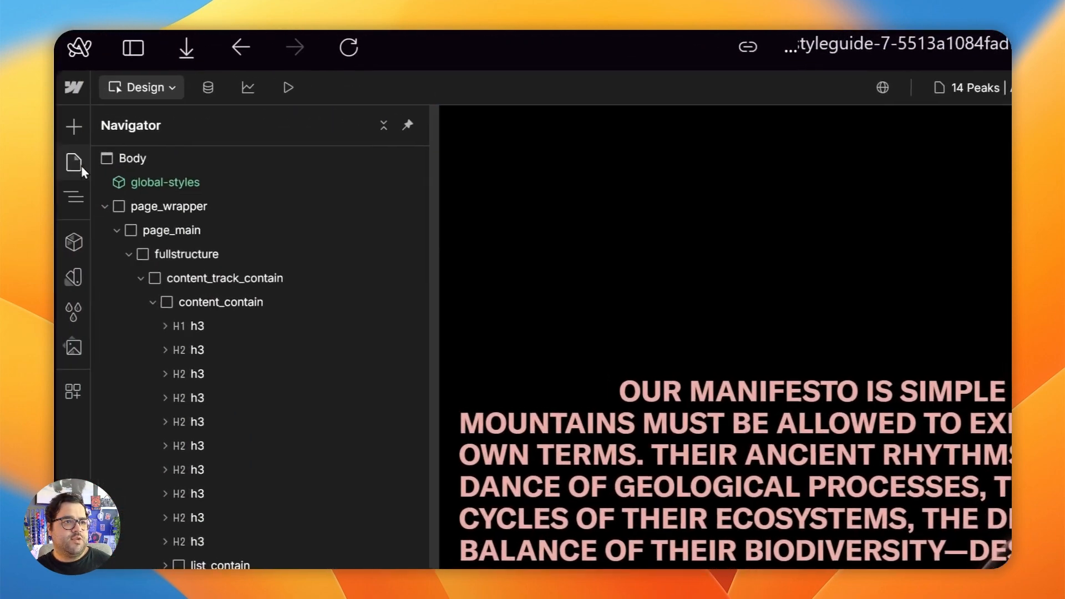
click(83, 165)
click(327, 238)
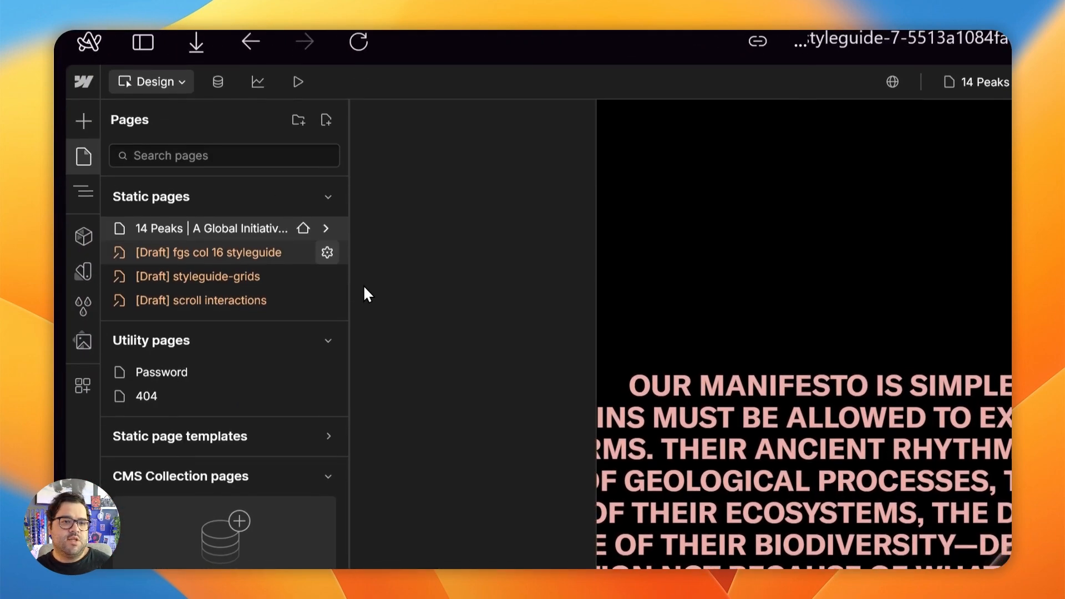
scroll(504, 404, down, 10)
scroll(589, 382, down, 15)
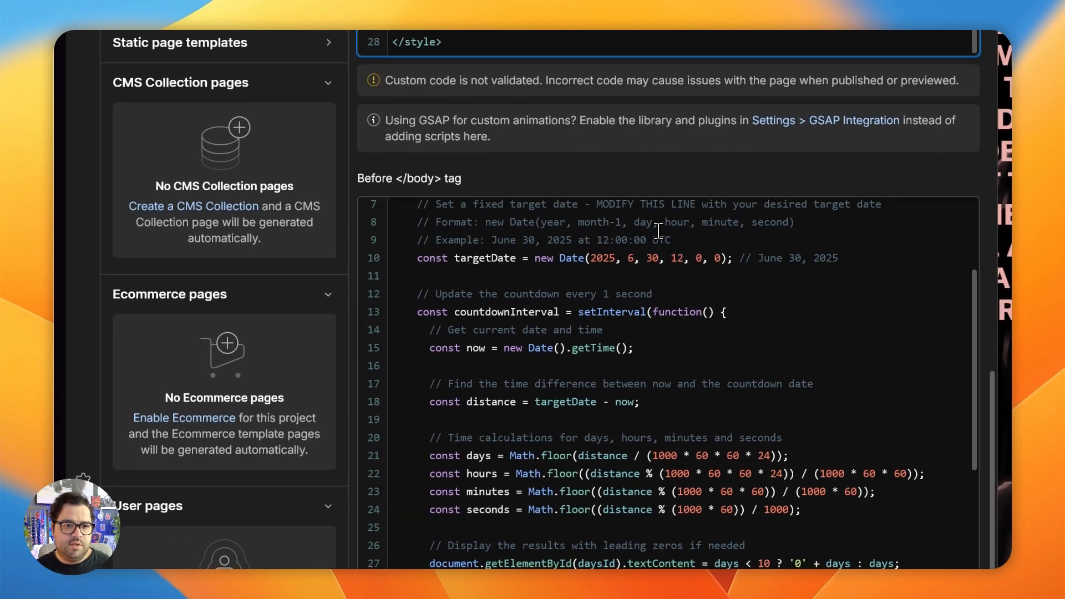
scroll(661, 355, up, 4)
scroll(661, 361, down, 3)
click(741, 232)
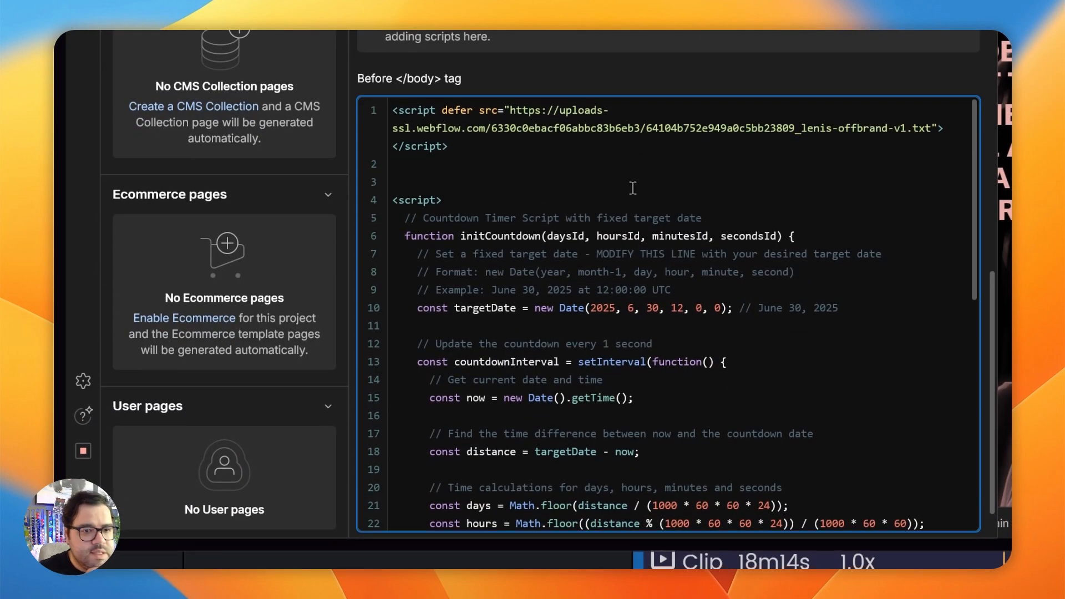
Step: Examine the countdown script's target date, time calculations and the element IDs passed to initCountdown
drag(633, 188, 742, 463)
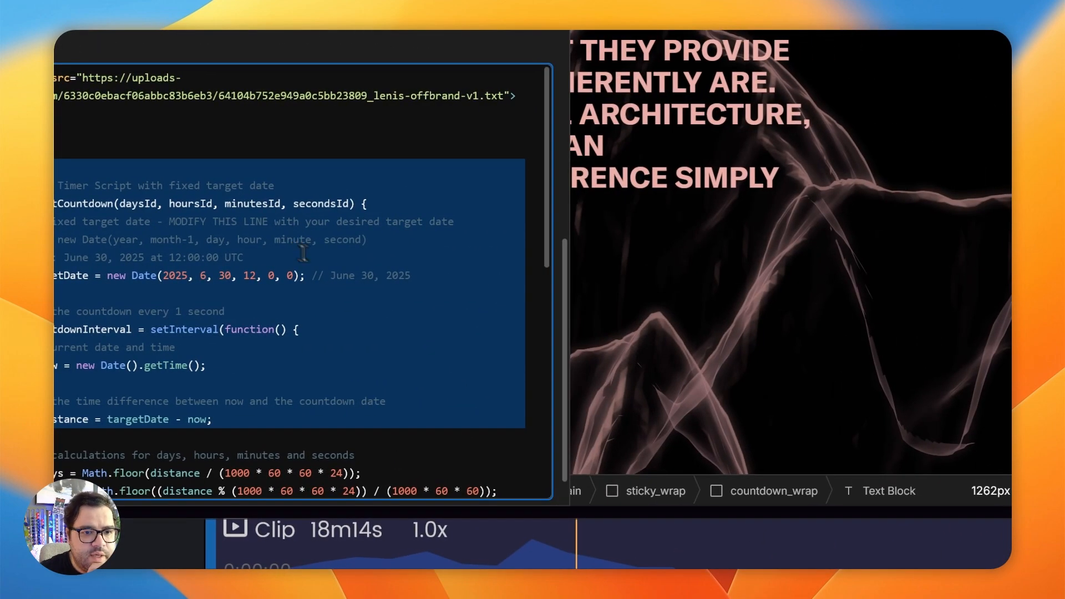
click(328, 265)
scroll(299, 281, down, 2)
scroll(265, 271, down, 2)
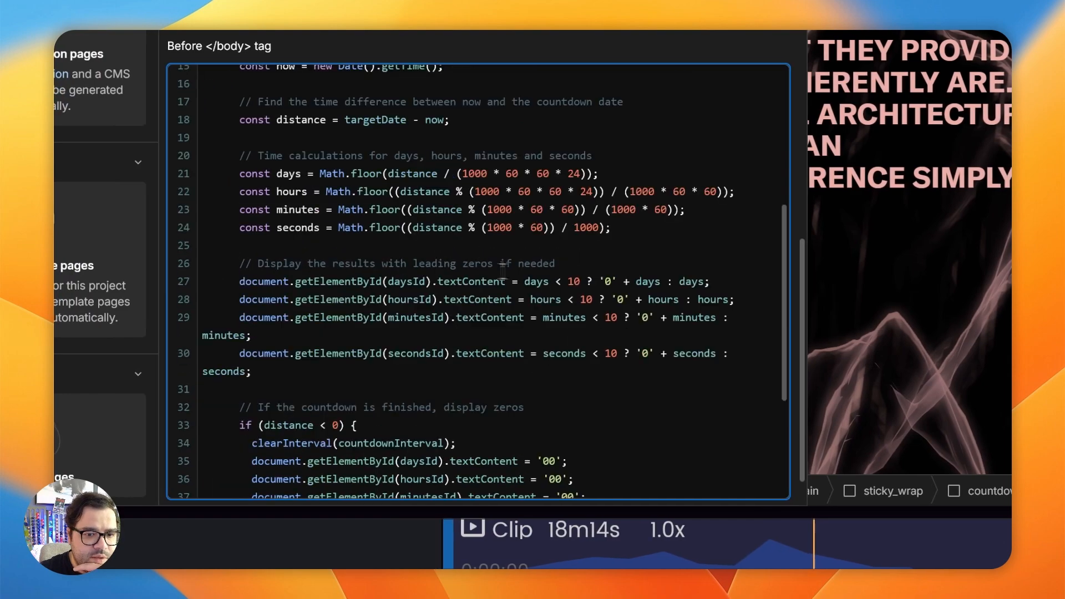
scroll(502, 271, down, 5)
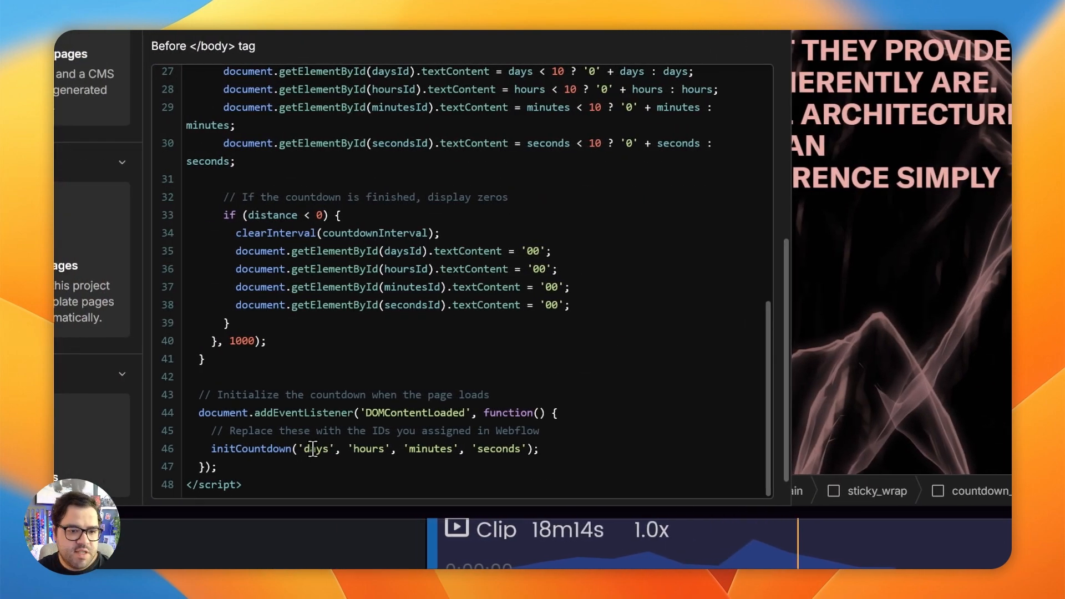
double_click(313, 449)
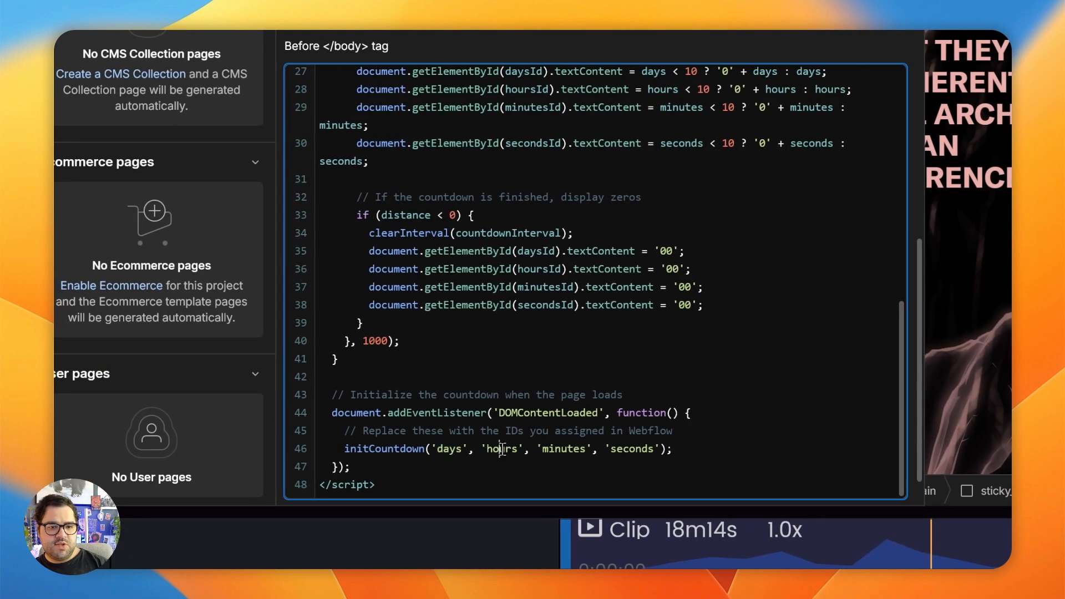
drag(560, 463, 368, 447)
double_click(447, 449)
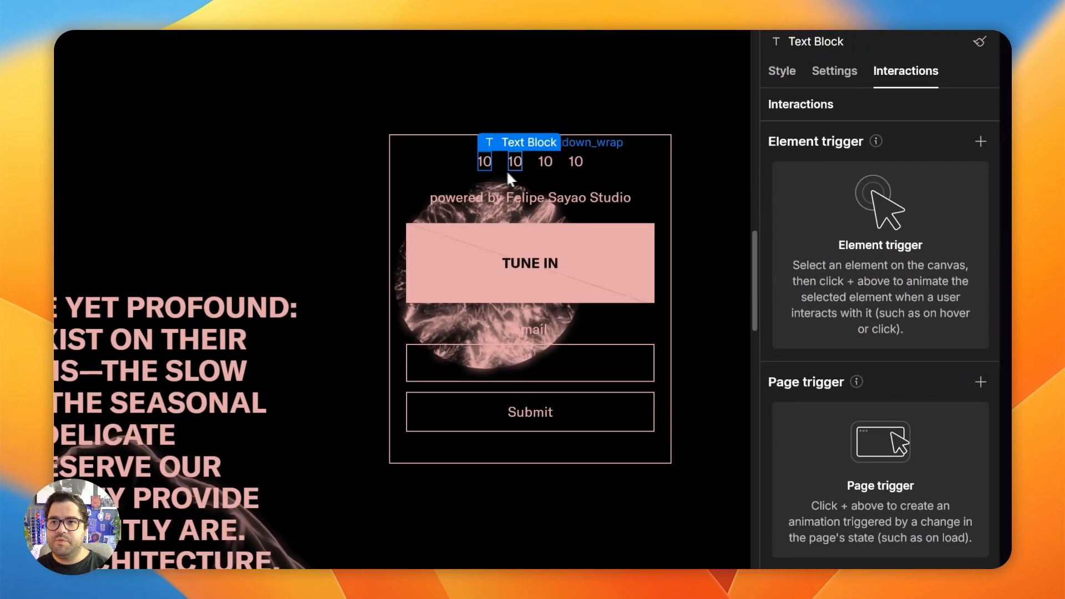
Step: Set the IDs of the four countdown text blocks, in order, to days, hours, minutes and seconds
click(822, 154)
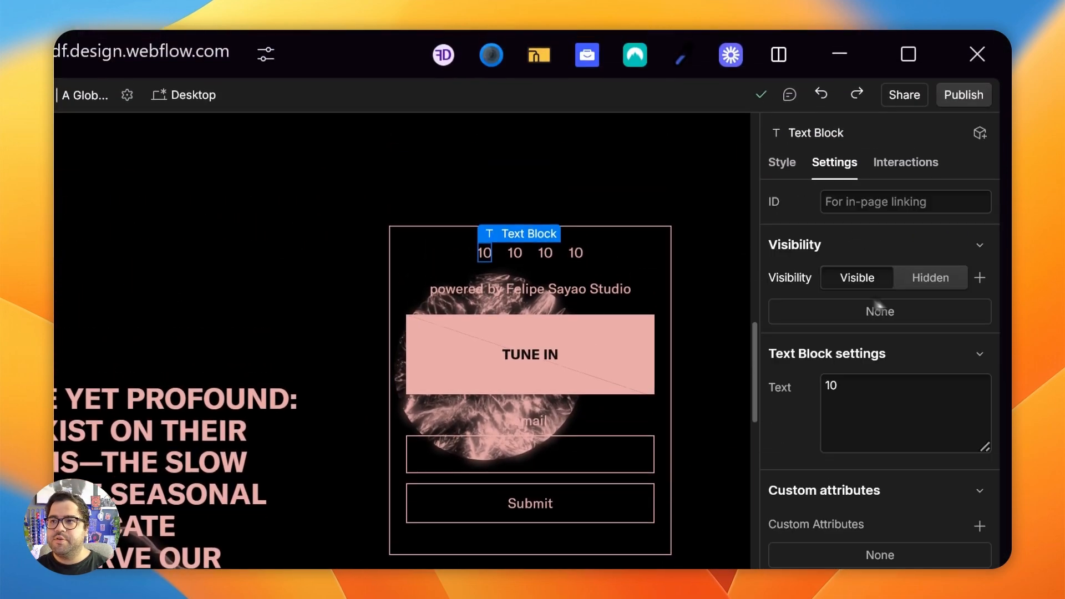
click(517, 251)
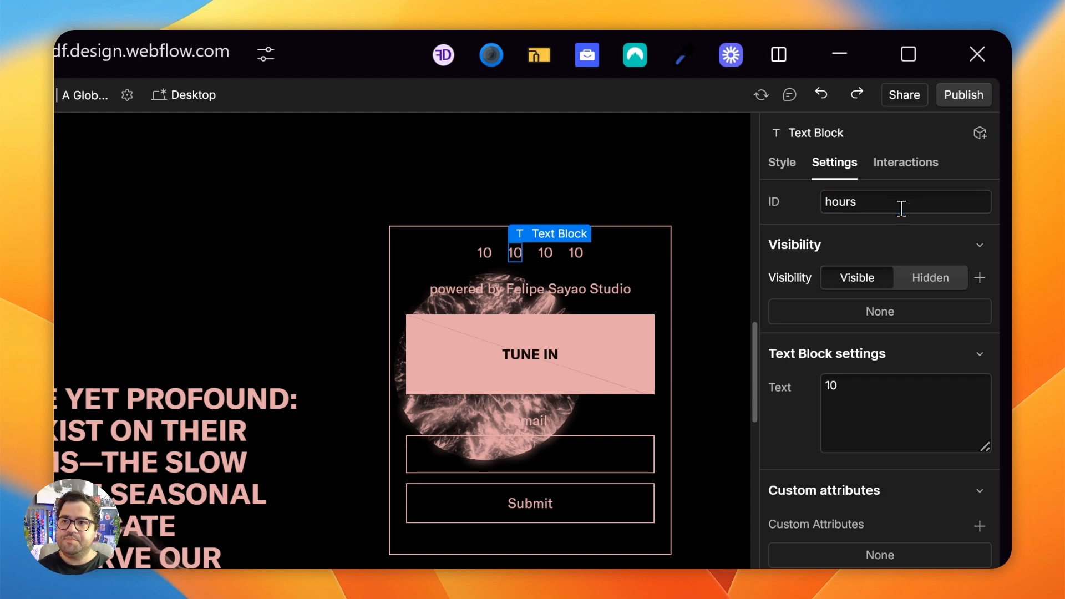
click(547, 251)
click(926, 203)
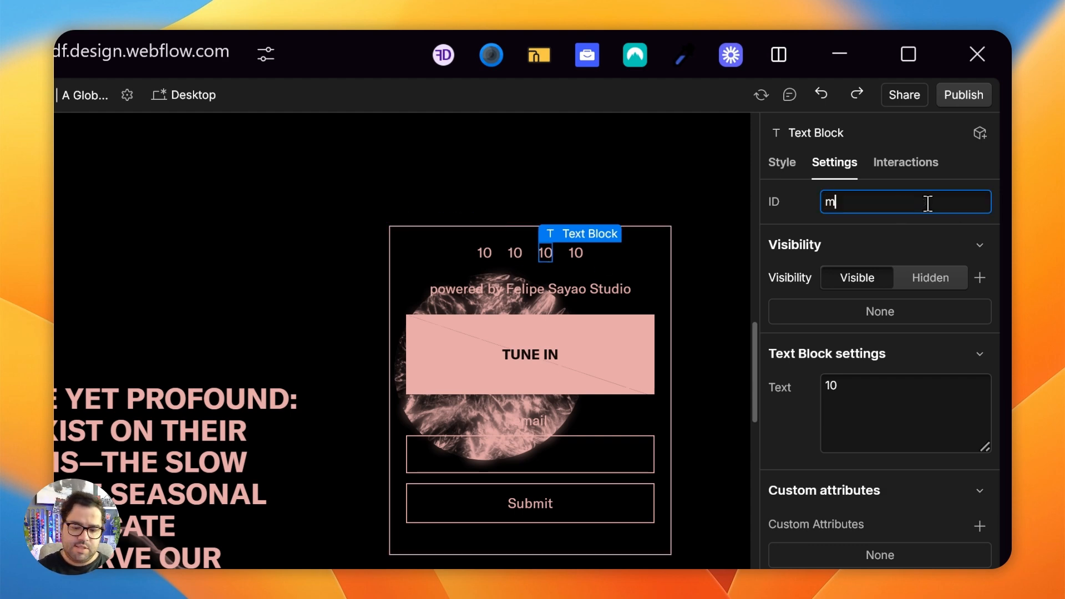
click(575, 251)
click(895, 203)
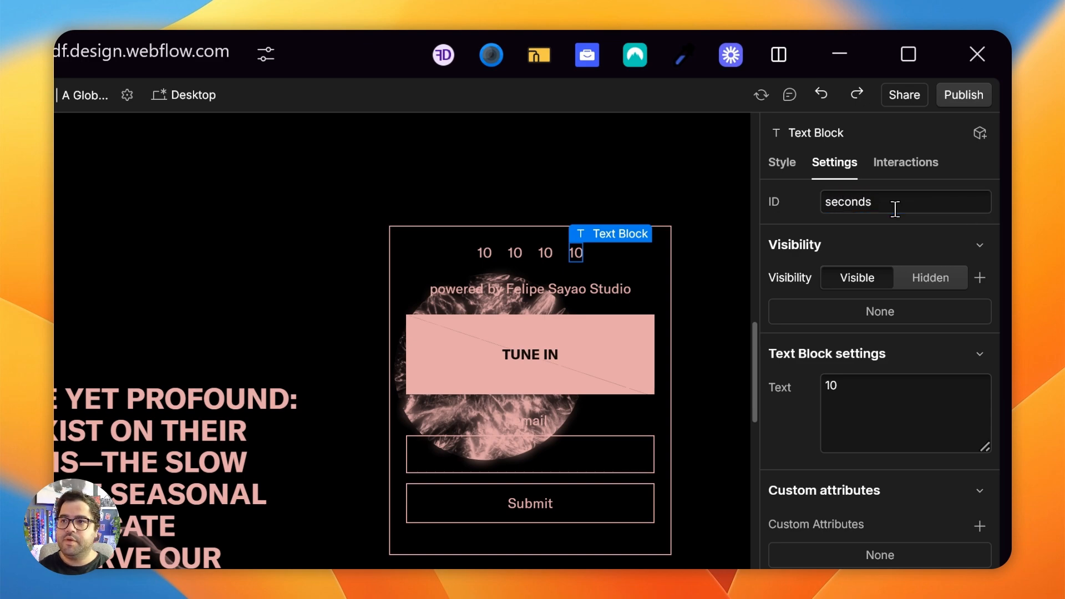
Step: Give the last countdown number the ID seconds, and reopen the 14 Peaks page's custom code before the closing body tag
text(seconds)
click(75, 136)
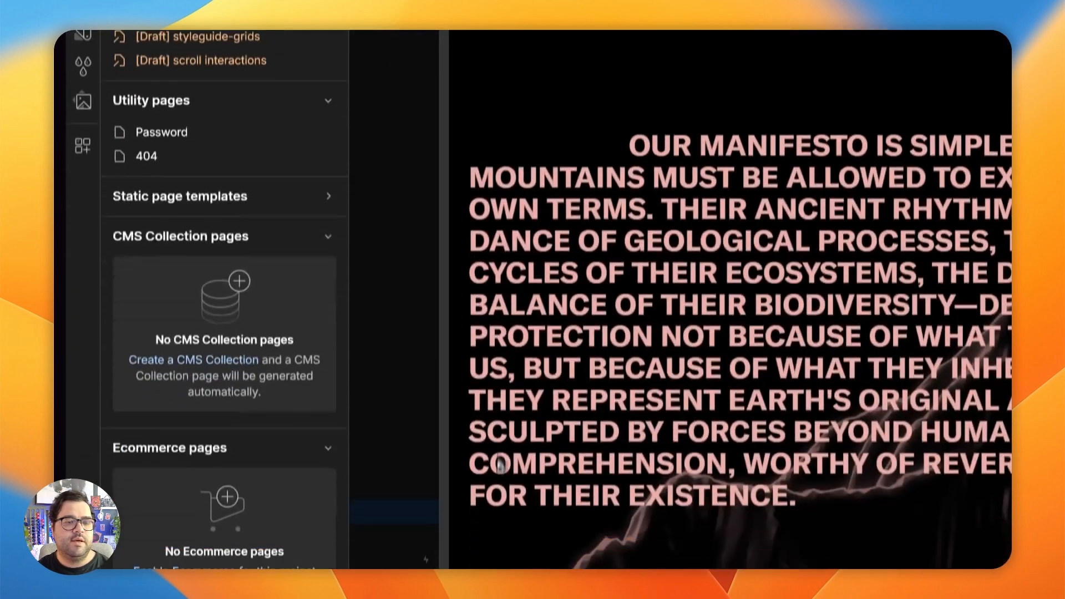
click(328, 216)
scroll(633, 360, down, 8)
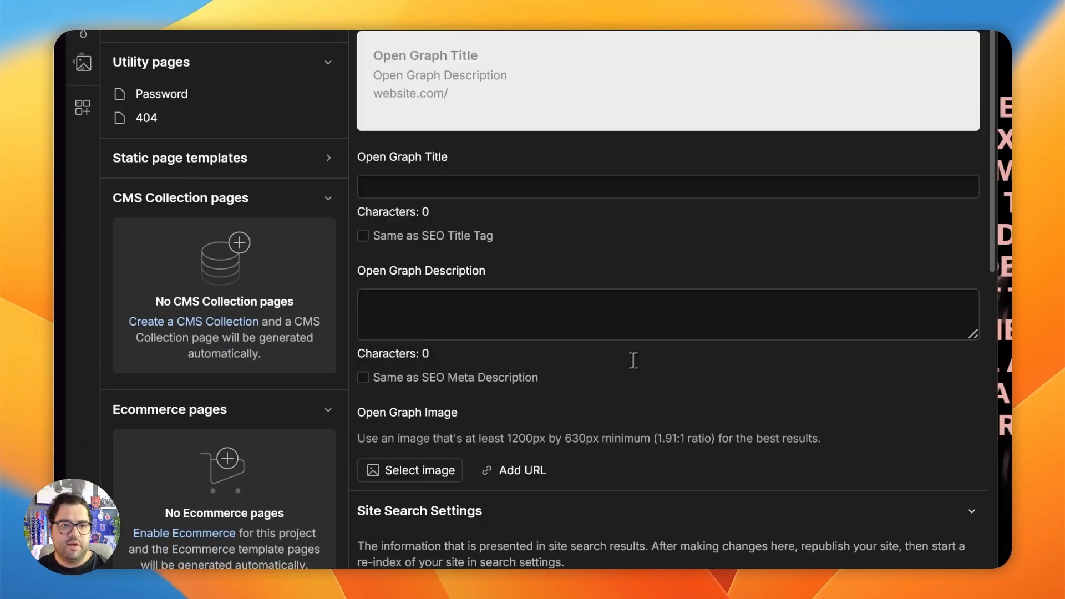
scroll(633, 360, down, 15)
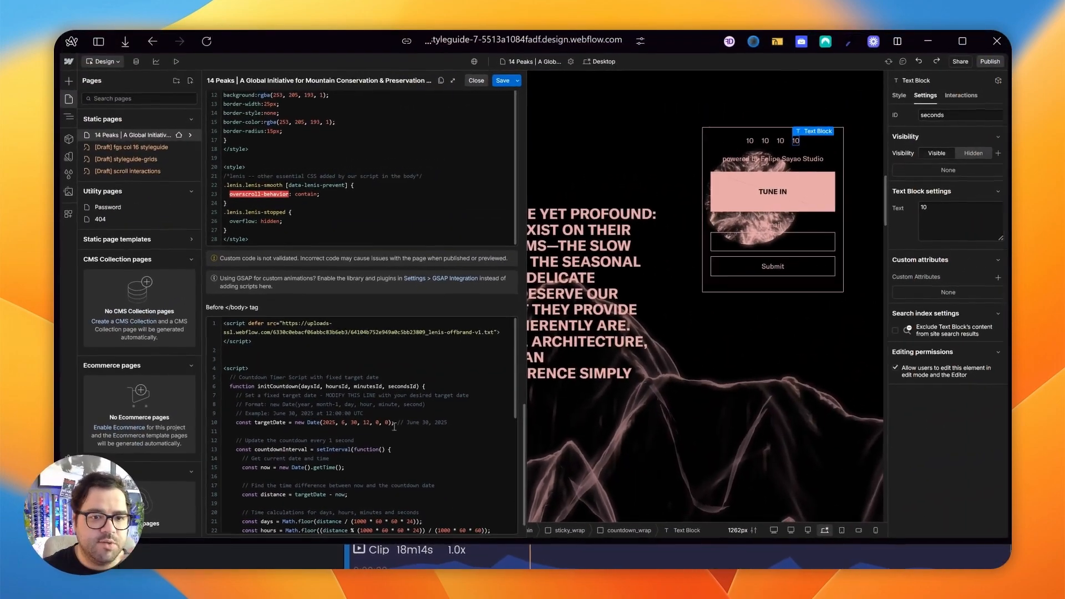
Step: Set the day in the countdown script's targetDate to 25 and save the page settings
drag(726, 319, 684, 320)
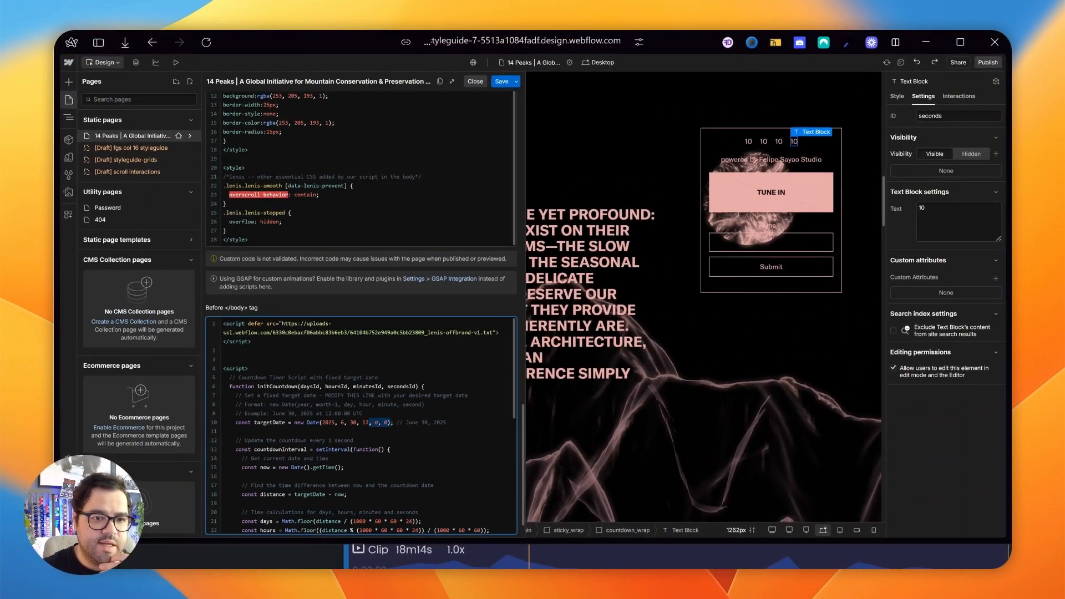
click(329, 427)
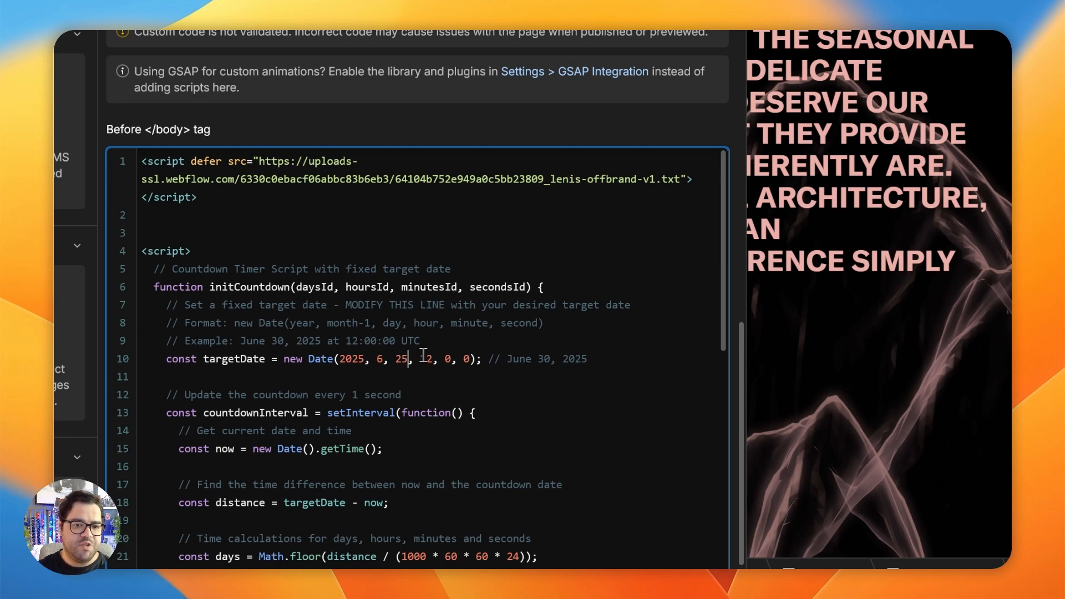
drag(364, 353, 364, 352)
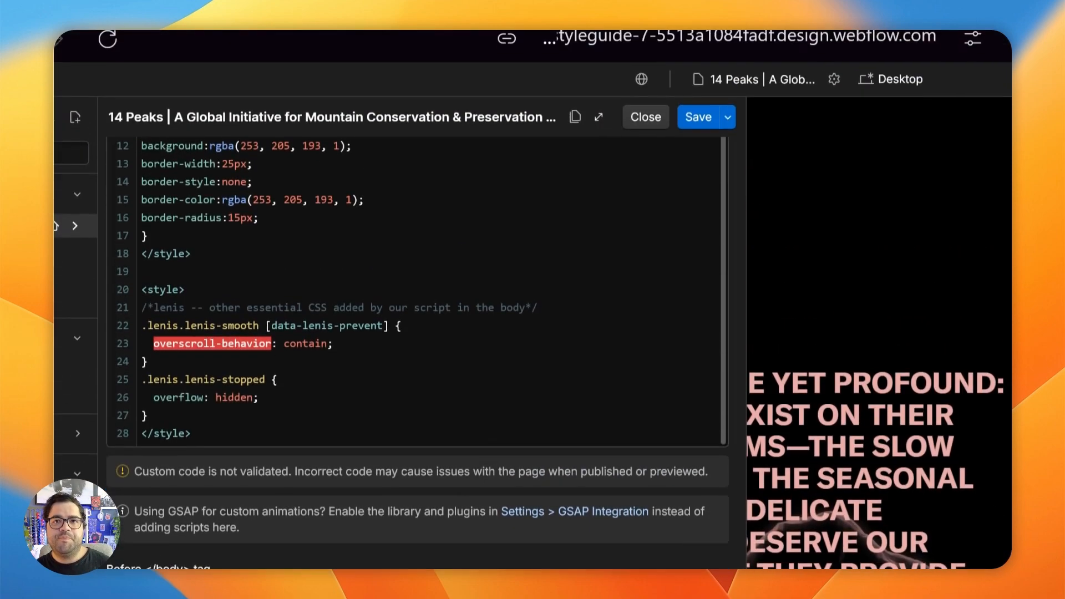
click(688, 141)
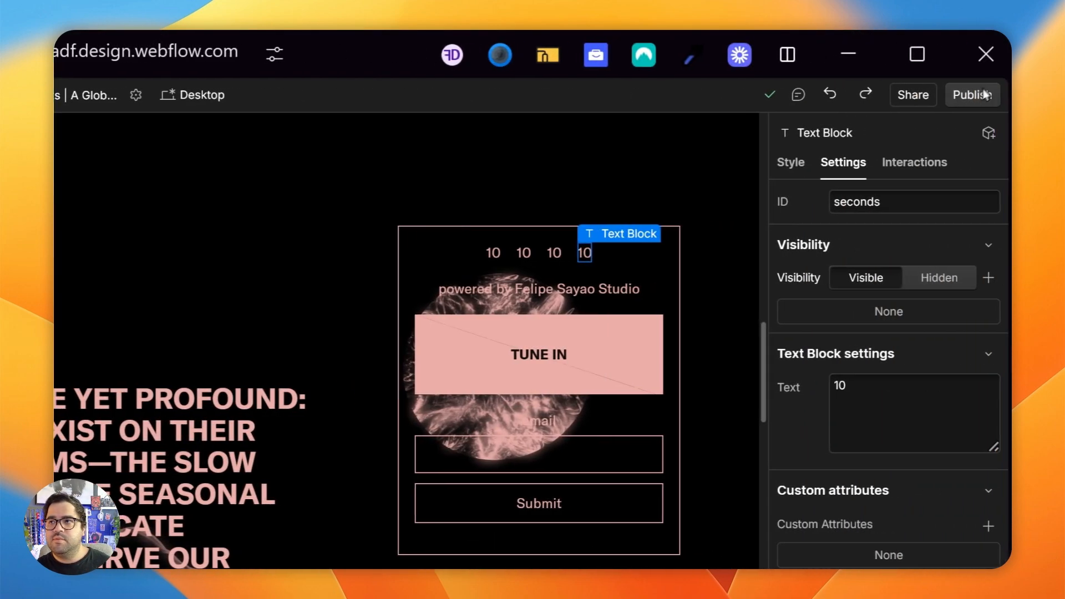
Step: Publish the site to the staging domain and check the countdown numbers in a preview with custom code running
click(979, 96)
click(863, 367)
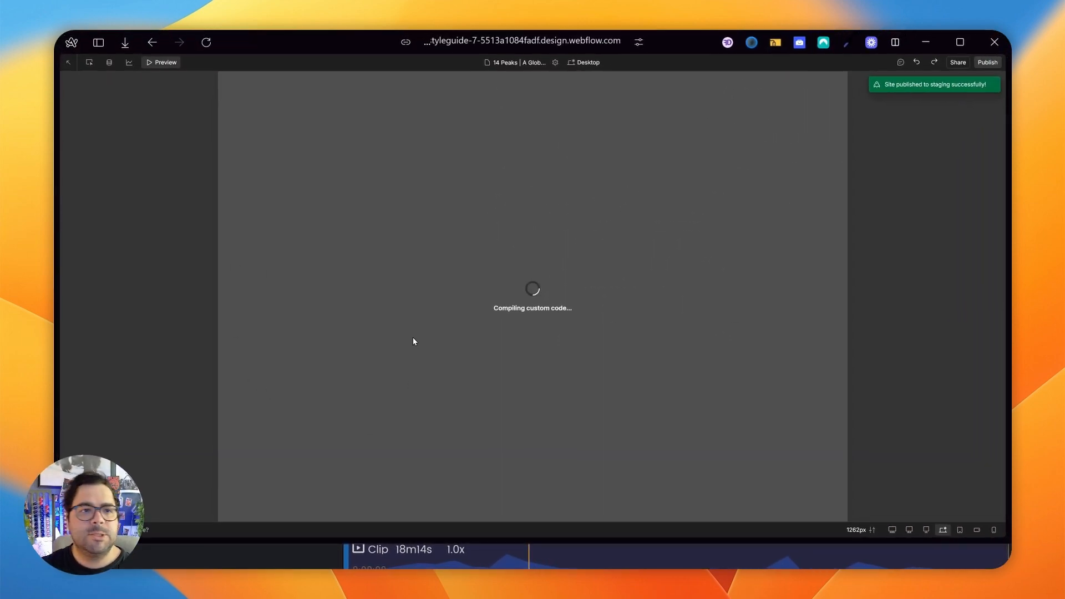
mouse_move(107, 394)
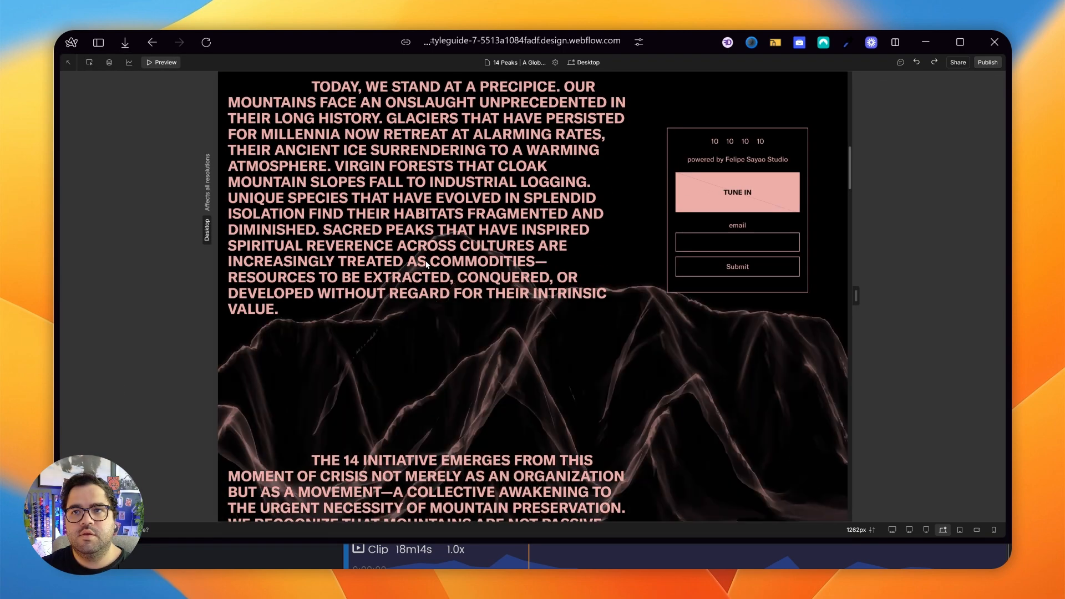
scroll(426, 265, down, 3)
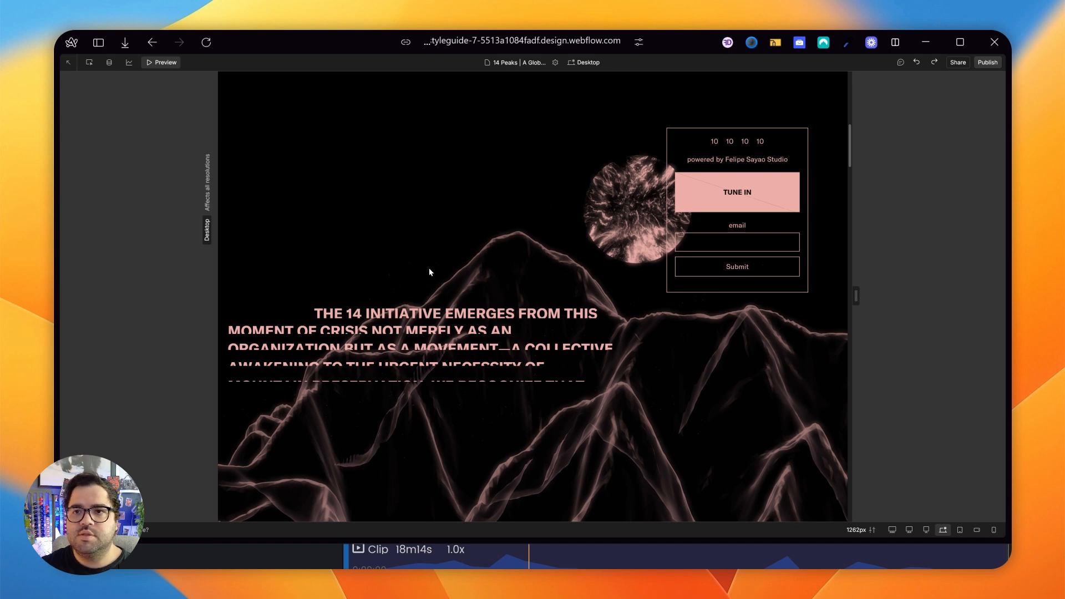
scroll(438, 260, up, 3)
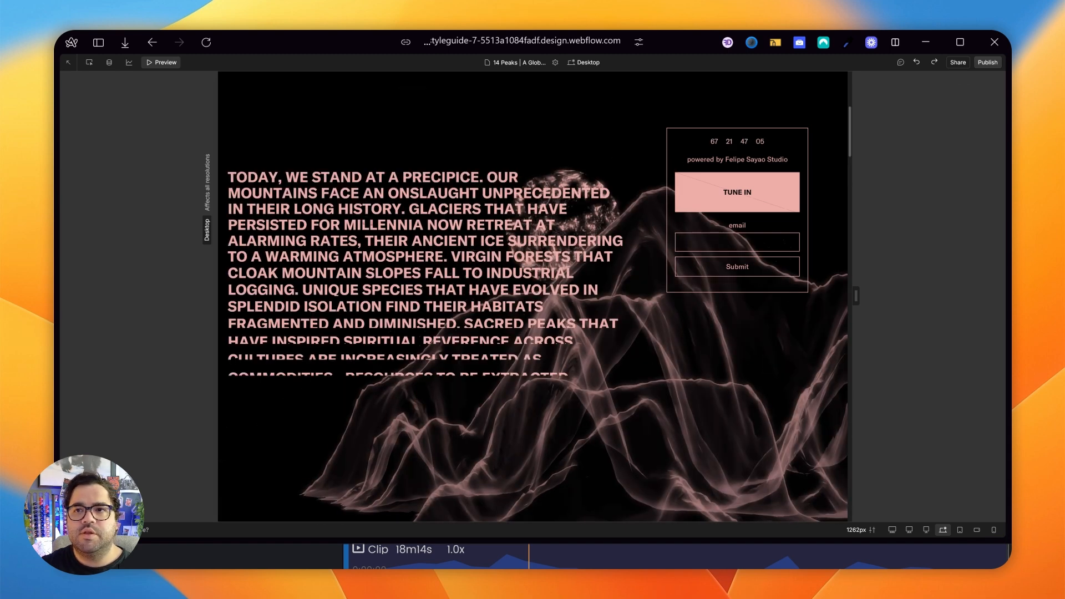
scroll(429, 216, up, 6)
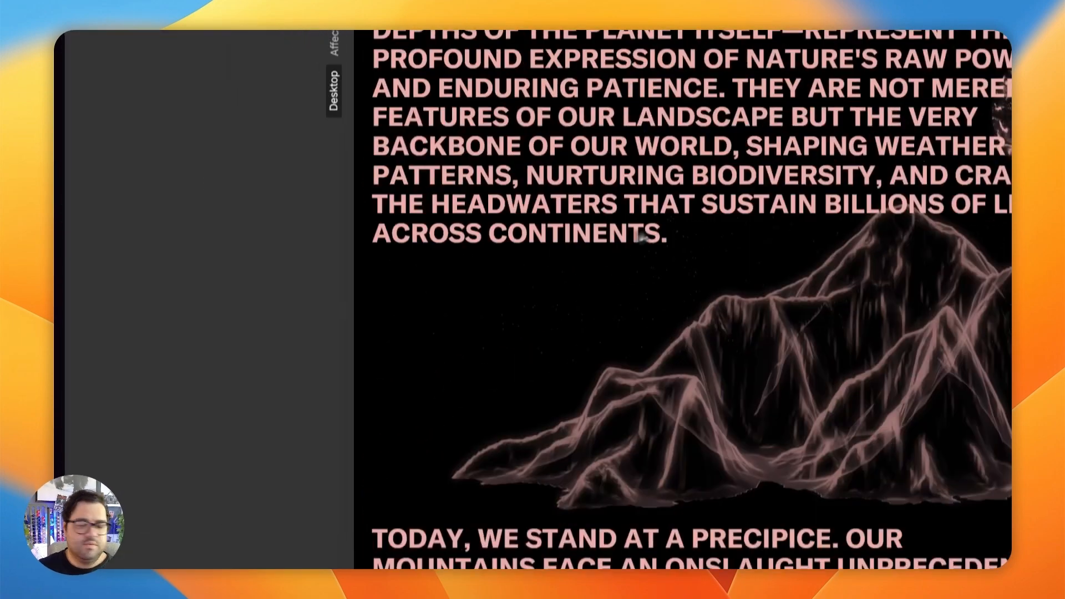
Step: Open the published staging site in its own full tab to check the countdown card and TUNE IN hover
mouse_move(58, 326)
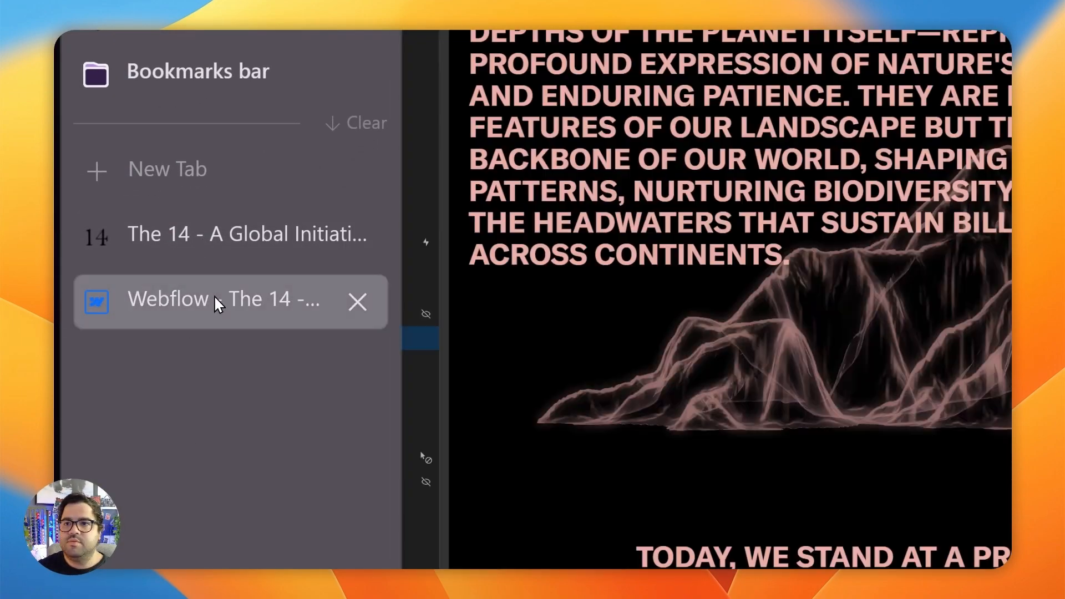
click(214, 300)
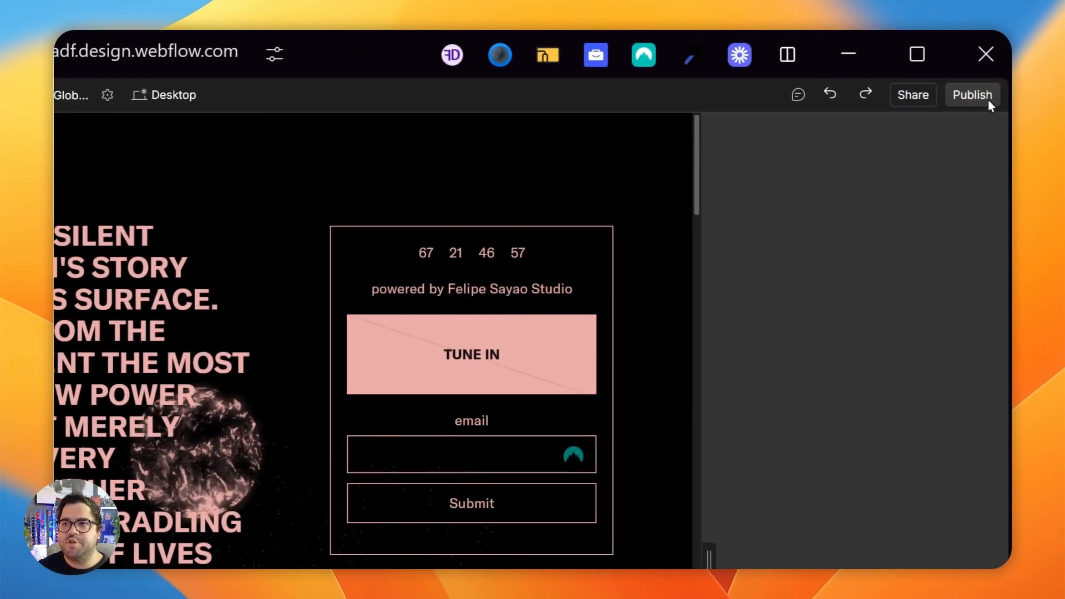
click(988, 100)
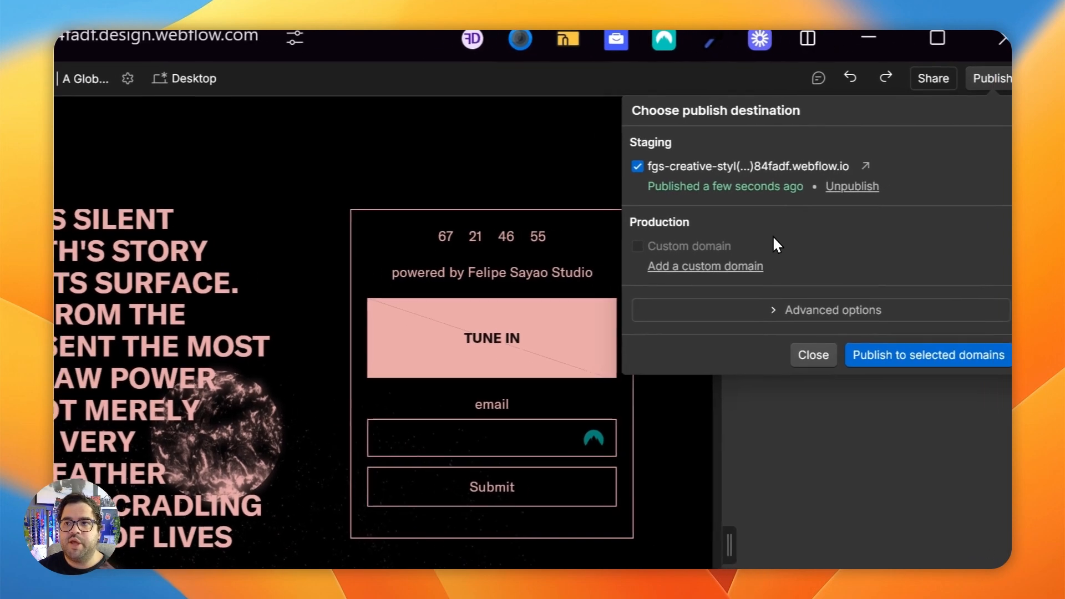
click(866, 166)
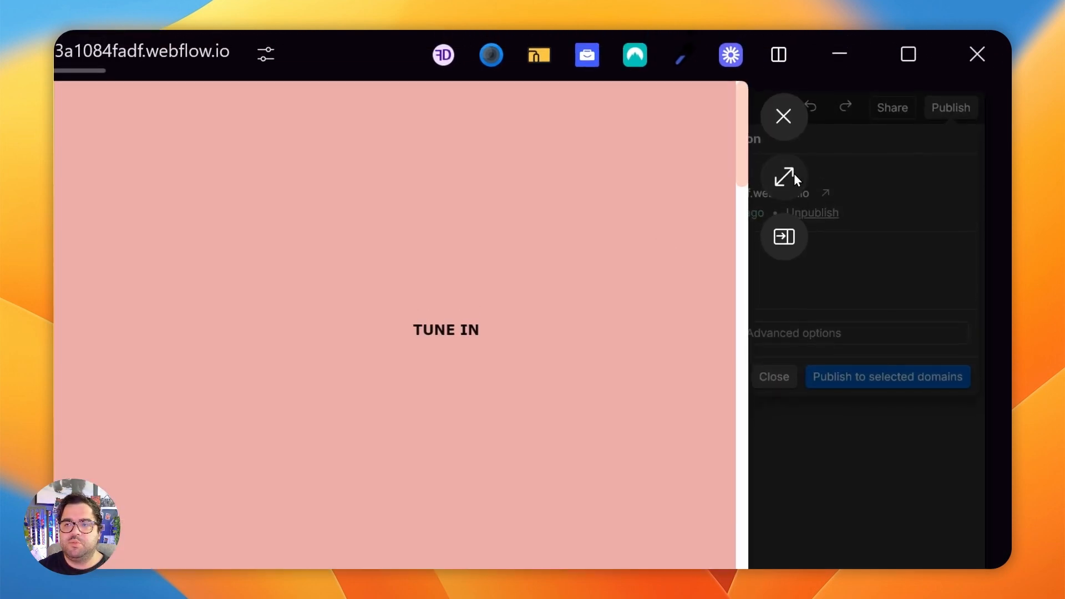
click(793, 174)
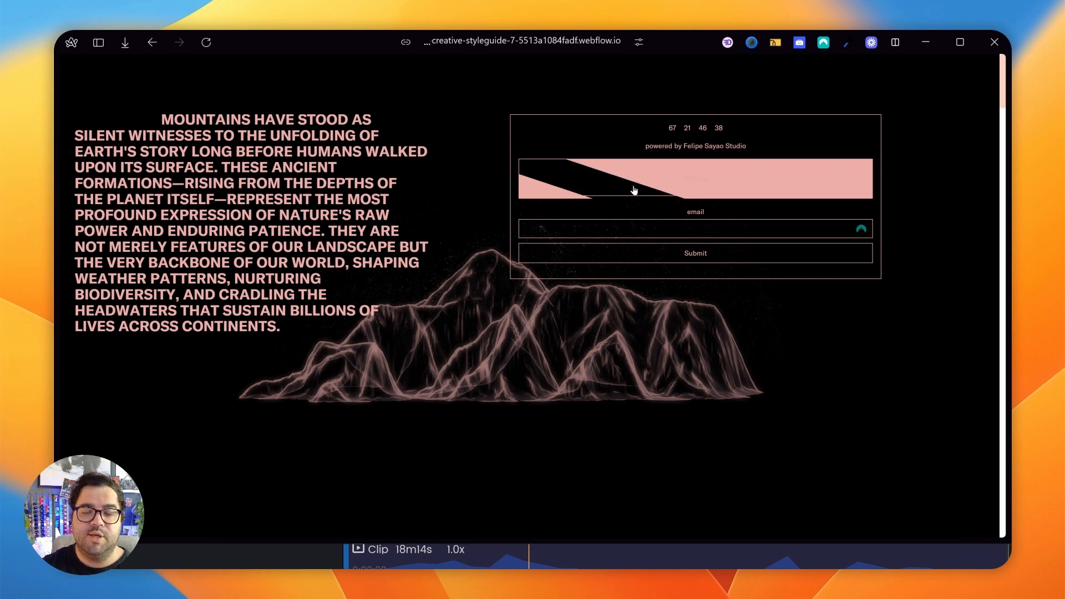
Step: Return to the Webflow Designer and set the maximum width of sticky_contain to 300 px
mouse_move(146, 173)
click(163, 155)
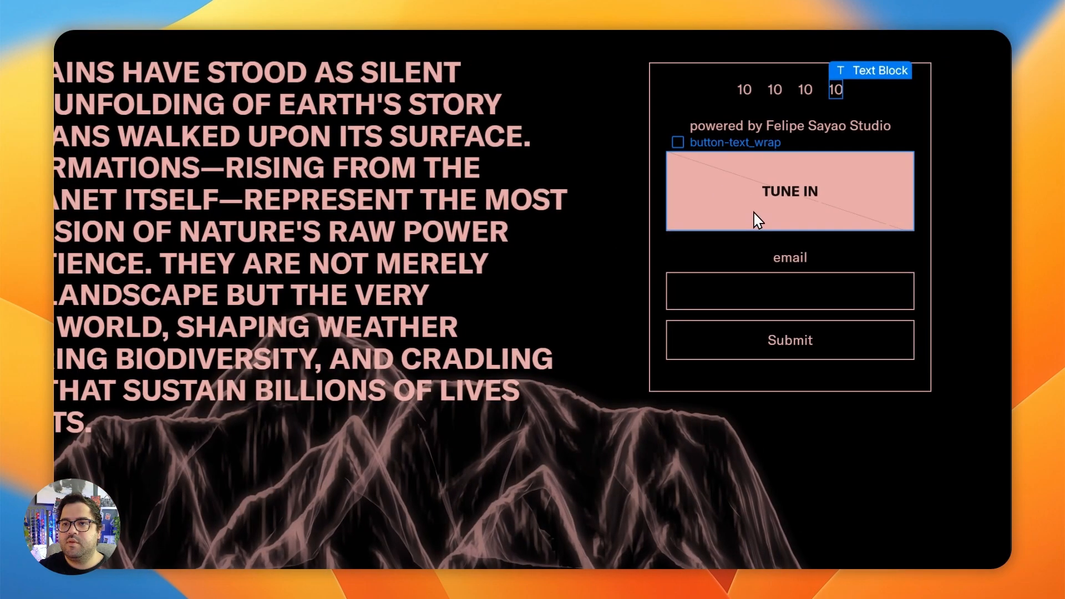
click(749, 204)
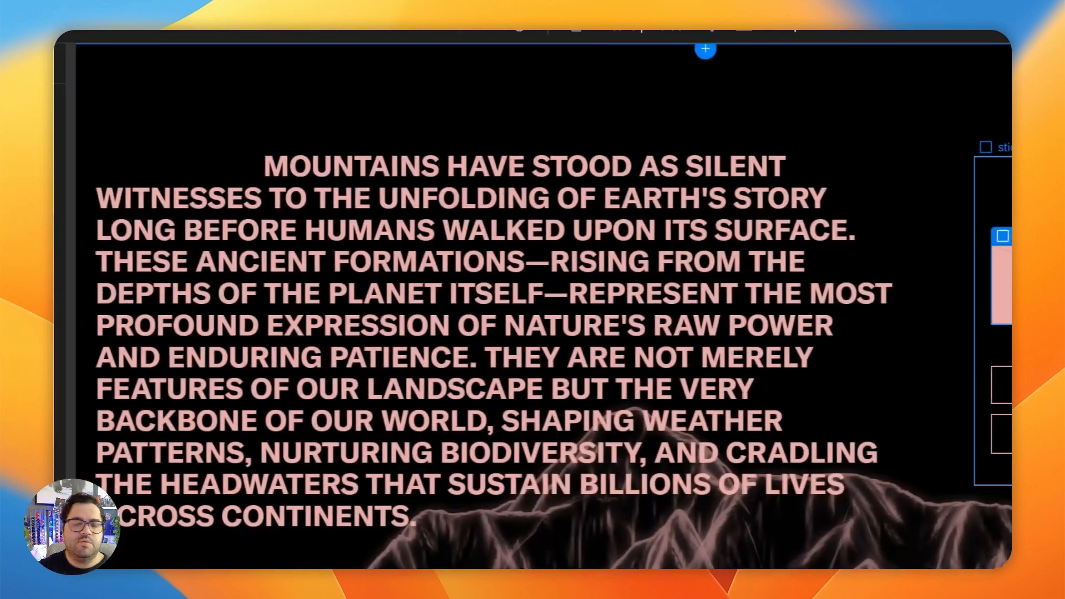
click(262, 426)
click(784, 162)
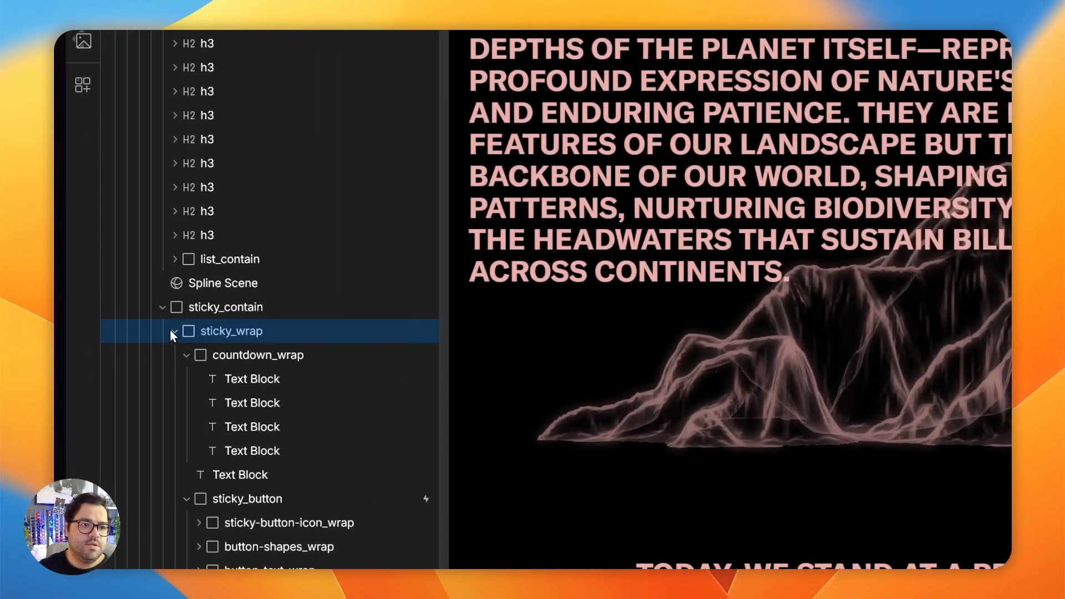
click(163, 306)
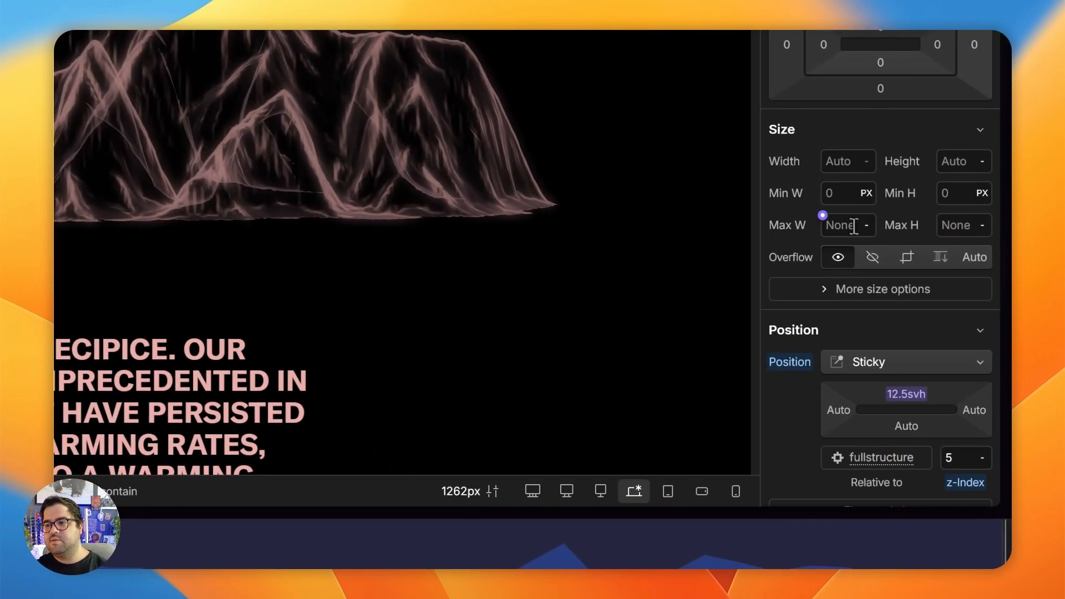
click(851, 221)
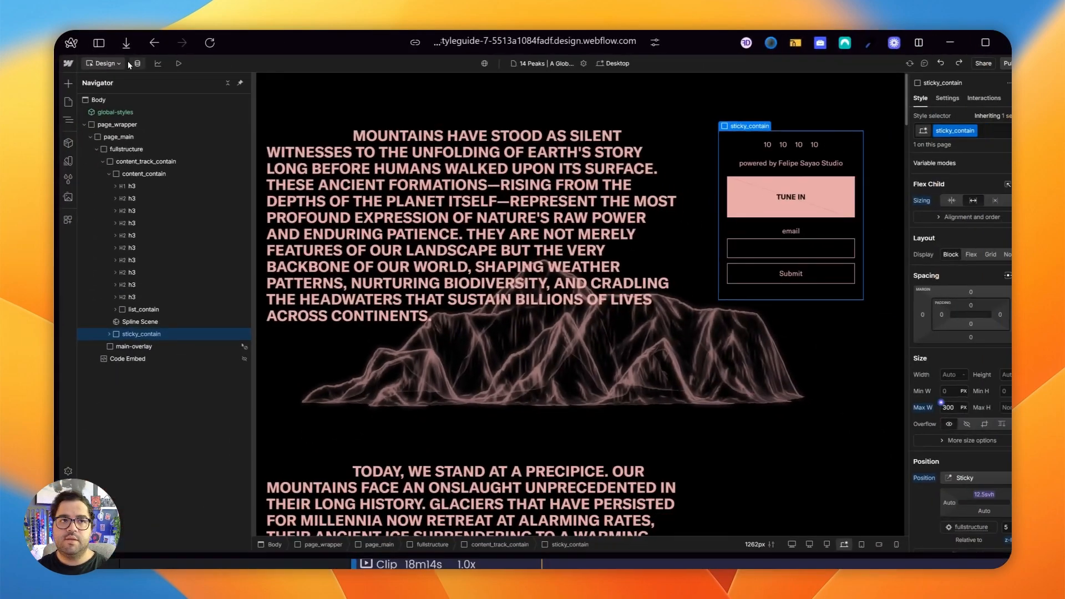
Step: Preview the page and widen the canvas to check the countdown card's width on a larger screen
click(212, 72)
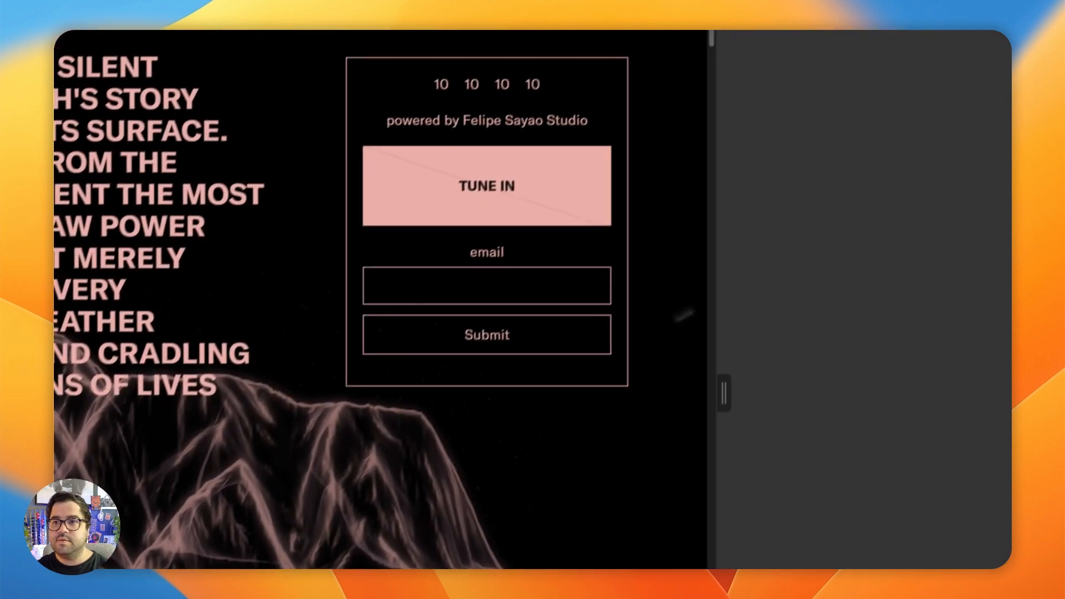
drag(725, 392, 998, 388)
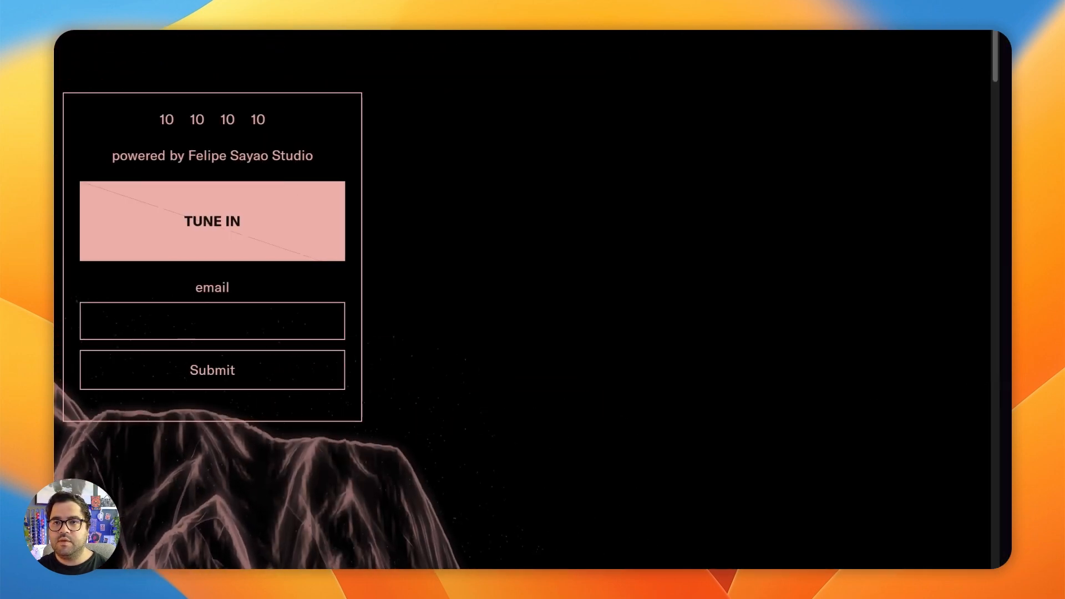
click(301, 95)
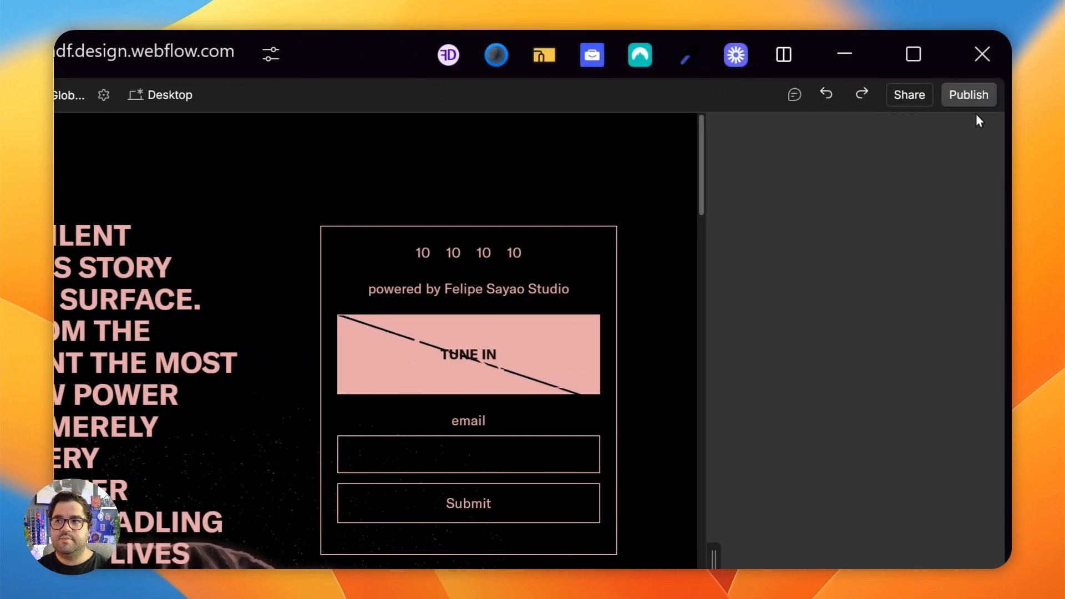
Step: Publish the site to the staging domain again and reload the published page to check the card
click(968, 95)
click(888, 372)
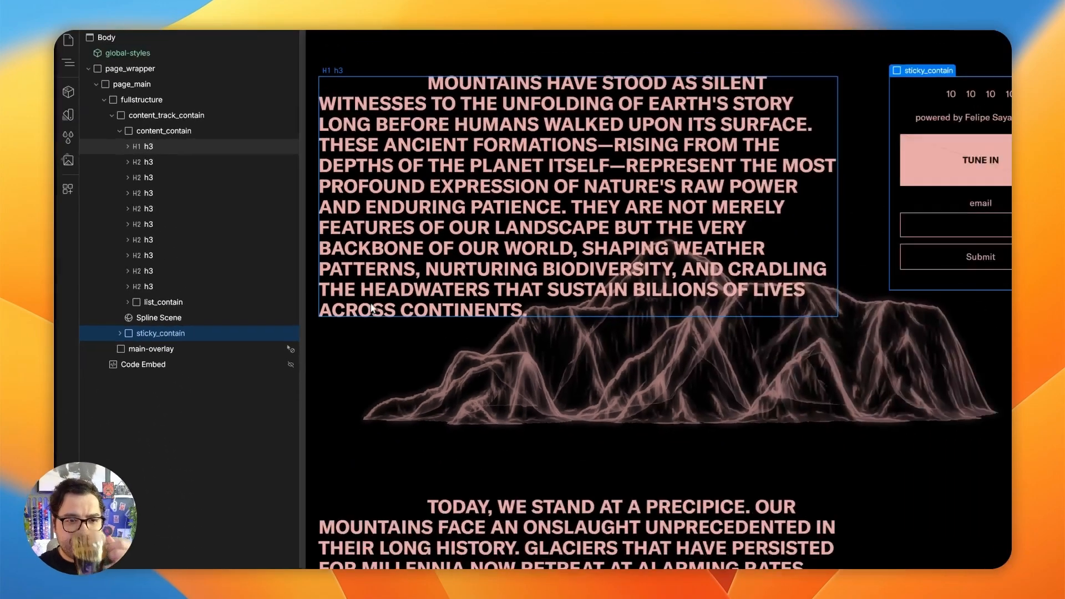
mouse_move(59, 333)
click(121, 327)
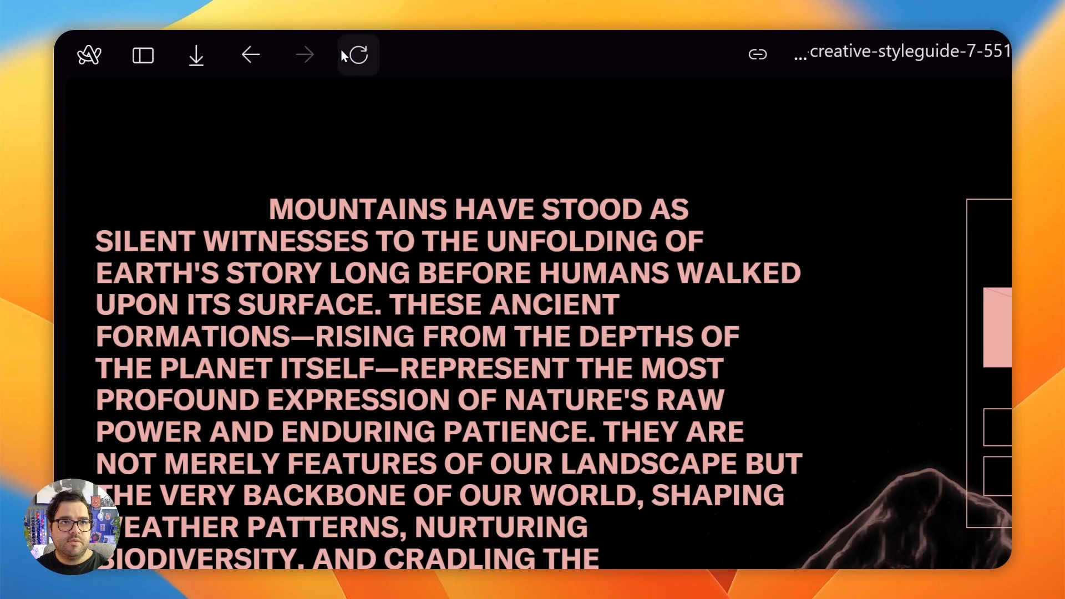
click(350, 55)
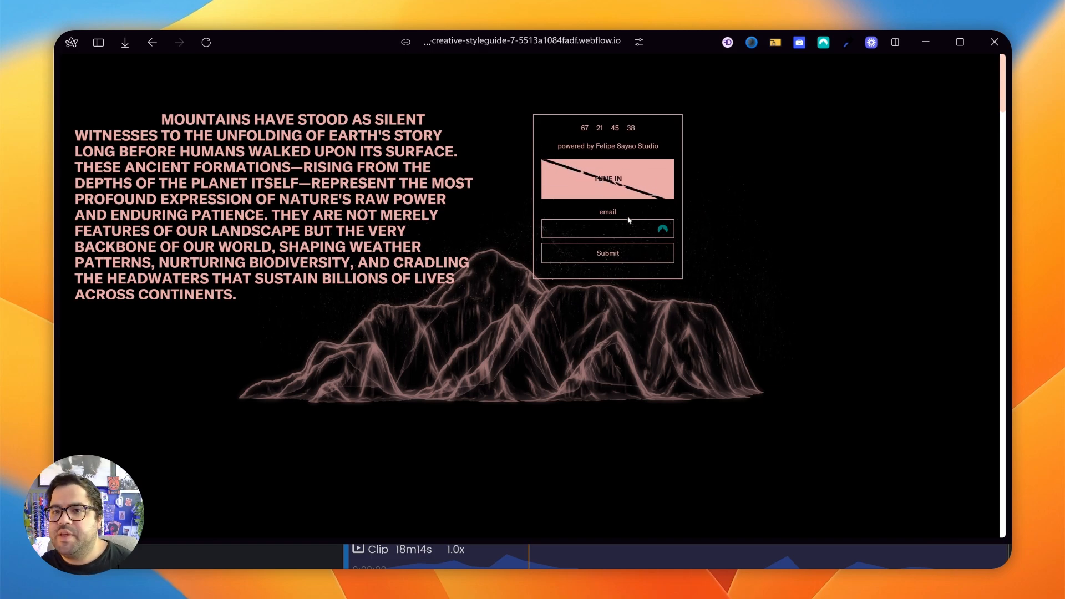
Step: Go back to the Webflow Designer, select sticky_button and set its height to 5 rem
mouse_move(57, 322)
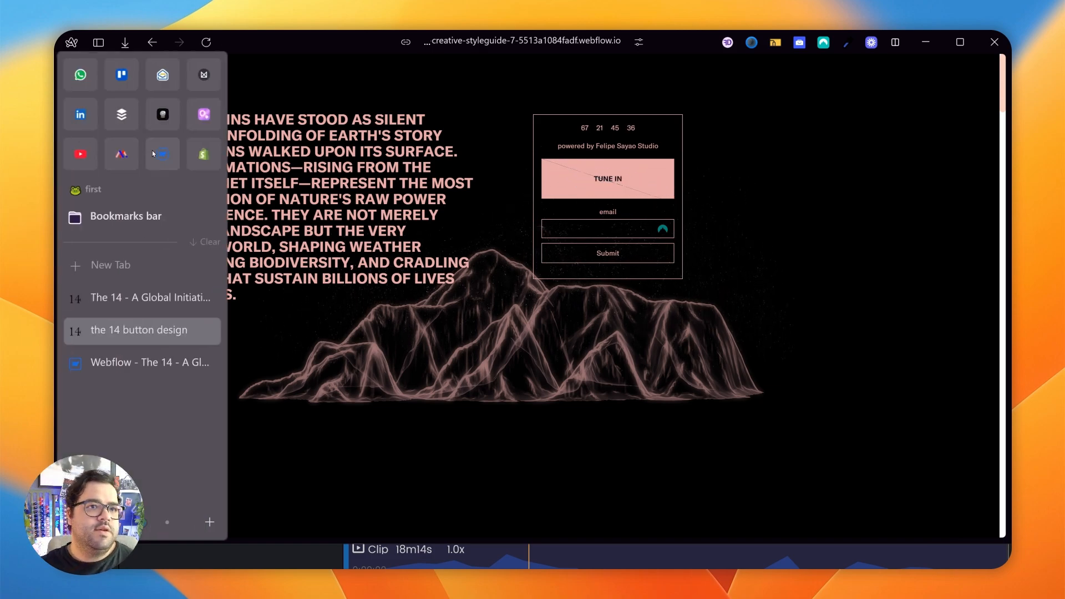
click(146, 362)
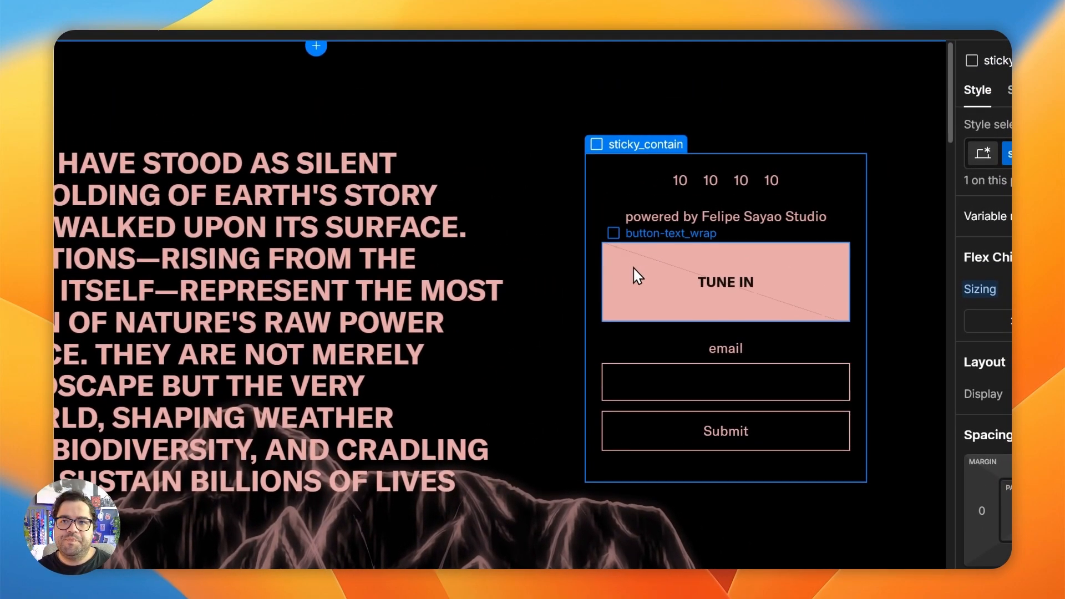
click(632, 272)
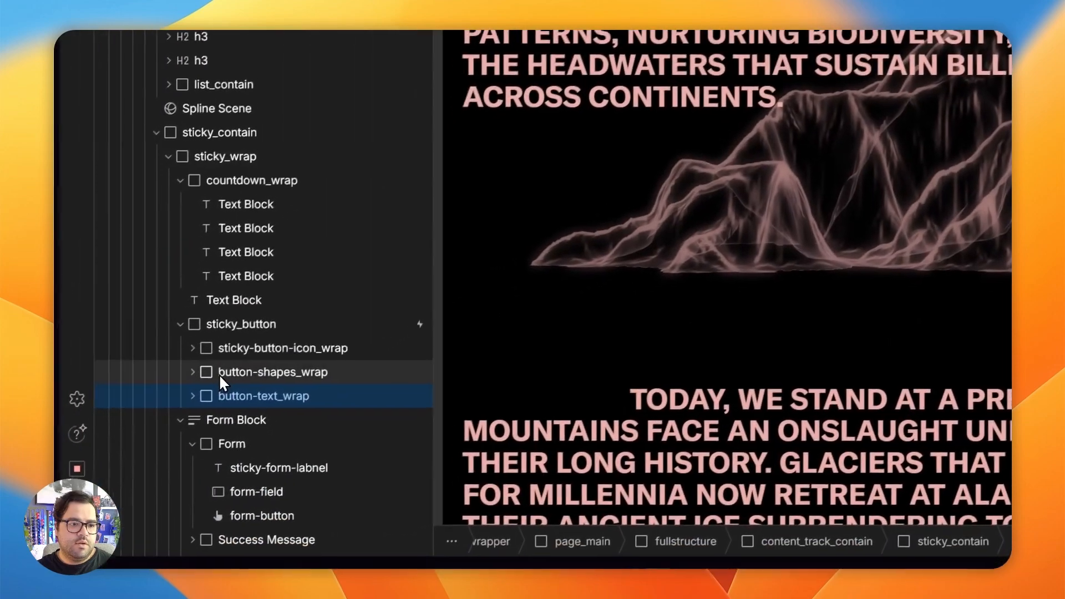
click(226, 325)
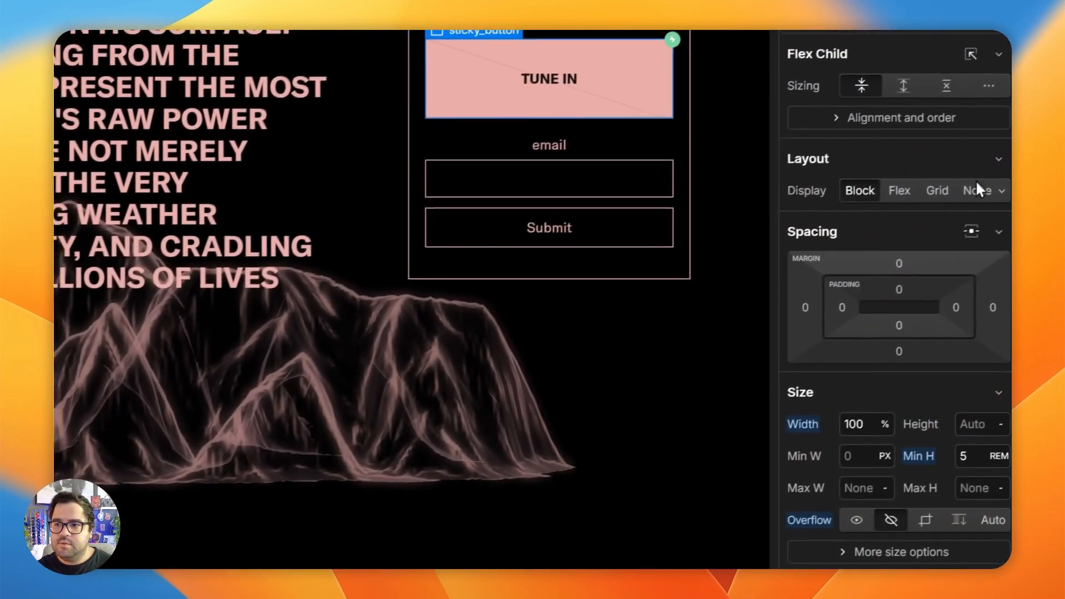
scroll(899, 404, down, 5)
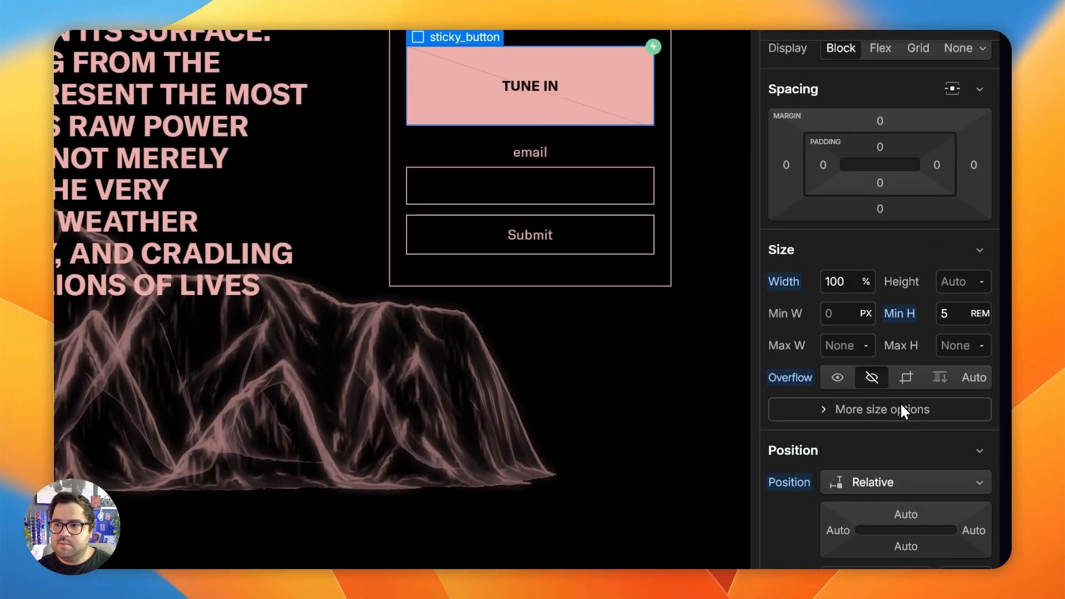
scroll(900, 401, down, 3)
scroll(901, 397, up, 3)
click(960, 287)
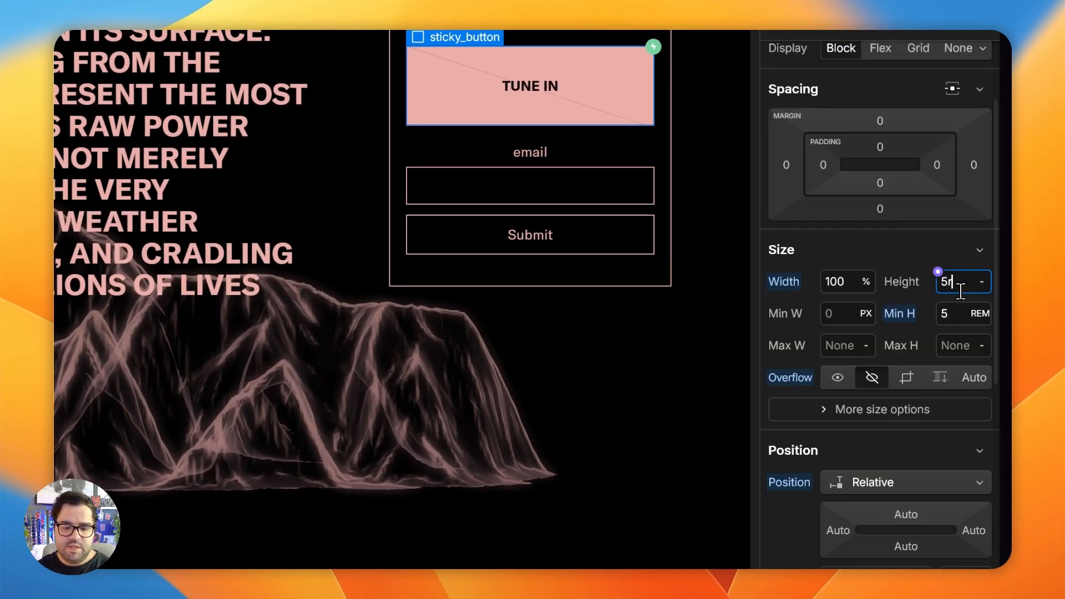